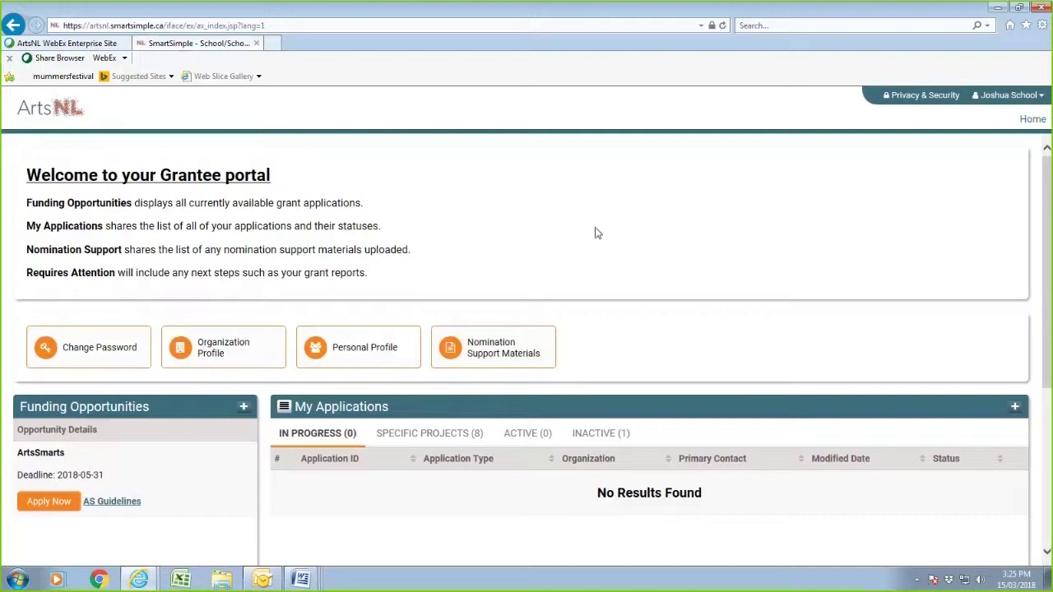
- Find the ArtsSmarts funding opportunity and choose Apply Now to open a new application form
{"action": "scroll", "coordinate": [598, 235], "scroll_direction": "down", "scroll_amount": 3}
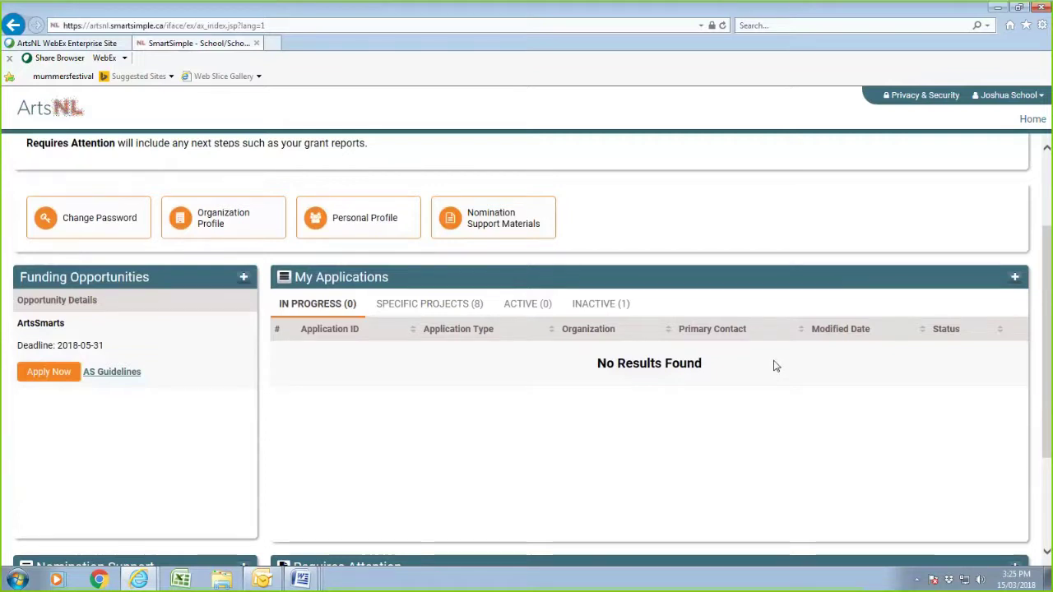
{"action": "scroll", "coordinate": [773, 366], "scroll_direction": "down", "scroll_amount": 2}
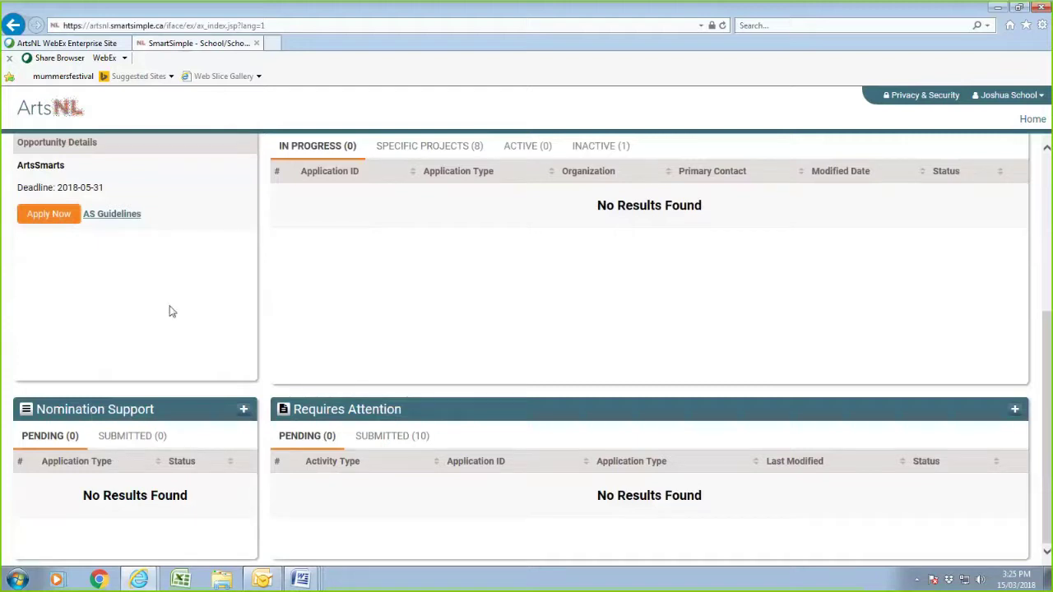
{"action": "scroll", "coordinate": [172, 310], "scroll_direction": "up", "scroll_amount": 5}
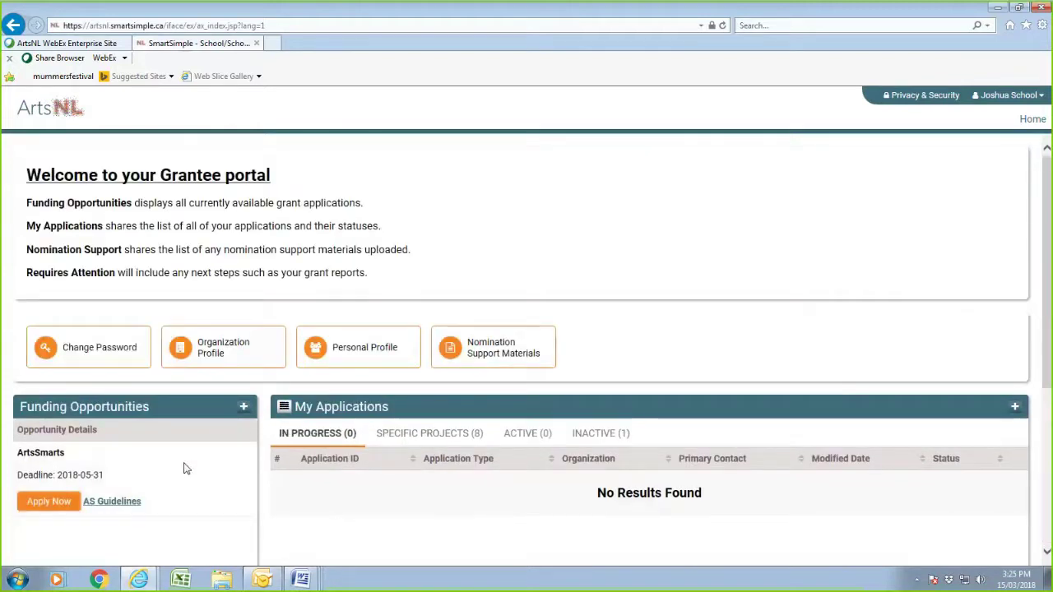
{"action": "scroll", "coordinate": [202, 482], "scroll_direction": "down", "scroll_amount": 1}
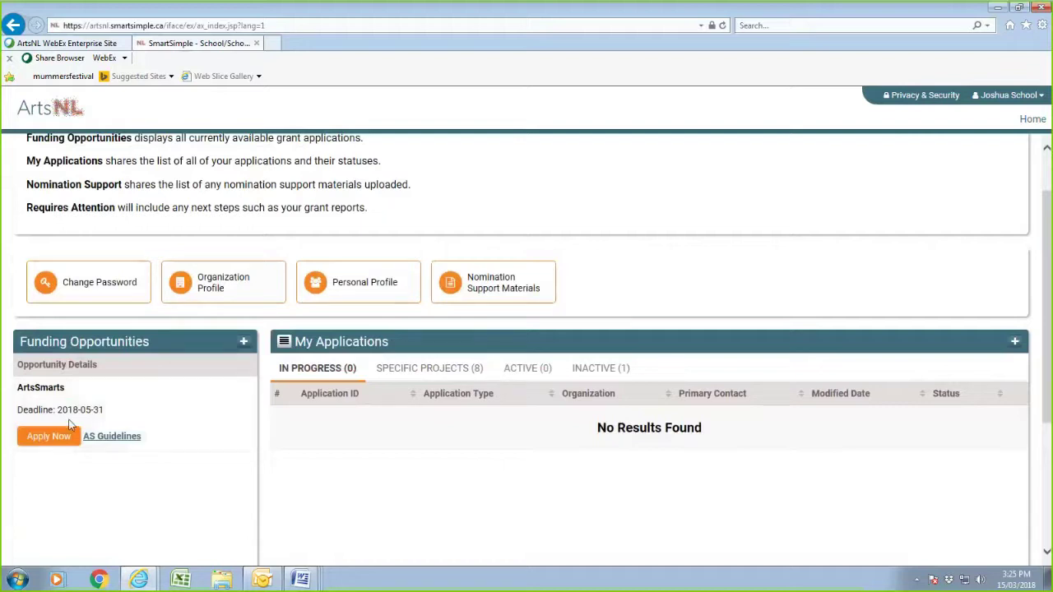
{"action": "left_click", "coordinate": [58, 443]}
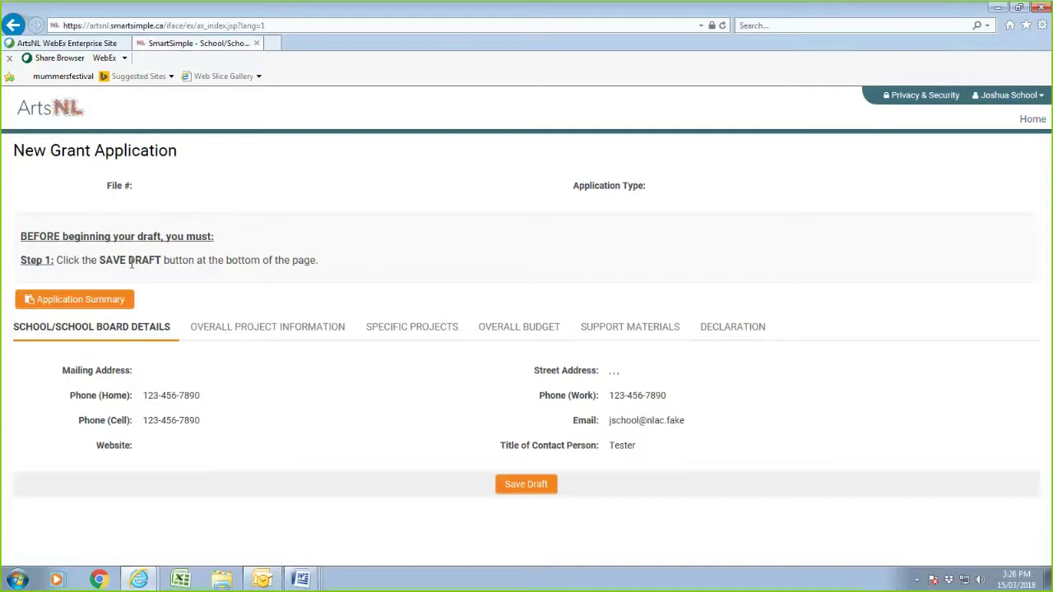
- Save the blank ArtsSmarts application as a draft and view the Overall Project Information fields
{"action": "left_click", "coordinate": [528, 487]}
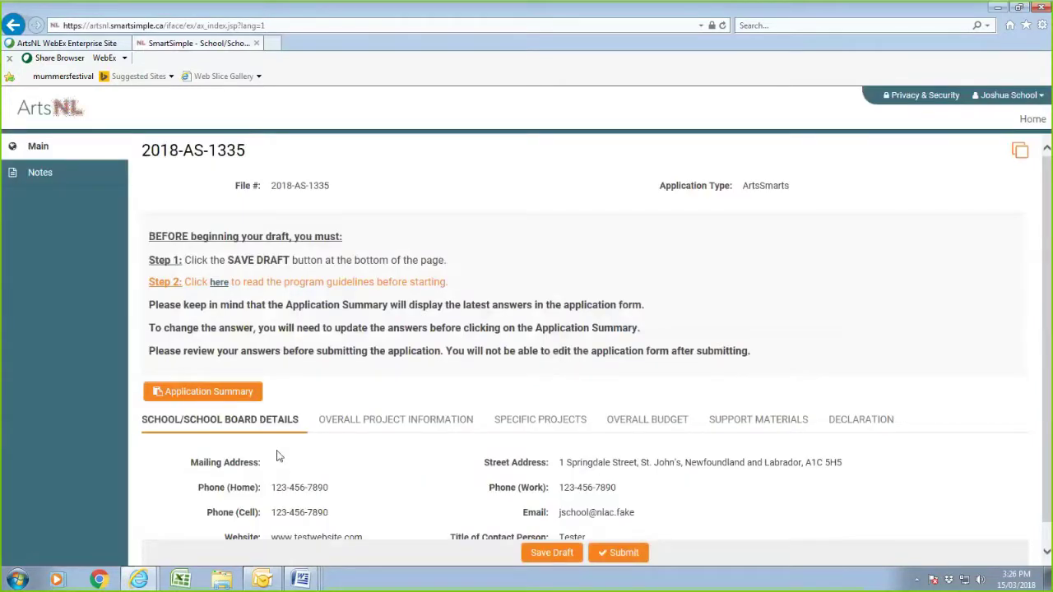
{"action": "scroll", "coordinate": [352, 420], "scroll_direction": "down", "scroll_amount": 1}
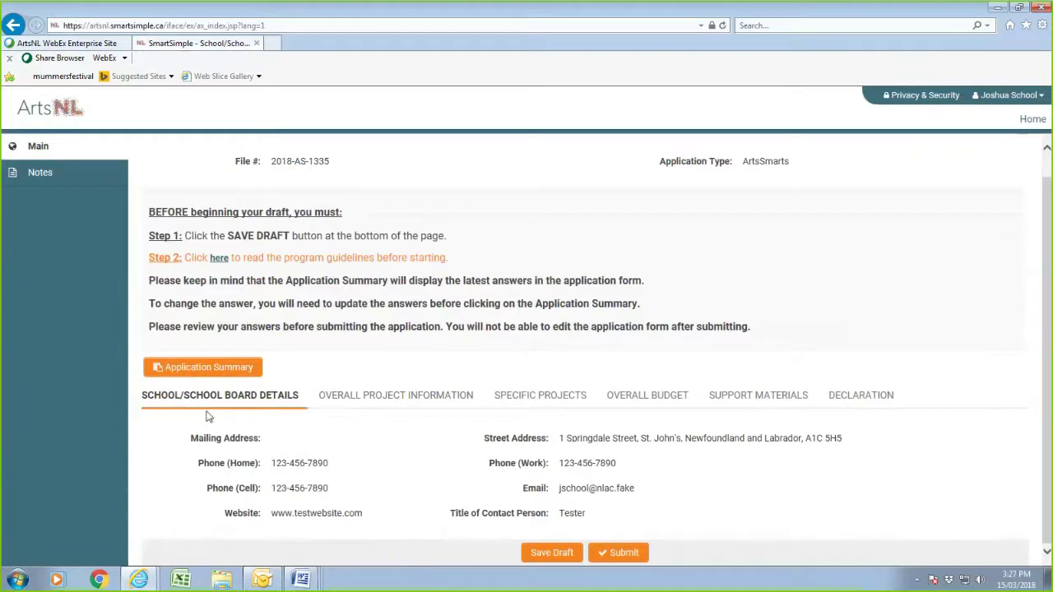
{"action": "left_click", "coordinate": [425, 399]}
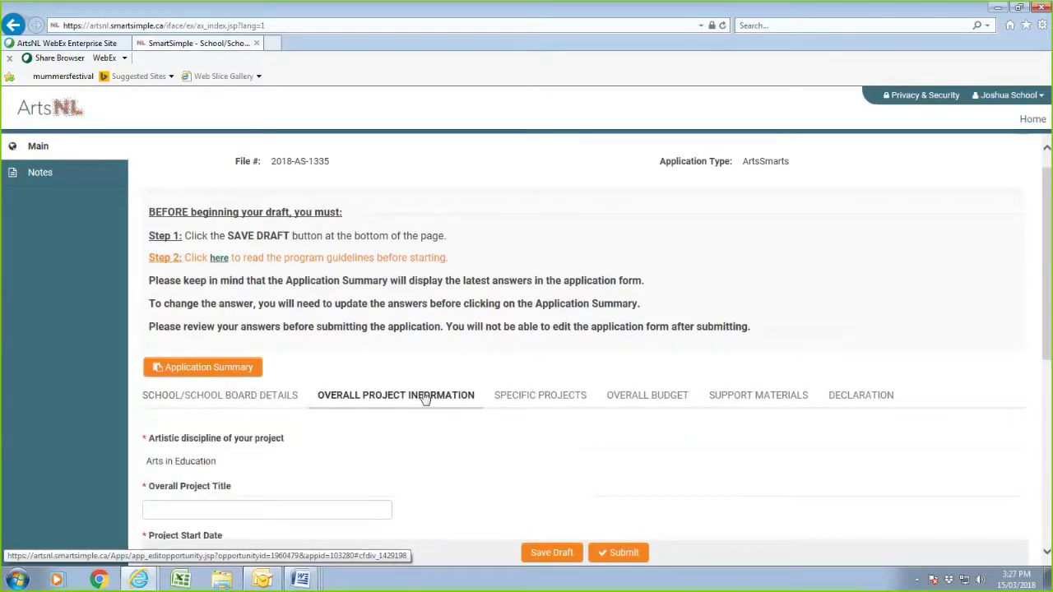
{"action": "scroll", "coordinate": [425, 400], "scroll_direction": "down", "scroll_amount": 3}
{"action": "scroll", "coordinate": [422, 397], "scroll_direction": "down", "scroll_amount": 1}
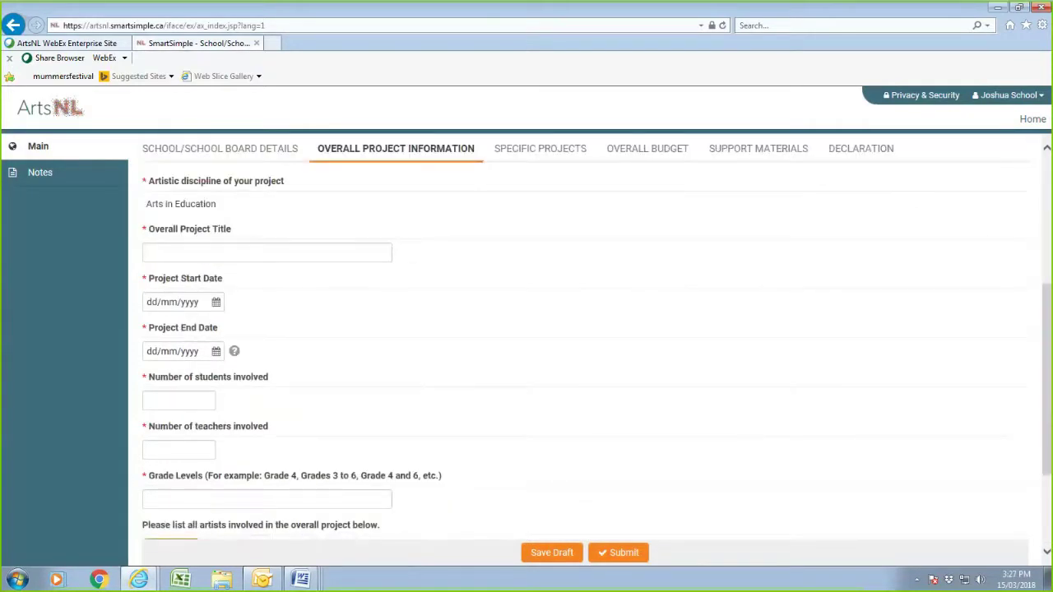
{"action": "mouse_move", "coordinate": [301, 579]}
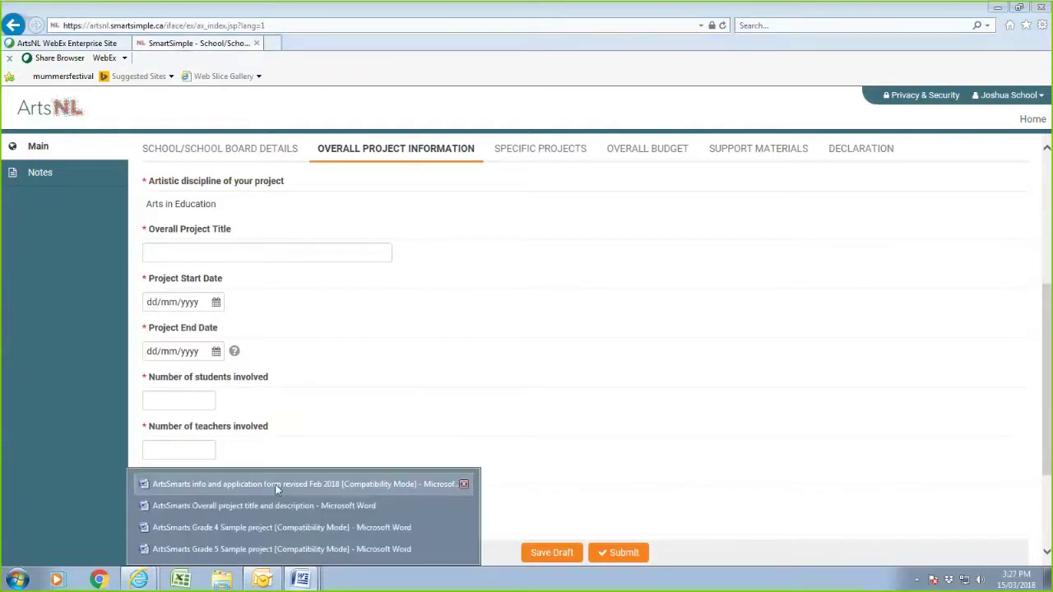
- Switch to the Word document 'ArtsSmarts Overall project title and description' and skim its contents
{"action": "left_click", "coordinate": [242, 511]}
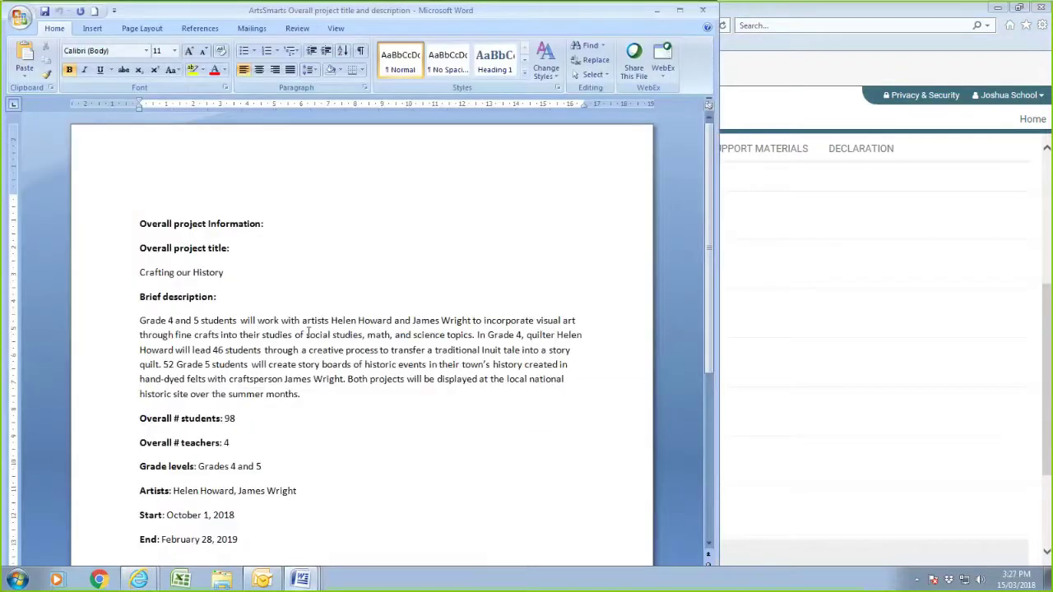
{"action": "scroll", "coordinate": [362, 374], "scroll_direction": "down", "scroll_amount": 2}
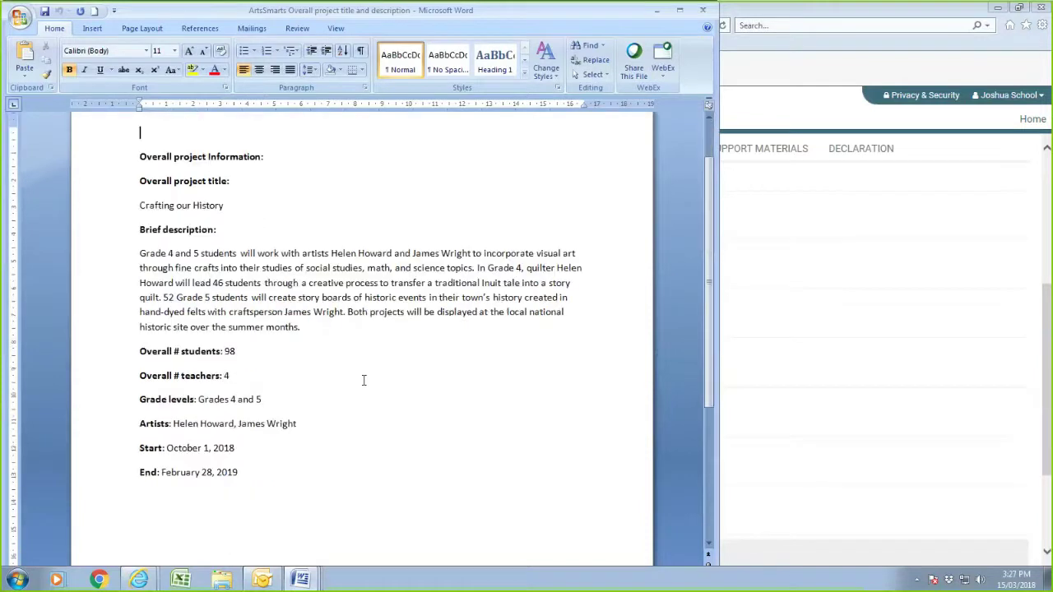
{"action": "scroll", "coordinate": [363, 382], "scroll_direction": "up", "scroll_amount": 2}
{"action": "scroll", "coordinate": [363, 382], "scroll_direction": "down", "scroll_amount": 1}
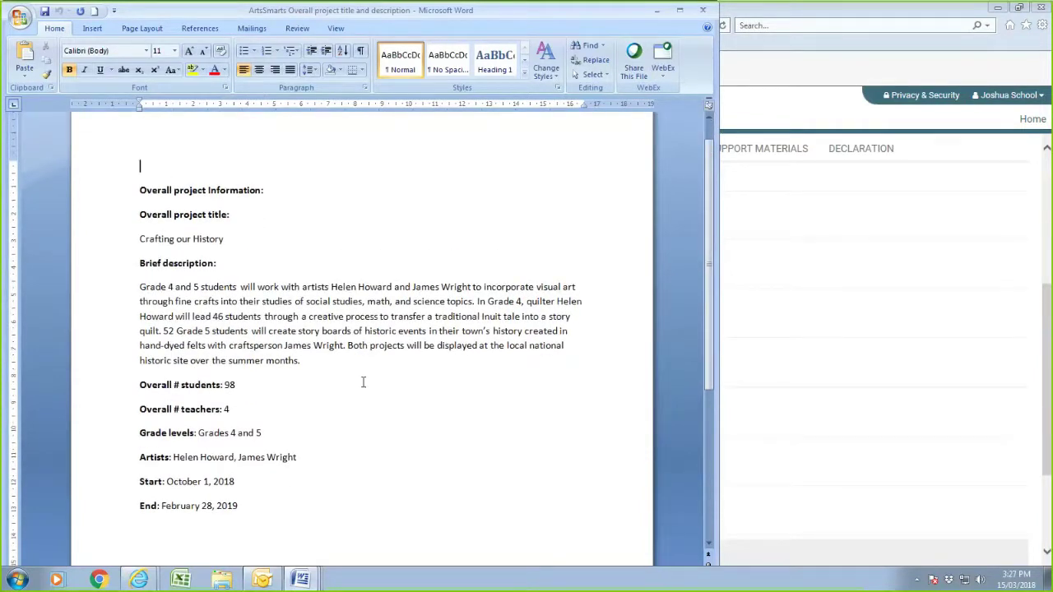
{"action": "scroll", "coordinate": [362, 381], "scroll_direction": "up", "scroll_amount": 1}
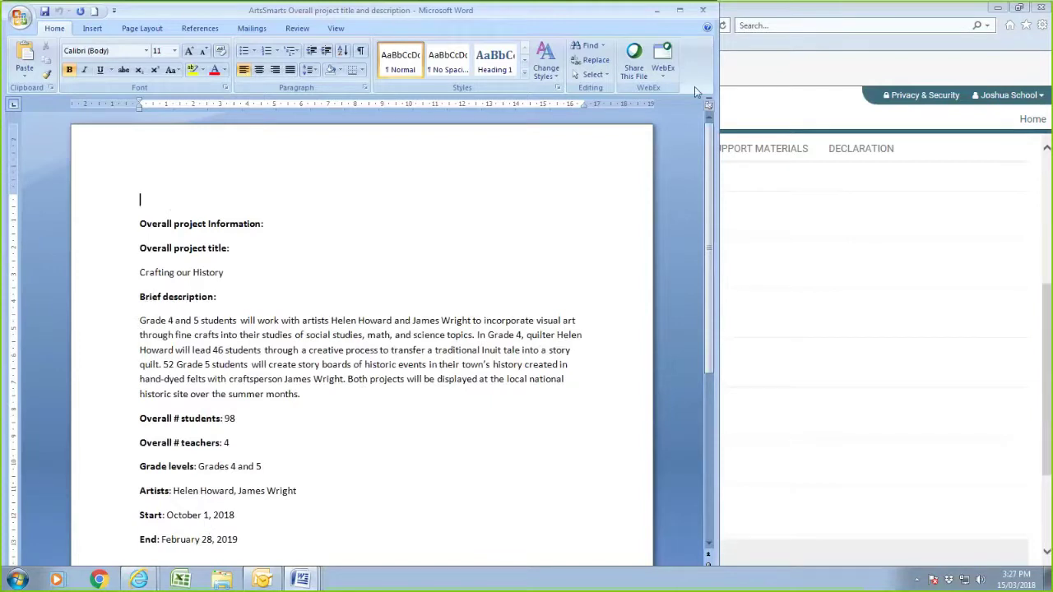
- Minimize Word and enter 'Crafting our History' as the Overall Project Title
{"action": "left_click", "coordinate": [658, 11]}
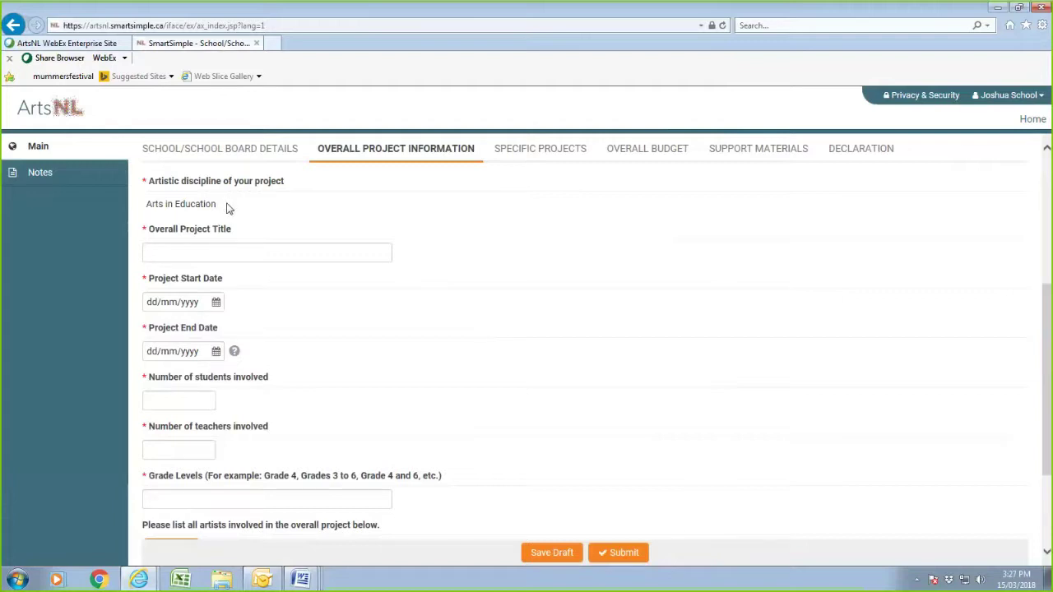
{"action": "left_click", "coordinate": [250, 252]}
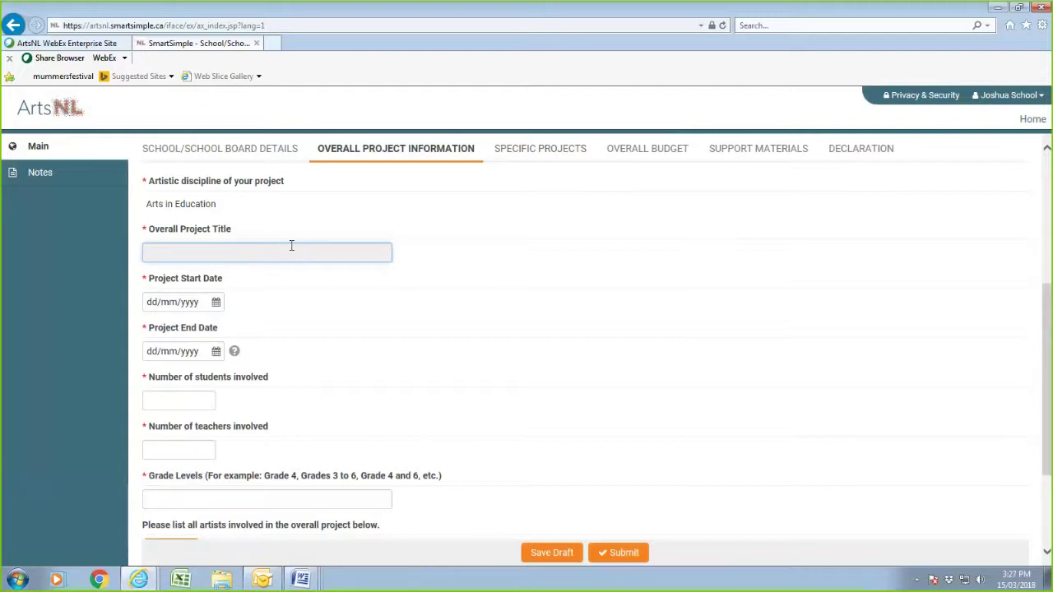
{"action": "type", "text": "Crafting our History"}
- Pick the start date 01/10/2018 and the end date 28 February from the calendar pickers
{"action": "left_click", "coordinate": [215, 303]}
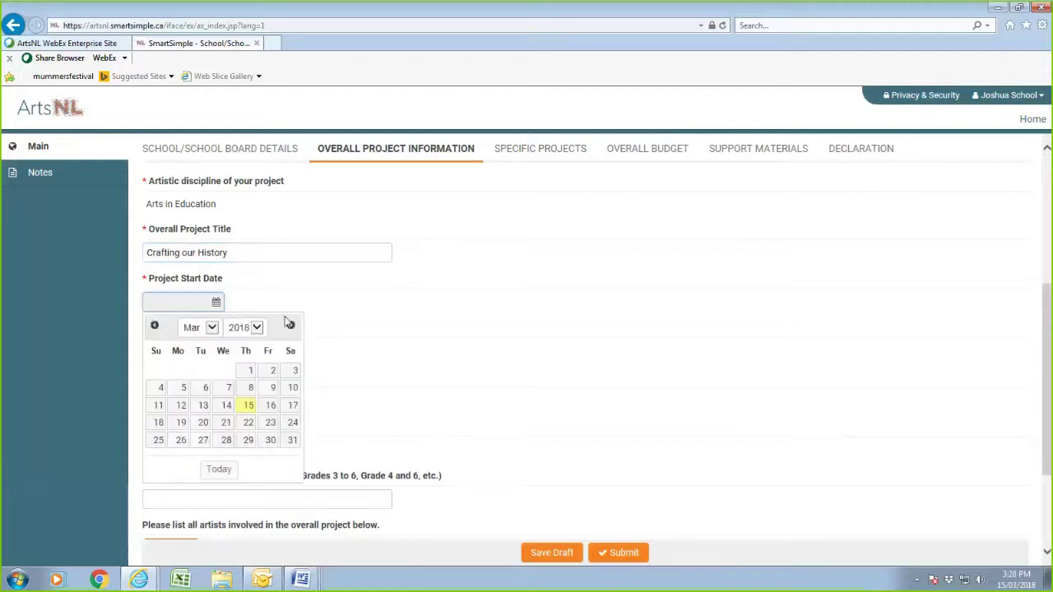
{"action": "left_click", "coordinate": [214, 331]}
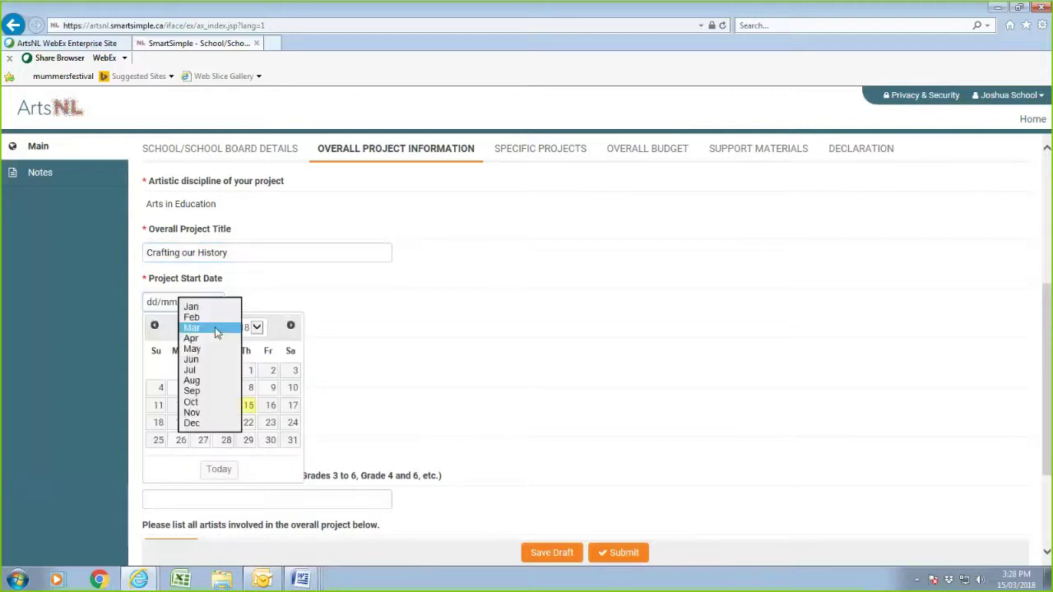
{"action": "left_click", "coordinate": [198, 403]}
{"action": "left_click", "coordinate": [182, 371]}
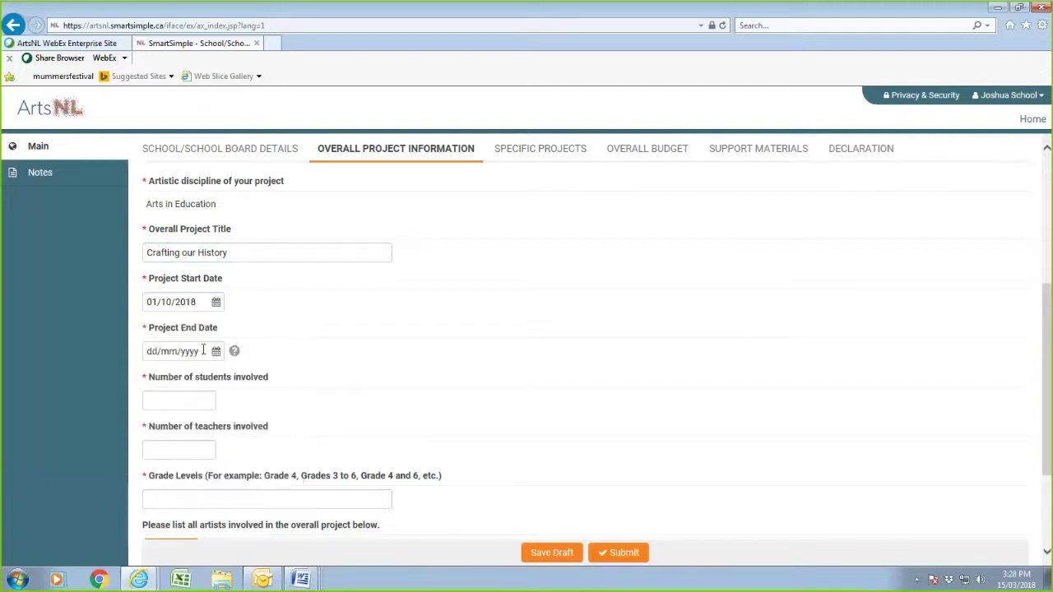
{"action": "left_click", "coordinate": [206, 352]}
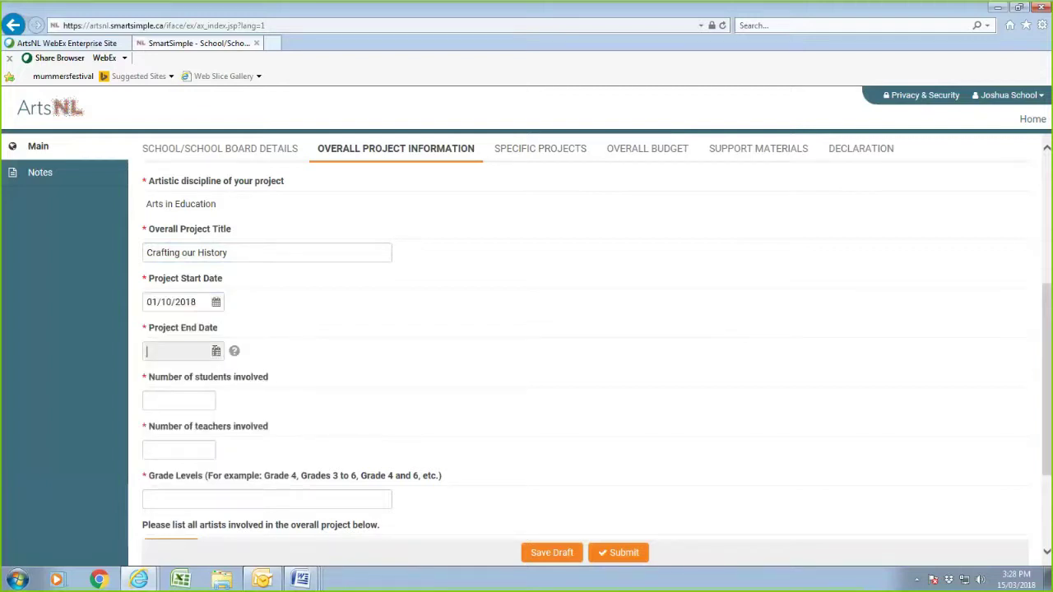
{"action": "left_click", "coordinate": [211, 376]}
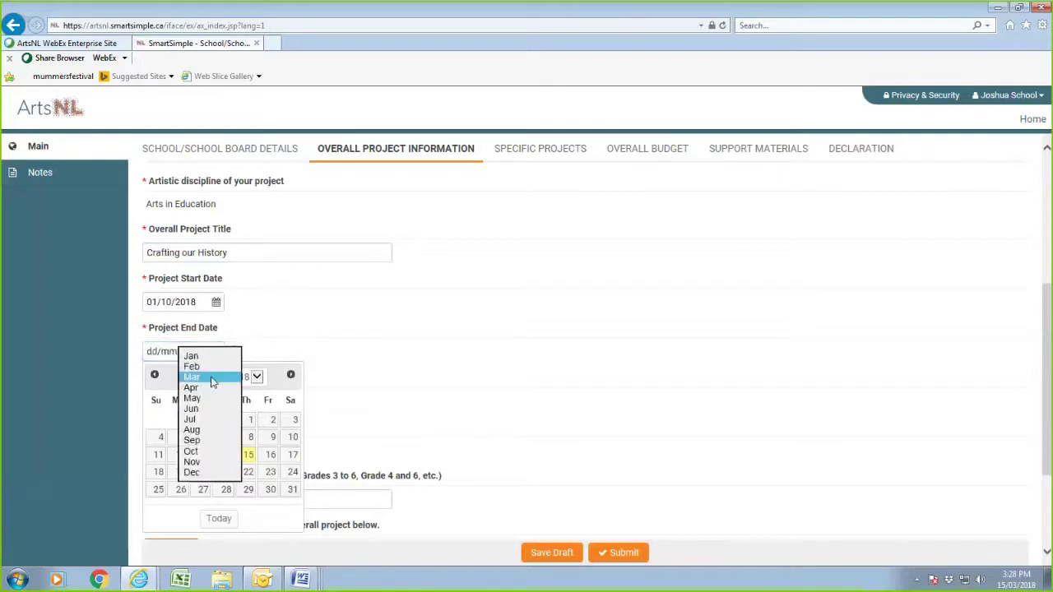
{"action": "left_click", "coordinate": [204, 366]}
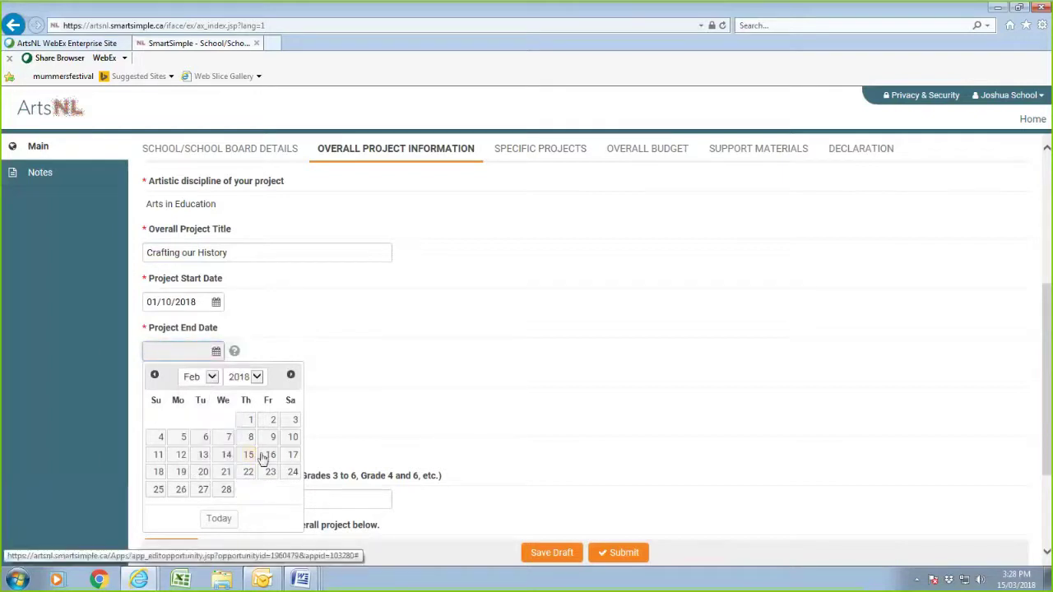
{"action": "left_click", "coordinate": [227, 490]}
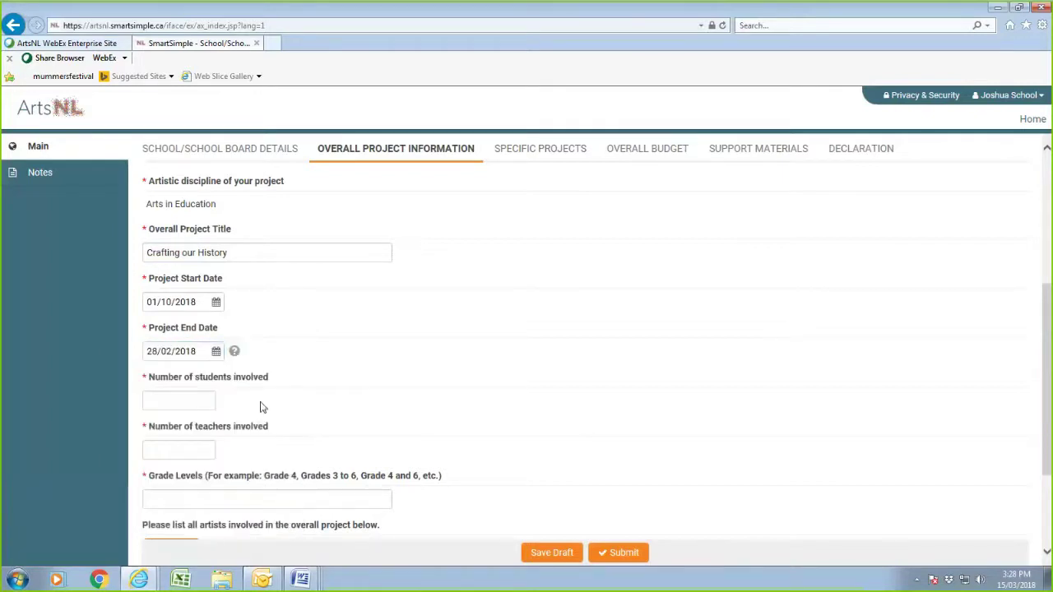
{"action": "left_click", "coordinate": [216, 352]}
{"action": "left_click", "coordinate": [237, 376]}
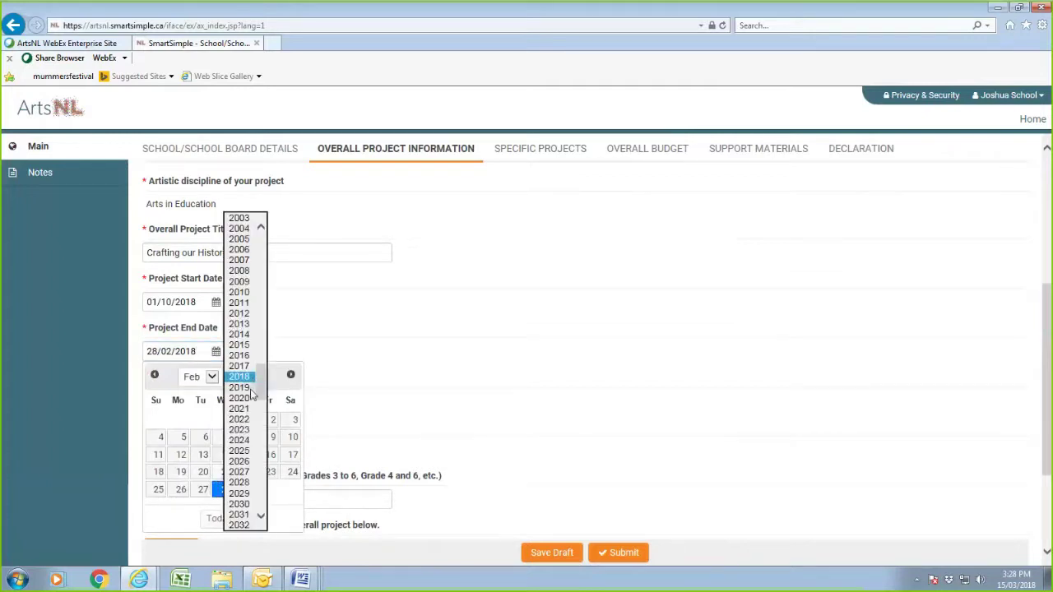
{"action": "left_click", "coordinate": [249, 389]}
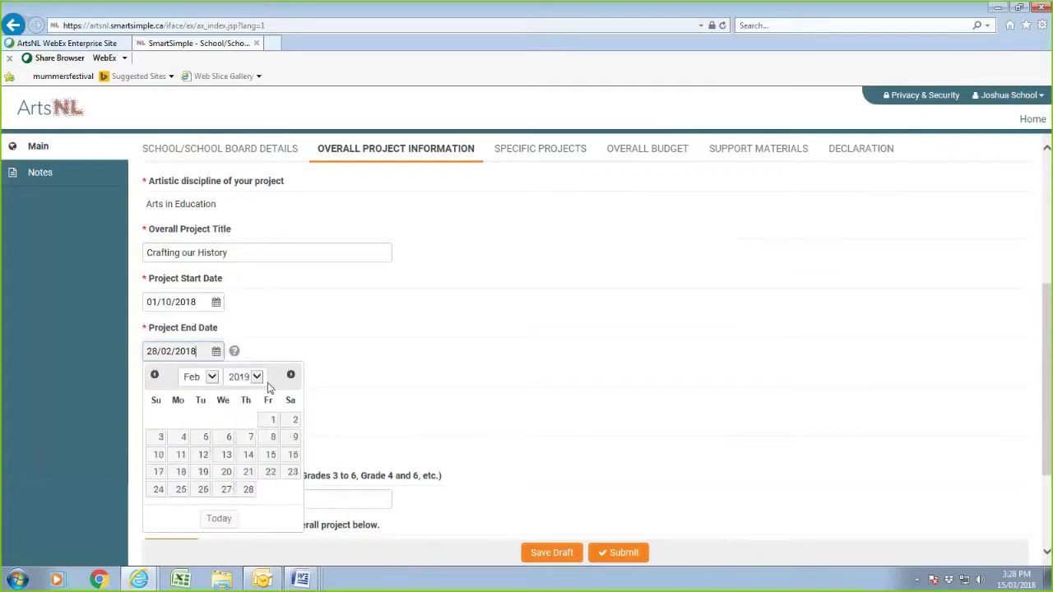
{"action": "left_click", "coordinate": [369, 357]}
- Enter 98 students, 4 teachers and grade levels 'Grade 4 and 5'
{"action": "left_click", "coordinate": [179, 399]}
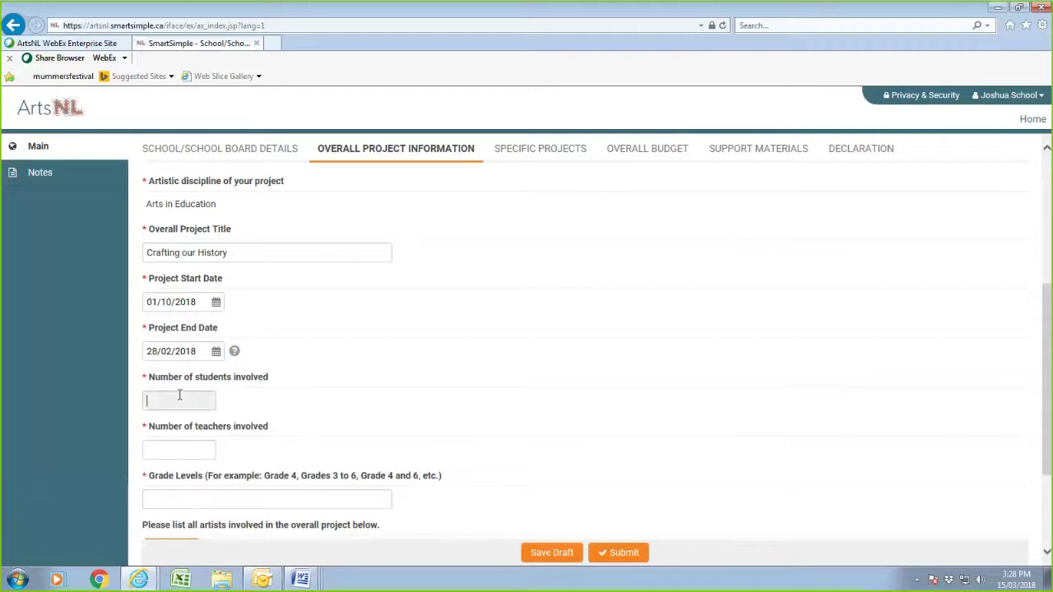
{"action": "type", "text": "98"}
{"action": "left_click", "coordinate": [178, 454]}
{"action": "type", "text": "4"}
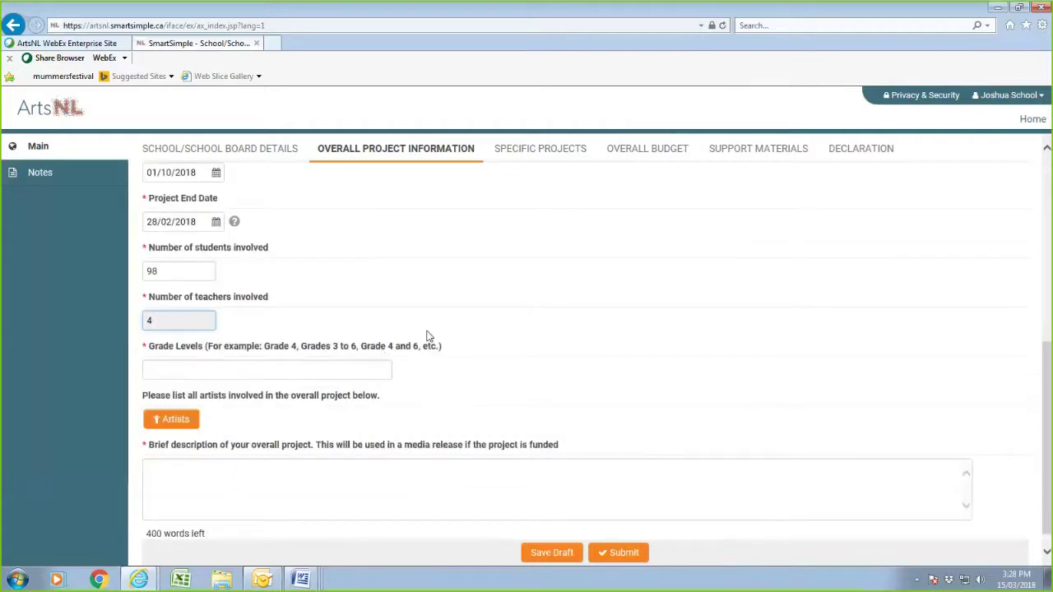
{"action": "left_click", "coordinate": [212, 371]}
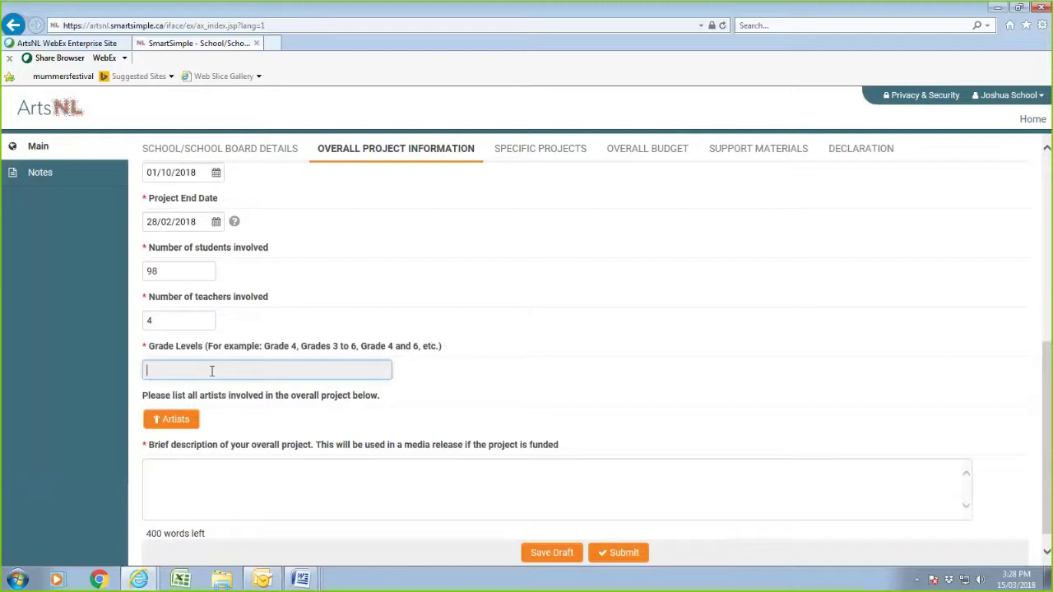
{"action": "type", "text": "Grade 4 and 5"}
- Add two rows to the Artists worksheet with each artist's full name, then save and close it
{"action": "left_click", "coordinate": [174, 421]}
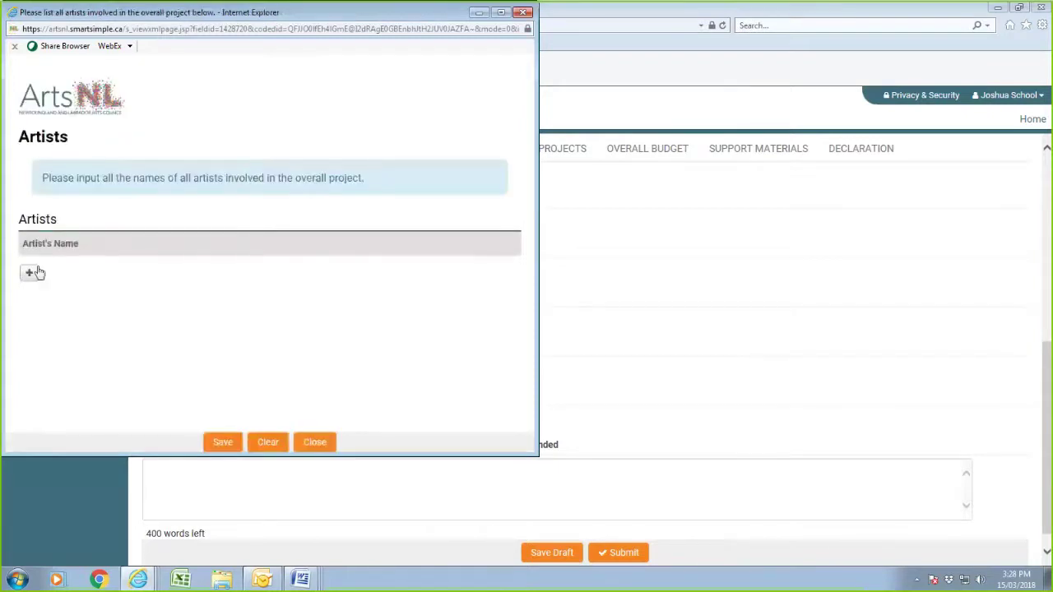
{"action": "left_click", "coordinate": [30, 272]}
{"action": "left_click", "coordinate": [59, 270]}
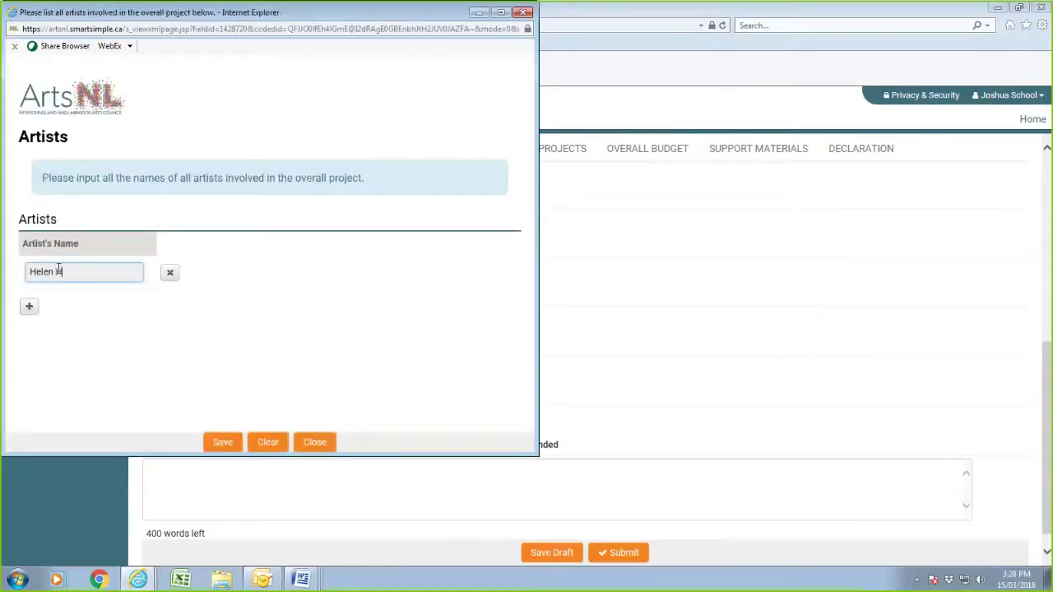
{"action": "left_click", "coordinate": [29, 306]}
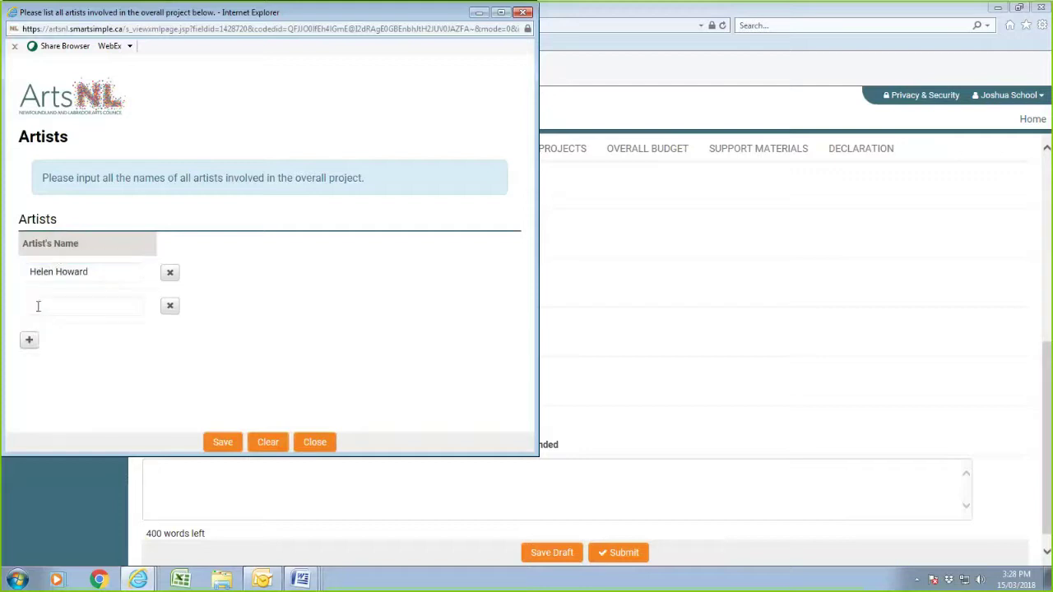
{"action": "left_click", "coordinate": [38, 306]}
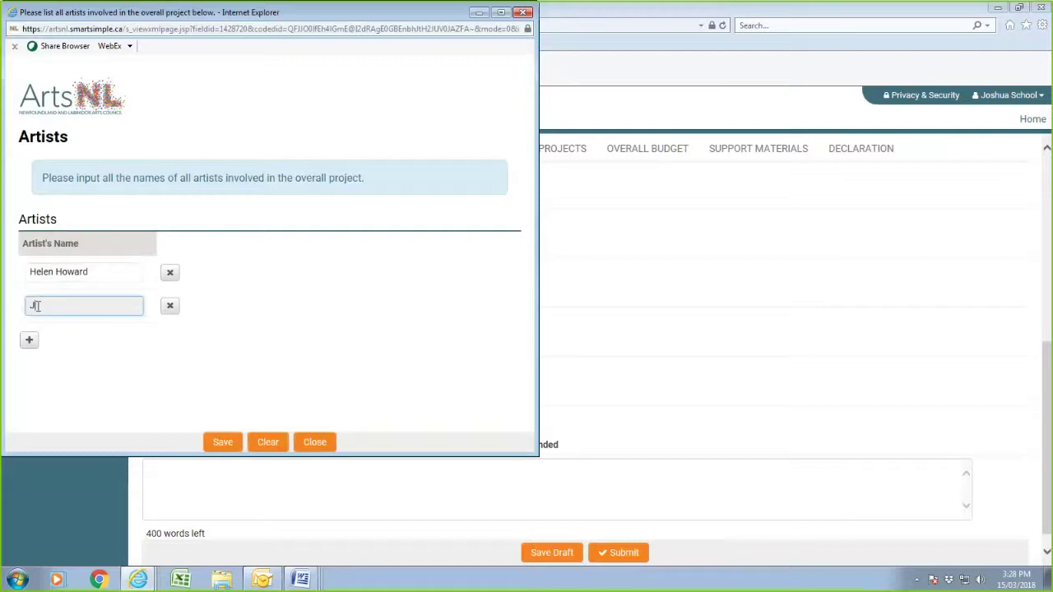
{"action": "left_click", "coordinate": [223, 444]}
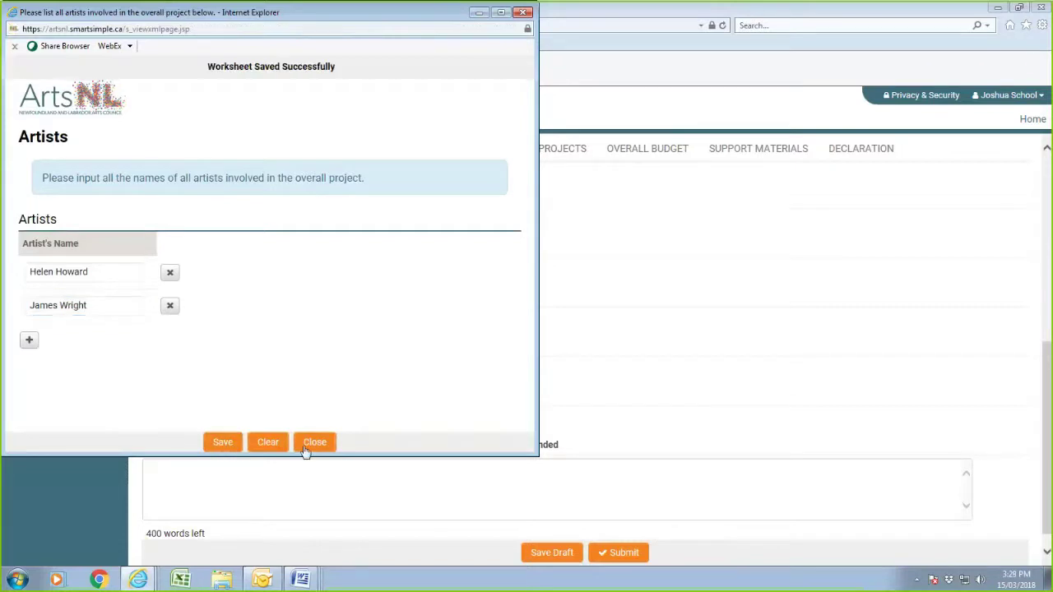
{"action": "left_click", "coordinate": [309, 444]}
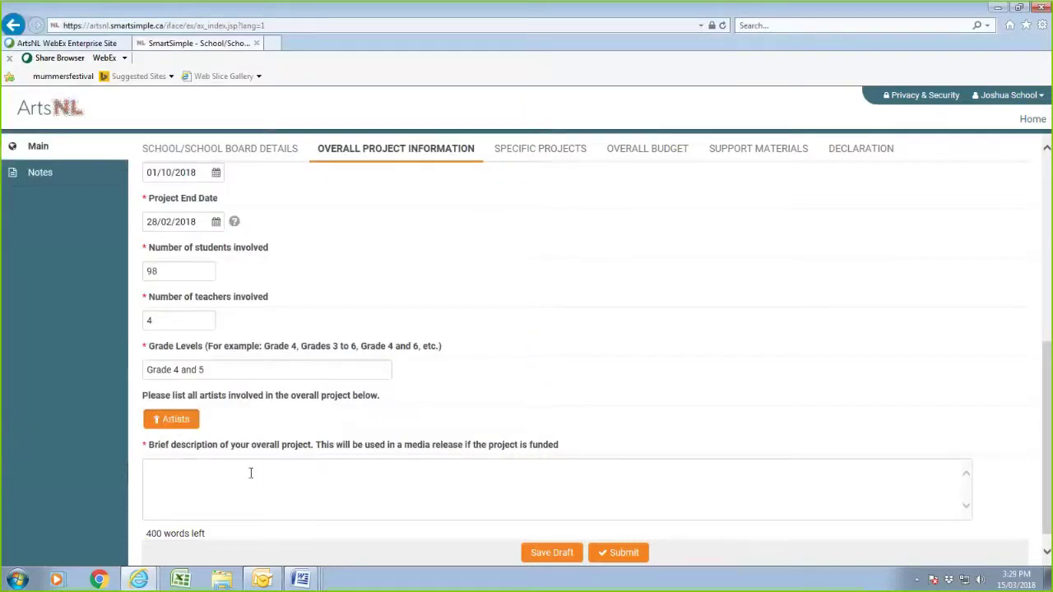
- Copy the brief description paragraph from the Word document and paste it into the project description box
{"action": "left_click", "coordinate": [261, 472]}
{"action": "scroll", "coordinate": [288, 469], "scroll_direction": "down", "scroll_amount": 1}
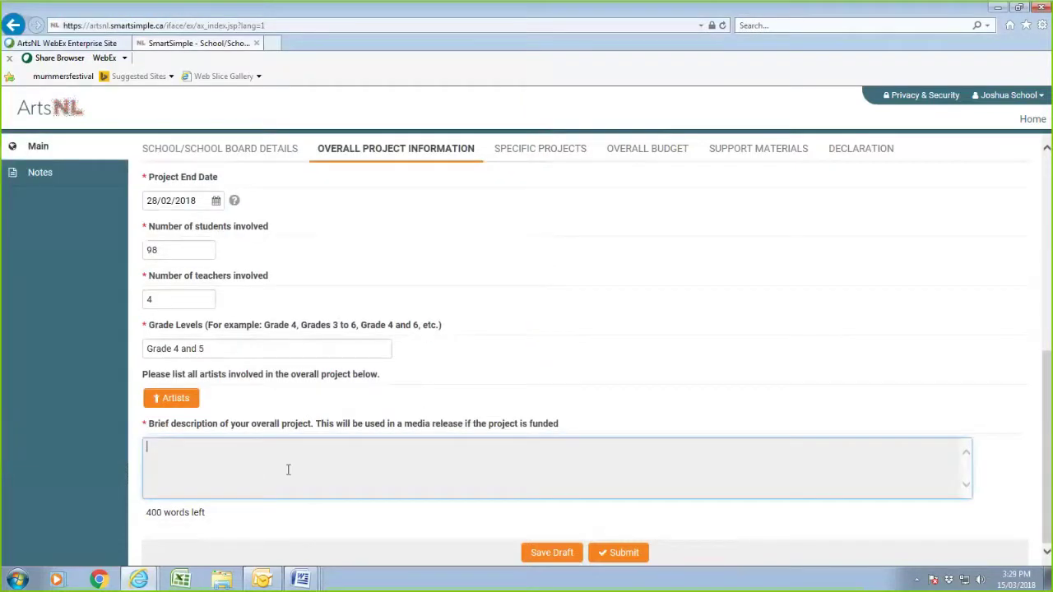
{"action": "left_click", "coordinate": [309, 568]}
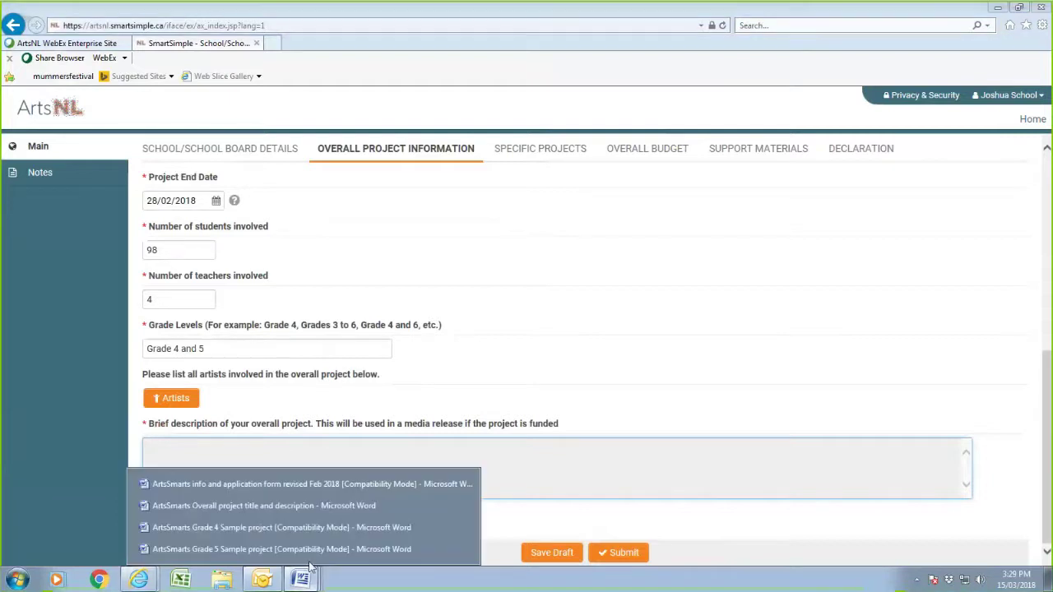
{"action": "left_click", "coordinate": [233, 506]}
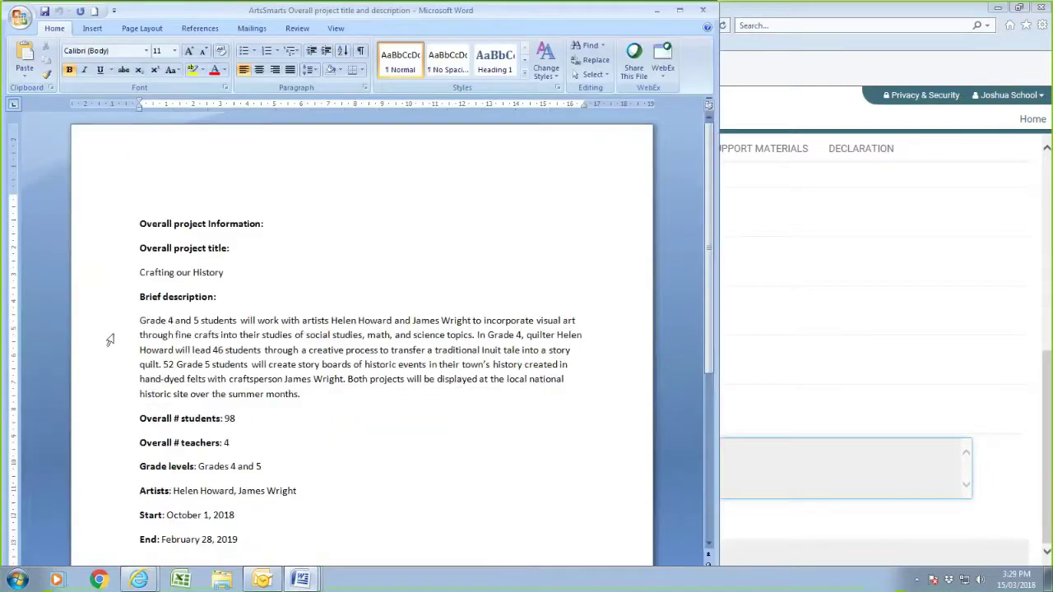
{"action": "left_click_drag", "start_coordinate": [138, 320], "coordinate": [301, 394]}
{"action": "right_click", "coordinate": [301, 365]}
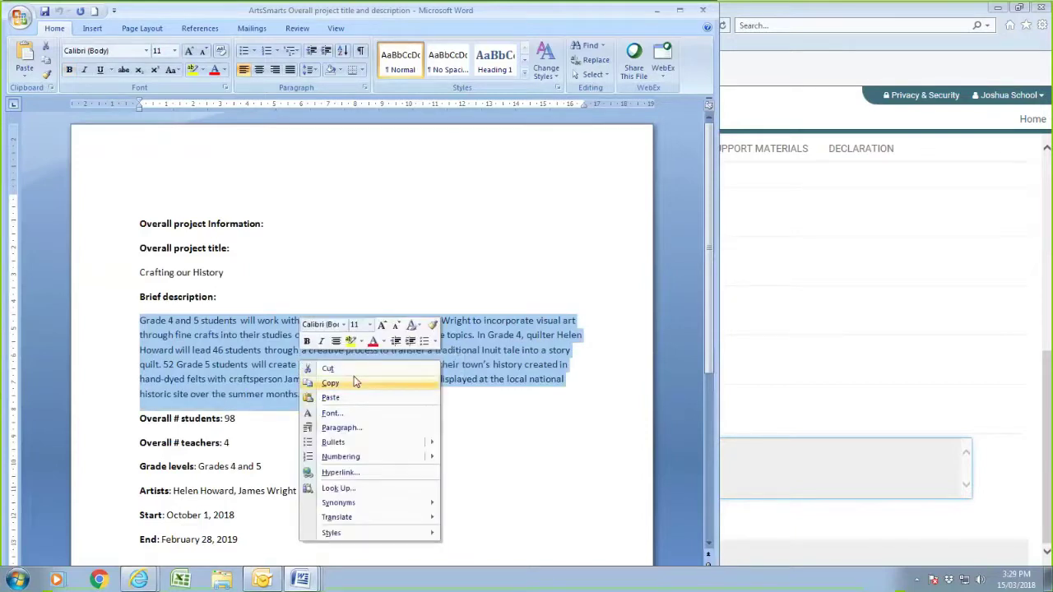
{"action": "left_click", "coordinate": [353, 383]}
{"action": "left_click", "coordinate": [779, 482]}
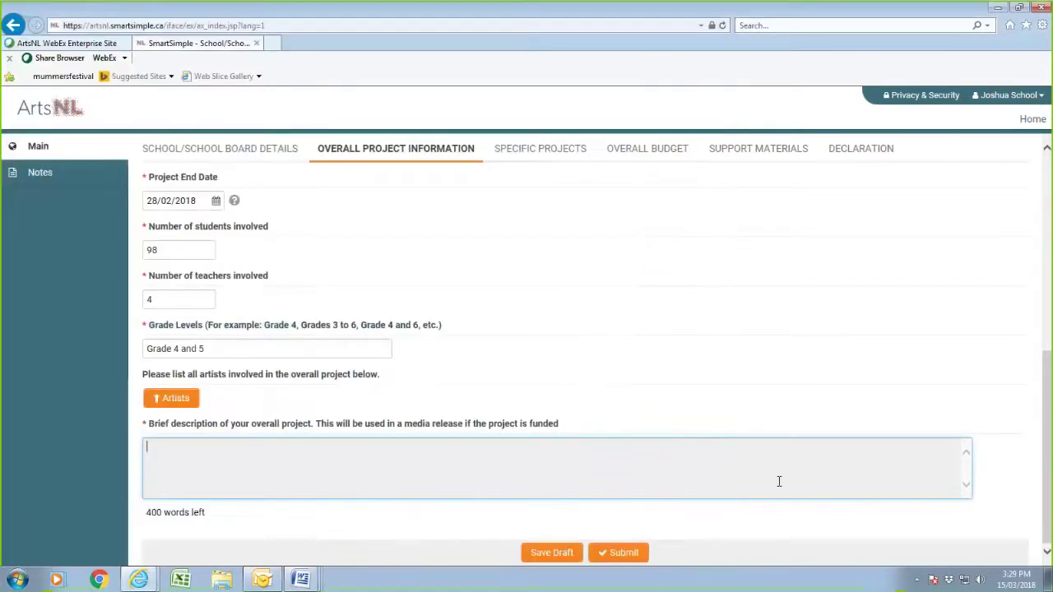
{"action": "right_click", "coordinate": [196, 467]}
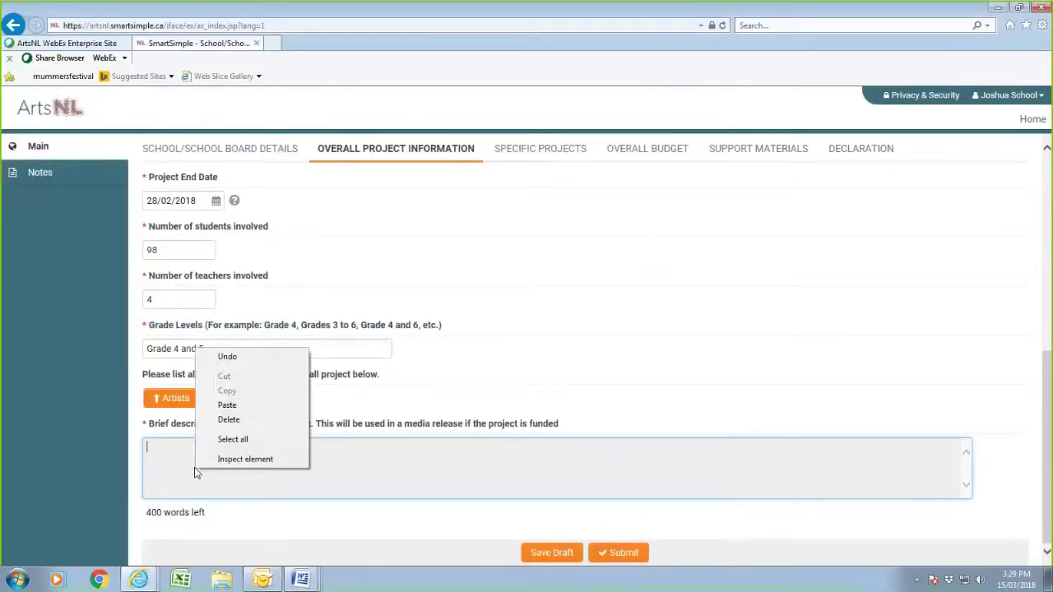
{"action": "left_click", "coordinate": [227, 406]}
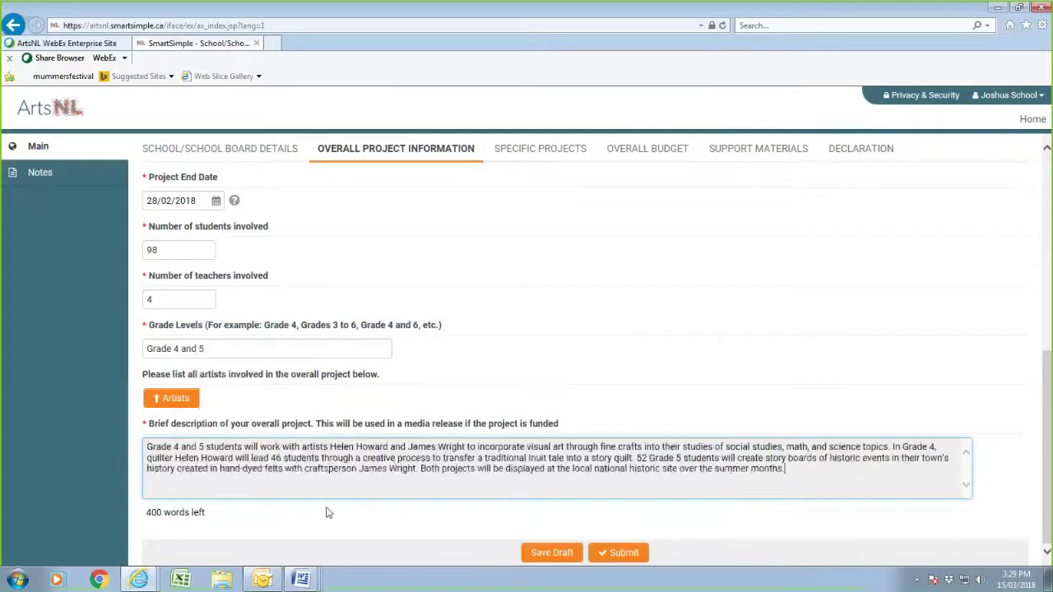
- Save the application draft
{"action": "left_click", "coordinate": [551, 556]}
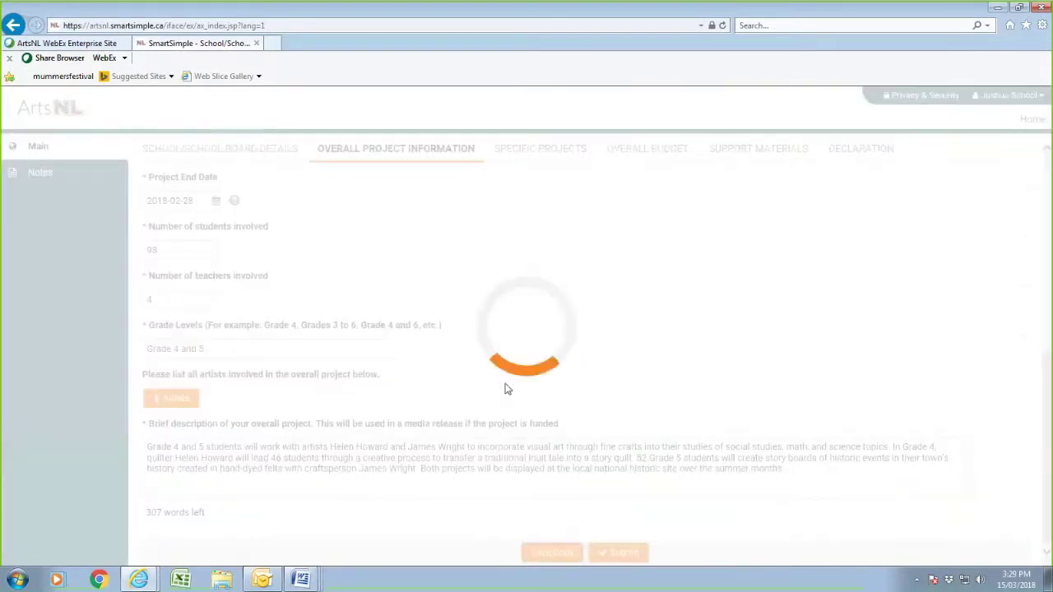
{"action": "scroll", "coordinate": [446, 402], "scroll_direction": "down", "scroll_amount": 5}
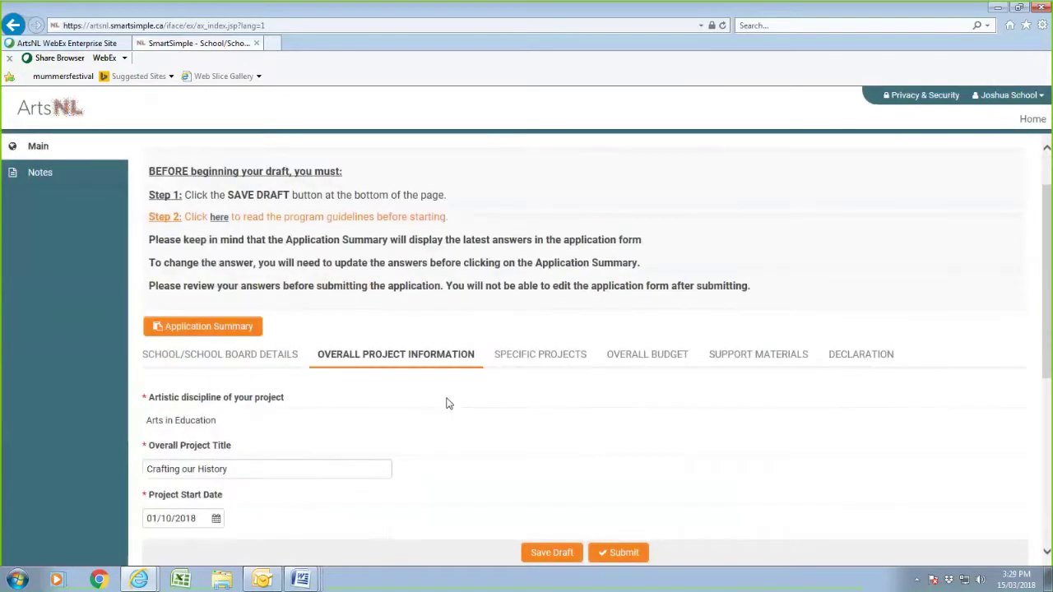
{"action": "scroll", "coordinate": [441, 403], "scroll_direction": "up", "scroll_amount": 6}
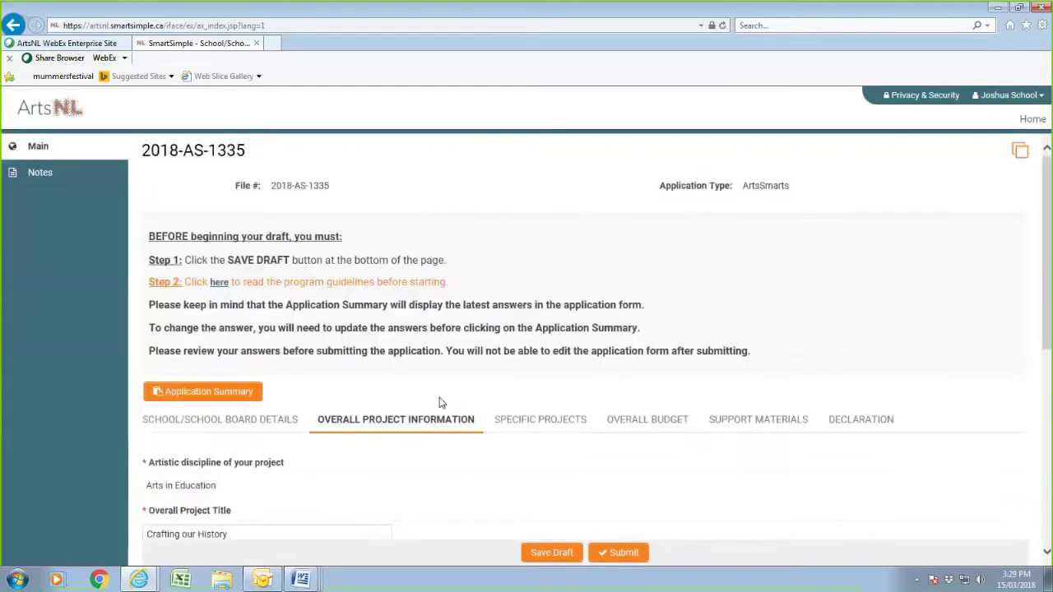
{"action": "scroll", "coordinate": [437, 402], "scroll_direction": "down", "scroll_amount": 1}
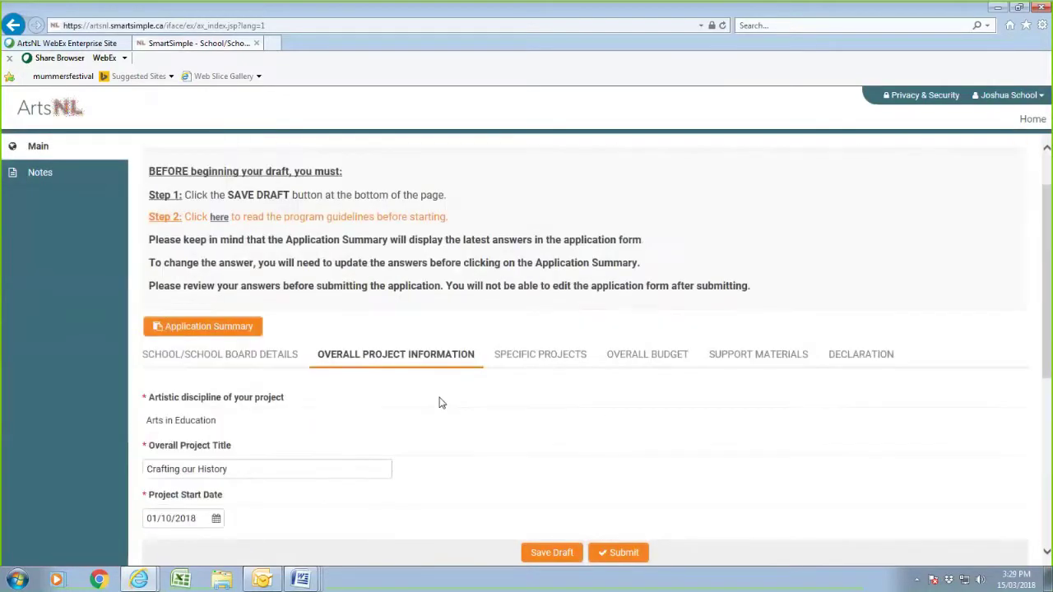
- Go to the Specific Projects section and open the Projects titles worksheet
{"action": "left_click", "coordinate": [563, 364]}
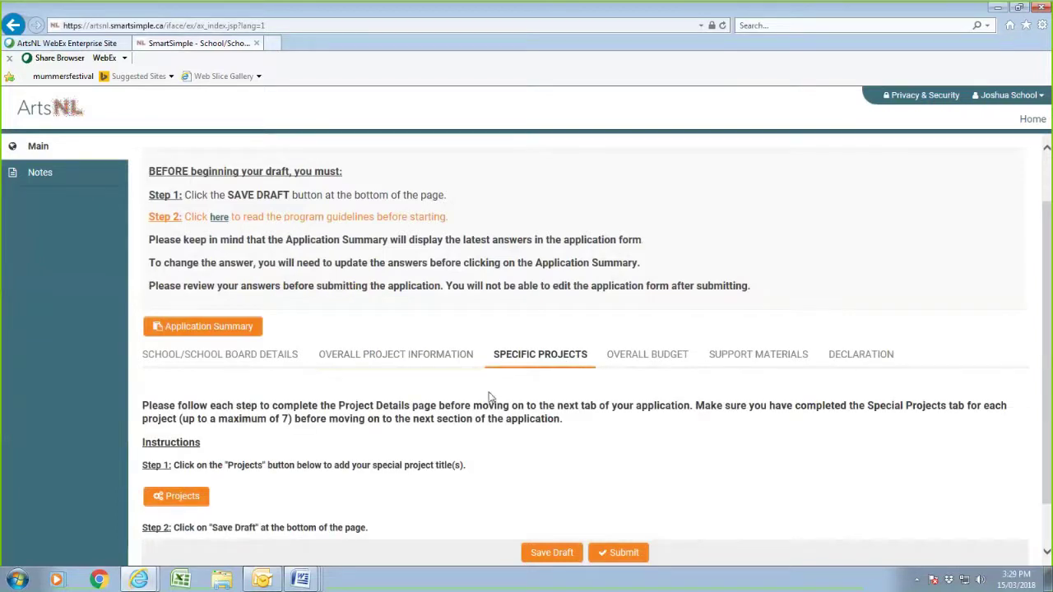
{"action": "scroll", "coordinate": [303, 486], "scroll_direction": "down", "scroll_amount": 1}
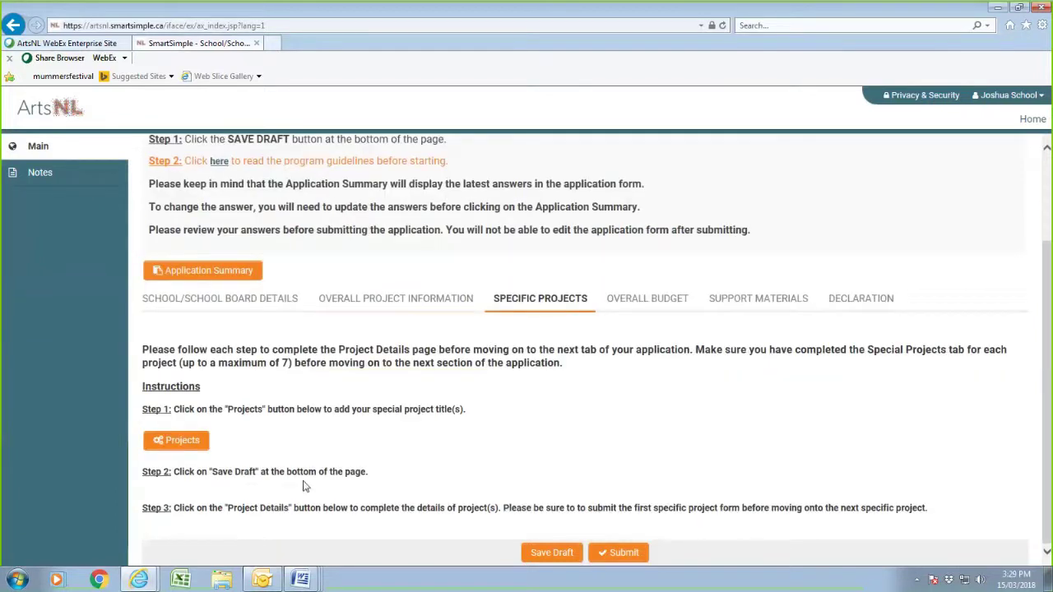
{"action": "left_click", "coordinate": [184, 443]}
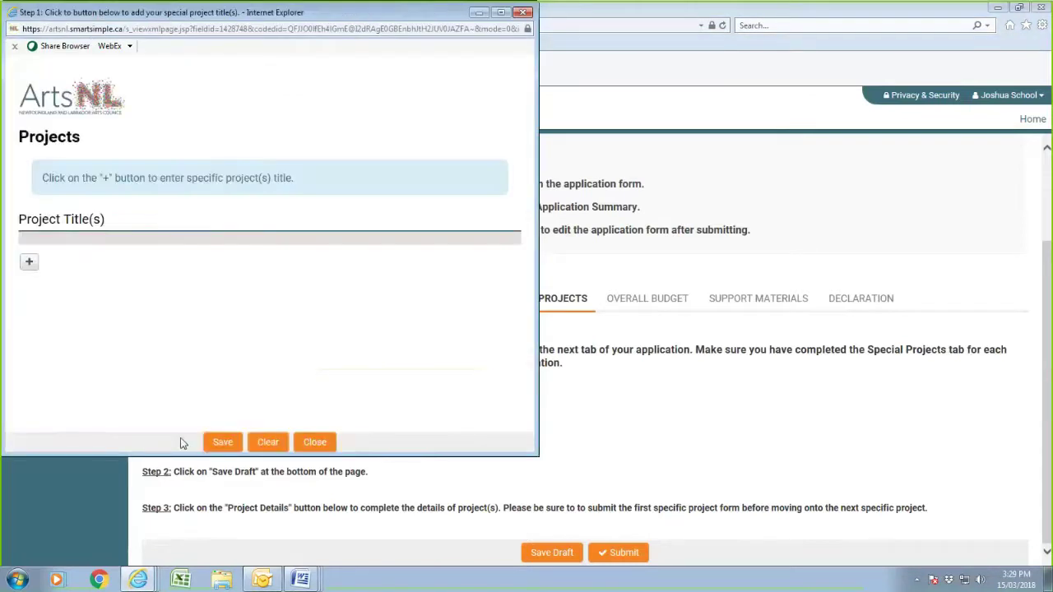
- Add the first specific project title 'The Pattern in Inuit Stories'
{"action": "left_click", "coordinate": [28, 263]}
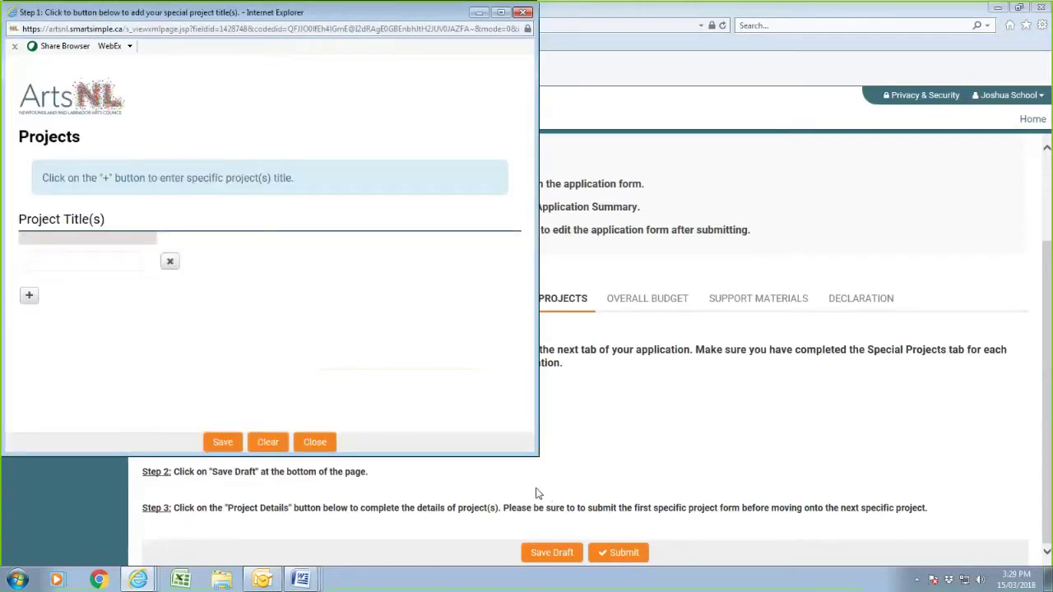
{"action": "left_click", "coordinate": [98, 261]}
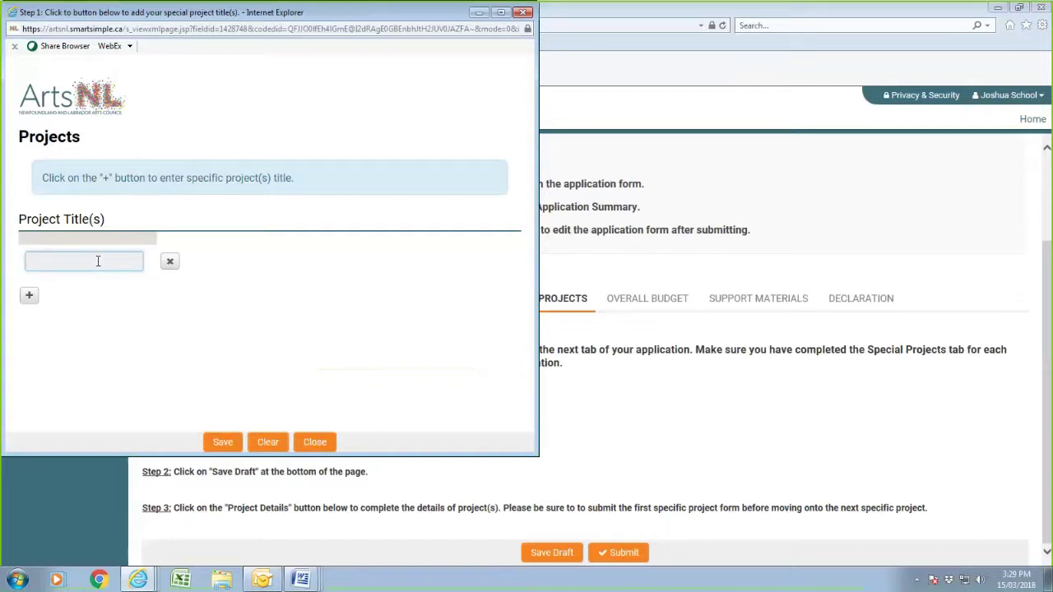
{"action": "type", "text": "The Pattern in Inuit Stories"}
- Add 'Felting Our History' as the second title, fixing its capital F, then save list and draft
{"action": "left_click", "coordinate": [29, 294]}
{"action": "left_click", "coordinate": [39, 298]}
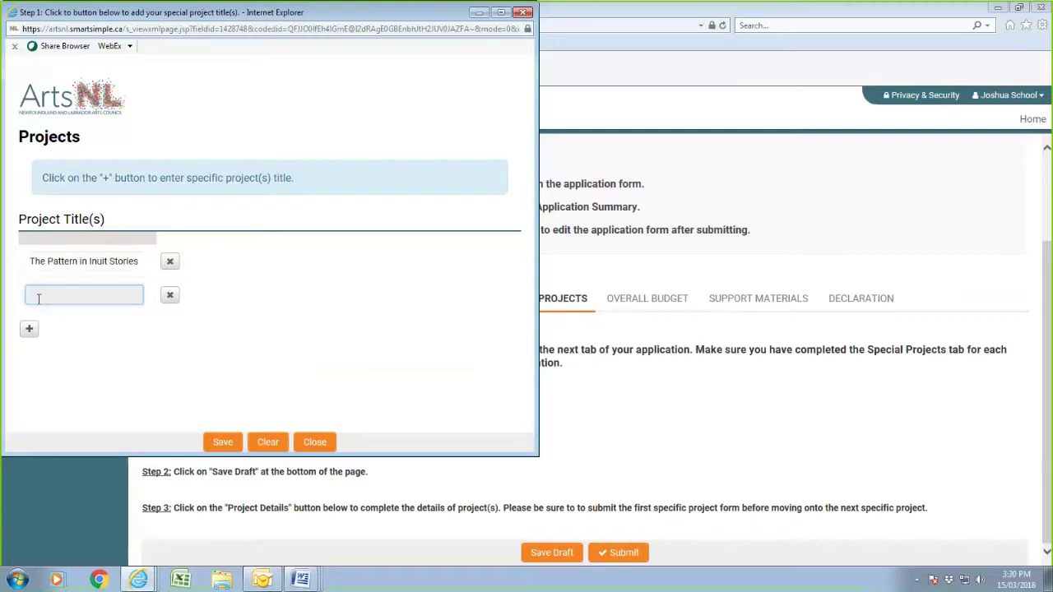
{"action": "type", "text": "felting Our History"}
{"action": "left_click", "coordinate": [37, 295]}
{"action": "key", "text": "BackSpace"}
{"action": "type", "text": "F"}
{"action": "left_click", "coordinate": [219, 444]}
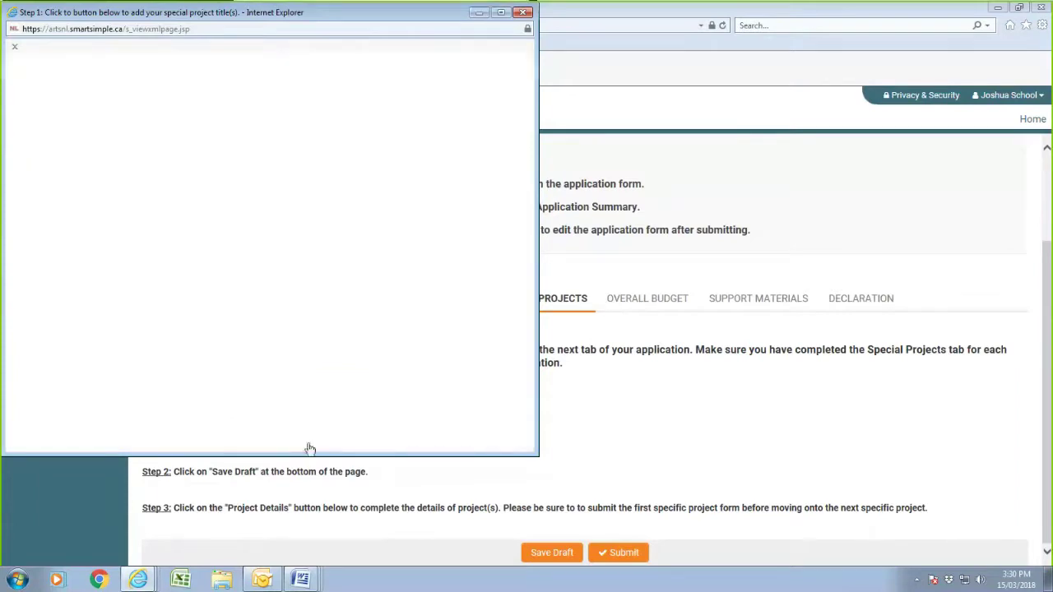
{"action": "left_click", "coordinate": [551, 552]}
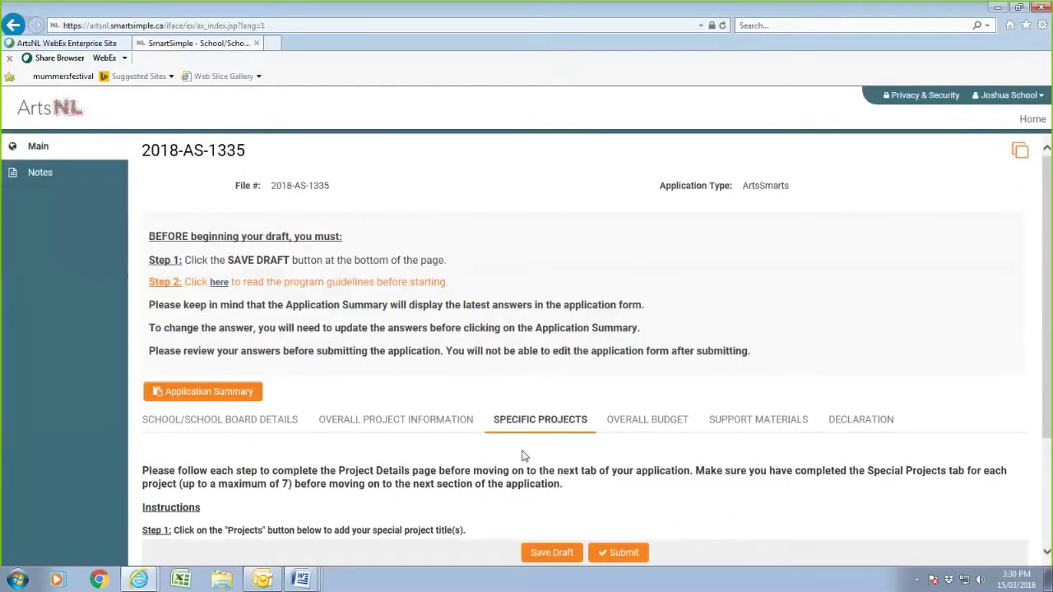
- Open the Project Details form for The Pattern in Inuit Stories and its empty Teachers Involved List
{"action": "scroll", "coordinate": [522, 454], "scroll_direction": "down", "scroll_amount": 2}
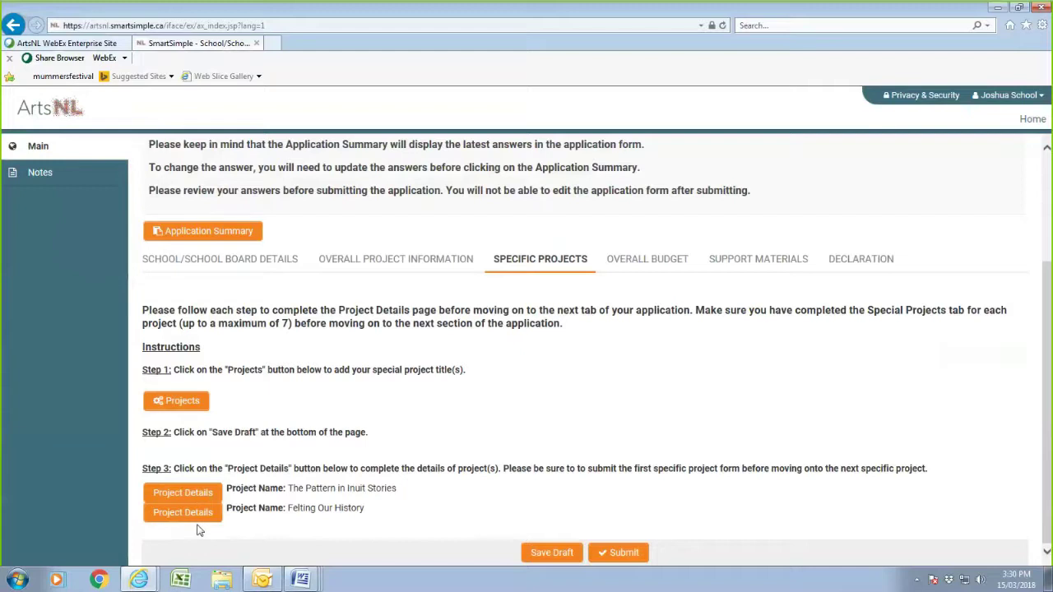
{"action": "left_click", "coordinate": [186, 498]}
{"action": "left_click", "coordinate": [185, 491]}
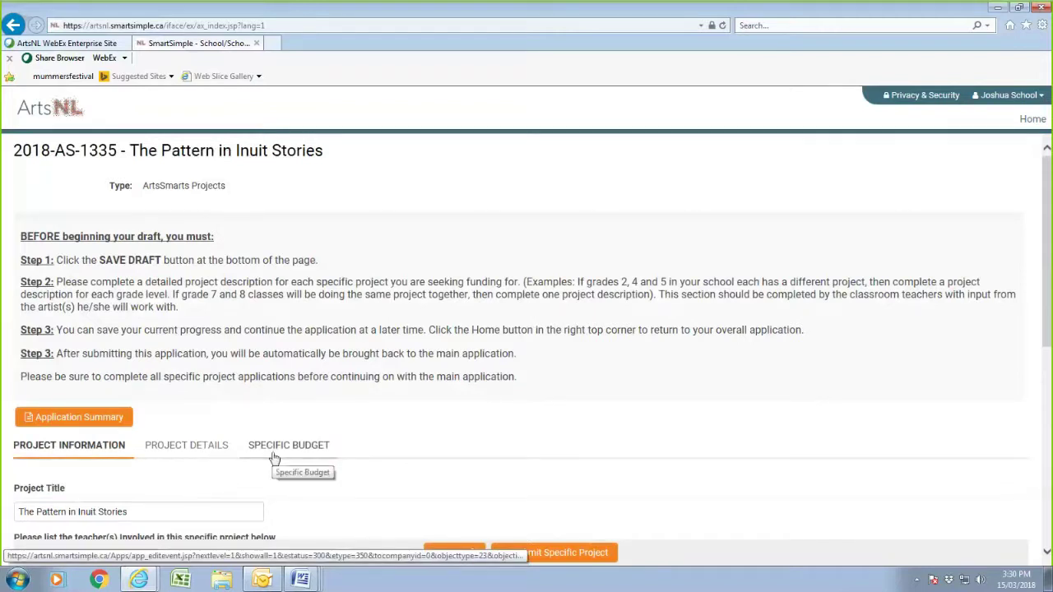
{"action": "scroll", "coordinate": [274, 459], "scroll_direction": "down", "scroll_amount": 3}
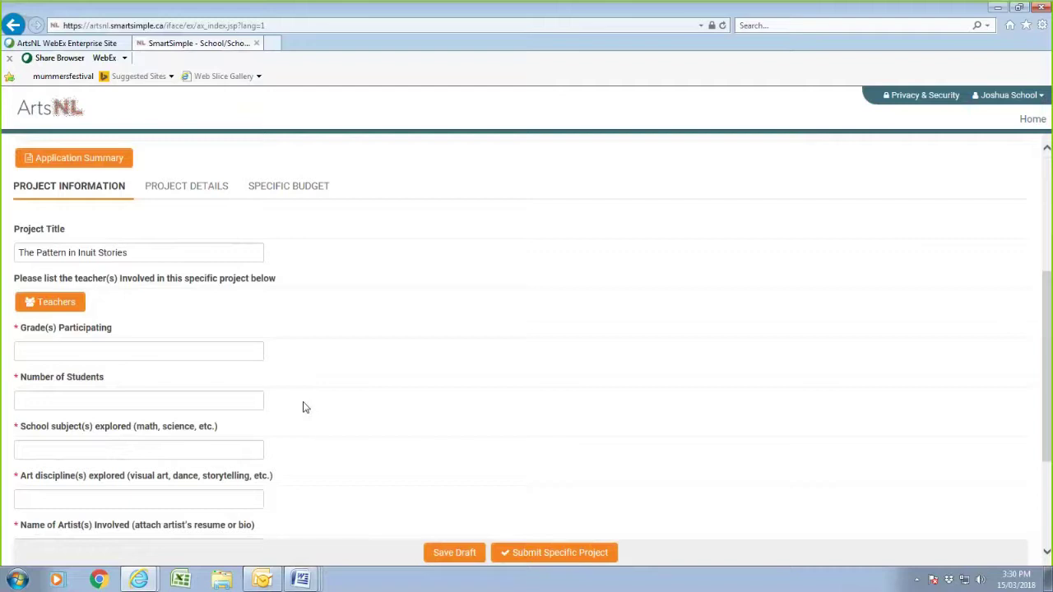
{"action": "left_click", "coordinate": [61, 305]}
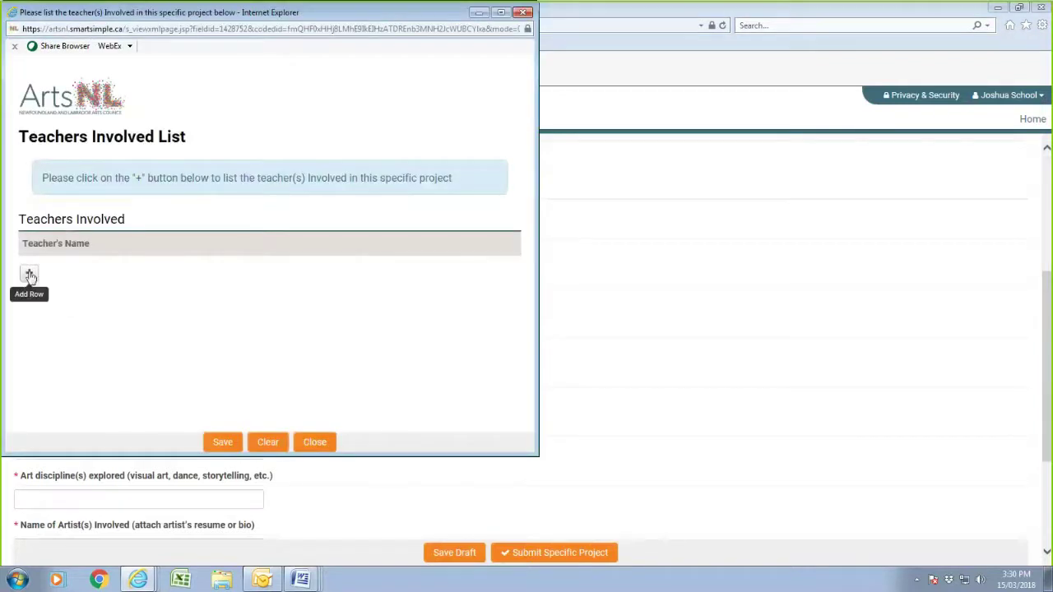
- Enter the two teachers' names on separate rows of the Teachers Involved list and save it
{"action": "left_click", "coordinate": [28, 272]}
{"action": "left_click", "coordinate": [103, 274]}
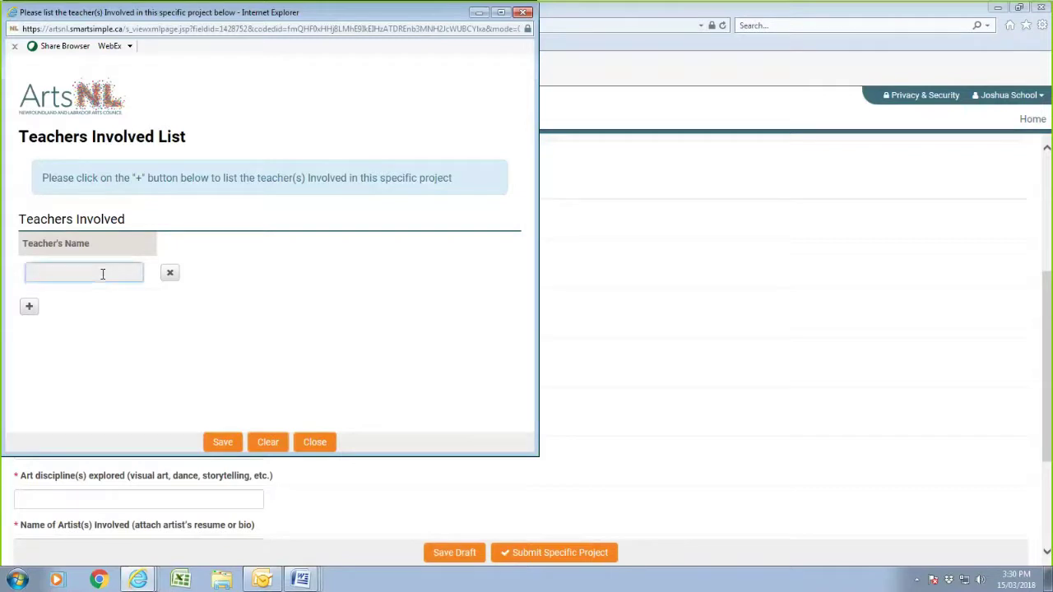
{"action": "type", "text": "John Smith"}
{"action": "left_click", "coordinate": [28, 308]}
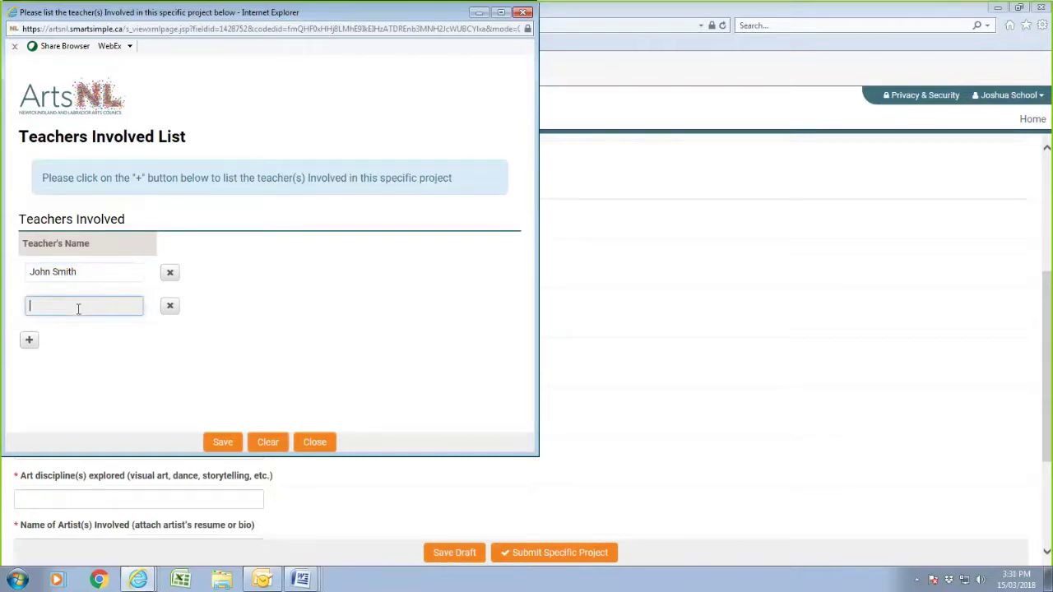
{"action": "type", "text": "june Jones"}
{"action": "left_click", "coordinate": [227, 444]}
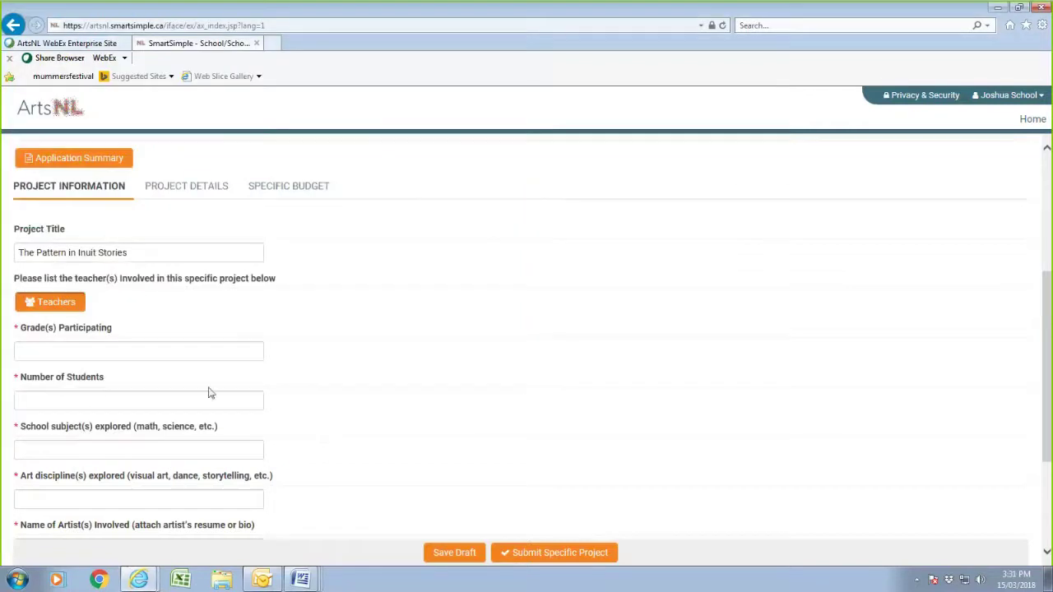
- Save the draft, then enter Grade 4 as participating grade and 46 students
{"action": "left_click", "coordinate": [463, 560]}
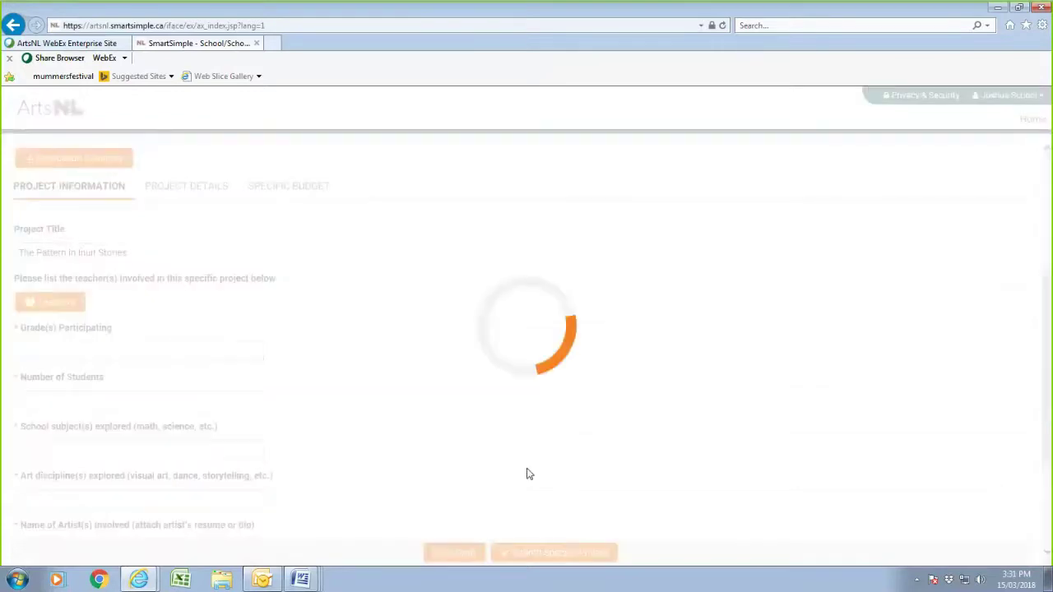
{"action": "scroll", "coordinate": [261, 407], "scroll_direction": "down", "scroll_amount": 5}
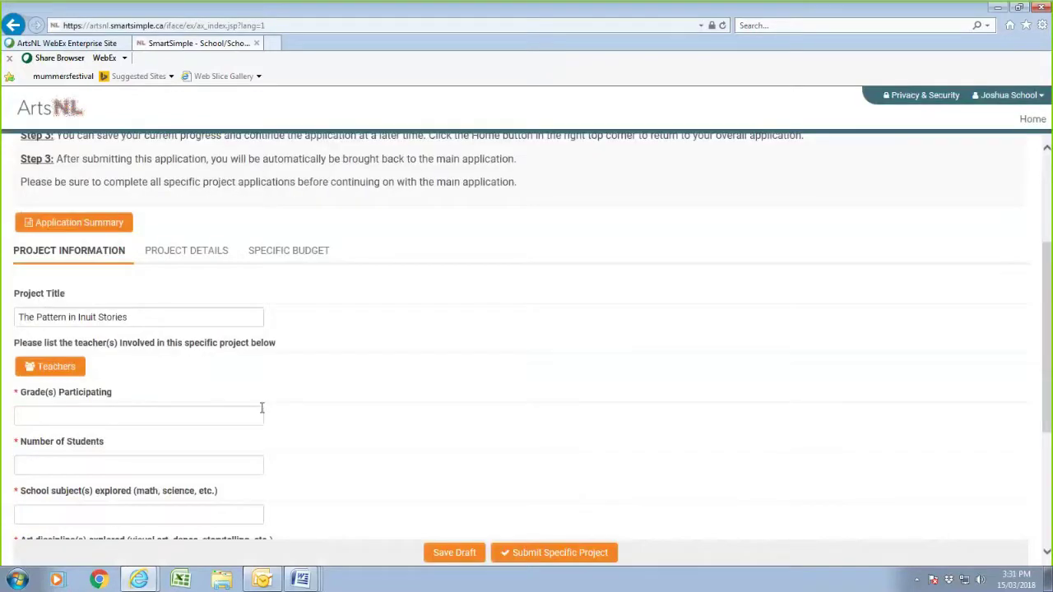
{"action": "left_click", "coordinate": [42, 219]}
{"action": "type", "text": "Grades"}
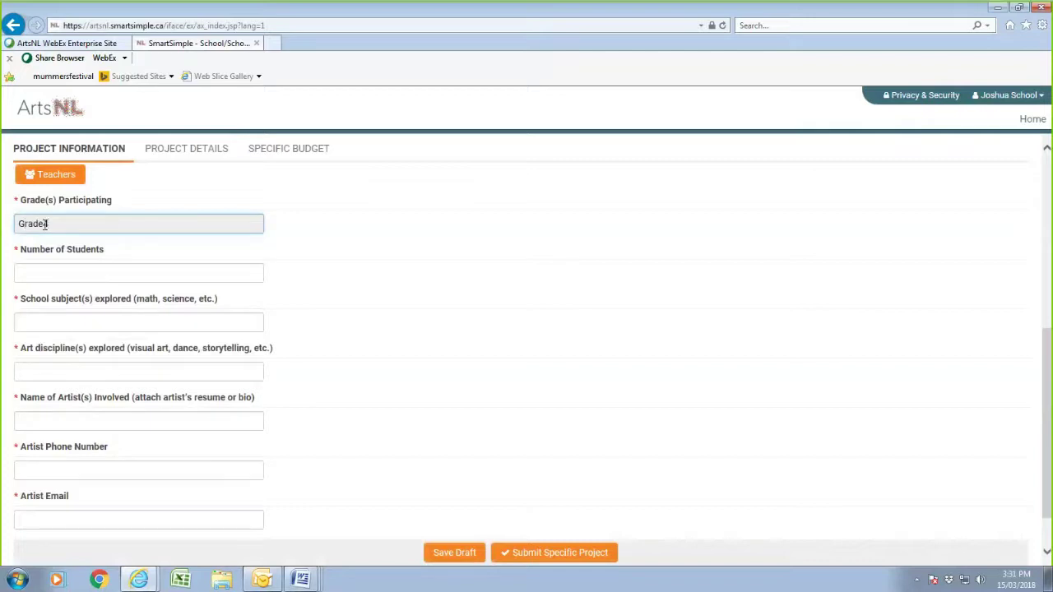
{"action": "type", "text": "4"}
{"action": "left_click", "coordinate": [45, 265]}
{"action": "type", "text": "46"}
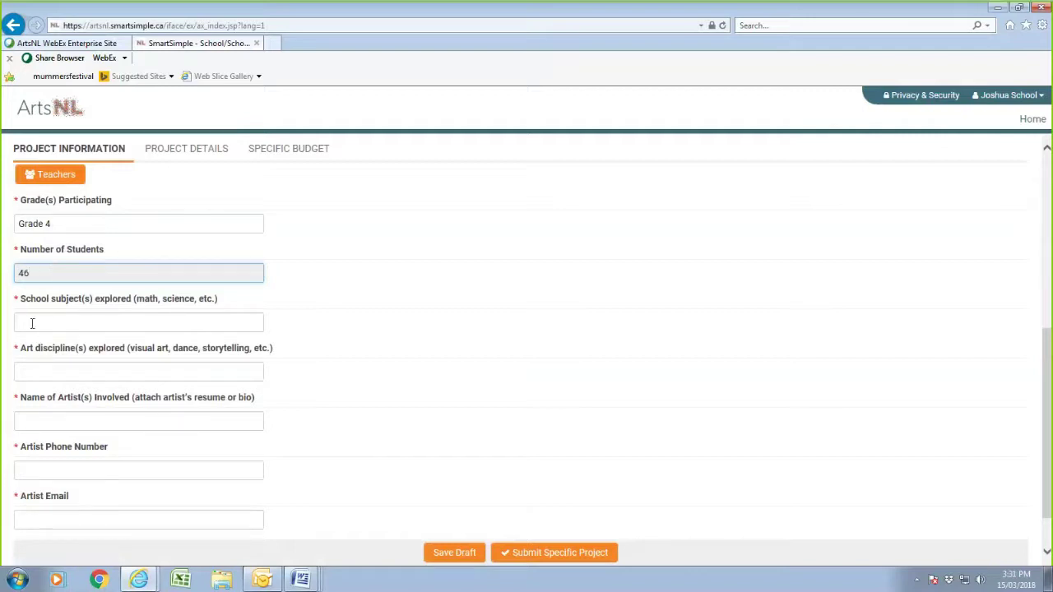
- Bring up the Grade 4 sample project Word document for the school subjects answer
{"action": "left_click", "coordinate": [34, 321]}
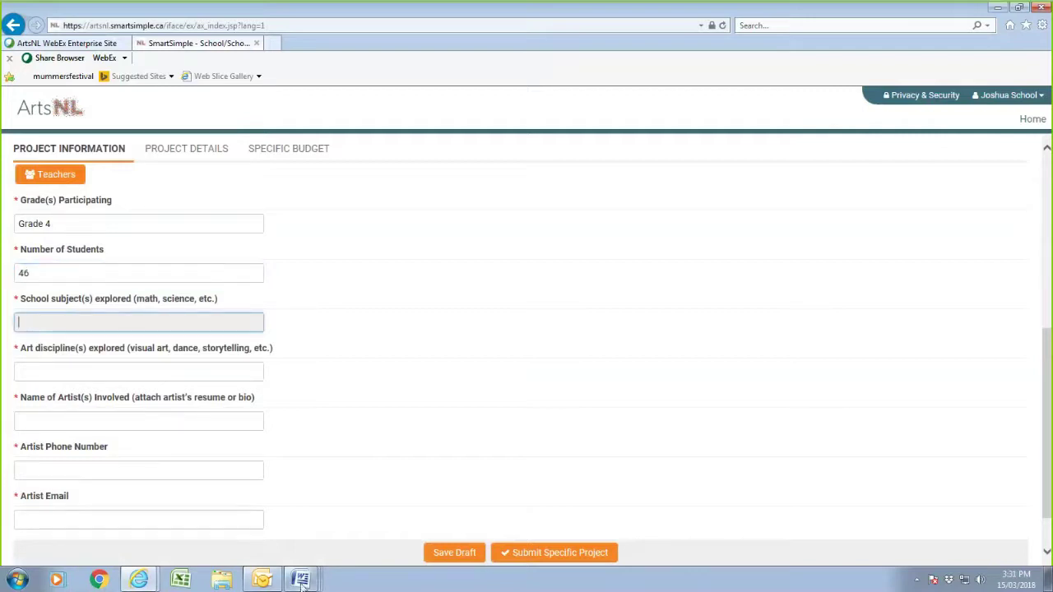
{"action": "left_click", "coordinate": [301, 582]}
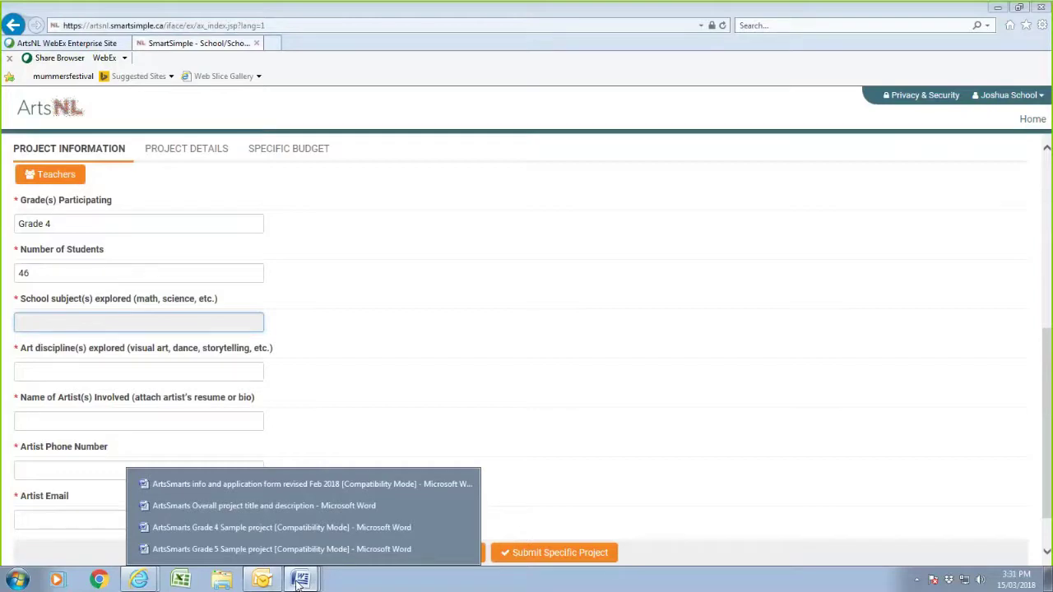
{"action": "left_click", "coordinate": [274, 526]}
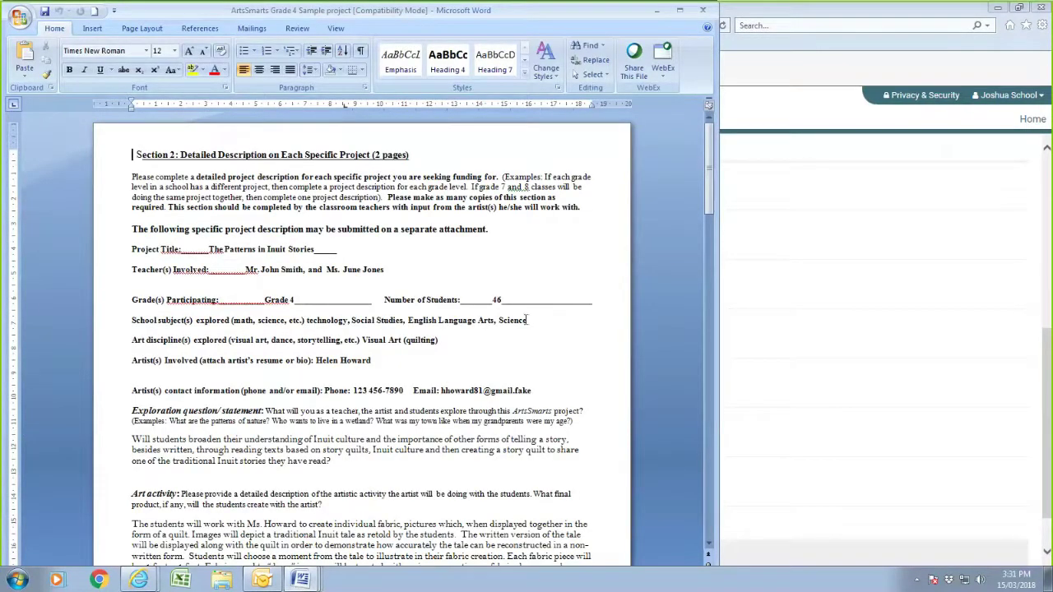
- Copy the subjects 'technology, Social Studies, English Language Arts, Science' from Word for the portal's subjects field
{"action": "left_click_drag", "start_coordinate": [527, 319], "coordinate": [320, 320]}
{"action": "right_click", "coordinate": [320, 322]}
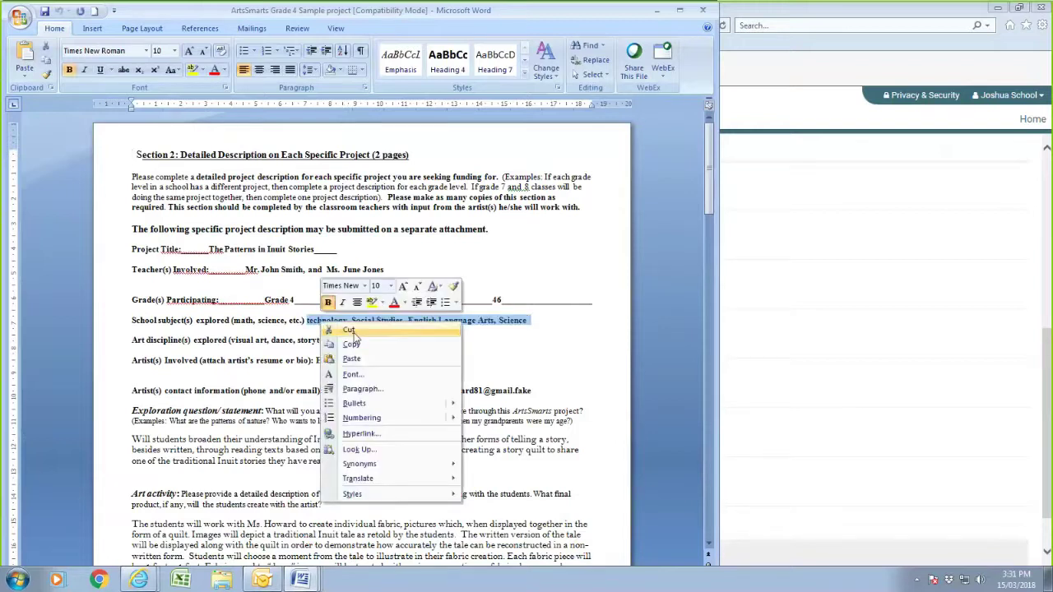
{"action": "left_click", "coordinate": [352, 345]}
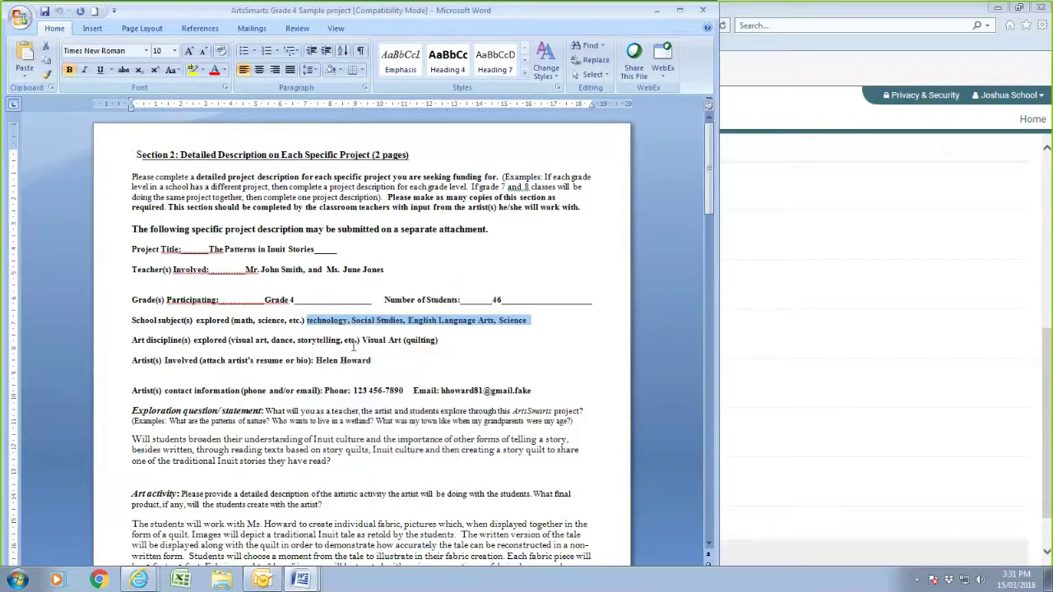
{"action": "left_click", "coordinate": [820, 413]}
{"action": "left_click", "coordinate": [147, 321]}
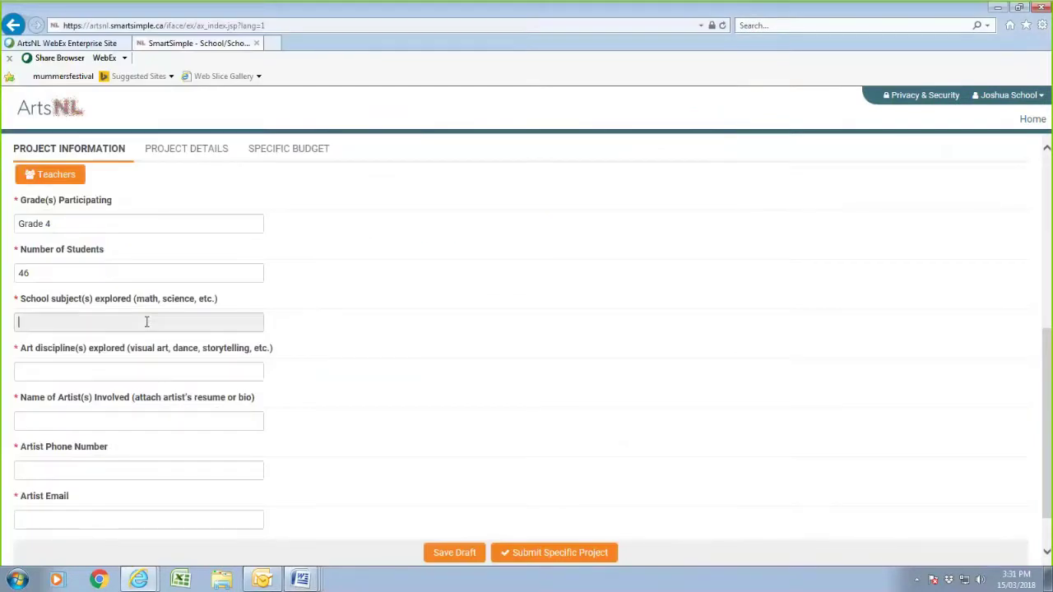
- Paste the copied subjects into School subject(s) and enter the art discipline 'Vusual art'
{"action": "right_click", "coordinate": [146, 322]}
{"action": "left_click", "coordinate": [178, 377]}
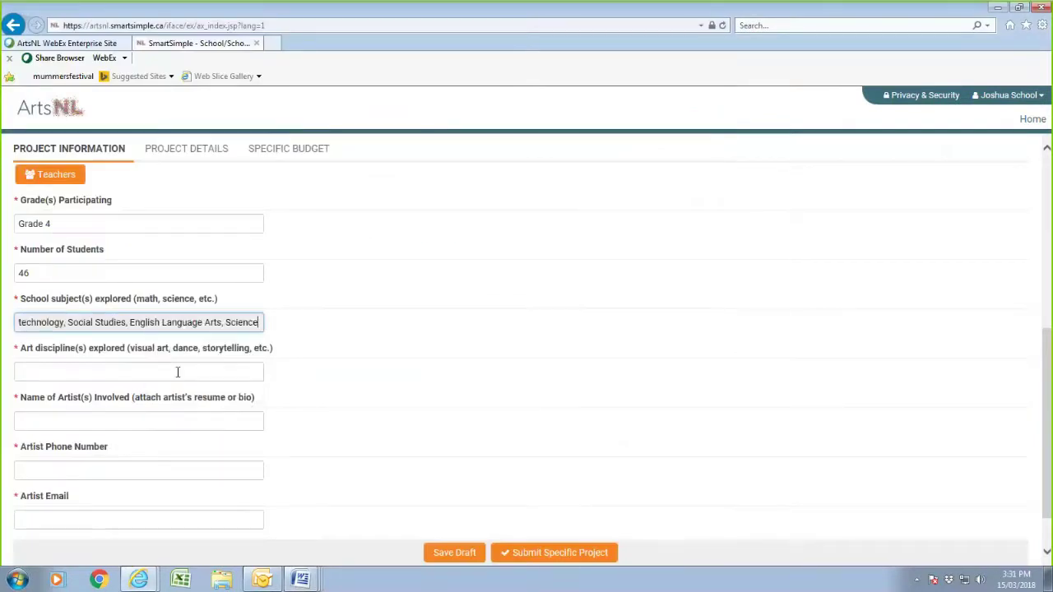
{"action": "left_click", "coordinate": [68, 371]}
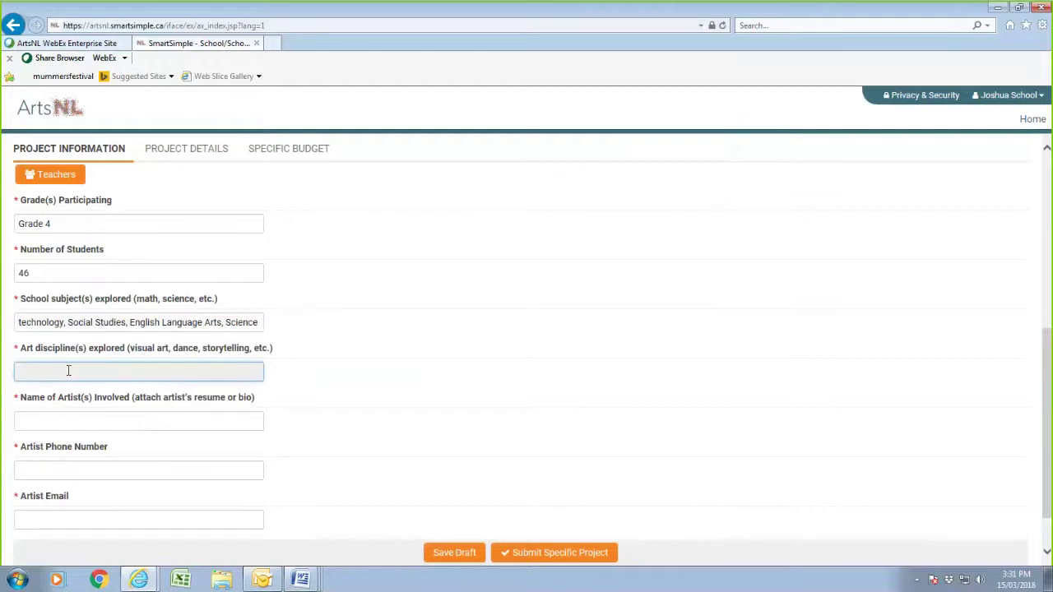
{"action": "type", "text": "Vusual art"}
- Fill in the artist's full name, phone number and e-mail address
{"action": "left_click", "coordinate": [69, 428]}
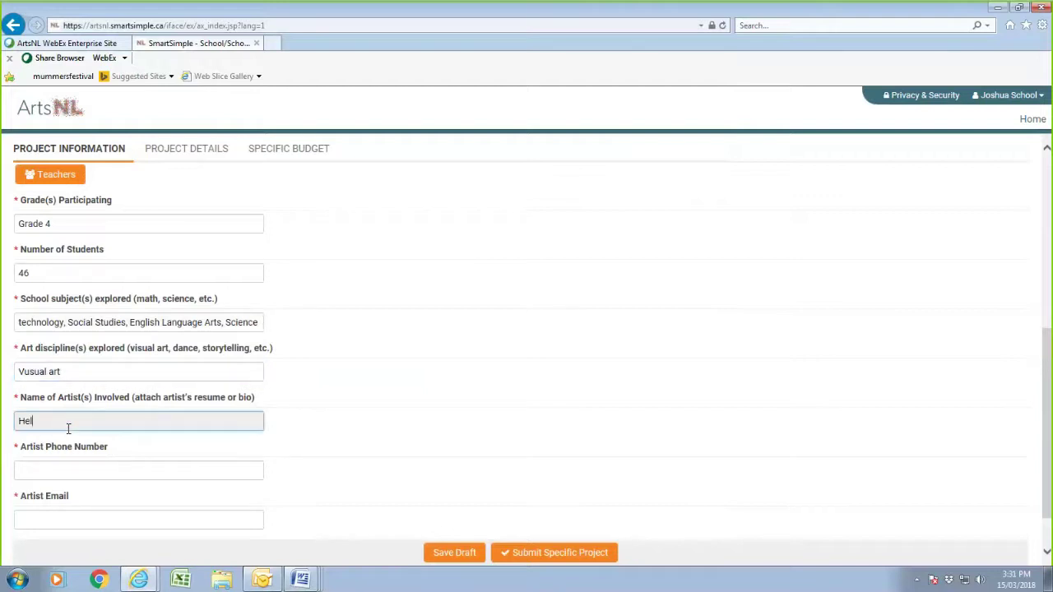
{"action": "left_click", "coordinate": [57, 470]}
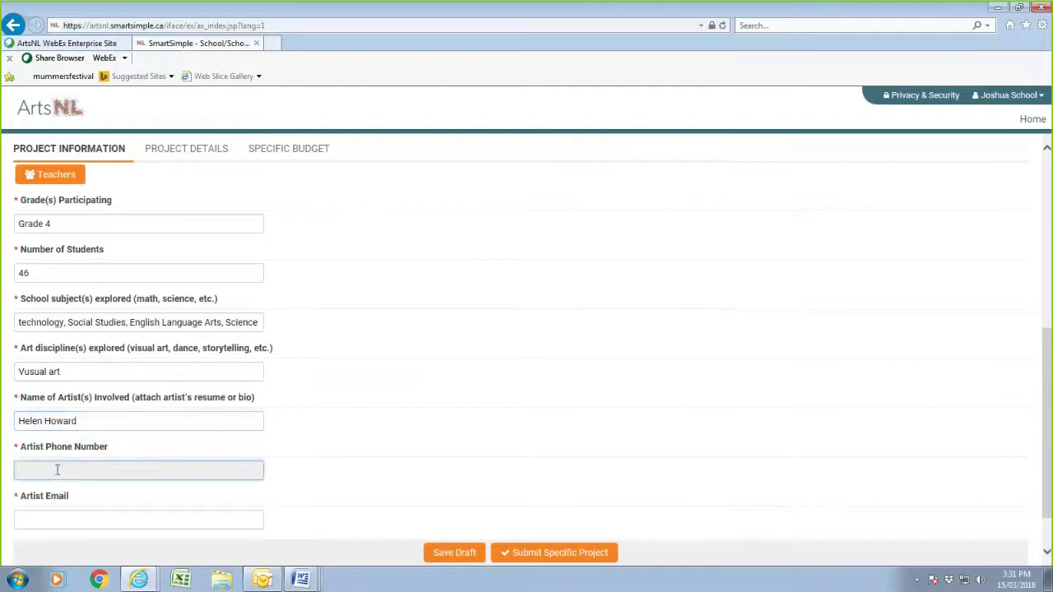
{"action": "type", "text": "123 456 7890"}
{"action": "scroll", "coordinate": [119, 485], "scroll_direction": "down", "scroll_amount": 1}
{"action": "left_click", "coordinate": [68, 465]}
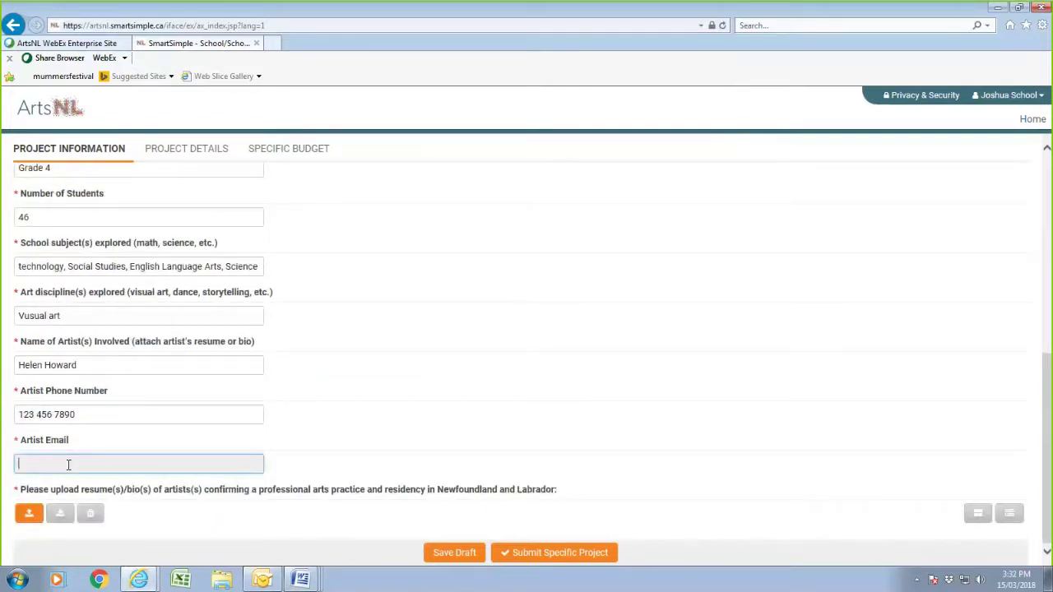
{"action": "type", "text": "hhoward45@email.fake"}
{"action": "left_click", "coordinate": [36, 516]}
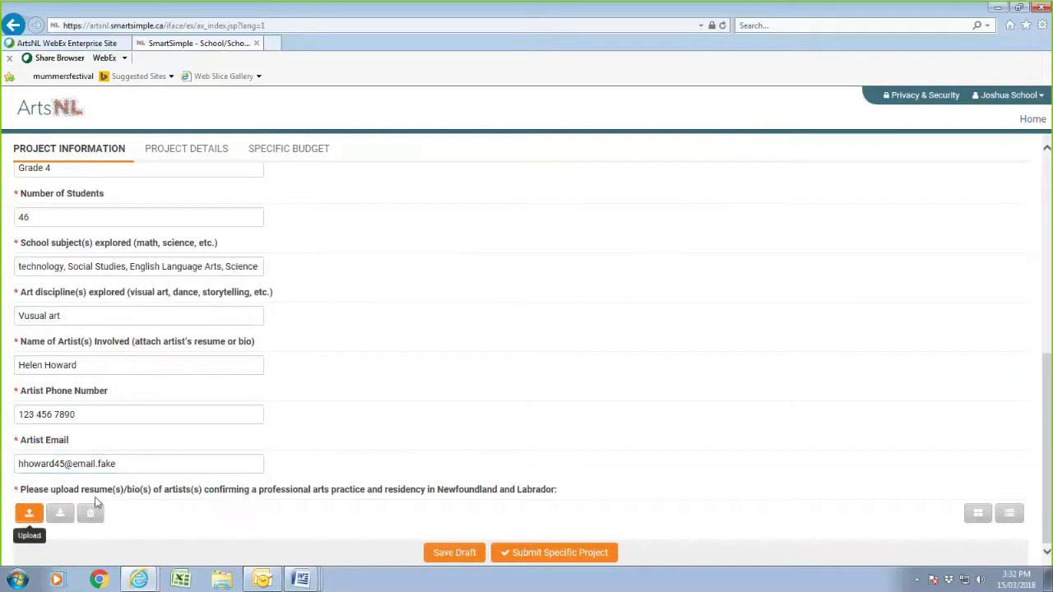
- Upload Artist's_resume.pdf from the Owner folder as the artist's resume/bio
{"action": "left_click", "coordinate": [31, 514]}
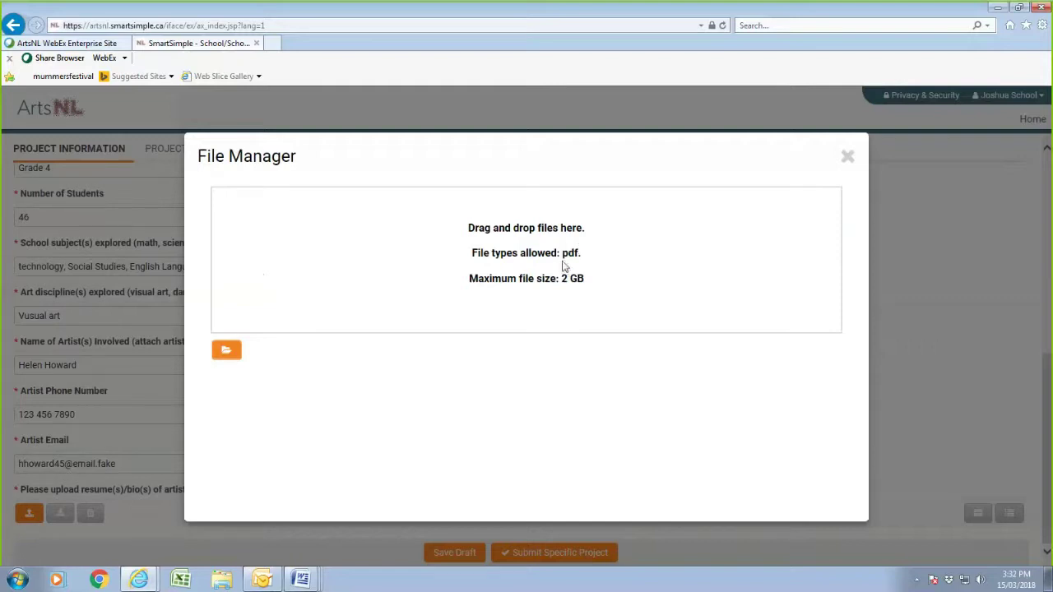
{"action": "left_click", "coordinate": [224, 353]}
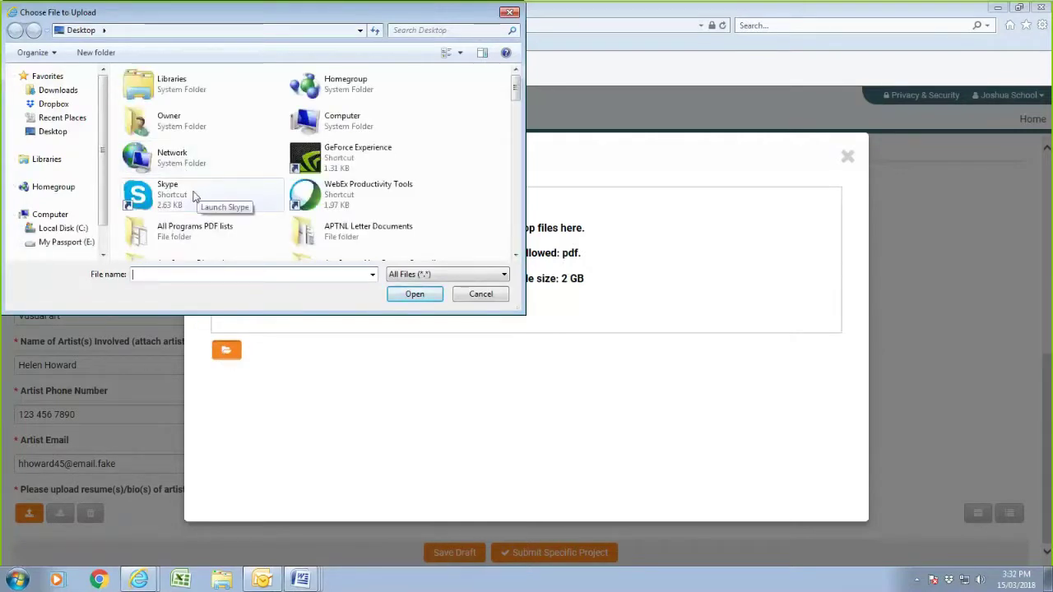
{"action": "left_click", "coordinate": [172, 136]}
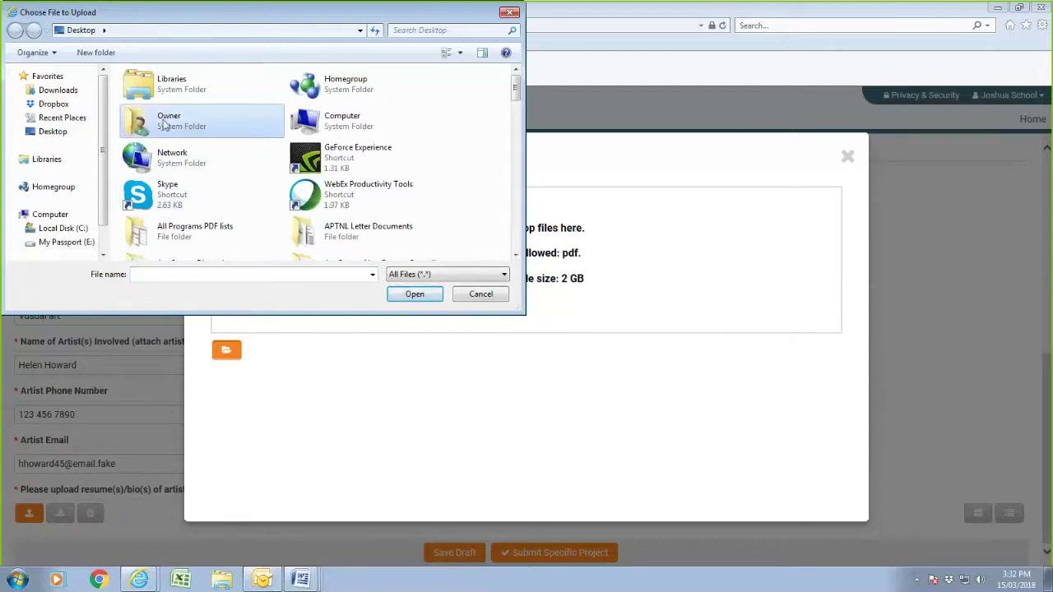
{"action": "double_click", "coordinate": [164, 125]}
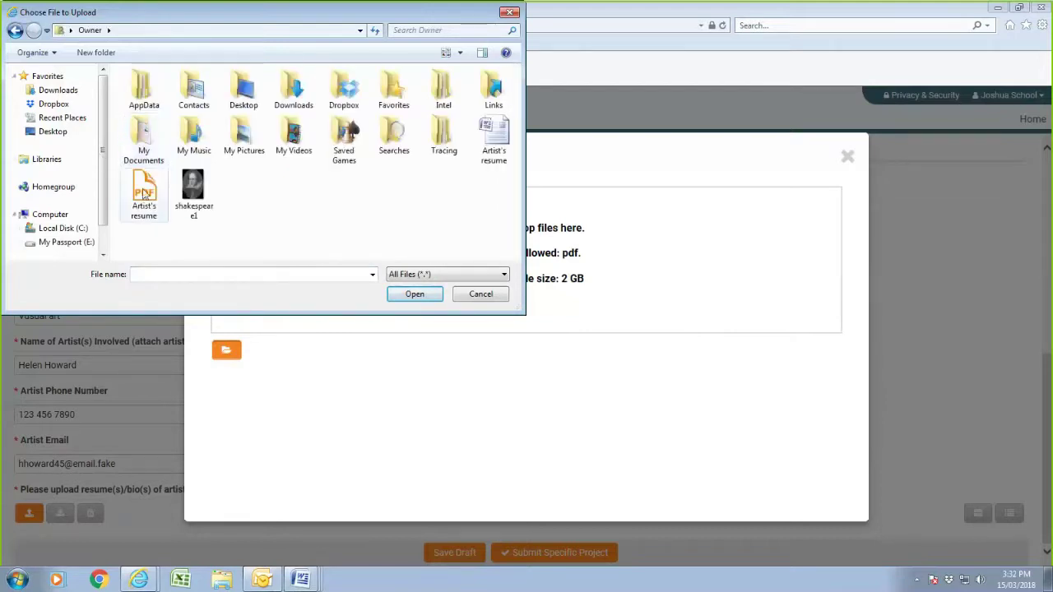
{"action": "left_click", "coordinate": [144, 191]}
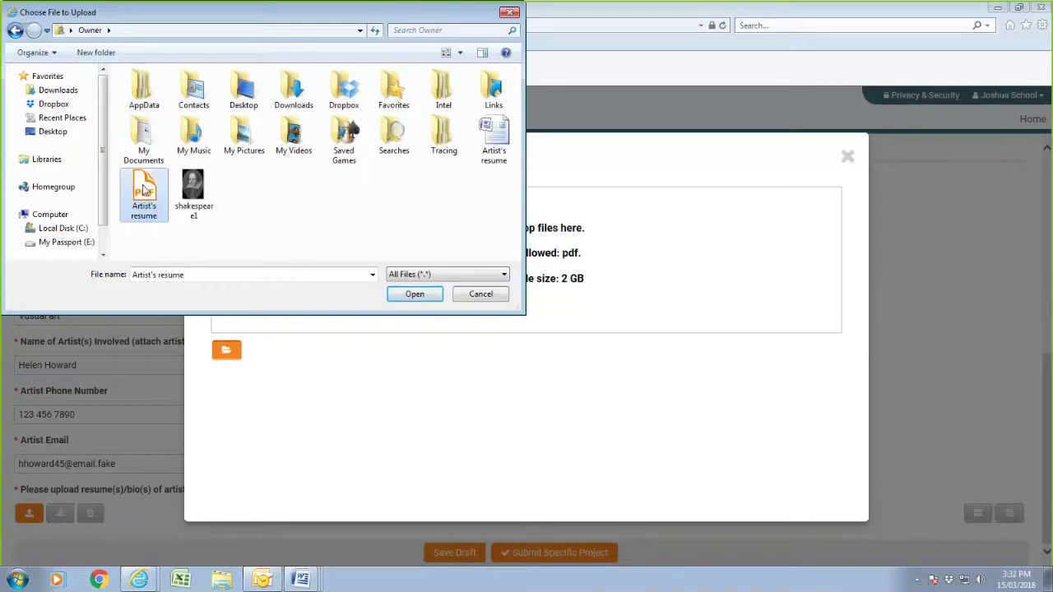
{"action": "left_click", "coordinate": [414, 296]}
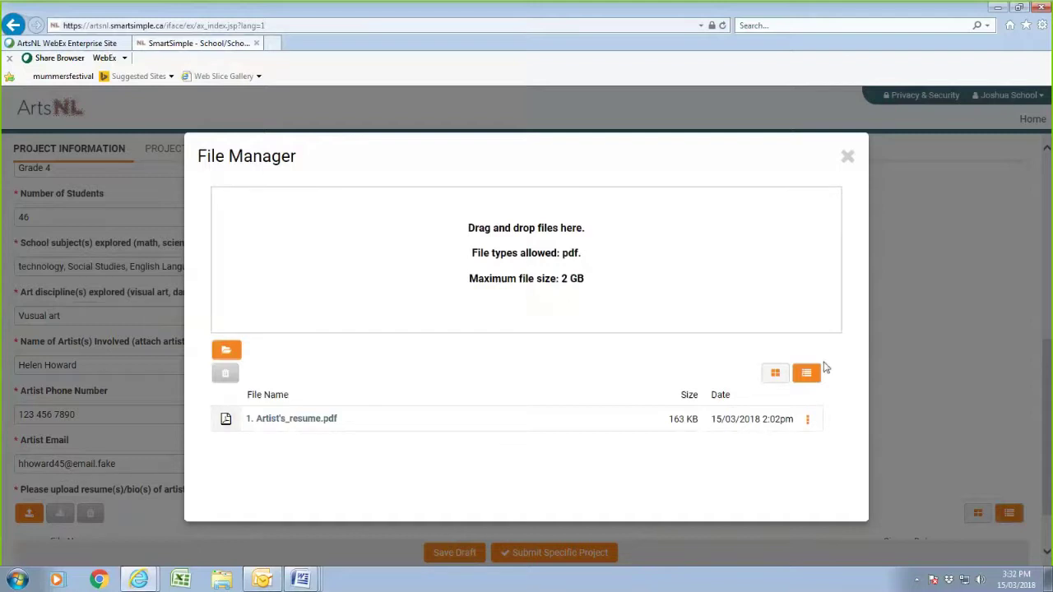
{"action": "left_click", "coordinate": [847, 156]}
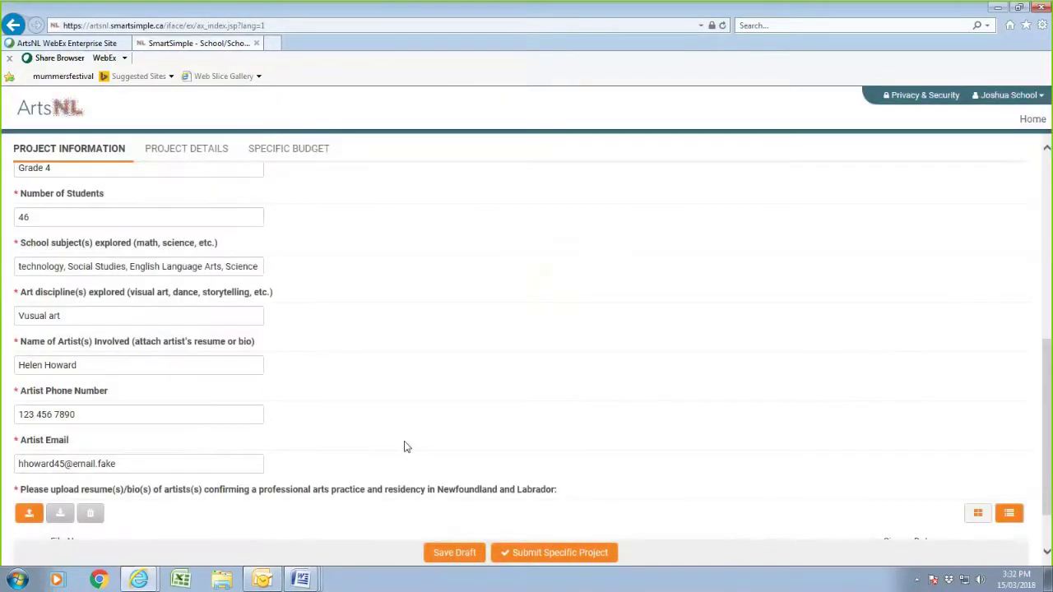
- Save the application draft and return to the reloaded page's Project Title
{"action": "scroll", "coordinate": [438, 403], "scroll_direction": "down", "scroll_amount": 2}
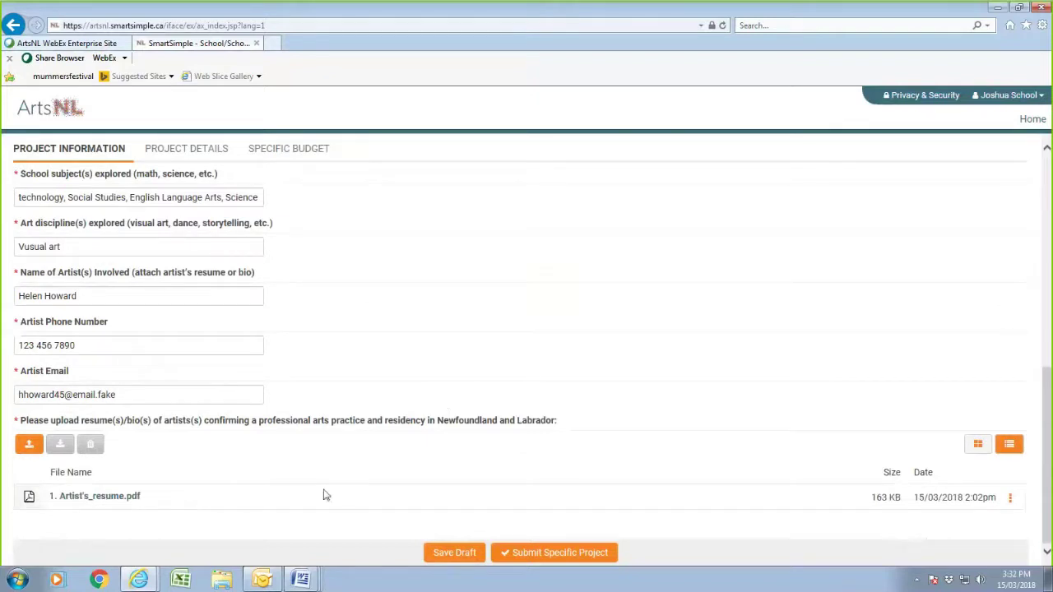
{"action": "left_click", "coordinate": [448, 553]}
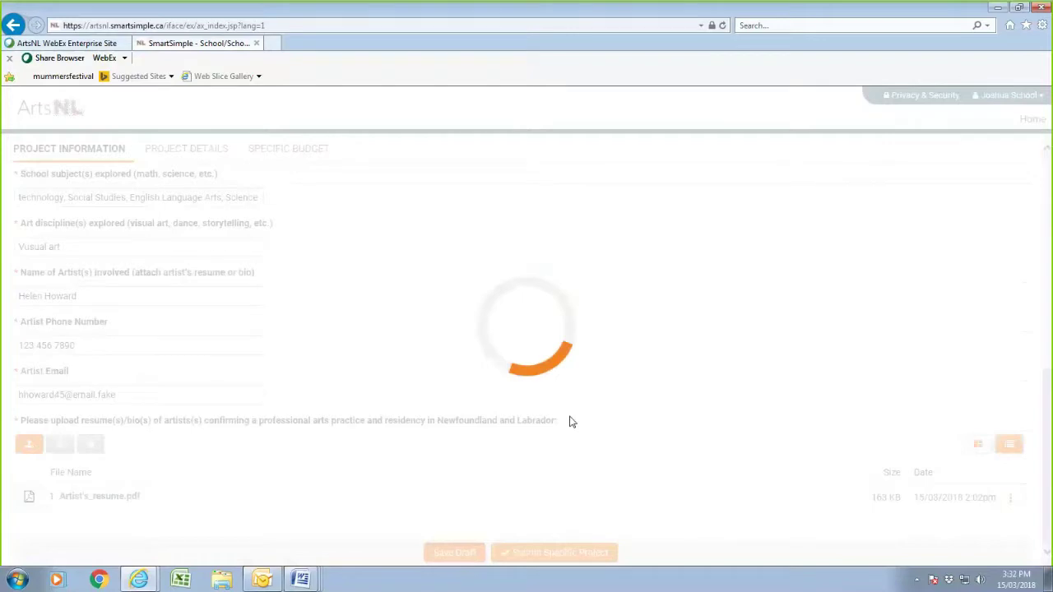
{"action": "scroll", "coordinate": [586, 398], "scroll_direction": "down", "scroll_amount": 5}
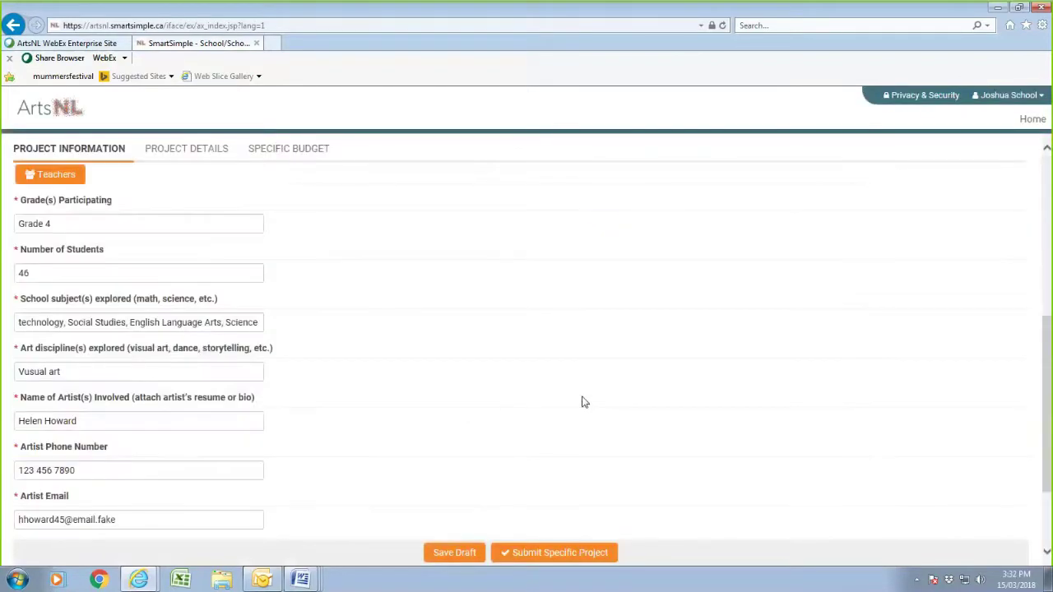
{"action": "scroll", "coordinate": [577, 403], "scroll_direction": "up", "scroll_amount": 5}
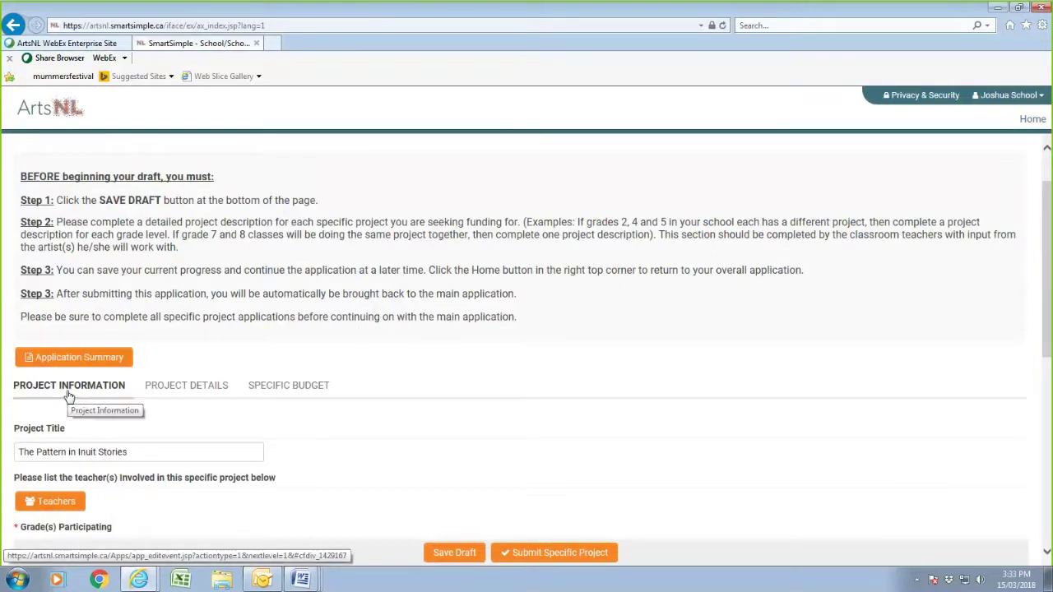
- Open the Project Details questions and bring up the Grade 4 sample document in Word
{"action": "left_click", "coordinate": [203, 388]}
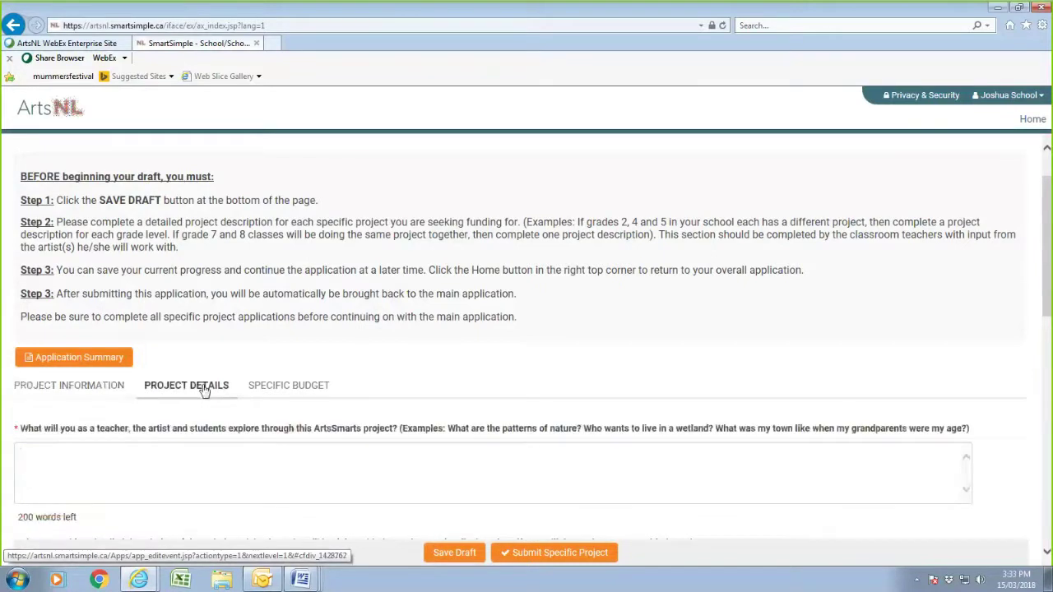
{"action": "left_click", "coordinate": [184, 459]}
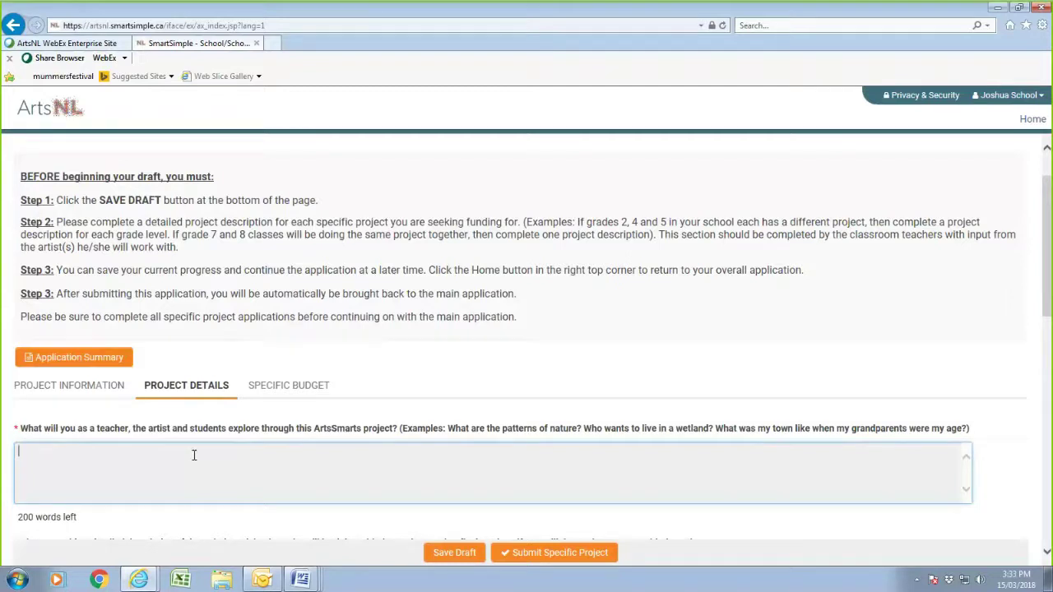
{"action": "mouse_move", "coordinate": [300, 574]}
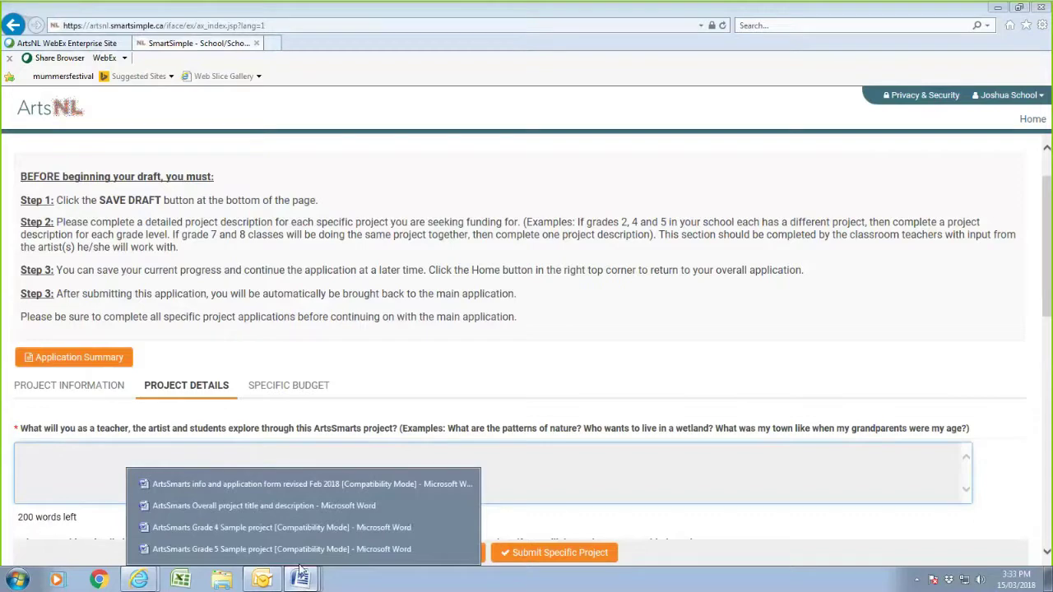
{"action": "left_click", "coordinate": [266, 527]}
{"action": "scroll", "coordinate": [380, 458], "scroll_direction": "down", "scroll_amount": 5}
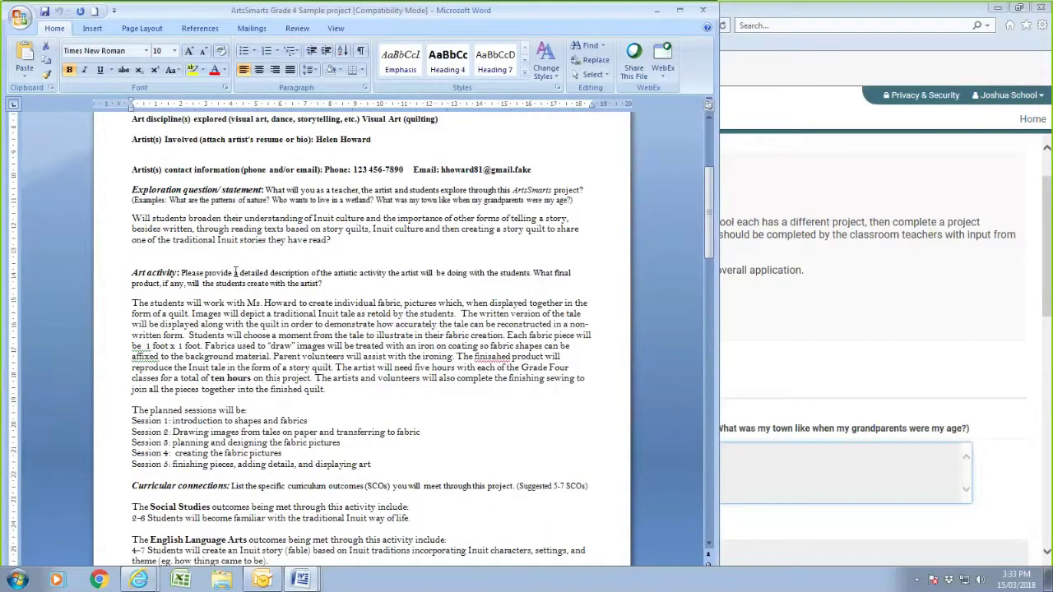
{"action": "scroll", "coordinate": [235, 272], "scroll_direction": "down", "scroll_amount": 8}
{"action": "scroll", "coordinate": [234, 273], "scroll_direction": "up", "scroll_amount": 9}
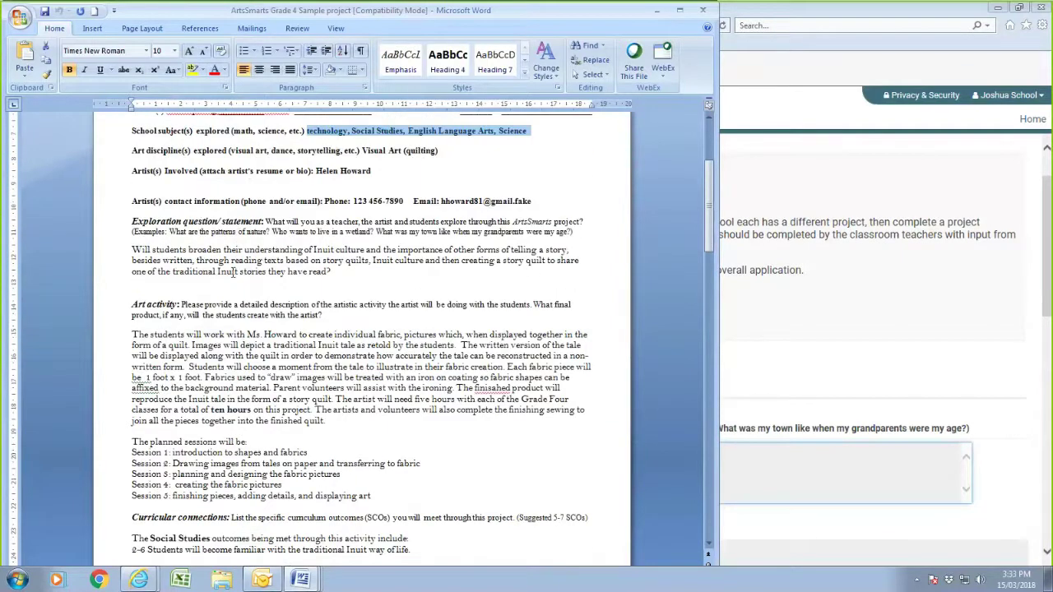
{"action": "scroll", "coordinate": [234, 273], "scroll_direction": "down", "scroll_amount": 7}
{"action": "scroll", "coordinate": [234, 273], "scroll_direction": "up", "scroll_amount": 8}
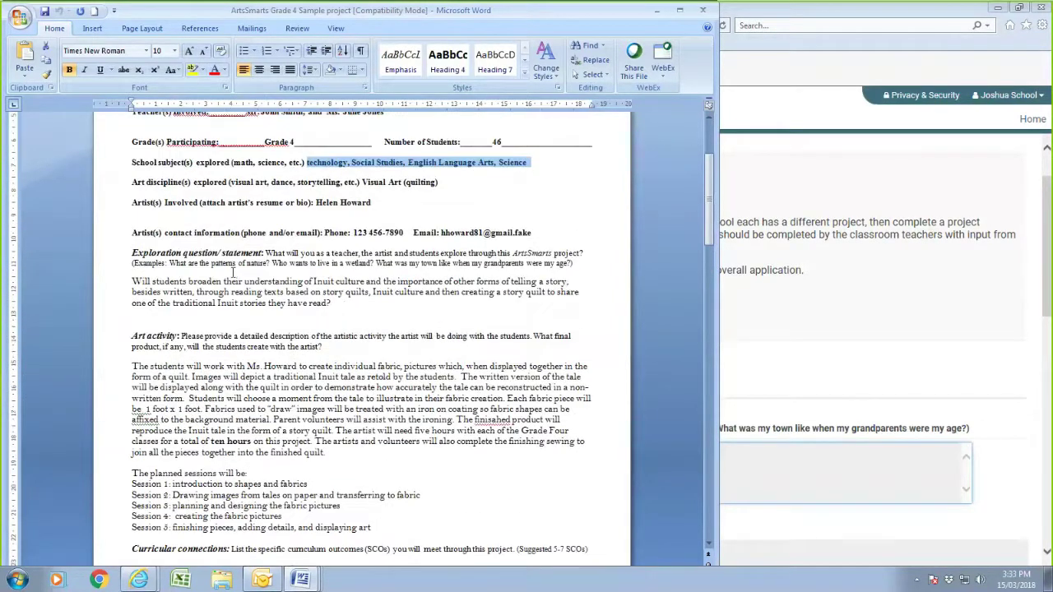
- Copy the exploration-question paragraph from Word into the first Project Details answer
{"action": "left_click", "coordinate": [132, 276]}
{"action": "left_click_drag", "start_coordinate": [132, 276], "coordinate": [350, 306]}
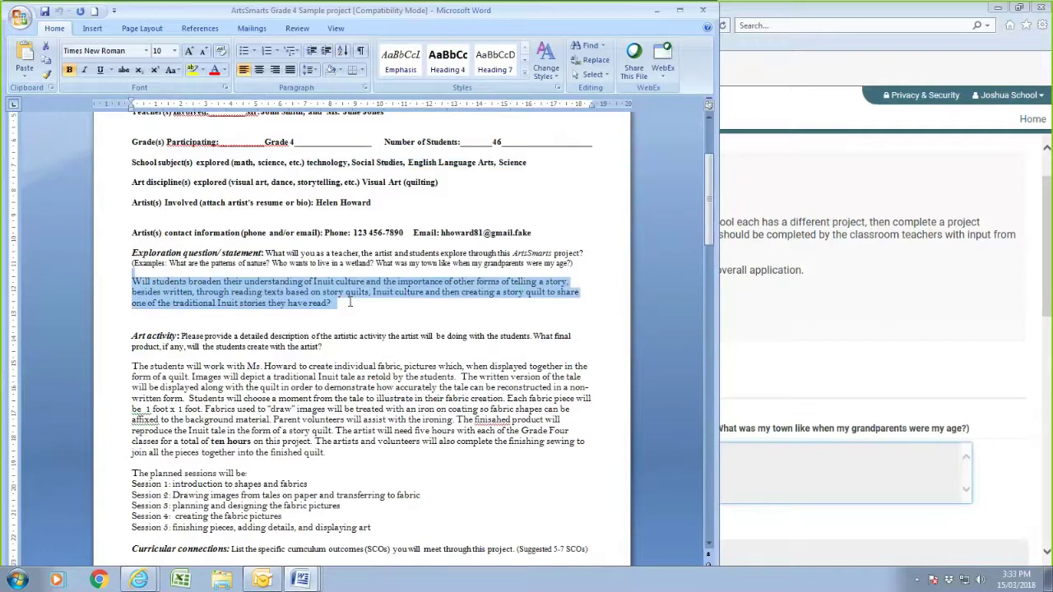
{"action": "right_click", "coordinate": [219, 296]}
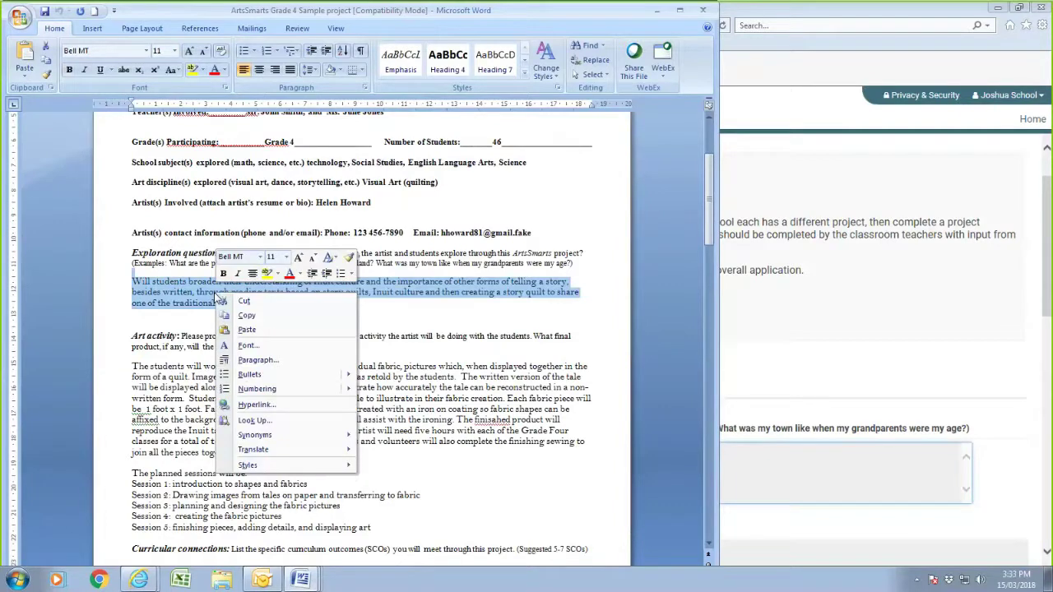
{"action": "left_click", "coordinate": [246, 315]}
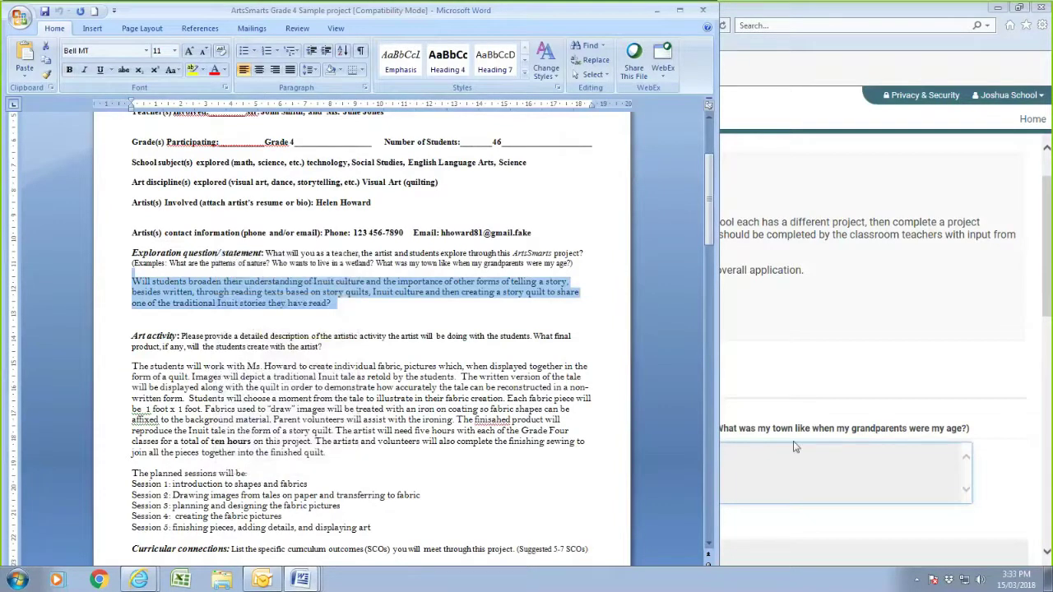
{"action": "left_click", "coordinate": [794, 446]}
{"action": "right_click", "coordinate": [146, 479]}
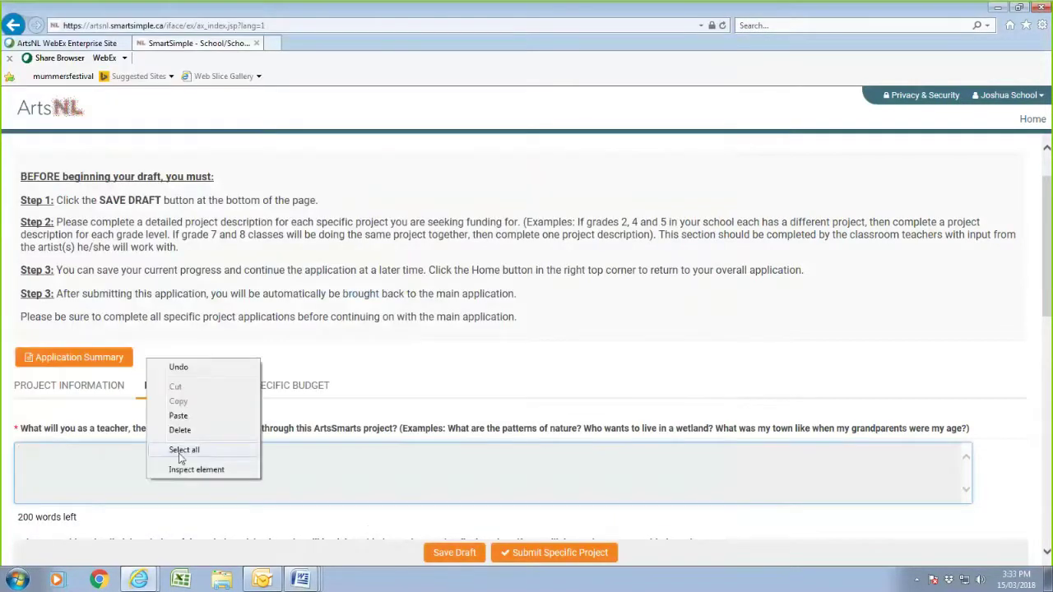
{"action": "left_click", "coordinate": [182, 416]}
{"action": "scroll", "coordinate": [305, 369], "scroll_direction": "down", "scroll_amount": 3}
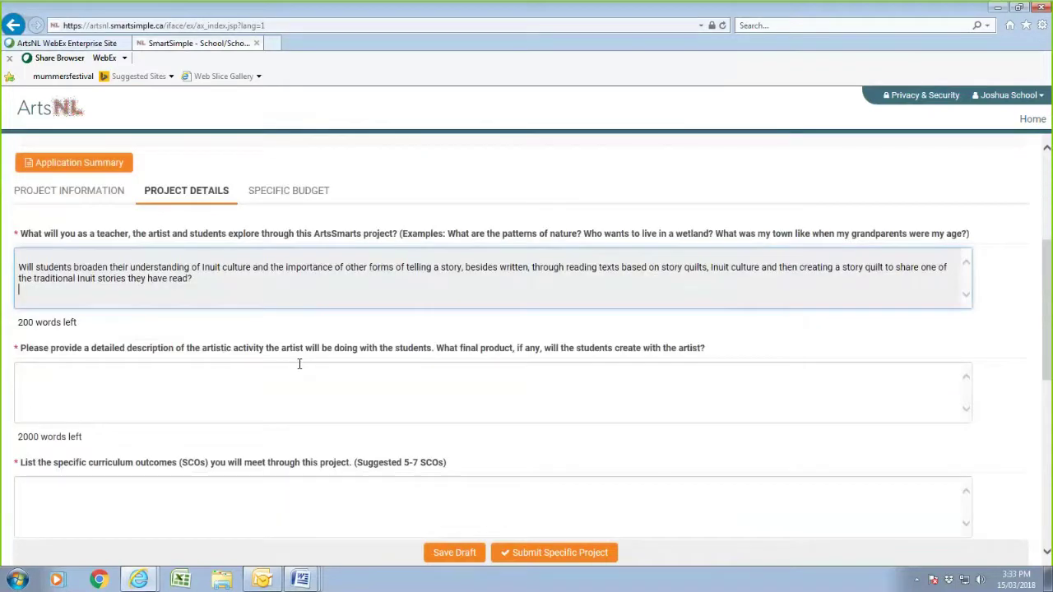
{"action": "scroll", "coordinate": [131, 370], "scroll_direction": "down", "scroll_amount": 1}
- Paste the Word sample's art activity text and Session 1–5 plan into the curriculum outcomes answer
{"action": "left_click", "coordinate": [90, 327]}
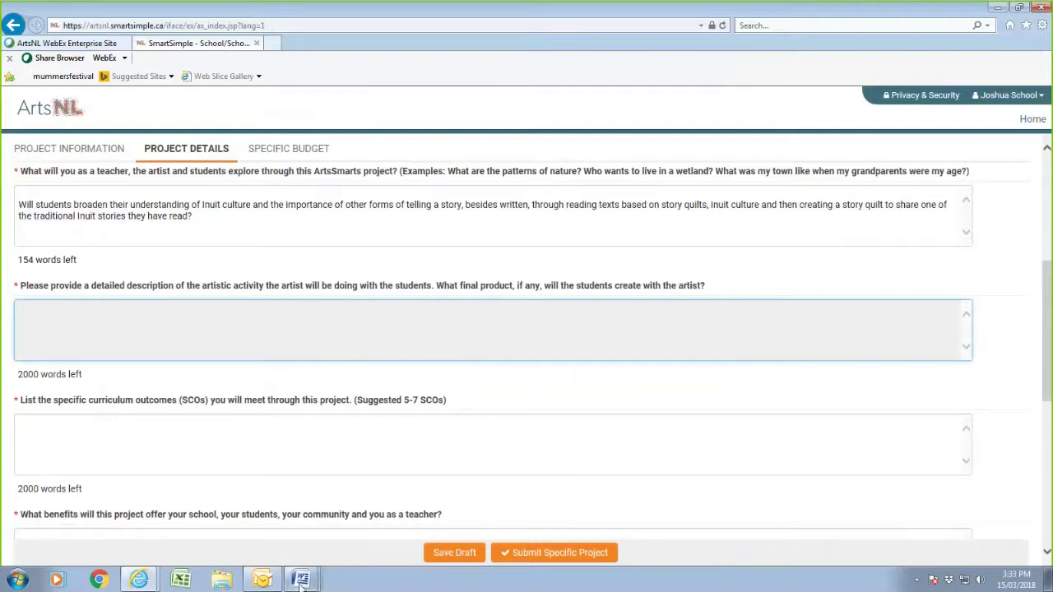
{"action": "mouse_move", "coordinate": [300, 582]}
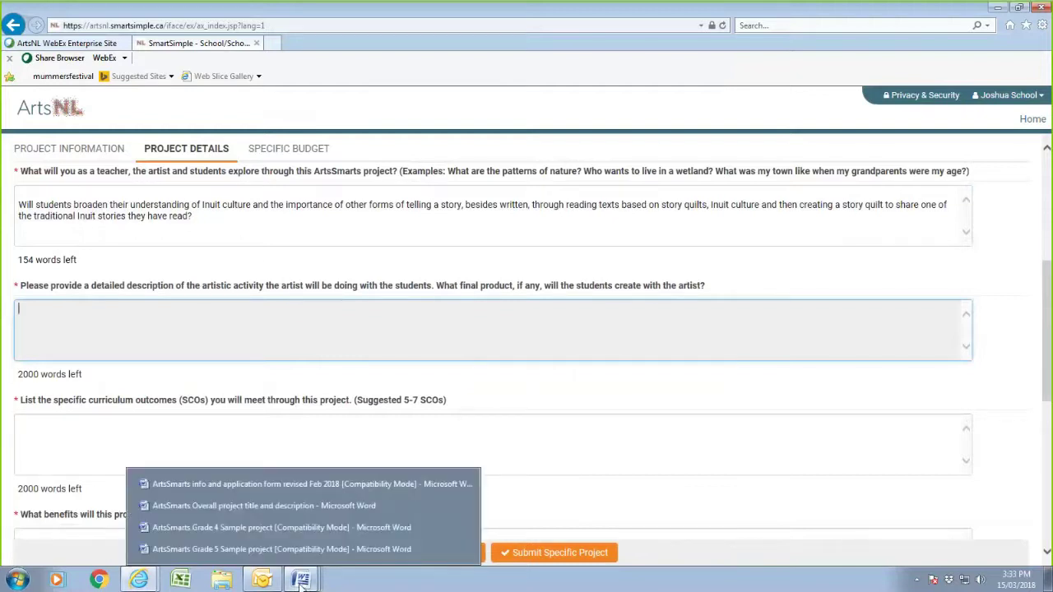
{"action": "left_click", "coordinate": [240, 527]}
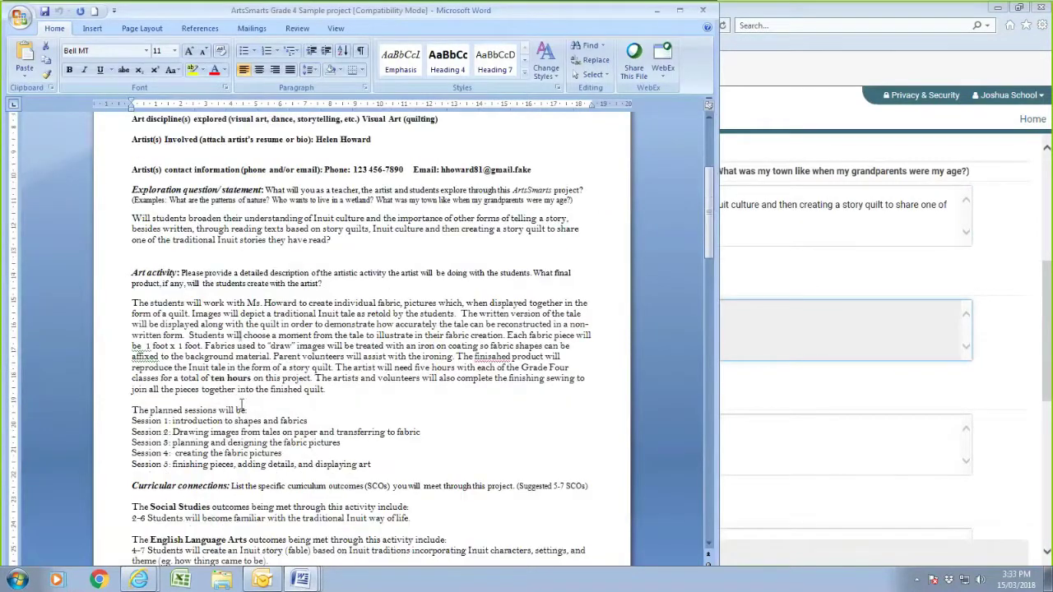
{"action": "scroll", "coordinate": [241, 403], "scroll_direction": "down", "scroll_amount": 2}
{"action": "left_click_drag", "start_coordinate": [132, 239], "coordinate": [372, 401]}
{"action": "right_click", "coordinate": [343, 272]}
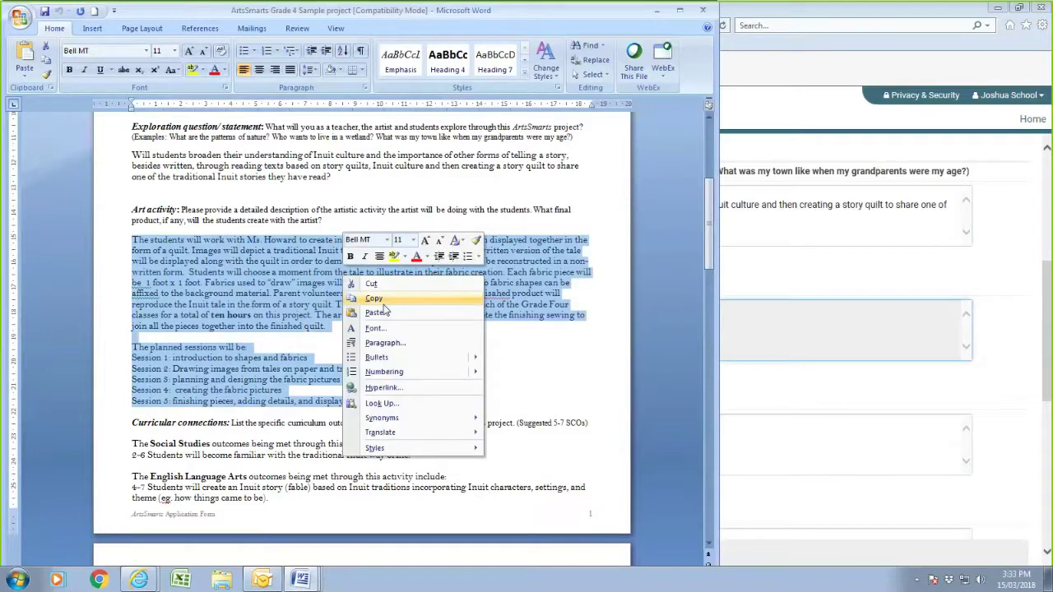
{"action": "left_click", "coordinate": [378, 297]}
{"action": "left_click", "coordinate": [852, 436]}
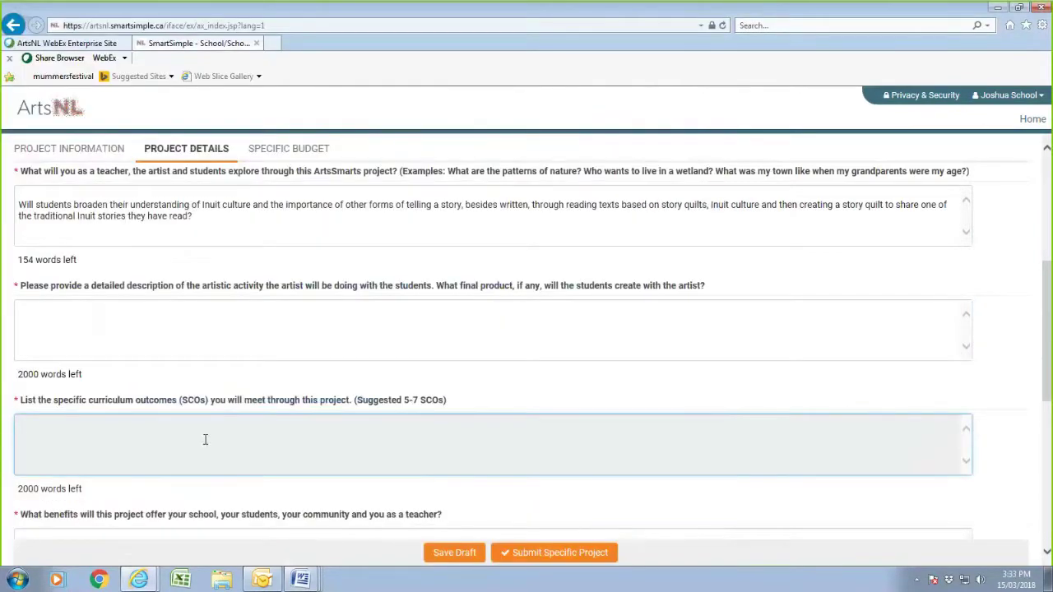
{"action": "right_click", "coordinate": [205, 444]}
{"action": "left_click", "coordinate": [236, 497]}
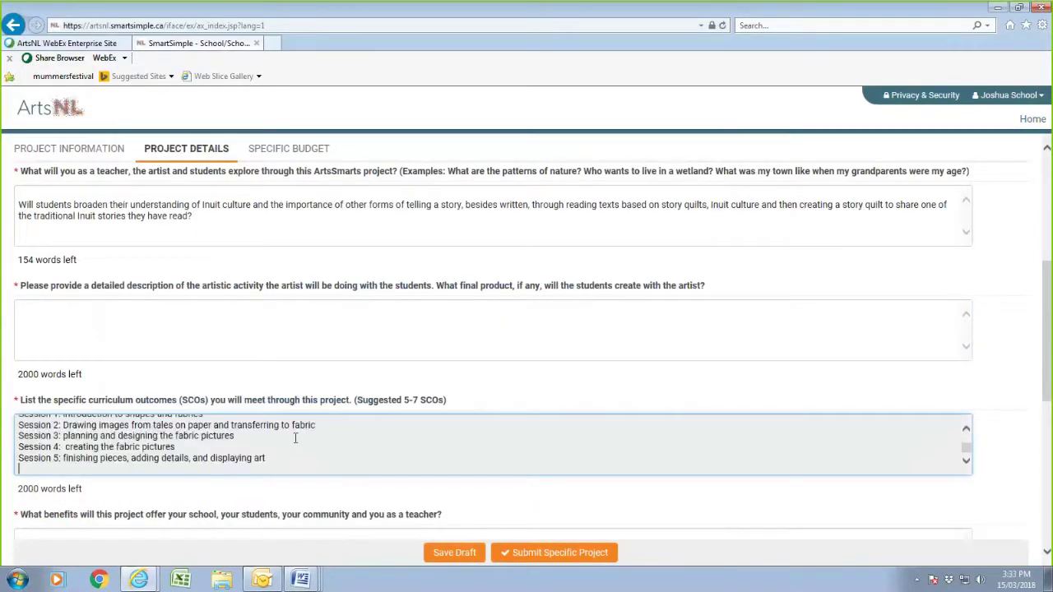
{"action": "scroll", "coordinate": [213, 362], "scroll_direction": "down", "scroll_amount": 4}
- Copy the Social Studies, English Language Arts, Science and Religious Education outcome paragraphs from the Grade 4 document
{"action": "left_click", "coordinate": [143, 233]}
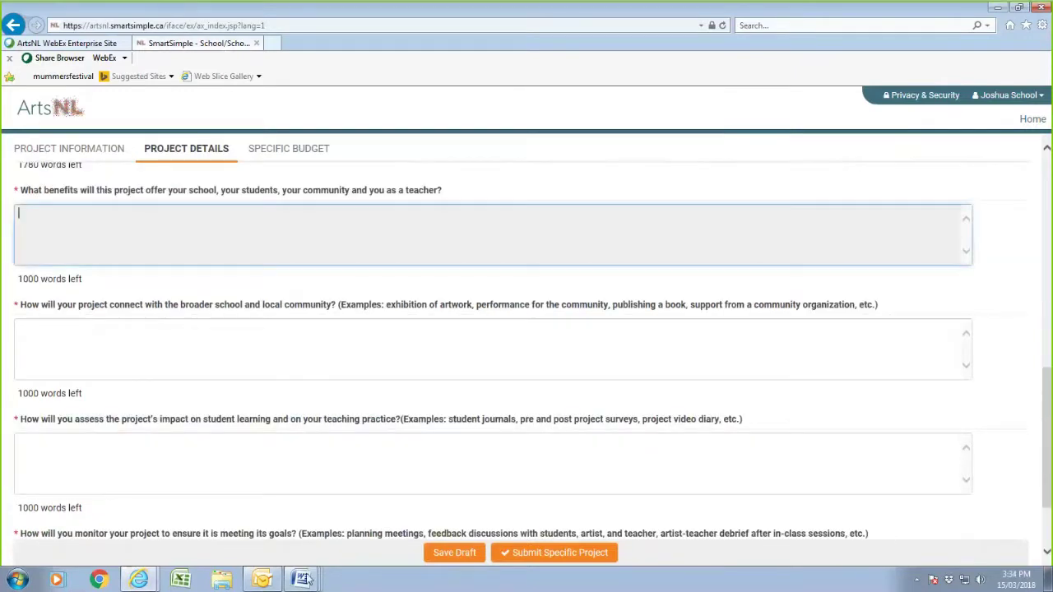
{"action": "mouse_move", "coordinate": [298, 582]}
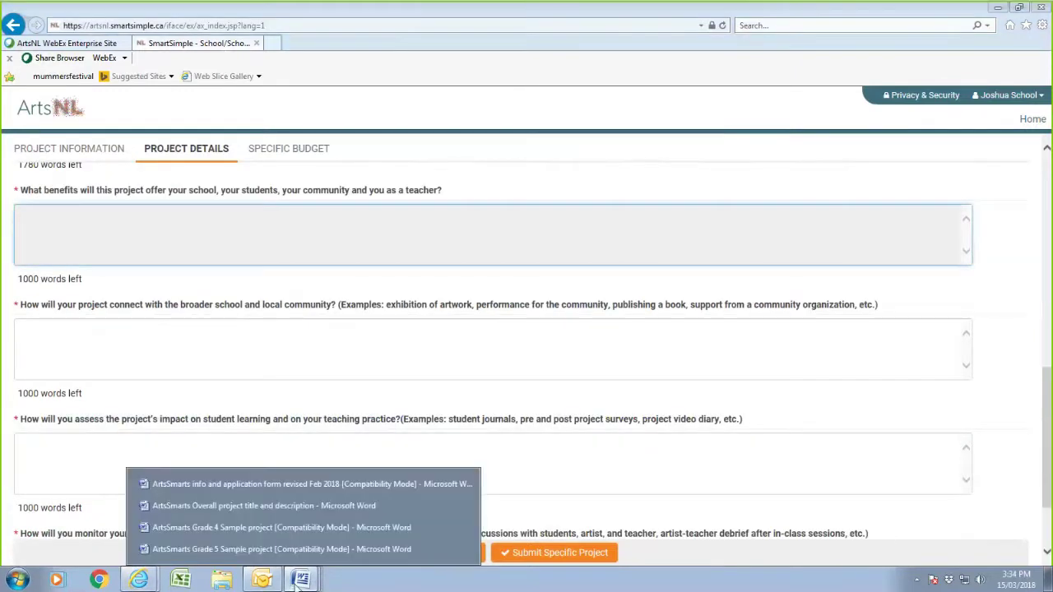
{"action": "left_click", "coordinate": [238, 526]}
{"action": "scroll", "coordinate": [247, 457], "scroll_direction": "down", "scroll_amount": 5}
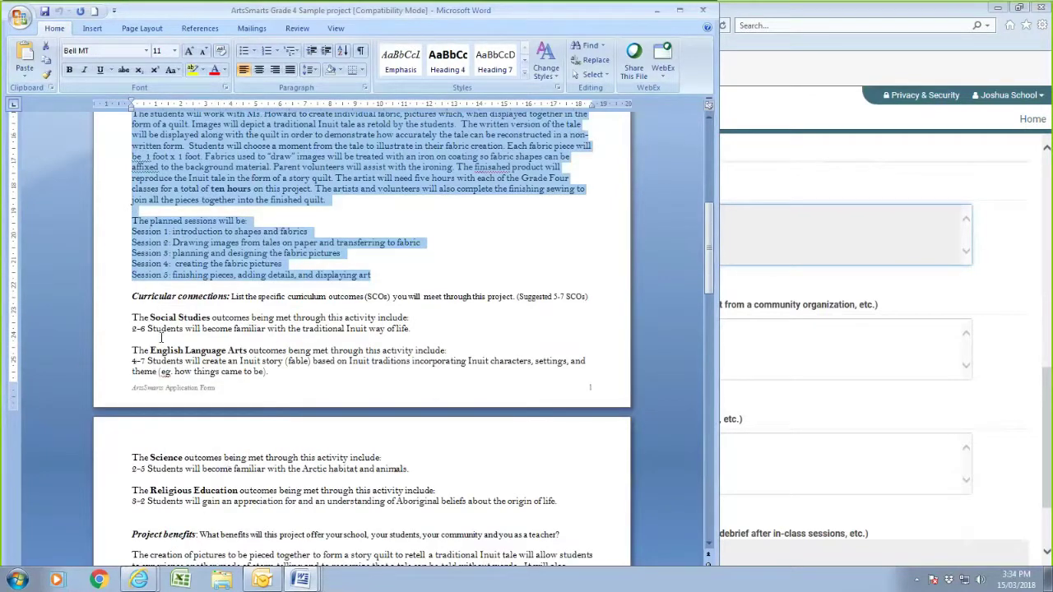
{"action": "left_click_drag", "start_coordinate": [131, 314], "coordinate": [559, 504]}
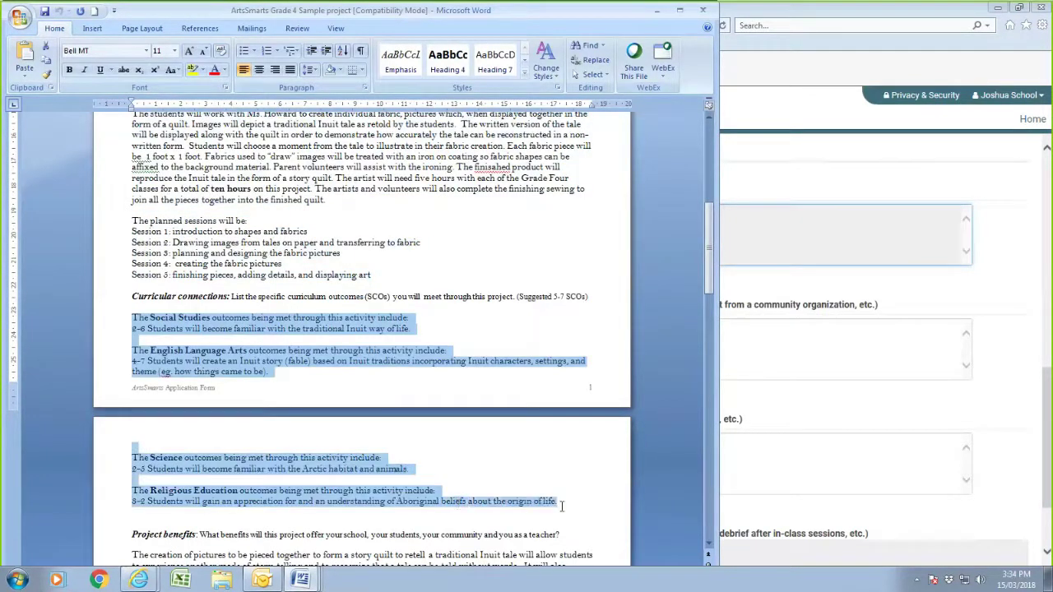
{"action": "right_click", "coordinate": [292, 470]}
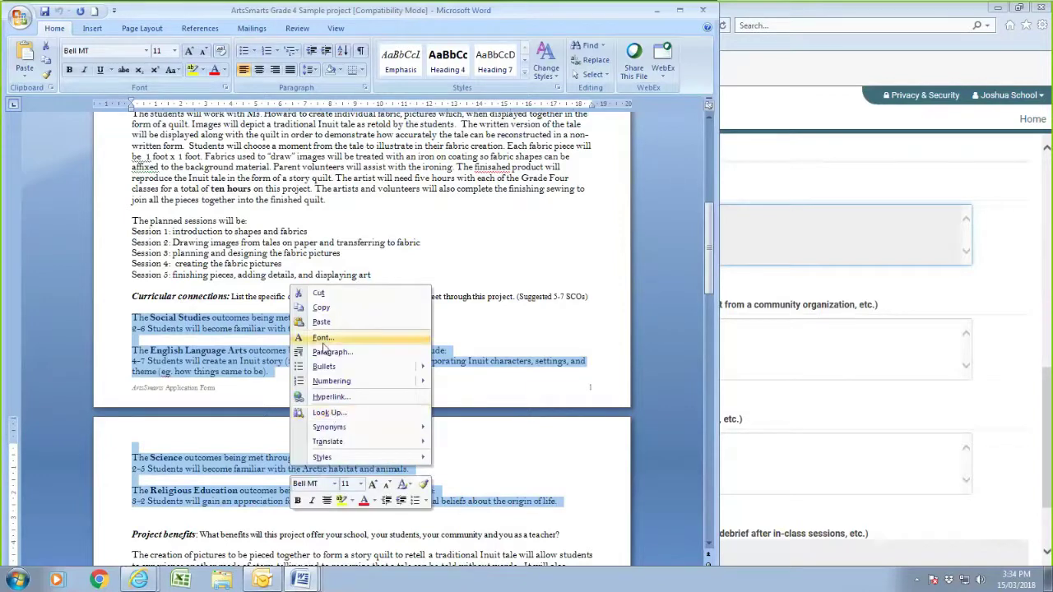
{"action": "left_click", "coordinate": [323, 309]}
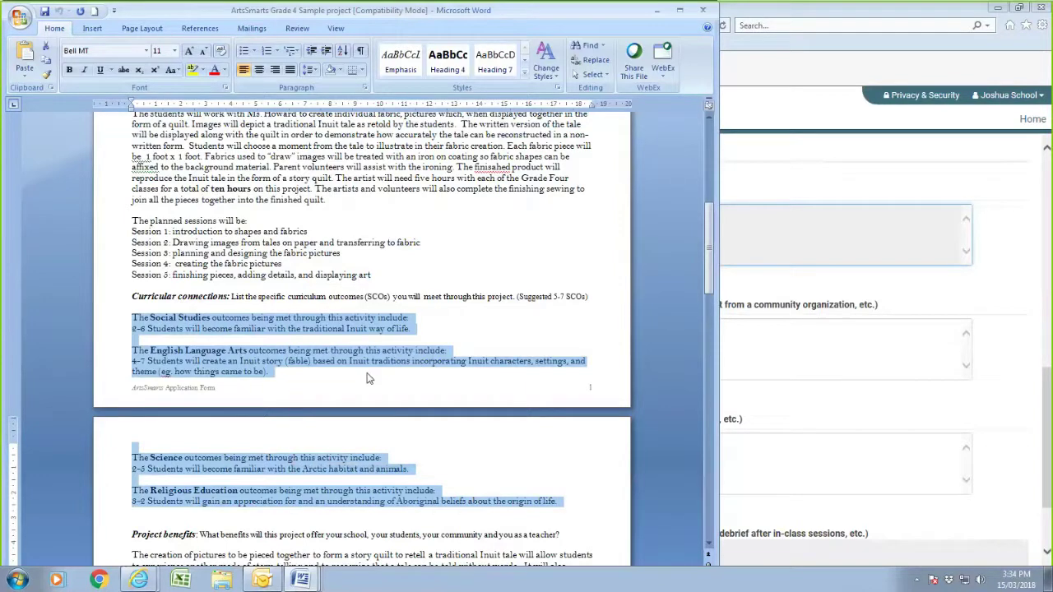
{"action": "left_click", "coordinate": [761, 354]}
{"action": "scroll", "coordinate": [189, 354], "scroll_direction": "up", "scroll_amount": 3}
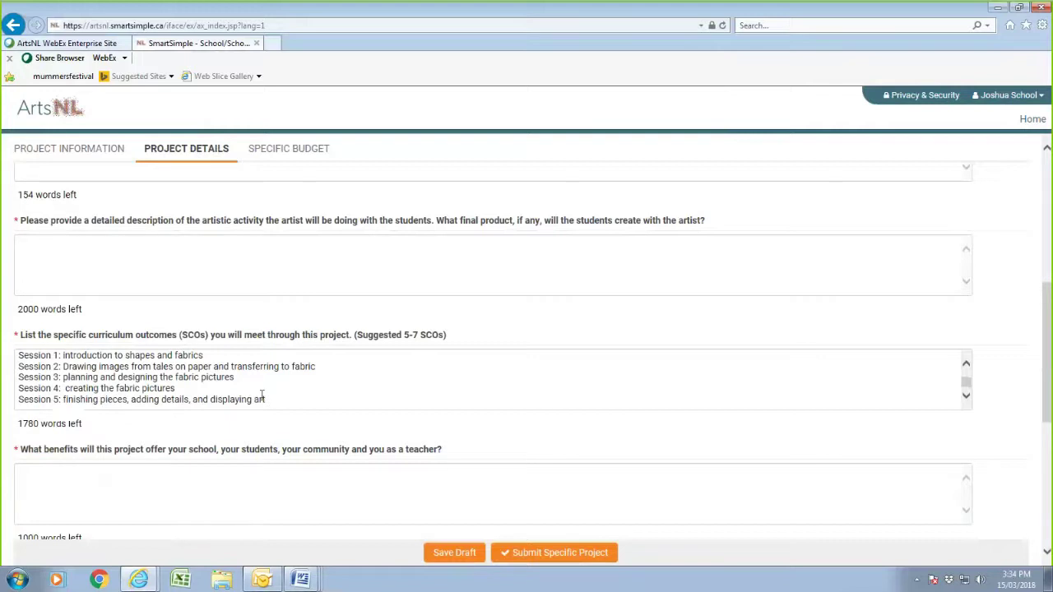
- Paste the copied subject outcome paragraphs into the curriculum outcomes answer
{"action": "scroll", "coordinate": [294, 395], "scroll_direction": "down", "scroll_amount": 4}
{"action": "scroll", "coordinate": [296, 344], "scroll_direction": "up", "scroll_amount": 2}
{"action": "scroll", "coordinate": [302, 328], "scroll_direction": "up", "scroll_amount": 1}
{"action": "left_click", "coordinate": [299, 336]}
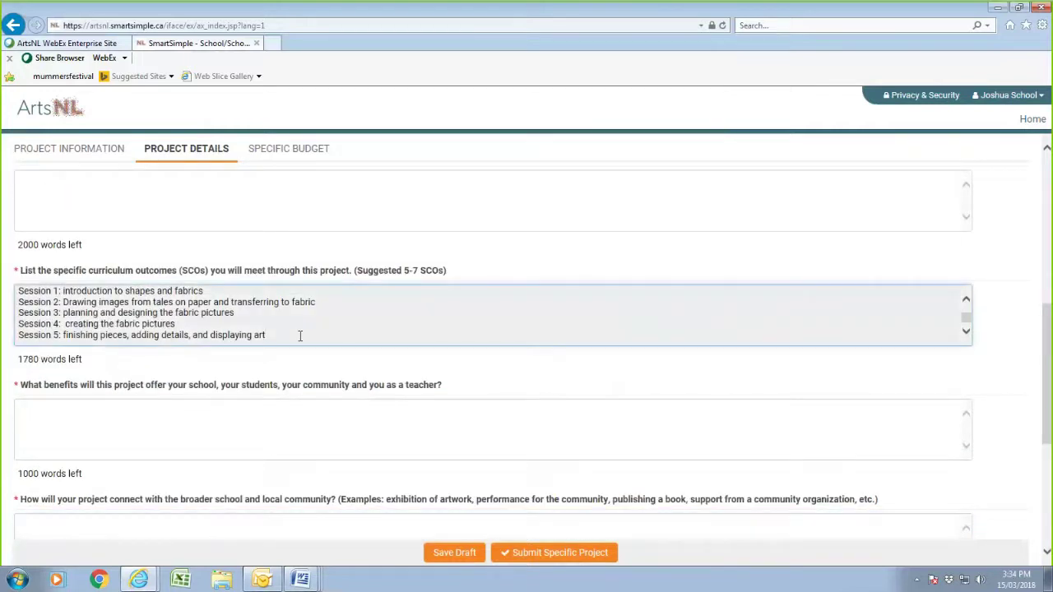
{"action": "scroll", "coordinate": [299, 336], "scroll_direction": "down", "scroll_amount": 1}
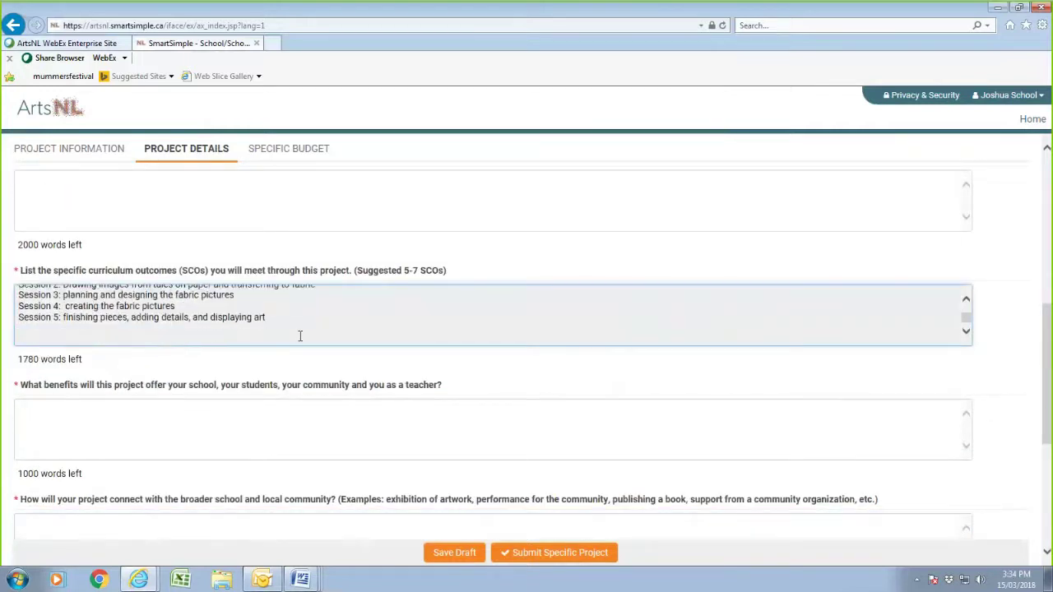
{"action": "right_click", "coordinate": [173, 338]}
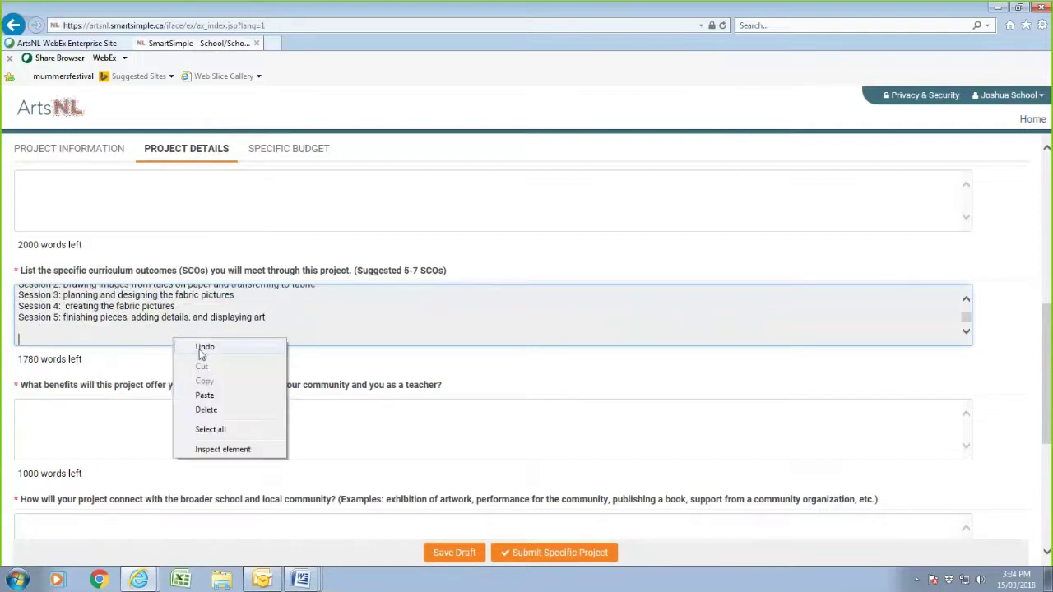
{"action": "left_click", "coordinate": [206, 396]}
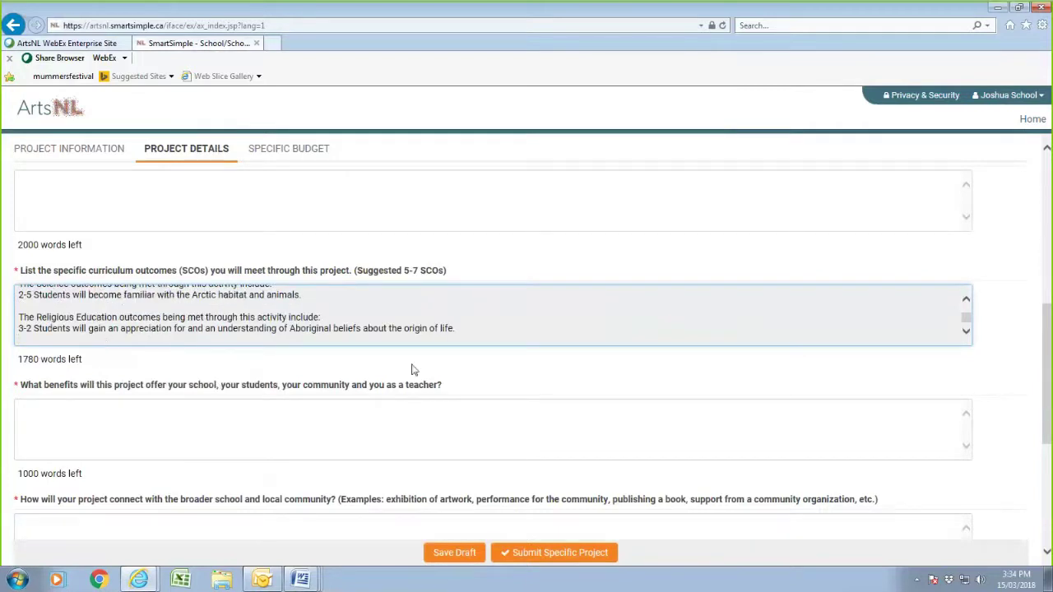
- Cut the activity description and session plan from the outcomes answer into the artistic activity description box
{"action": "scroll", "coordinate": [354, 359], "scroll_direction": "up", "scroll_amount": 3}
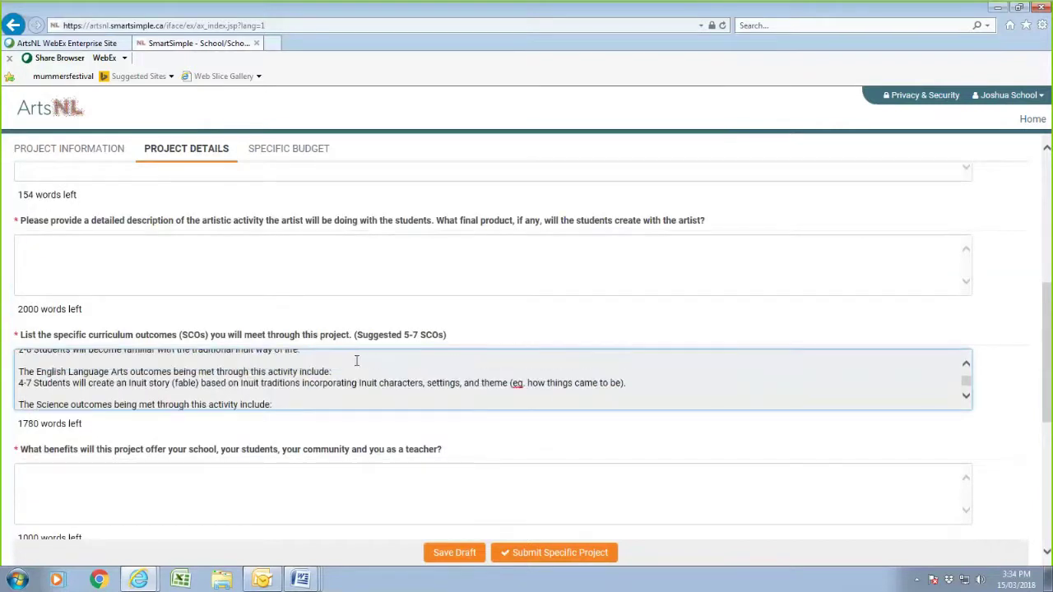
{"action": "scroll", "coordinate": [356, 362], "scroll_direction": "up", "scroll_amount": 5}
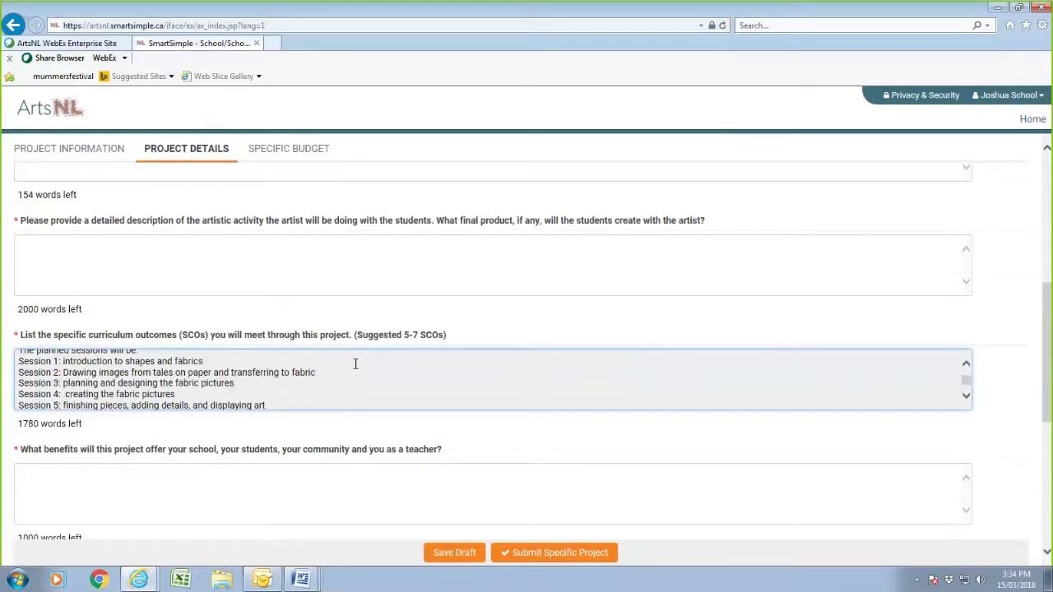
{"action": "scroll", "coordinate": [355, 366], "scroll_direction": "down", "scroll_amount": 1}
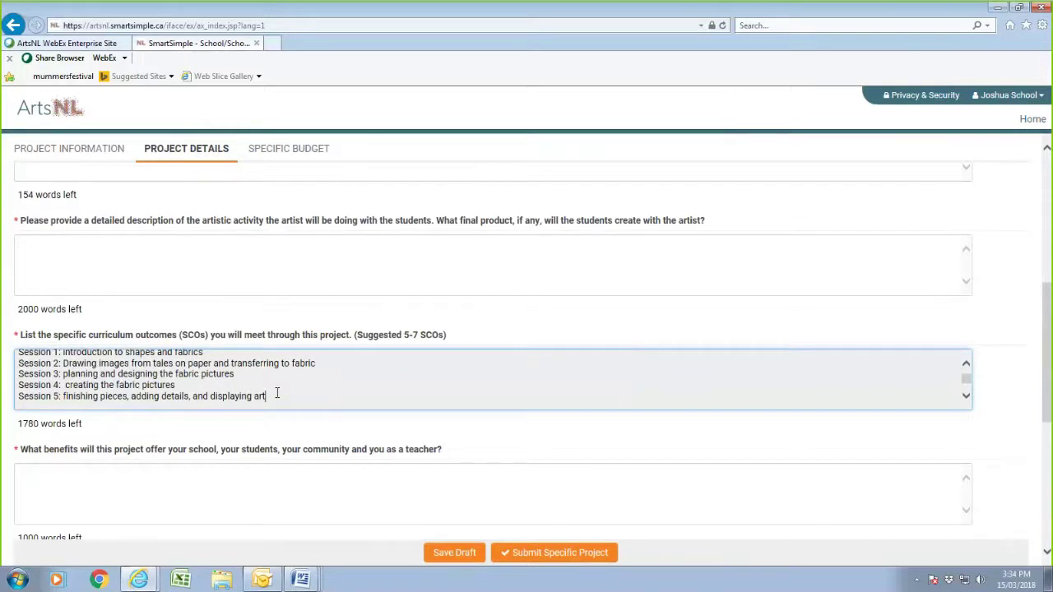
{"action": "left_click_drag", "start_coordinate": [277, 393], "coordinate": [17, 336]}
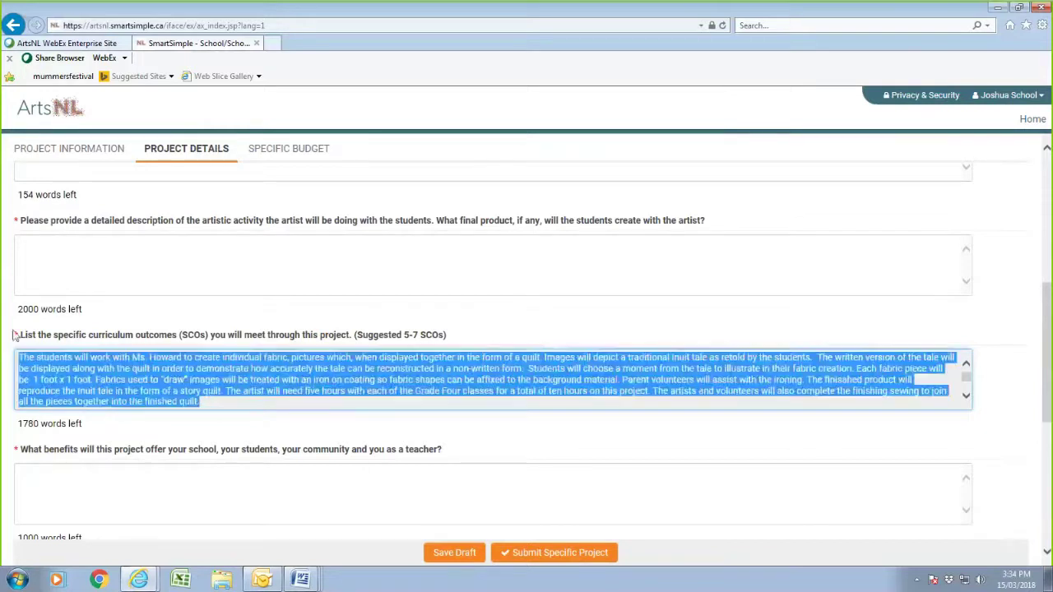
{"action": "right_click", "coordinate": [129, 384]}
{"action": "left_click", "coordinate": [157, 409]}
{"action": "left_click", "coordinate": [98, 260]}
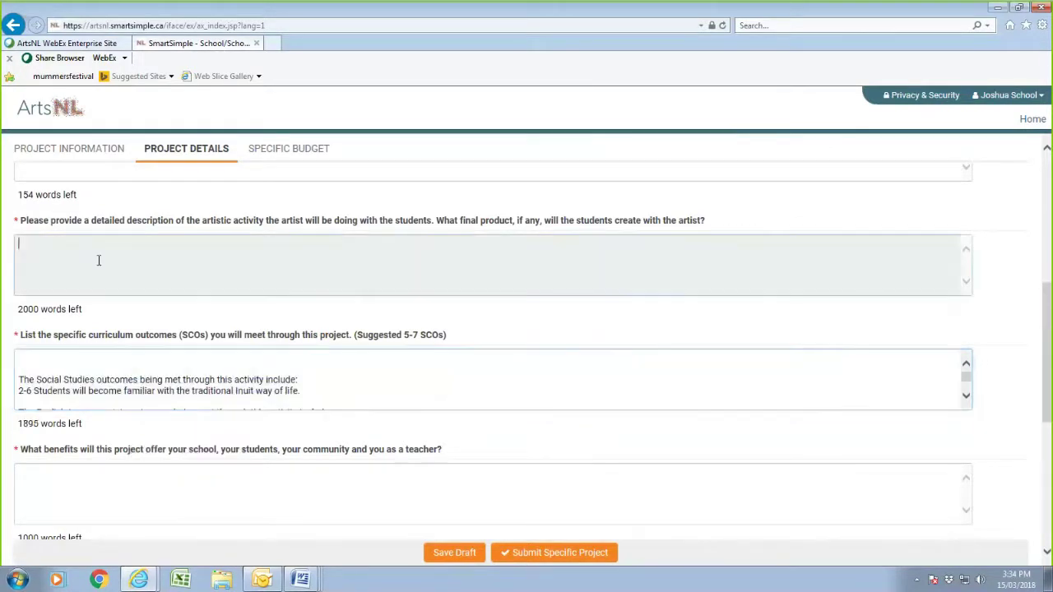
{"action": "right_click", "coordinate": [98, 260]}
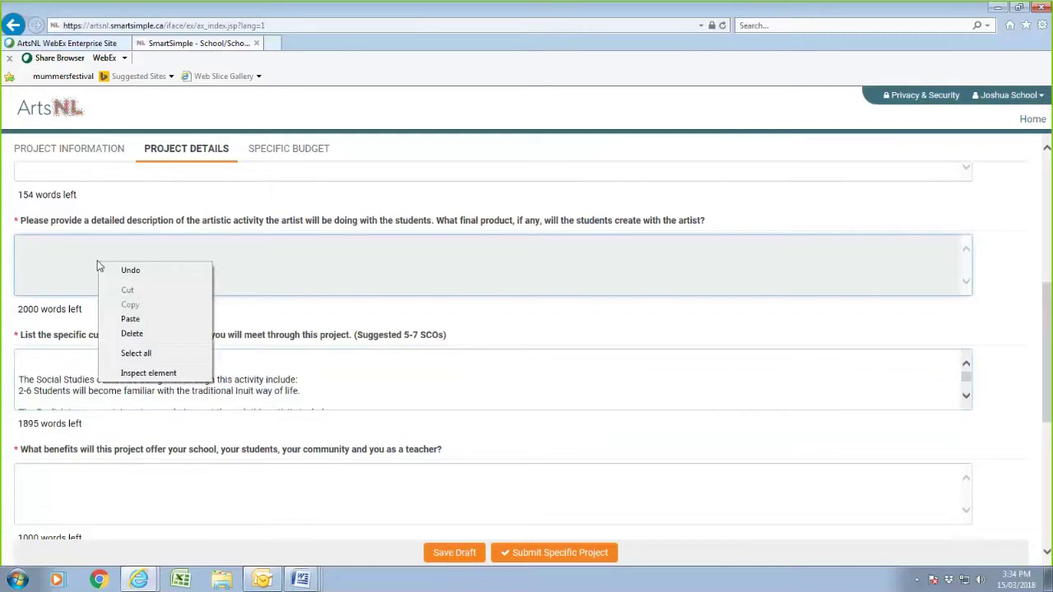
{"action": "left_click", "coordinate": [134, 318]}
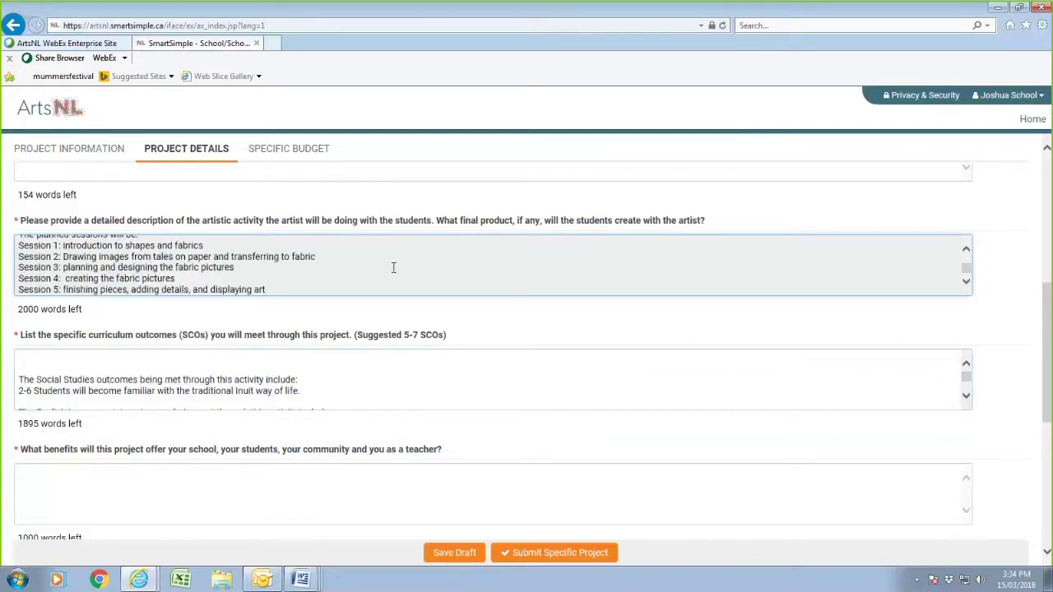
- Paste the two benefits paragraphs from the Grade 4 sample into the project benefits answer
{"action": "left_click", "coordinate": [94, 488]}
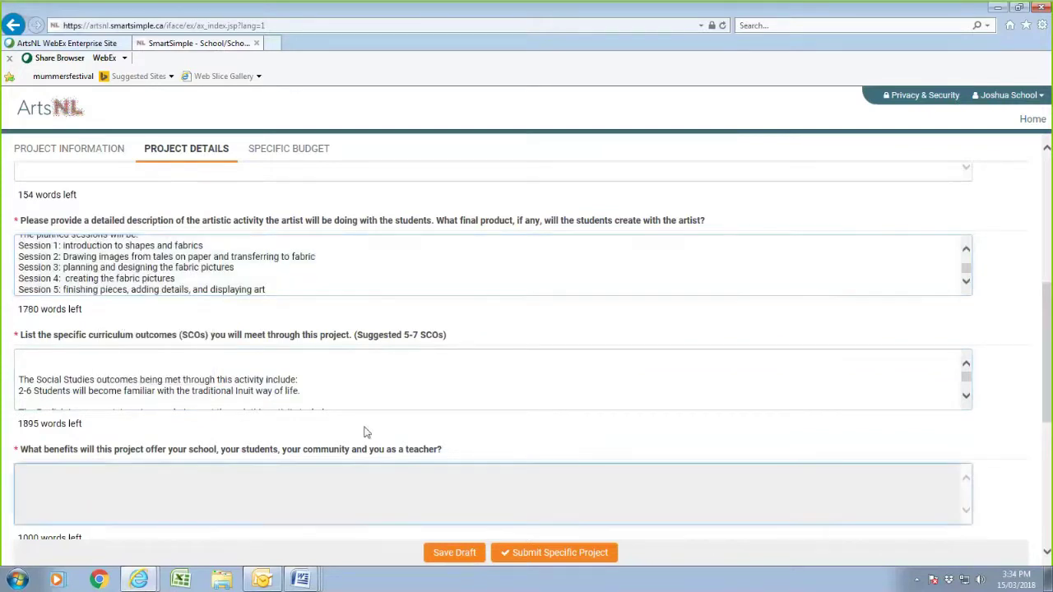
{"action": "scroll", "coordinate": [365, 427], "scroll_direction": "down", "scroll_amount": 3}
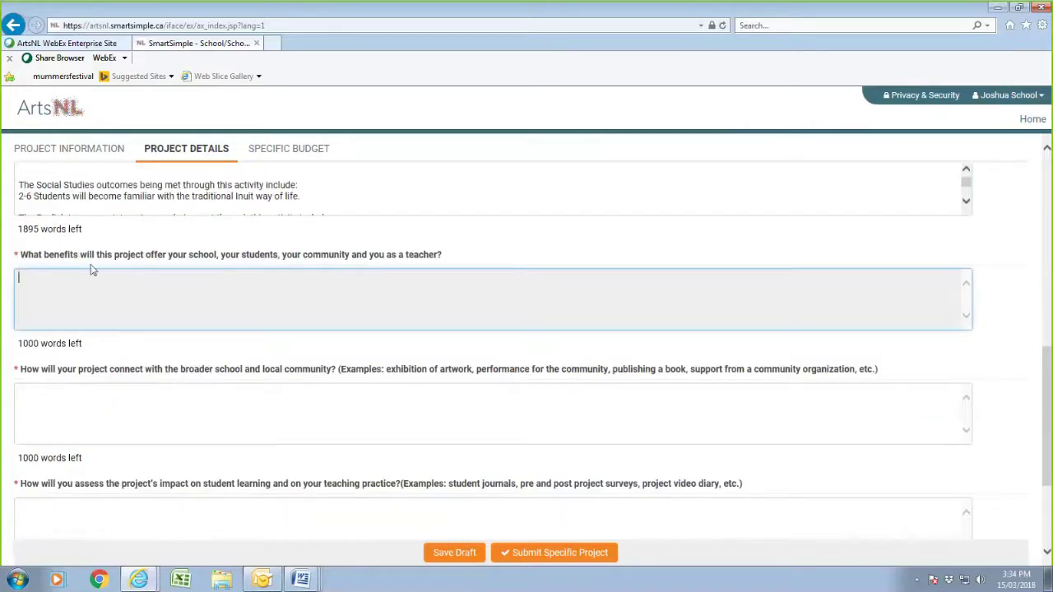
{"action": "mouse_move", "coordinate": [300, 580]}
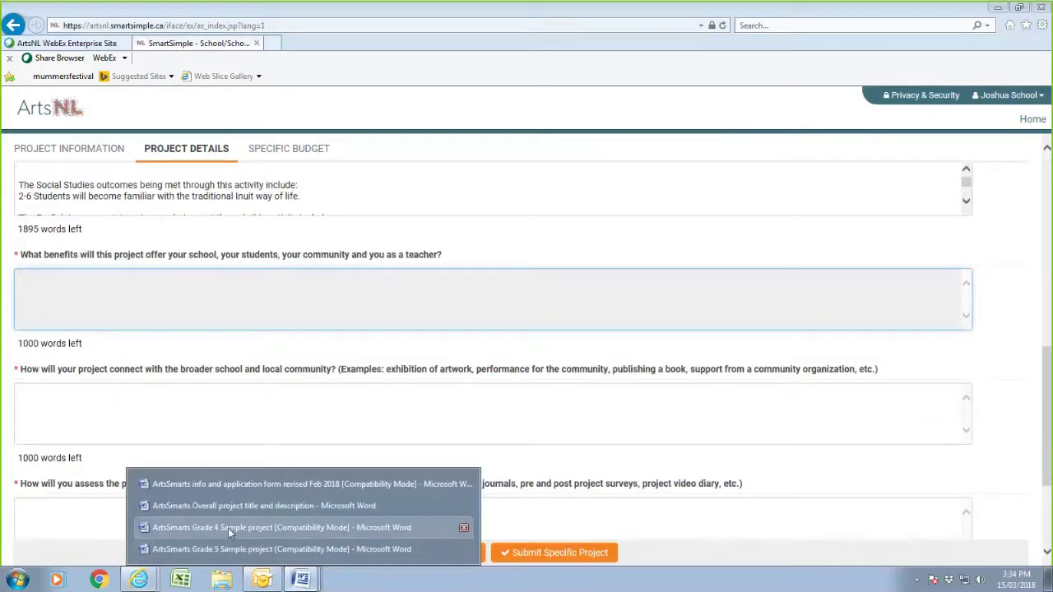
{"action": "left_click", "coordinate": [227, 528]}
{"action": "scroll", "coordinate": [324, 465], "scroll_direction": "down", "scroll_amount": 8}
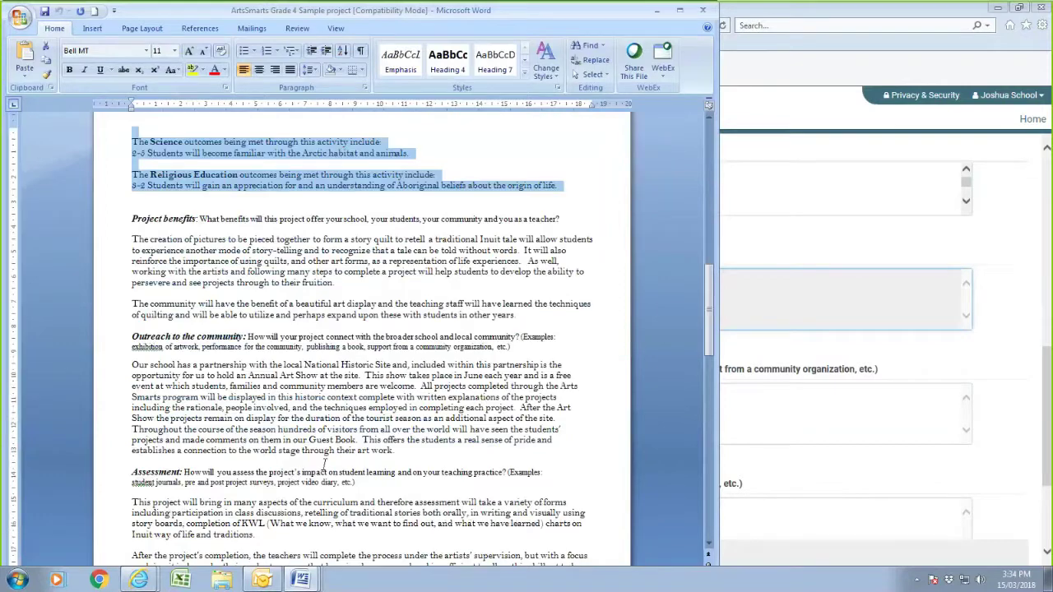
{"action": "left_click", "coordinate": [154, 251]}
{"action": "key", "text": "shift+Down"}
{"action": "key", "text": "shift+Down"}
{"action": "key", "text": "shift+Down"}
{"action": "key", "text": "shift+Down"}
{"action": "key", "text": "shift+Down"}
{"action": "key", "text": "shift+Down"}
{"action": "key", "text": "shift+Down"}
{"action": "key", "text": "shift+Down"}
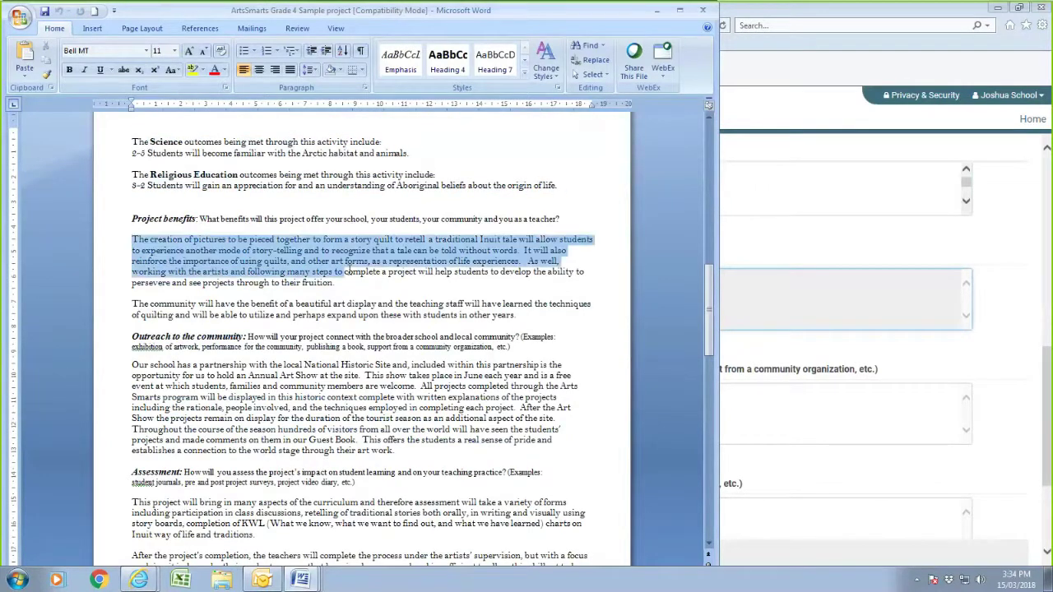
{"action": "right_click", "coordinate": [458, 260]}
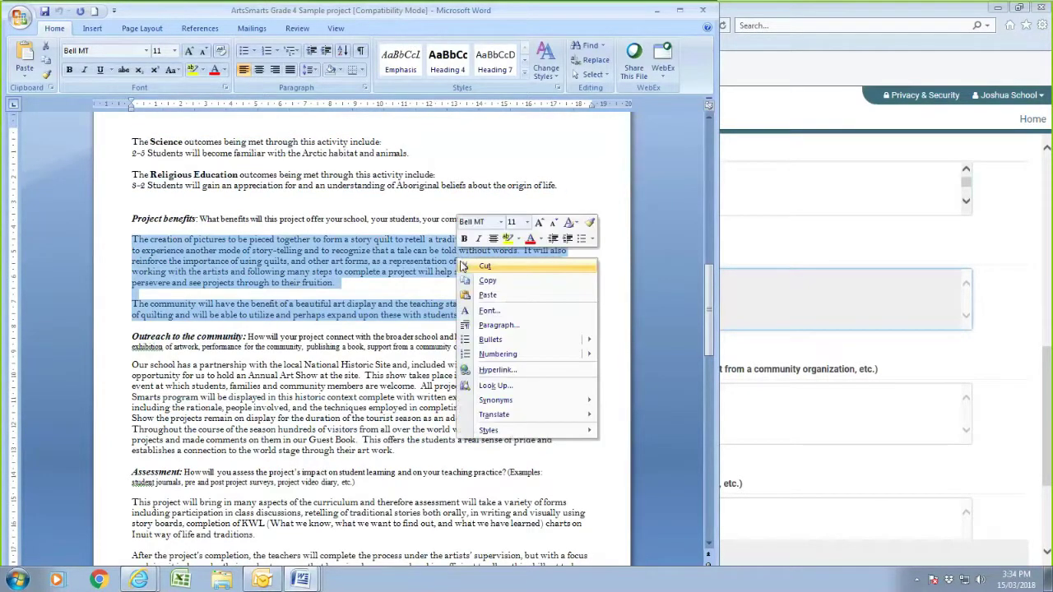
{"action": "left_click", "coordinate": [487, 280]}
{"action": "left_click", "coordinate": [782, 417]}
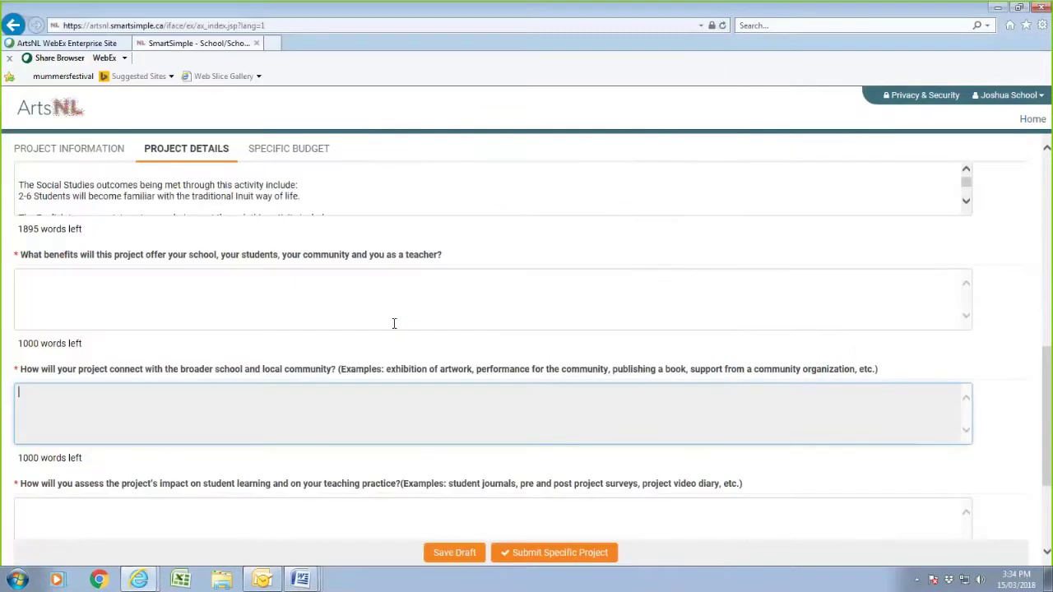
{"action": "left_click", "coordinate": [272, 296]}
{"action": "right_click", "coordinate": [274, 299]}
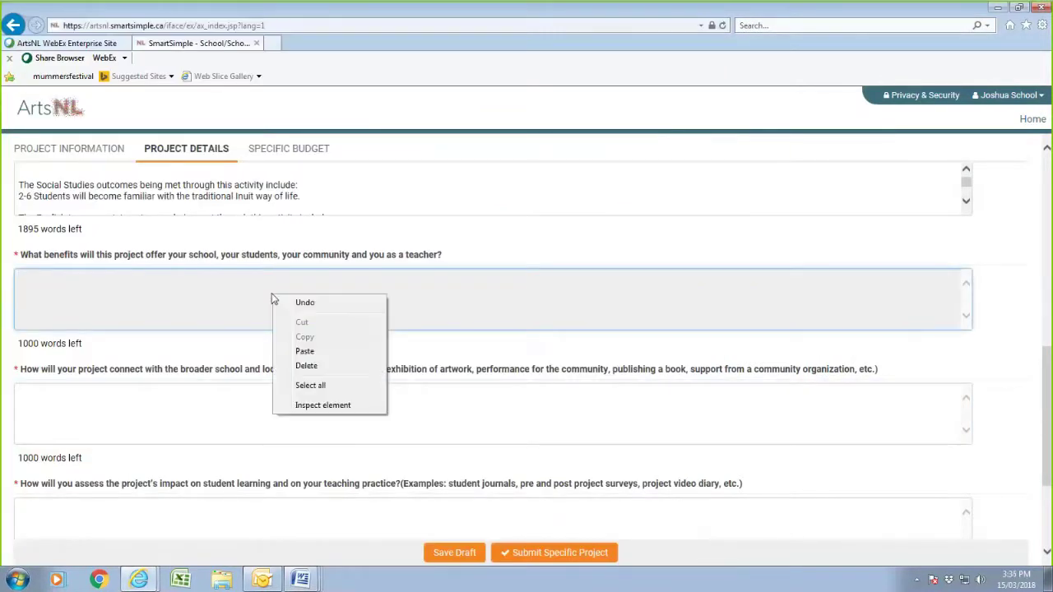
{"action": "left_click", "coordinate": [329, 352]}
- Paste the Grade 4 sample's art show partnership paragraph into the community connection answer
{"action": "left_click", "coordinate": [197, 407]}
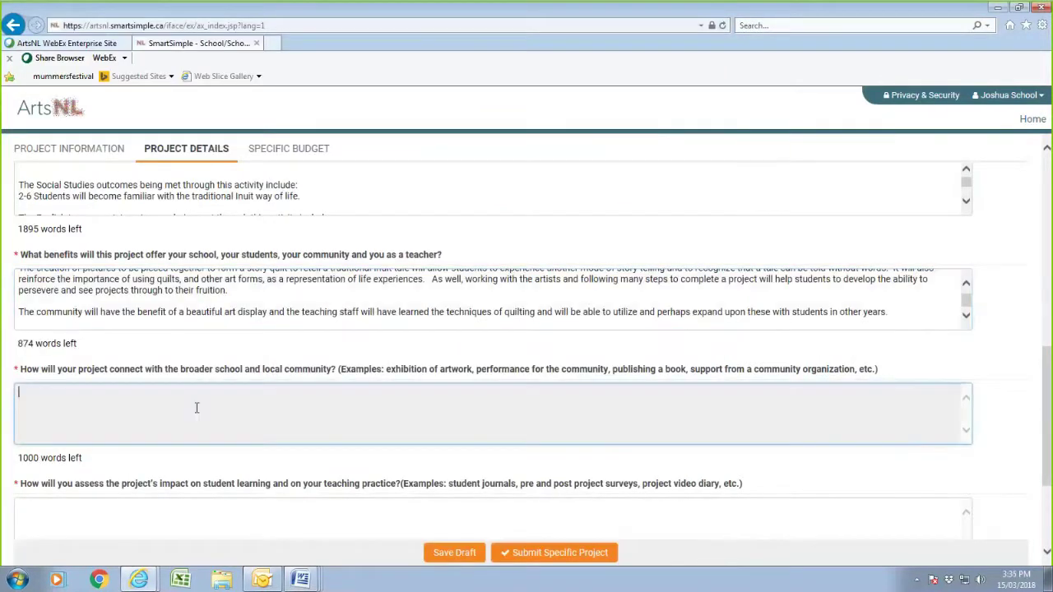
{"action": "left_click", "coordinate": [301, 581]}
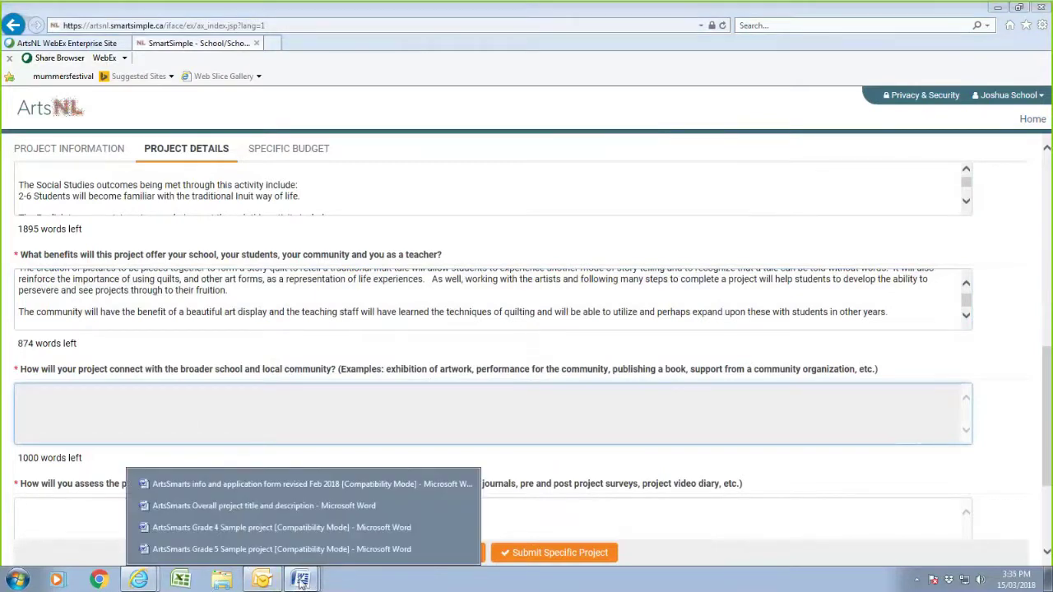
{"action": "left_click", "coordinate": [271, 527]}
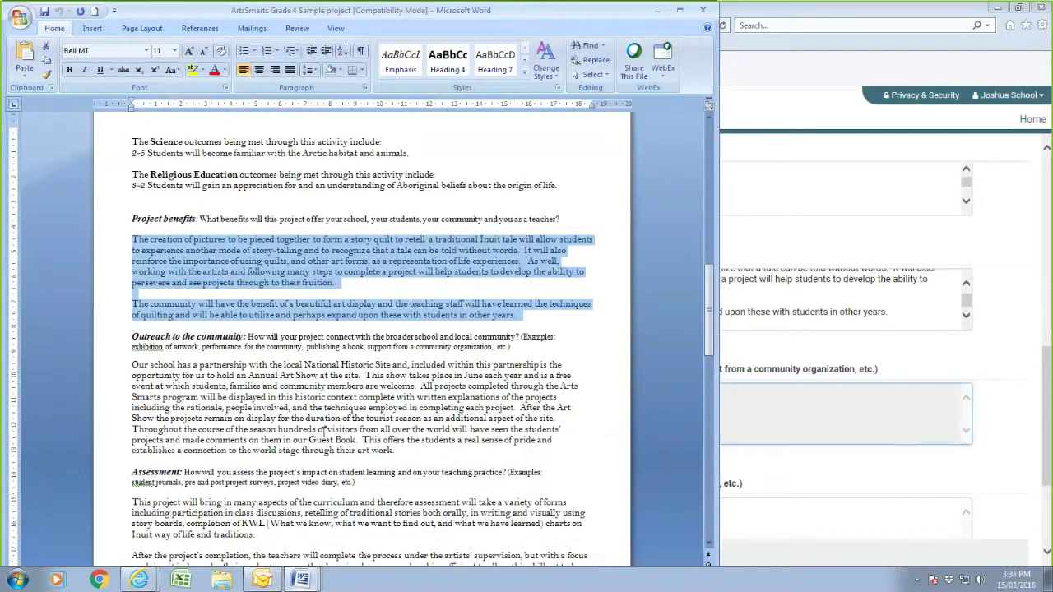
{"action": "scroll", "coordinate": [323, 431], "scroll_direction": "down", "scroll_amount": 3}
{"action": "left_click_drag", "start_coordinate": [132, 265], "coordinate": [395, 355]}
{"action": "right_click", "coordinate": [355, 325]}
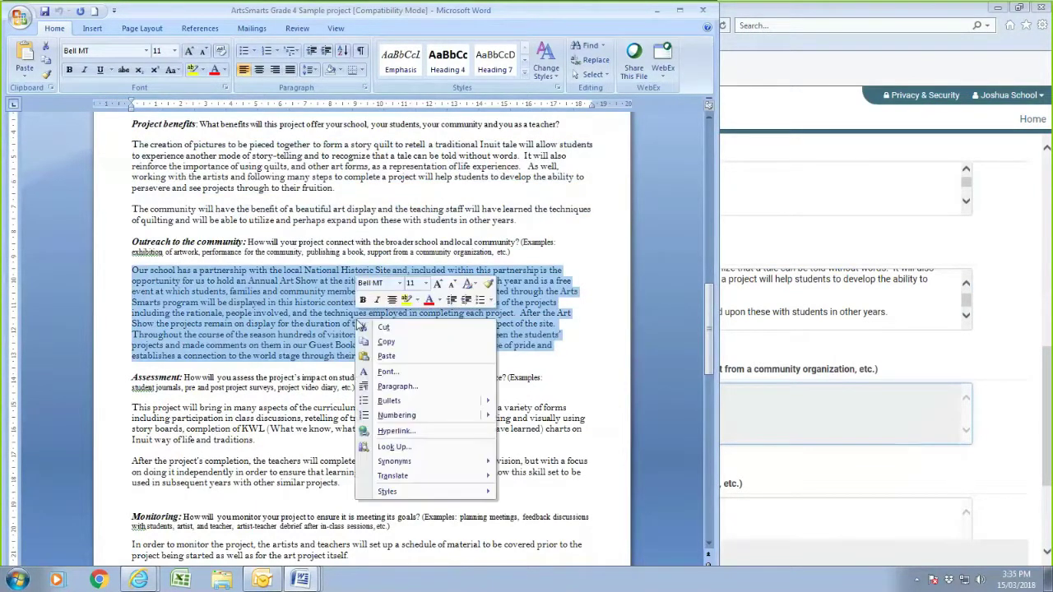
{"action": "left_click", "coordinate": [388, 341]}
{"action": "left_click", "coordinate": [788, 424]}
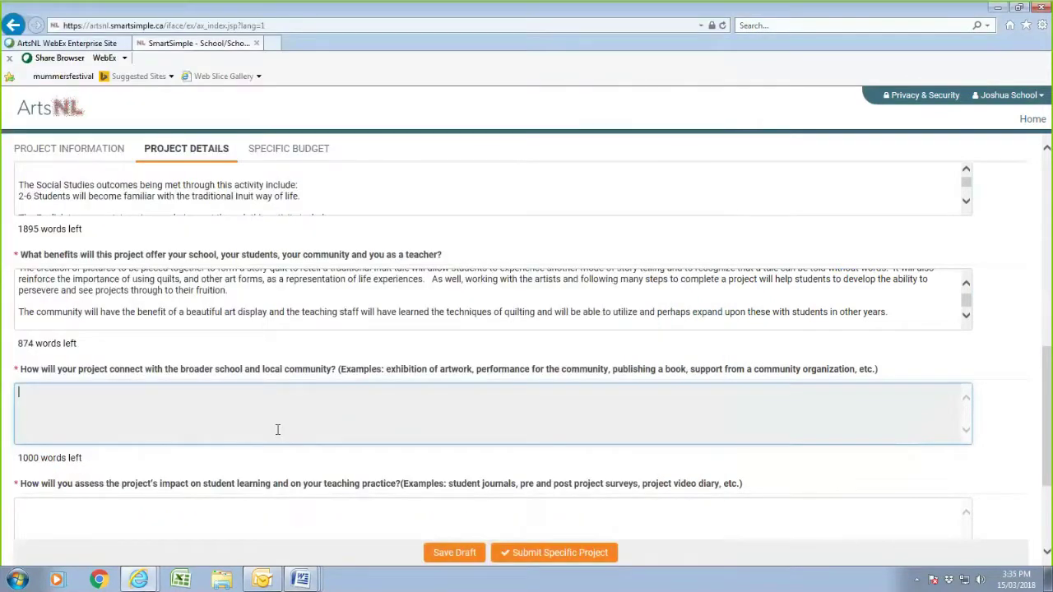
{"action": "right_click", "coordinate": [240, 418]}
{"action": "left_click", "coordinate": [278, 477]}
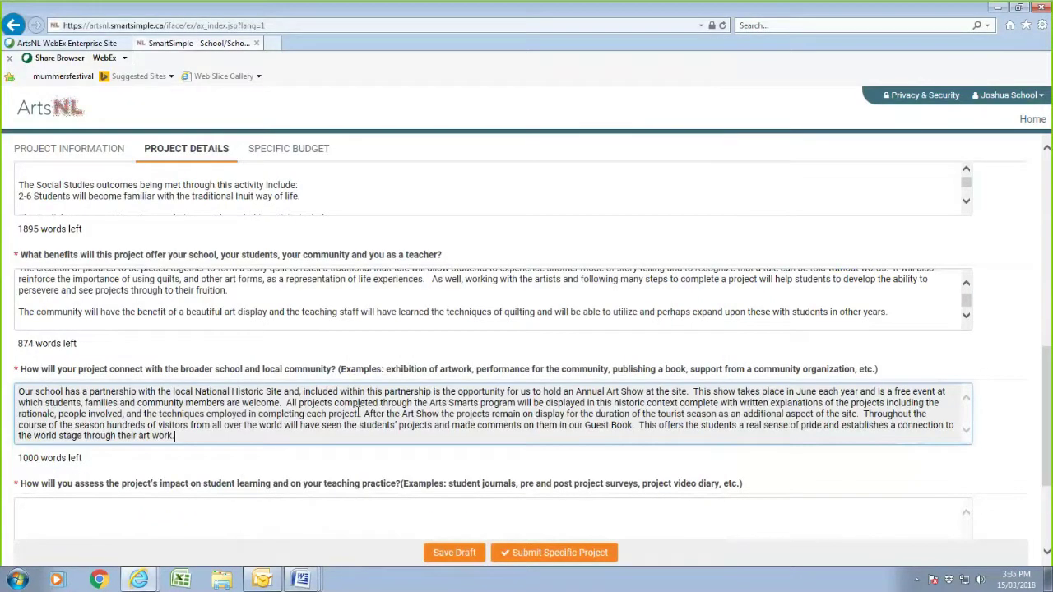
{"action": "scroll", "coordinate": [361, 415], "scroll_direction": "down", "scroll_amount": 2}
{"action": "left_click", "coordinate": [115, 348]}
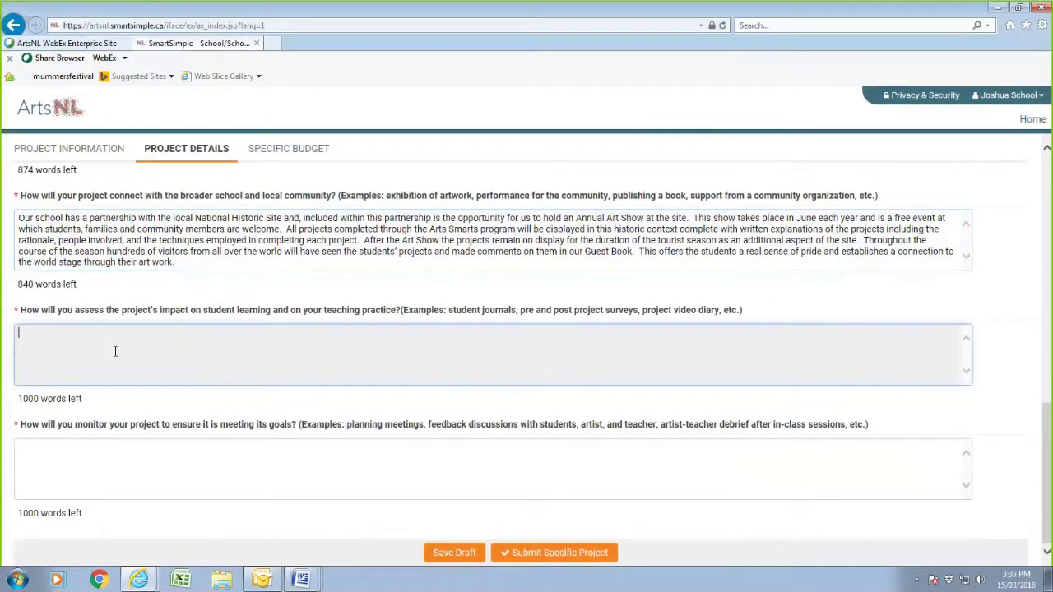
- Paste the two assessment paragraphs from the Grade 4 sample into the assessment answer
{"action": "left_click", "coordinate": [301, 580]}
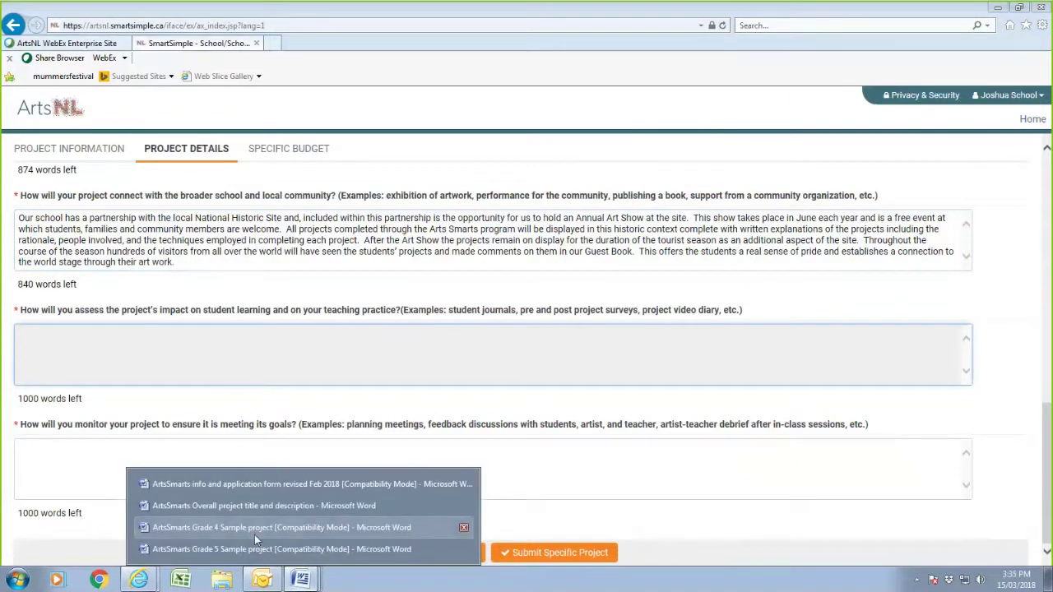
{"action": "left_click", "coordinate": [252, 531]}
{"action": "scroll", "coordinate": [144, 290], "scroll_direction": "down", "scroll_amount": 6}
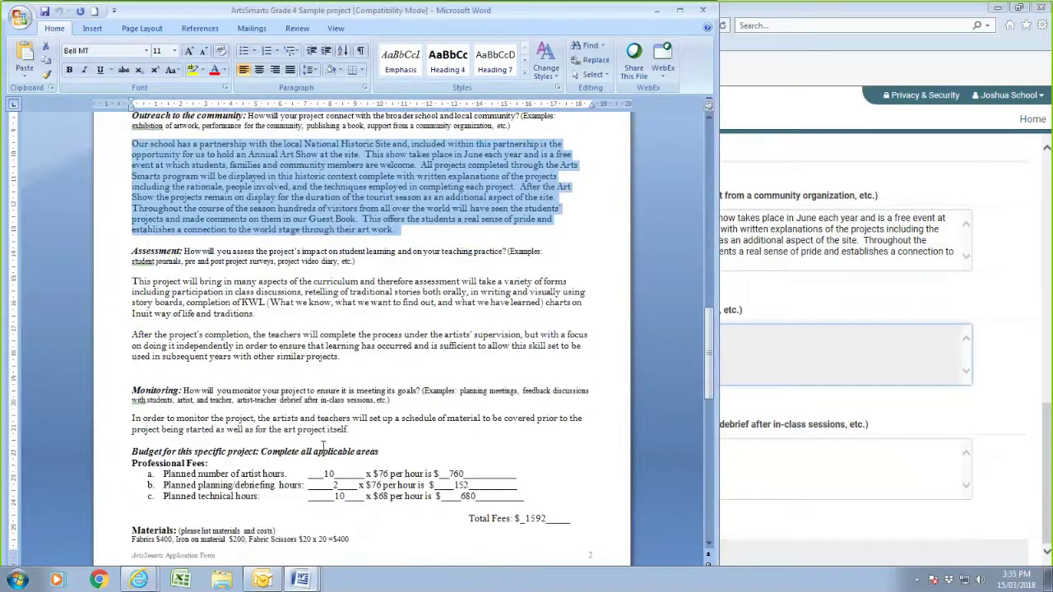
{"action": "left_click_drag", "start_coordinate": [132, 280], "coordinate": [418, 361]}
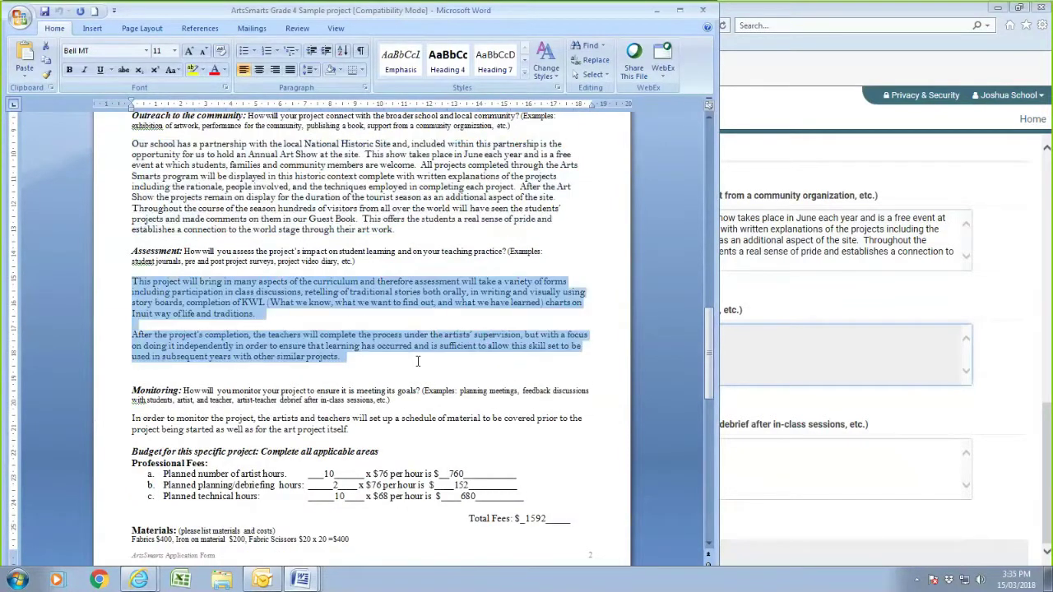
{"action": "right_click", "coordinate": [275, 349]}
{"action": "left_click", "coordinate": [317, 370]}
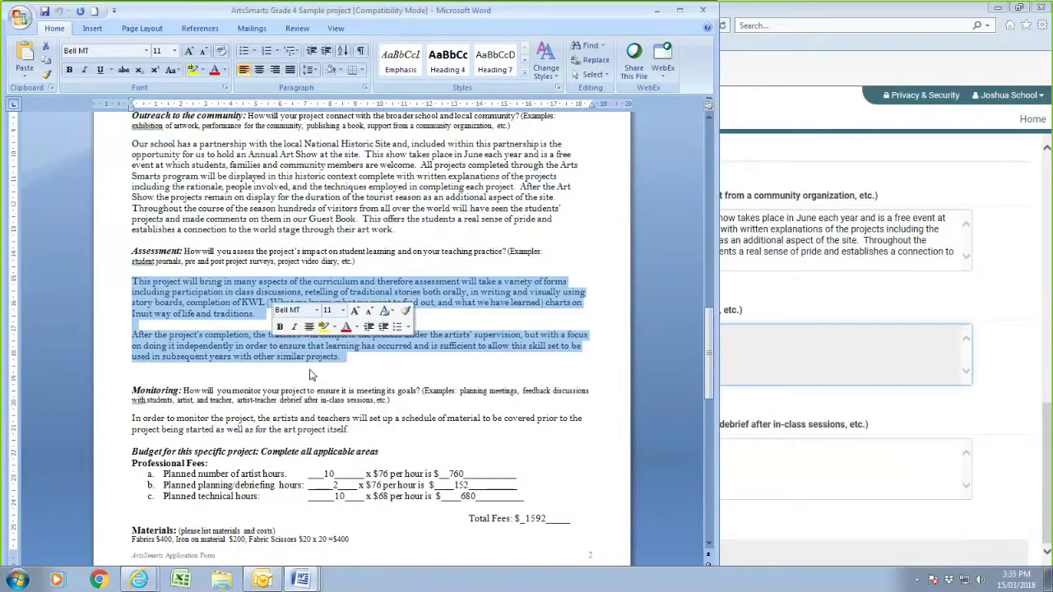
{"action": "key", "text": "alt+Tab"}
{"action": "right_click", "coordinate": [284, 353]}
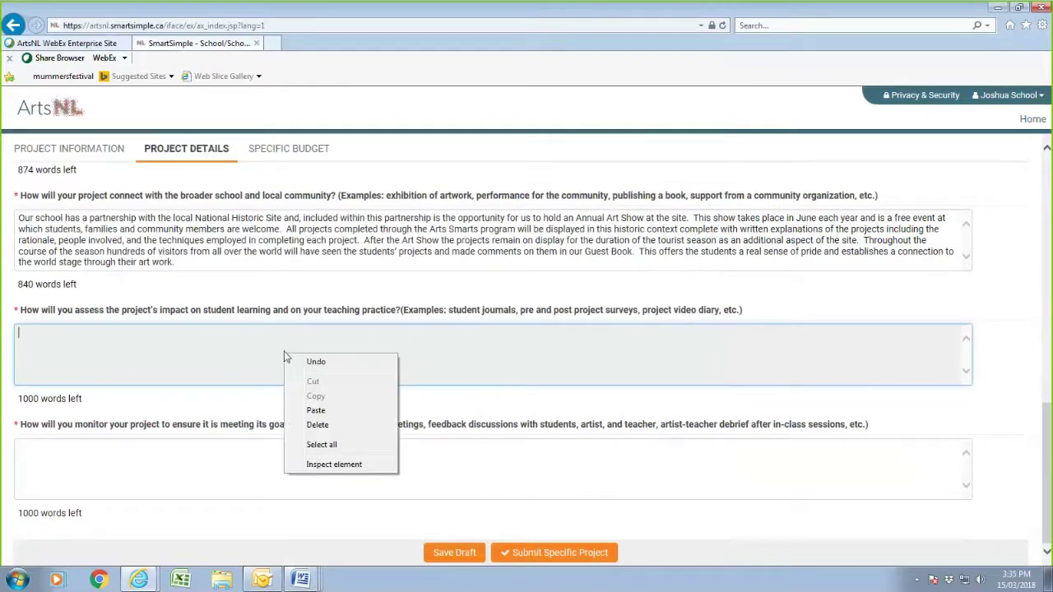
{"action": "left_click", "coordinate": [332, 413]}
- Paste the Grade 4 sample's monitoring schedule sentence into the monitoring answer
{"action": "left_click", "coordinate": [146, 458]}
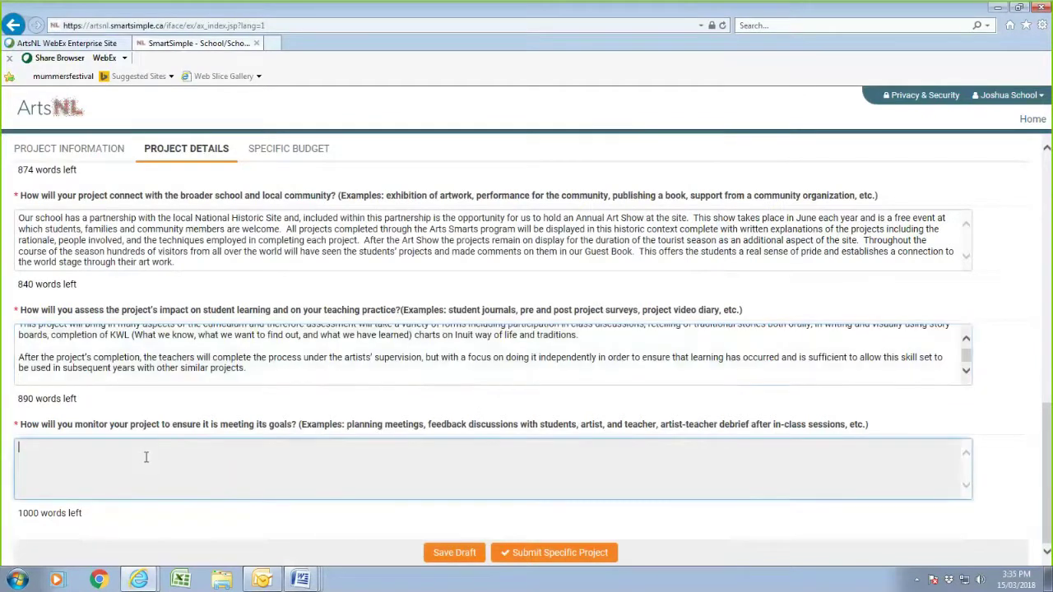
{"action": "left_click", "coordinate": [301, 580]}
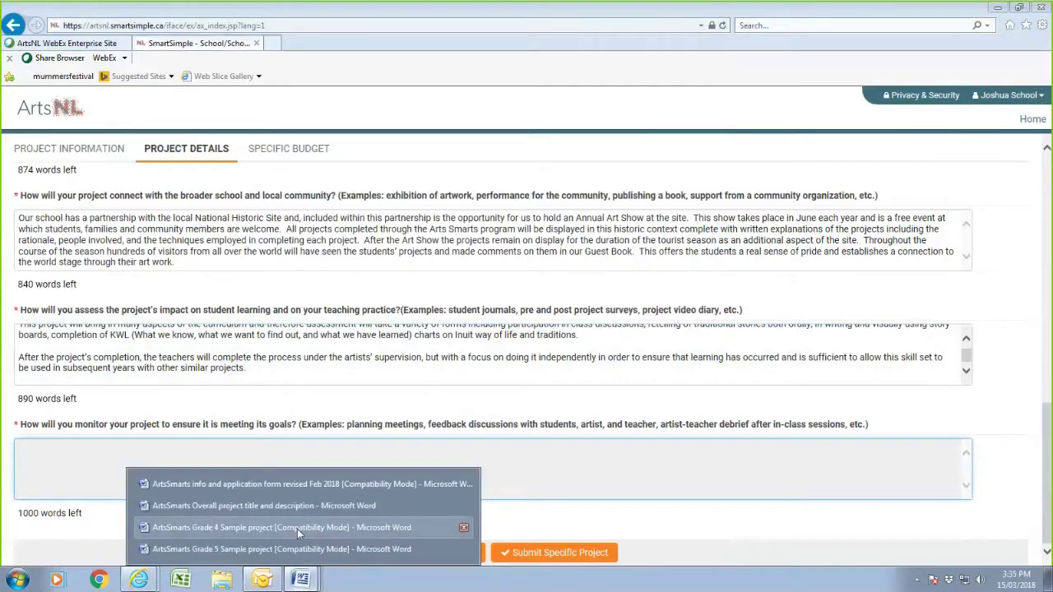
{"action": "left_click", "coordinate": [297, 529]}
{"action": "left_click", "coordinate": [227, 427]}
{"action": "left_click_drag", "start_coordinate": [132, 418], "coordinate": [330, 440]}
{"action": "right_click", "coordinate": [330, 435]}
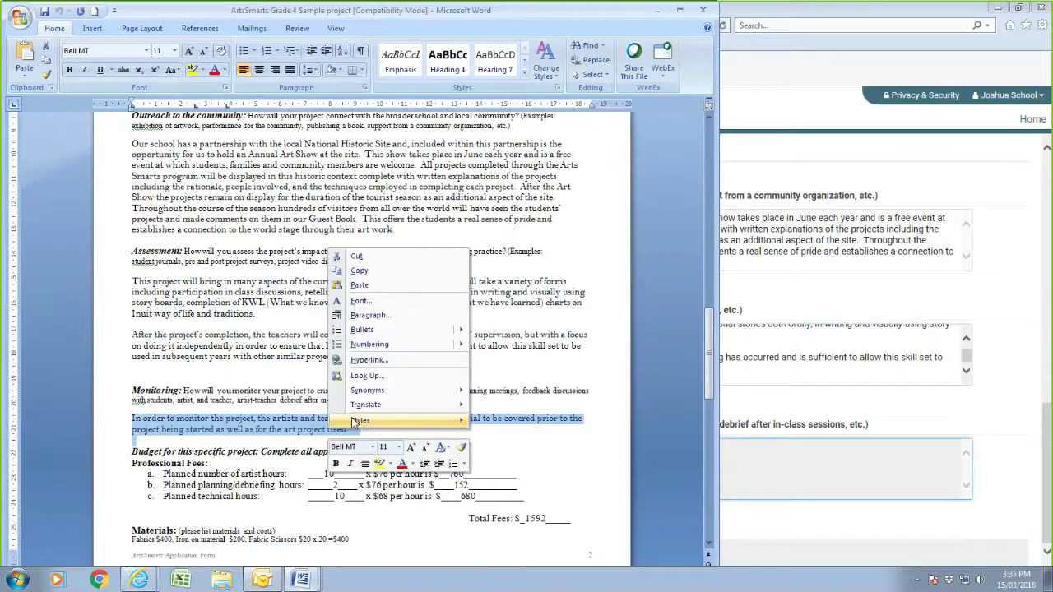
{"action": "left_click", "coordinate": [359, 272]}
{"action": "key", "text": "alt+Tab"}
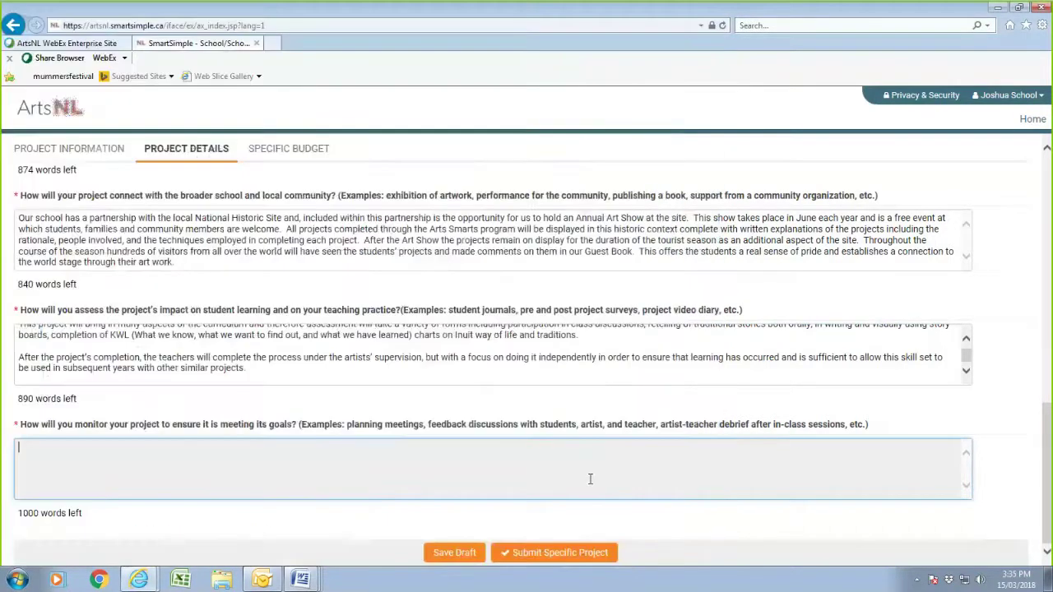
{"action": "right_click", "coordinate": [233, 473]}
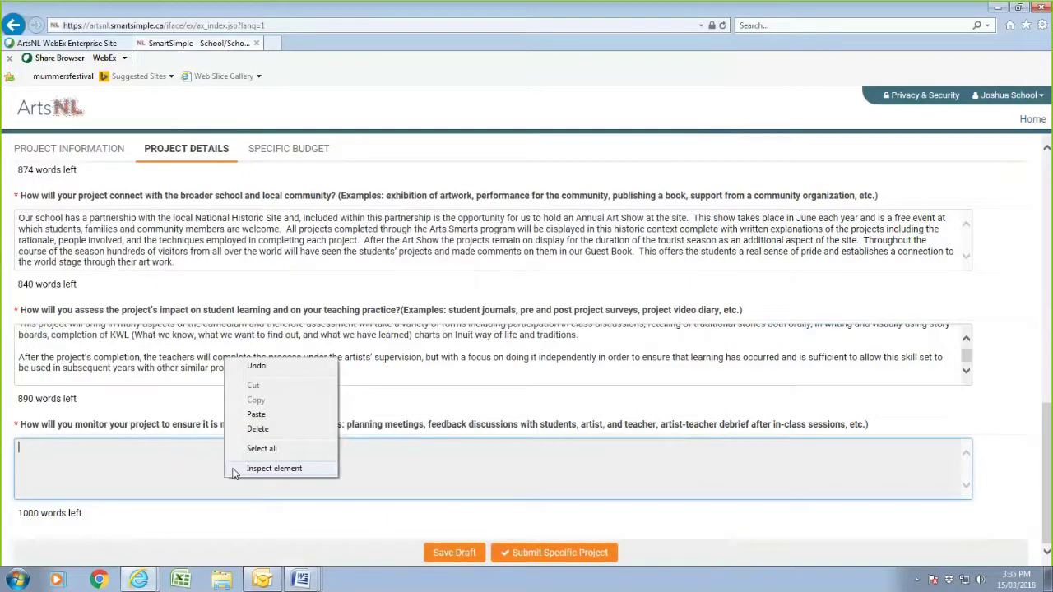
{"action": "left_click", "coordinate": [256, 414]}
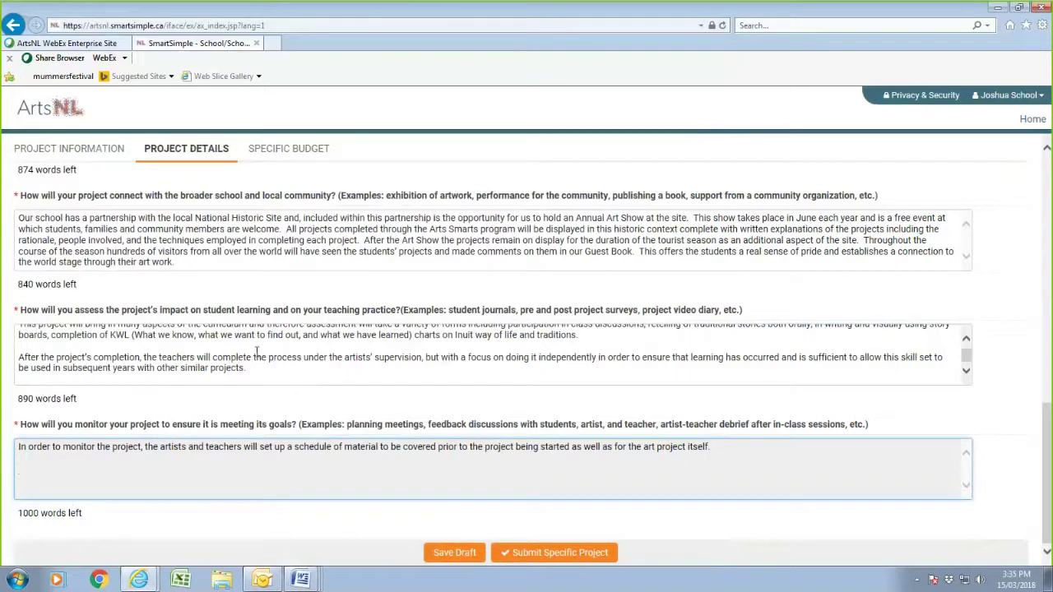
{"action": "left_click", "coordinate": [156, 321]}
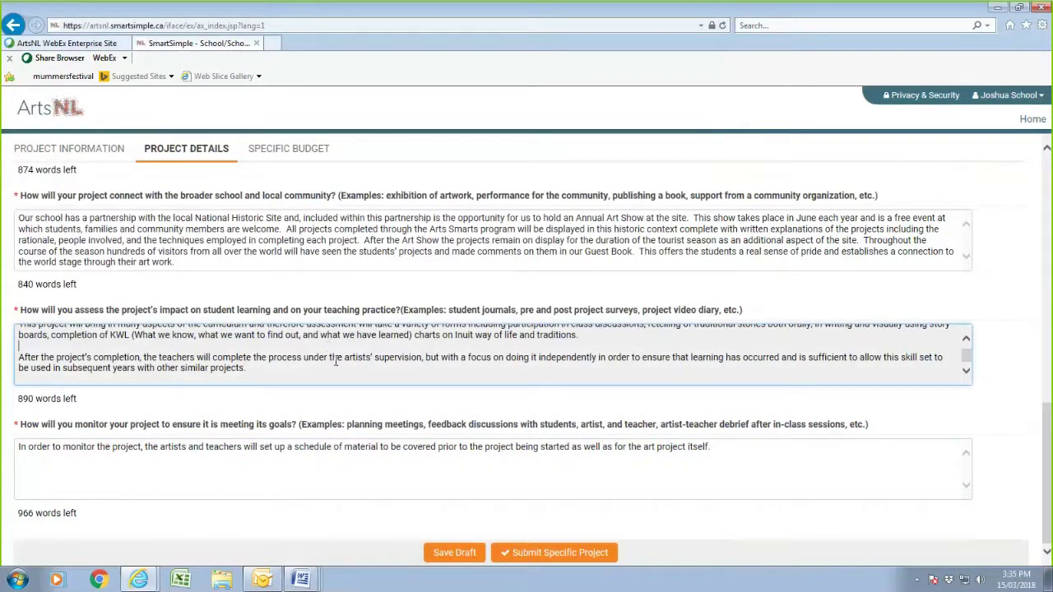
- Review the Project Details answers and save The Pattern in Inuit Stories as a draft
{"action": "scroll", "coordinate": [336, 366], "scroll_direction": "up", "scroll_amount": 5}
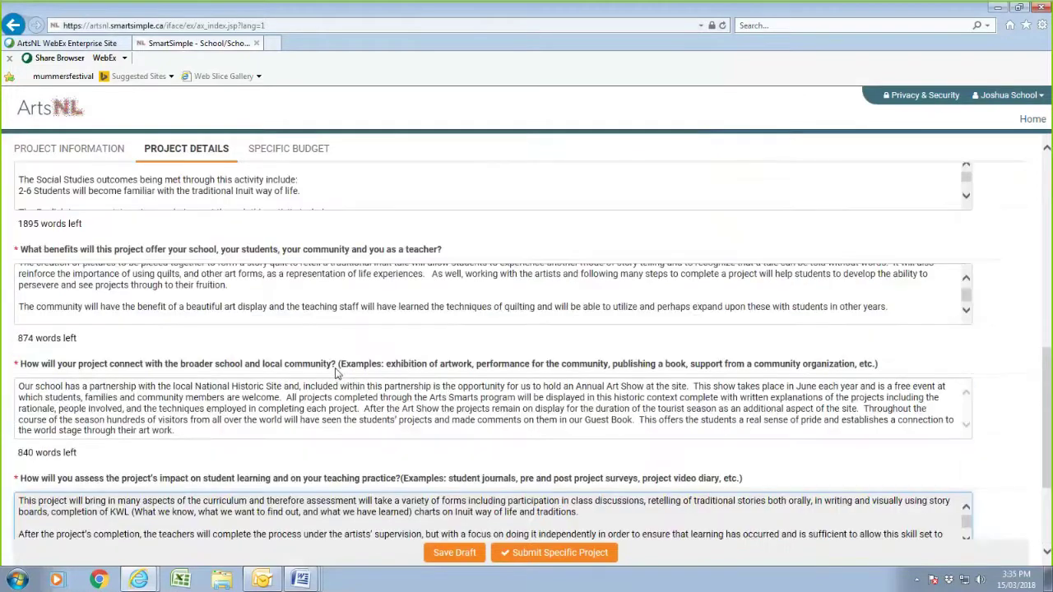
{"action": "scroll", "coordinate": [335, 369], "scroll_direction": "down", "scroll_amount": 6}
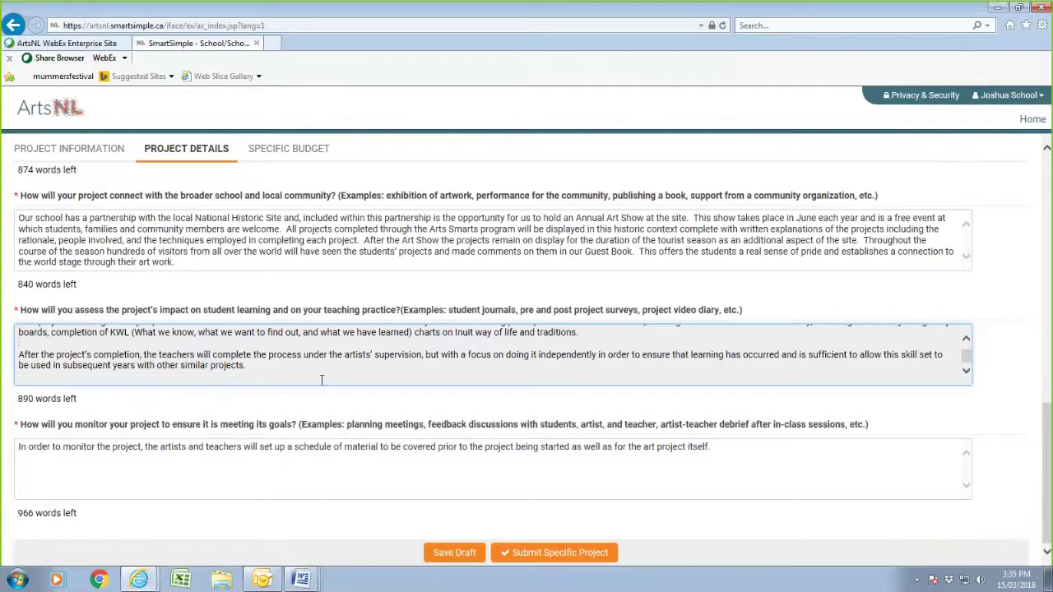
{"action": "scroll", "coordinate": [137, 415], "scroll_direction": "up", "scroll_amount": 10}
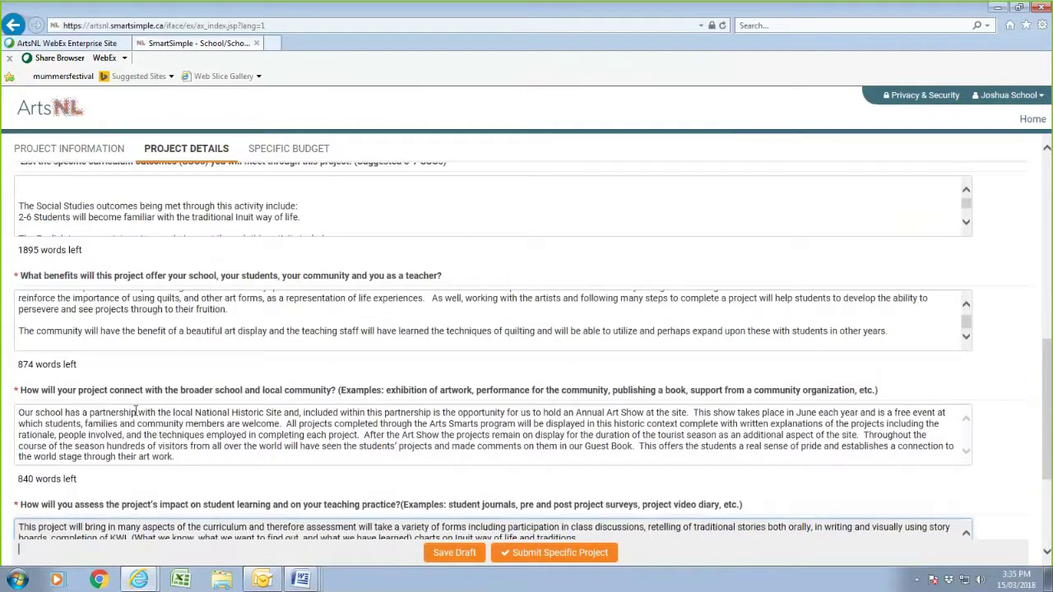
{"action": "scroll", "coordinate": [137, 416], "scroll_direction": "up", "scroll_amount": 2}
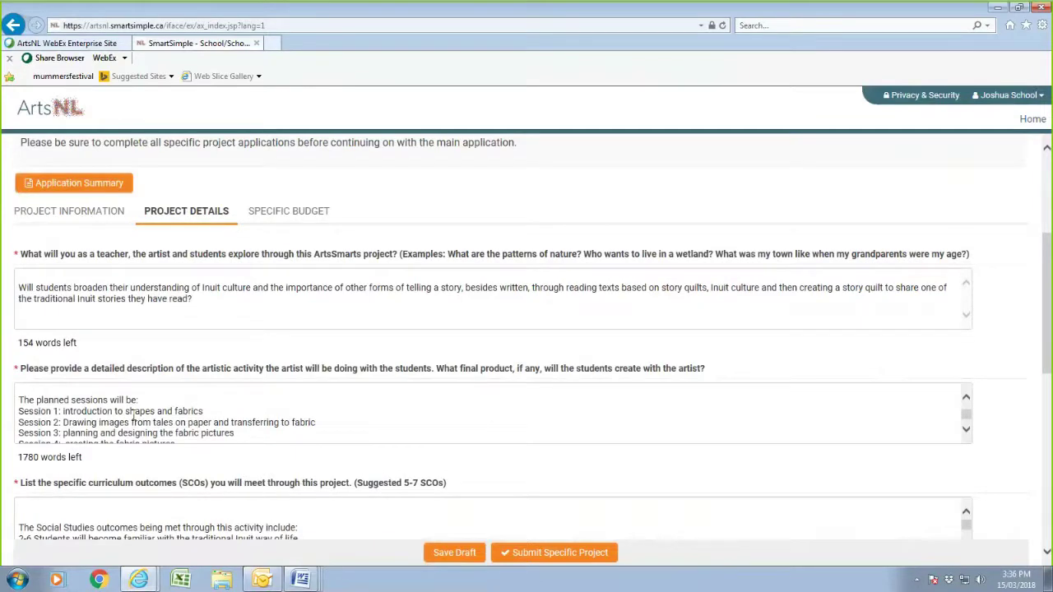
{"action": "scroll", "coordinate": [133, 416], "scroll_direction": "down", "scroll_amount": 6}
{"action": "scroll", "coordinate": [125, 416], "scroll_direction": "down", "scroll_amount": 1}
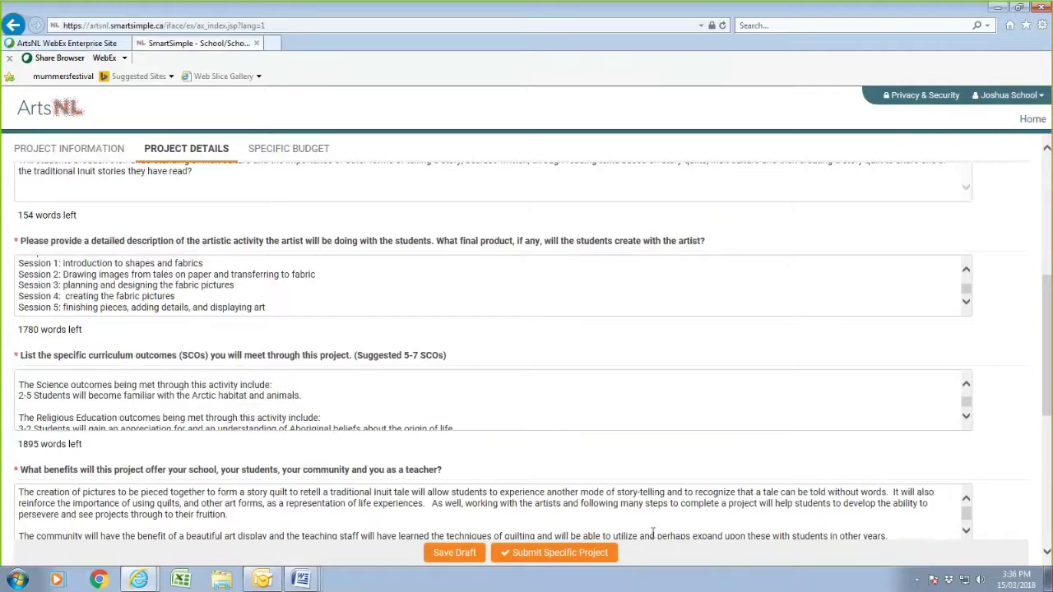
{"action": "left_click_drag", "start_coordinate": [1046, 369], "coordinate": [1049, 502]}
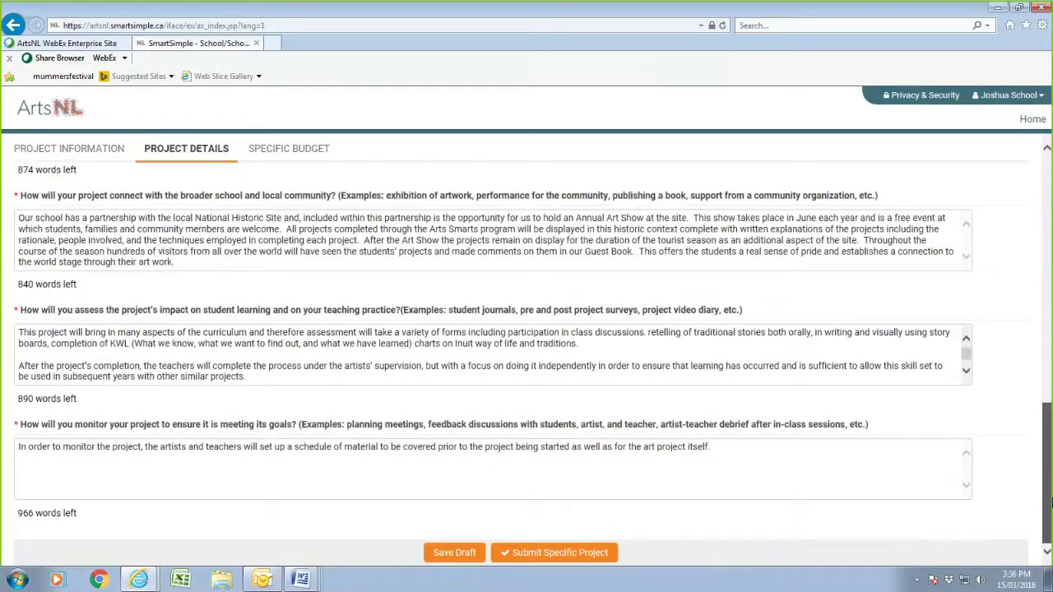
{"action": "left_click", "coordinate": [452, 554]}
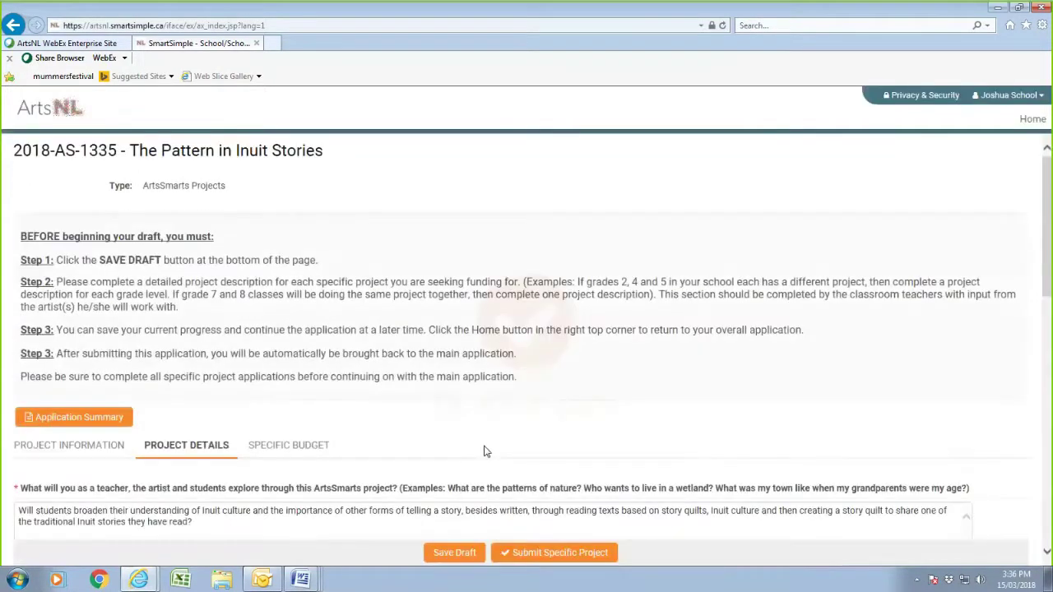
{"action": "scroll", "coordinate": [374, 398], "scroll_direction": "down", "scroll_amount": 8}
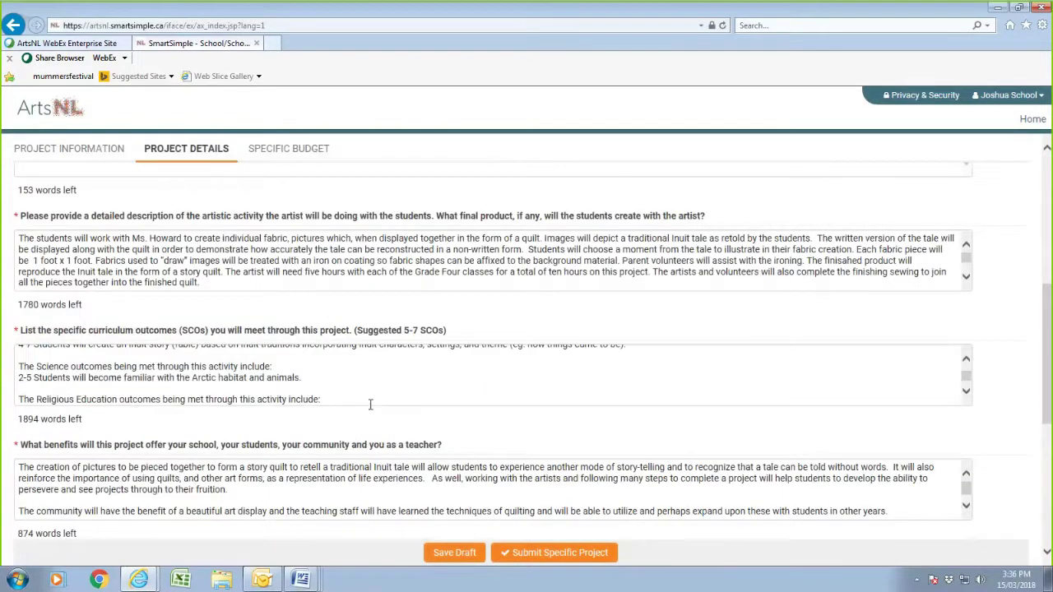
{"action": "scroll", "coordinate": [366, 396], "scroll_direction": "up", "scroll_amount": 1}
{"action": "scroll", "coordinate": [361, 390], "scroll_direction": "up", "scroll_amount": 2}
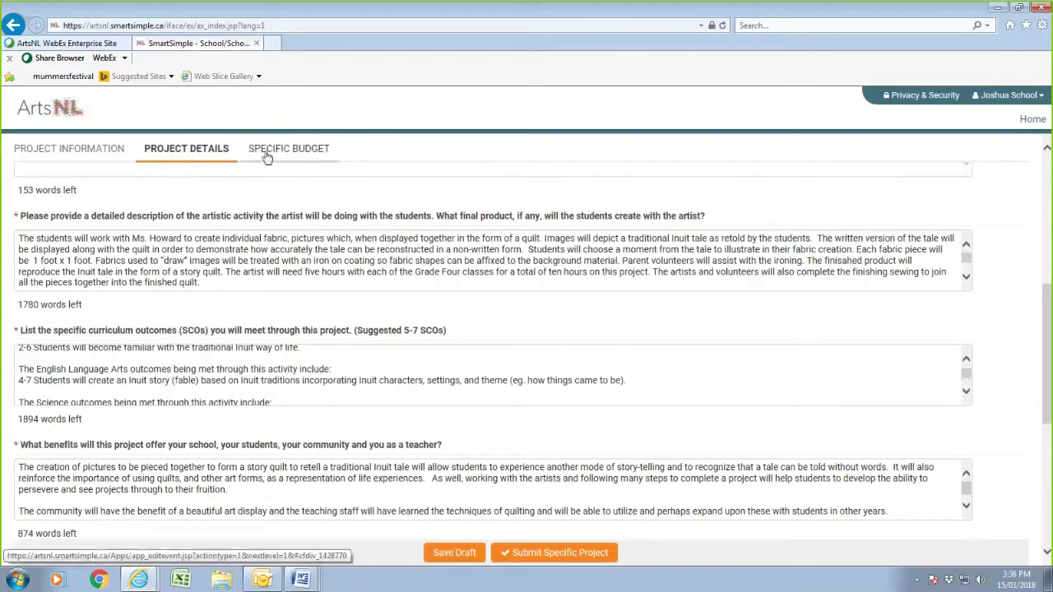
- Open the Project Budget worksheet from the Specific Budget section
{"action": "left_click", "coordinate": [265, 152]}
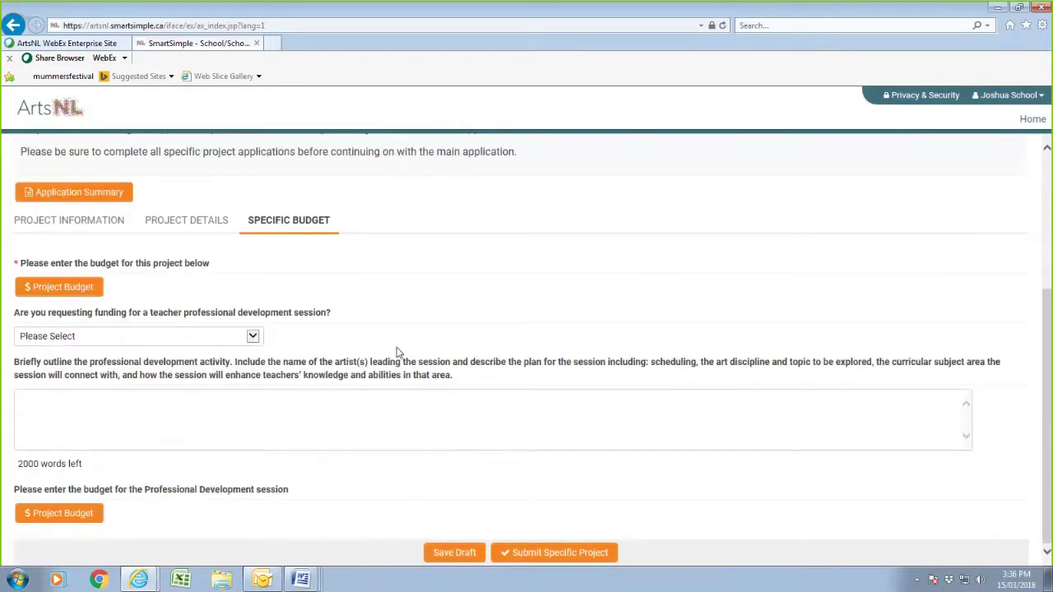
{"action": "left_click", "coordinate": [82, 292]}
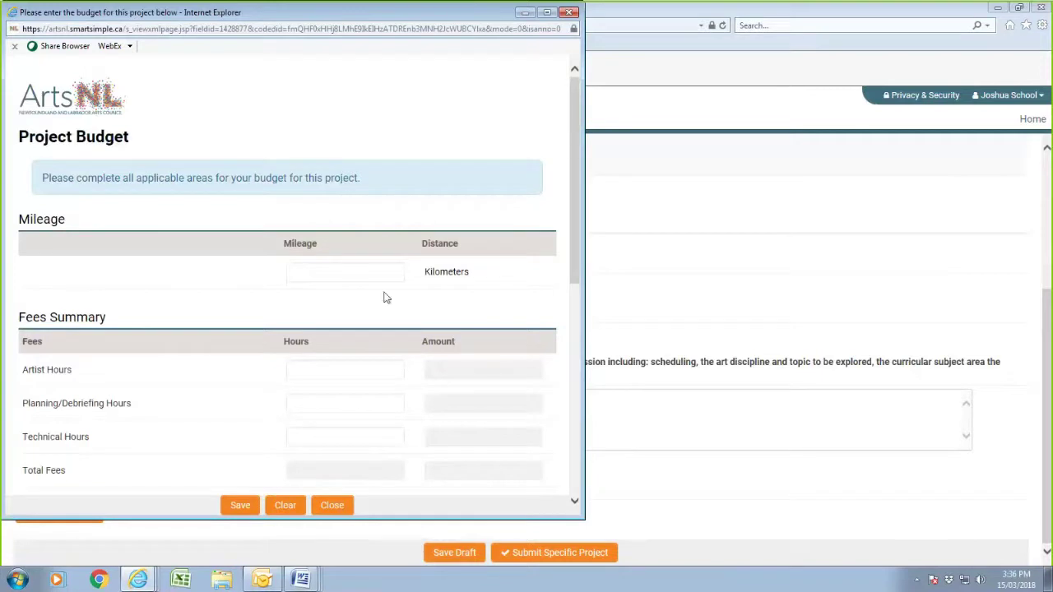
{"action": "left_click", "coordinate": [379, 272]}
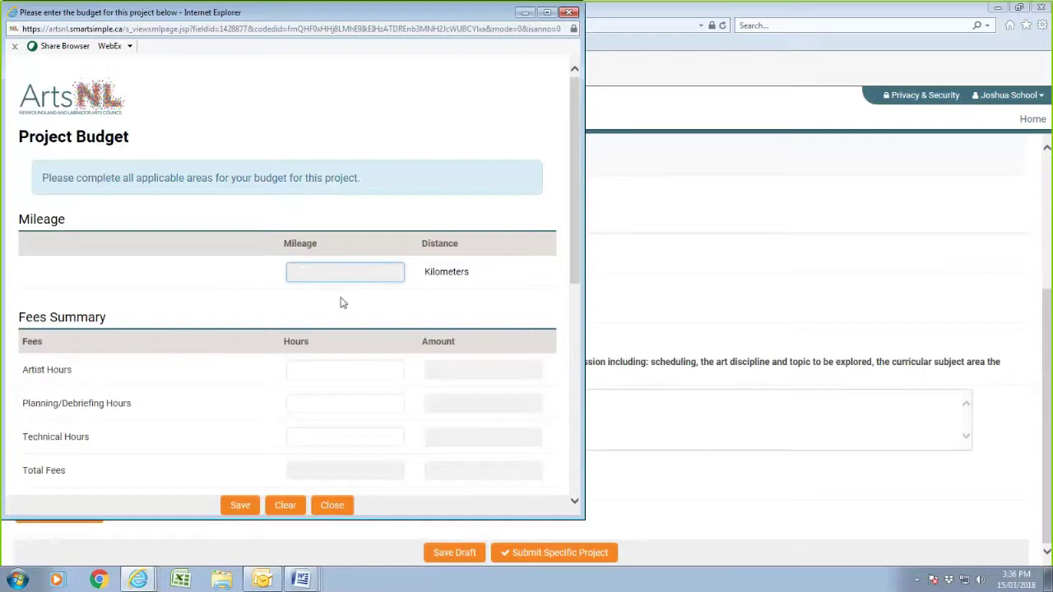
- Bring up the Grade 4 sample's budget figures in Word: 10 artist, 2 planning, 10 technical hours
{"action": "mouse_move", "coordinate": [300, 580]}
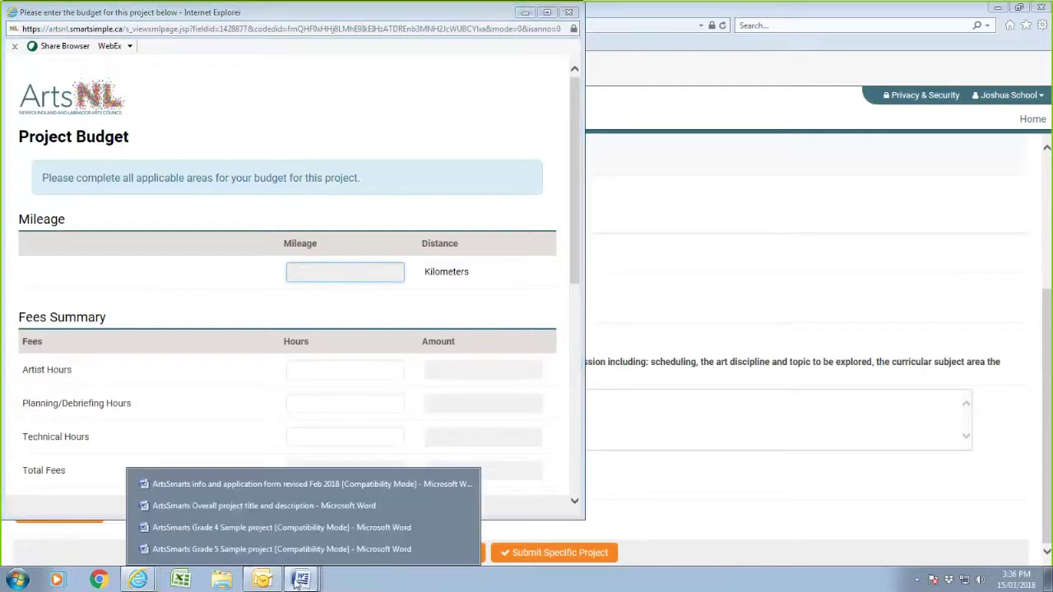
{"action": "left_click", "coordinate": [231, 527]}
{"action": "scroll", "coordinate": [360, 426], "scroll_direction": "down", "scroll_amount": 2}
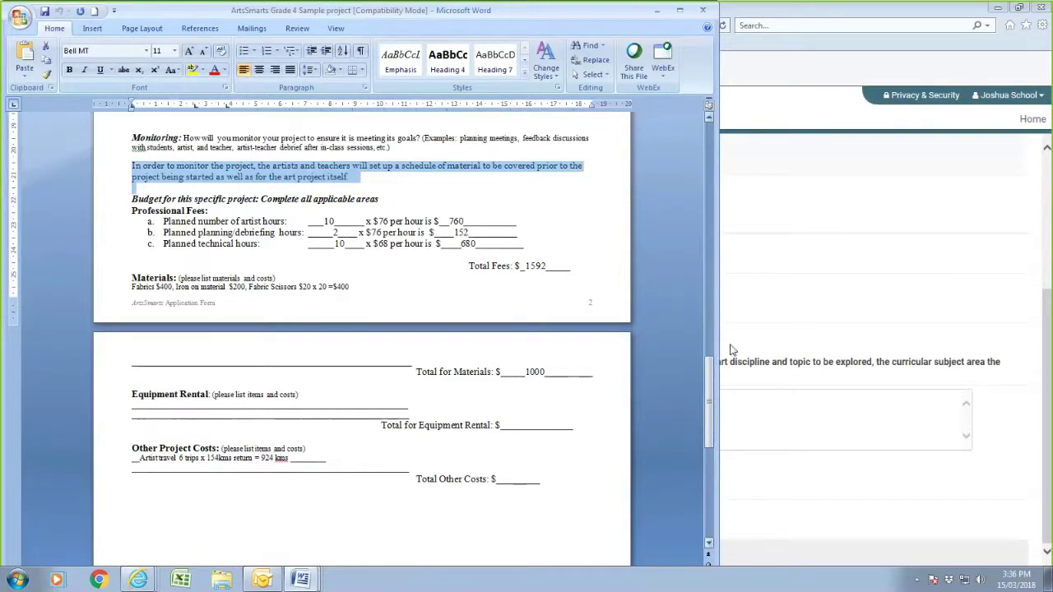
{"action": "left_click", "coordinate": [779, 352]}
- Enter 924 km mileage in the budget worksheet and save it
{"action": "left_click", "coordinate": [67, 288]}
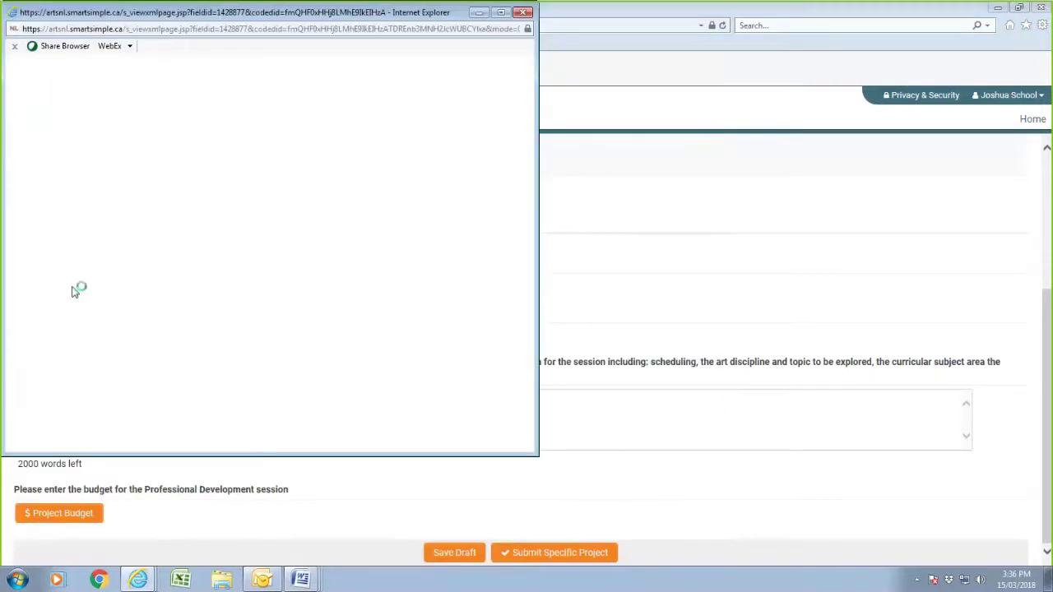
{"action": "left_click", "coordinate": [331, 271]}
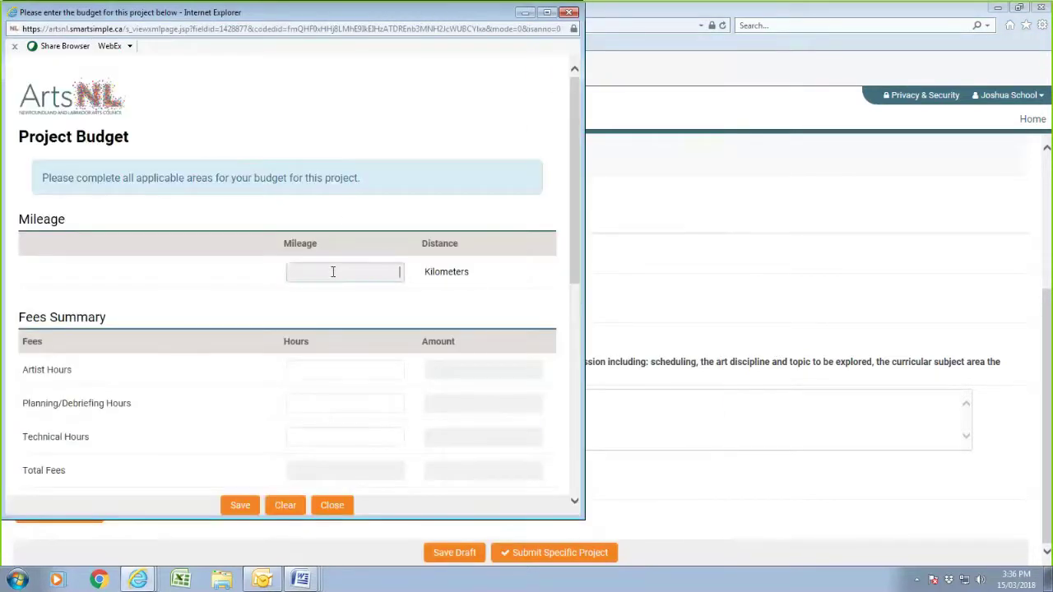
{"action": "type", "text": "924"}
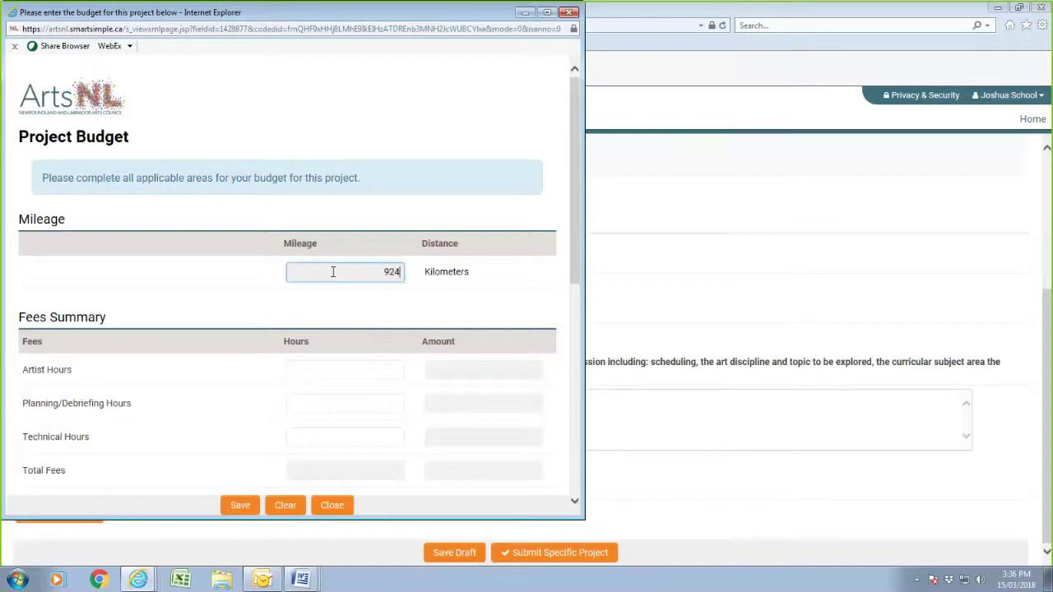
{"action": "left_click", "coordinate": [241, 506]}
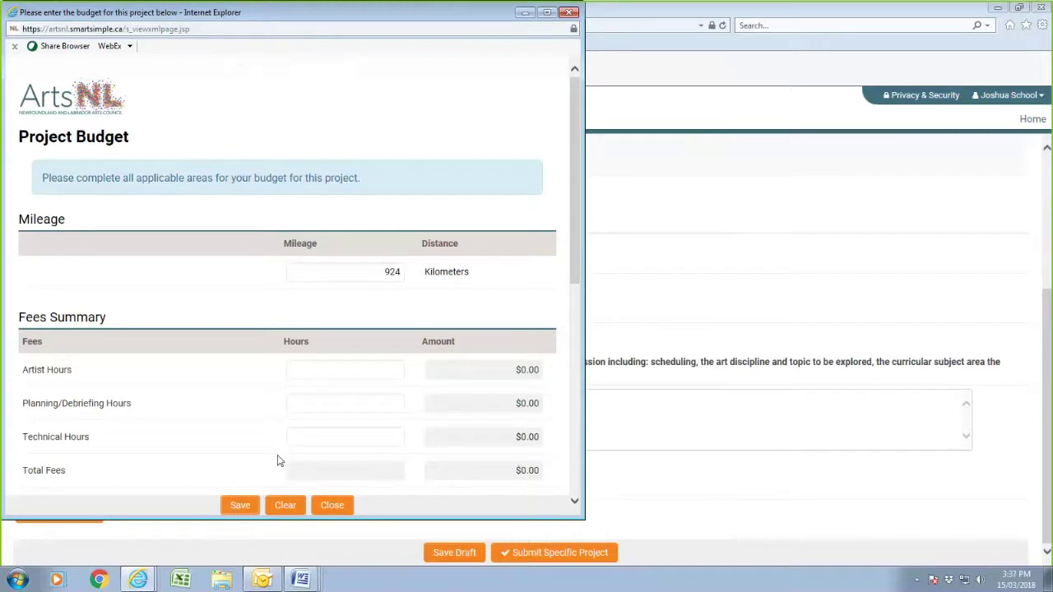
- Enter 10 artist, 2 planning/debriefing and 10 technical hours, totalling $1,628.00 in fees
{"action": "left_click", "coordinate": [387, 367]}
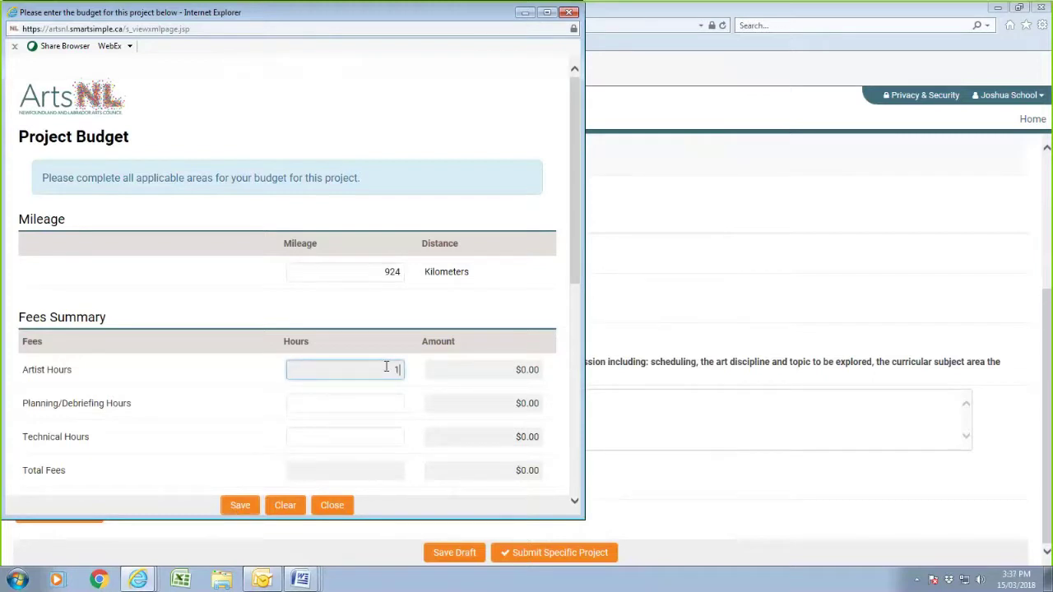
{"action": "type", "text": "10"}
{"action": "left_click", "coordinate": [394, 403]}
{"action": "type", "text": "2"}
{"action": "left_click", "coordinate": [398, 438]}
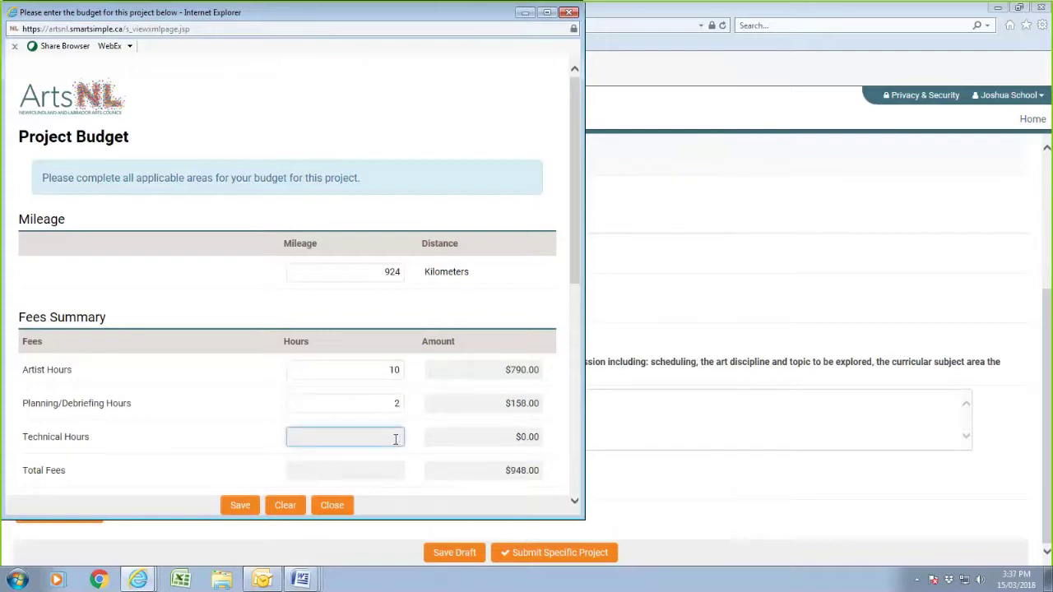
{"action": "type", "text": "10"}
{"action": "left_click", "coordinate": [381, 477]}
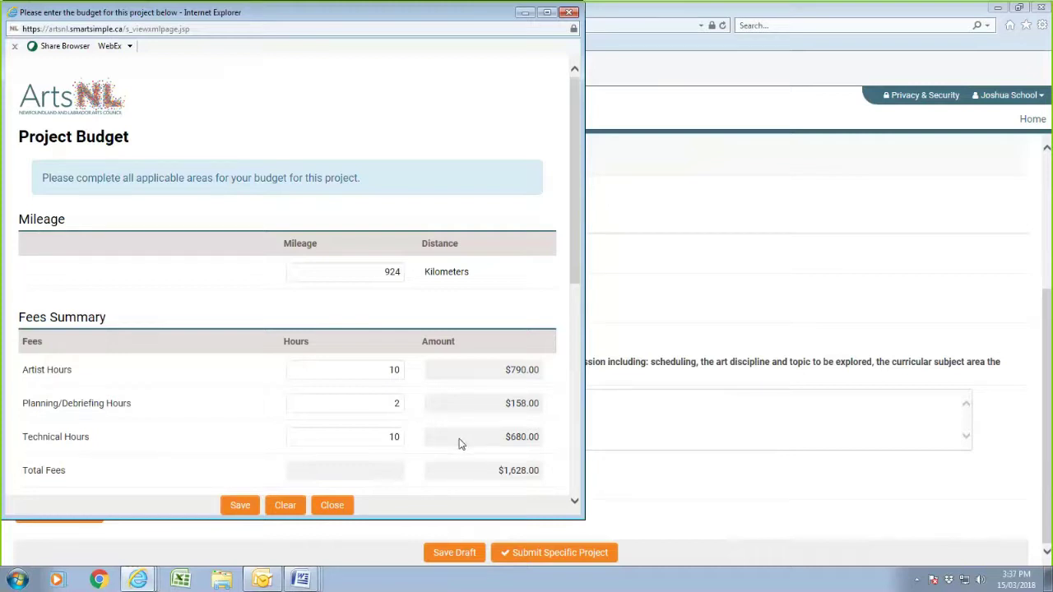
{"action": "scroll", "coordinate": [460, 444], "scroll_direction": "down", "scroll_amount": 5}
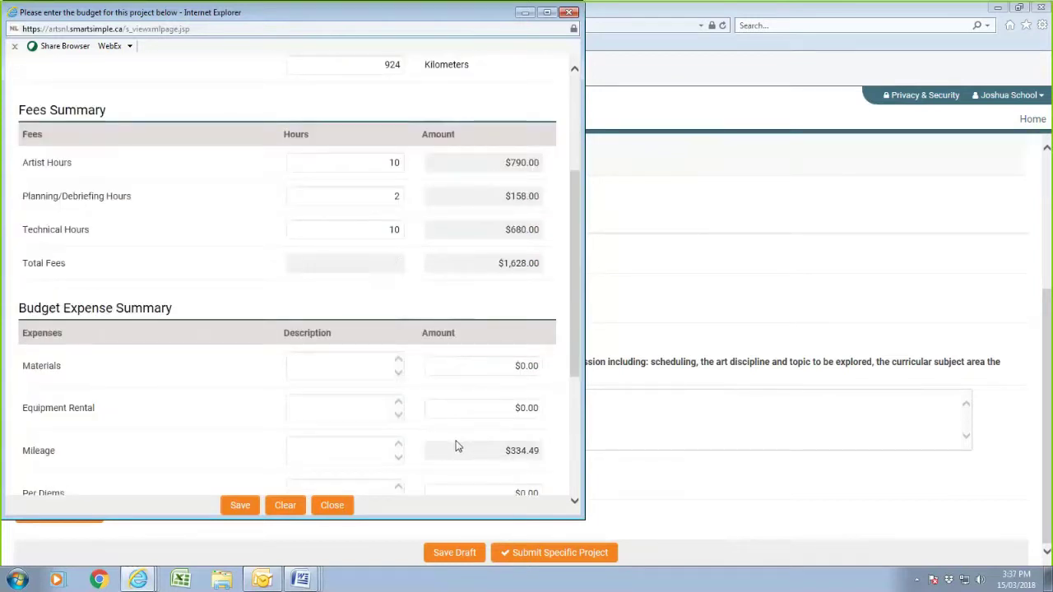
{"action": "scroll", "coordinate": [458, 447], "scroll_direction": "up", "scroll_amount": 2}
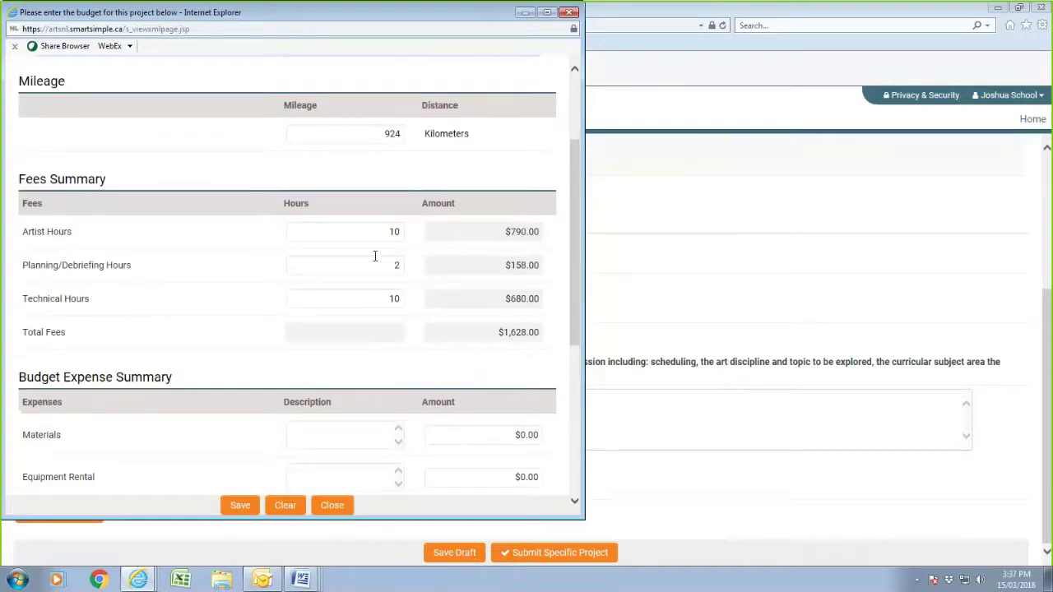
- Save the worksheet and copy the Grade 4 sample's Materials cost line (fabrics, iron-on material, fabric scissors)
{"action": "left_click", "coordinate": [358, 435]}
{"action": "left_click", "coordinate": [242, 507]}
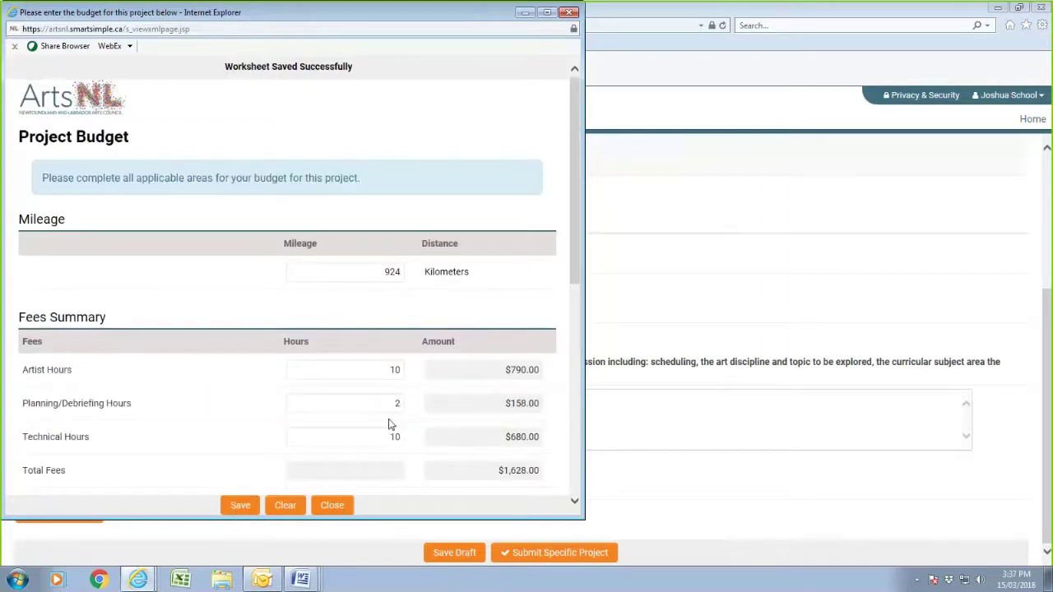
{"action": "scroll", "coordinate": [389, 445], "scroll_direction": "down", "scroll_amount": 3}
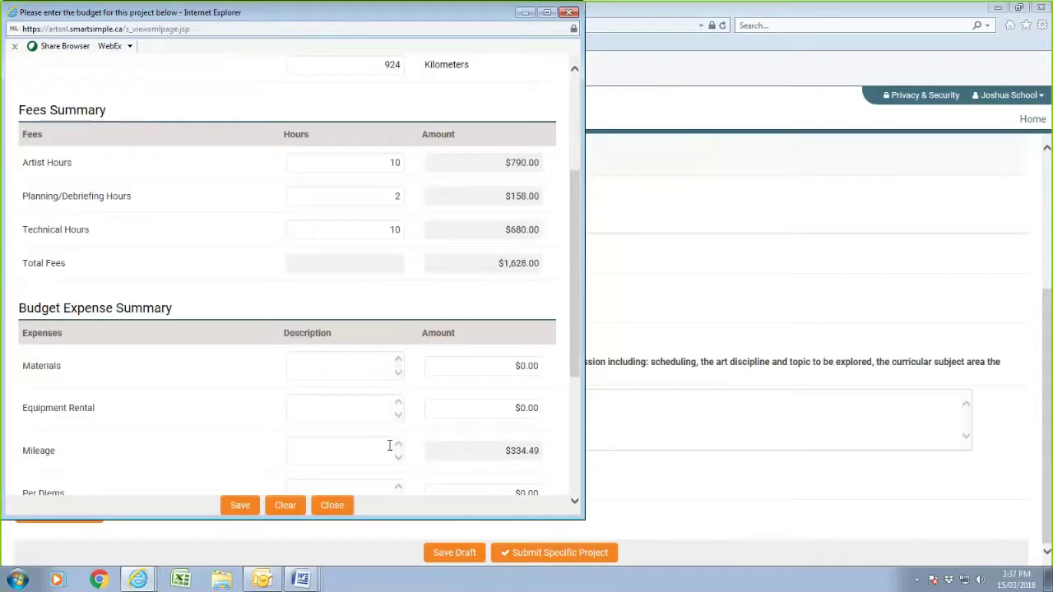
{"action": "mouse_move", "coordinate": [300, 580]}
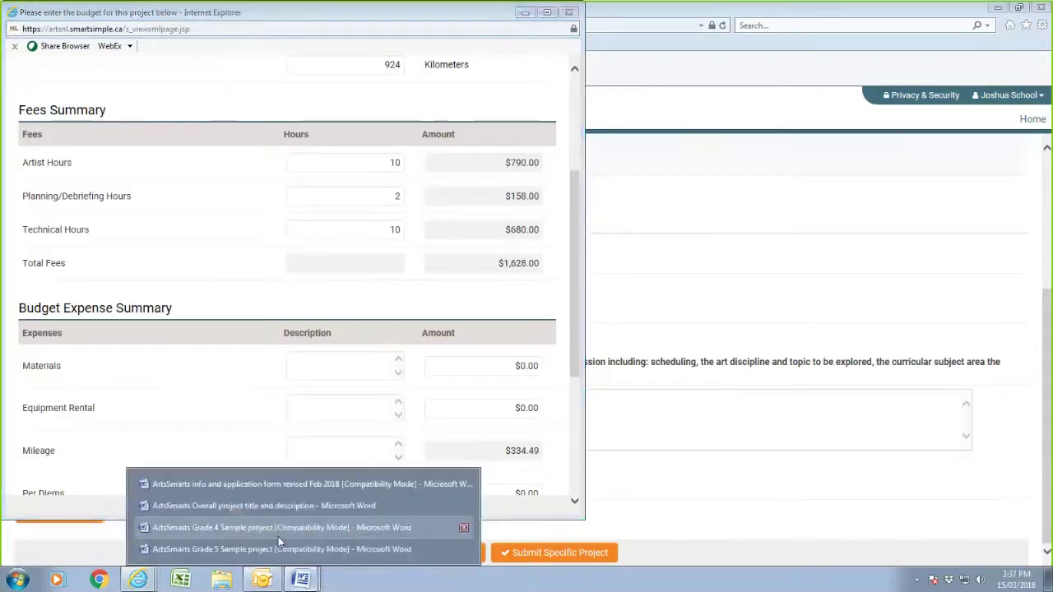
{"action": "left_click", "coordinate": [253, 530]}
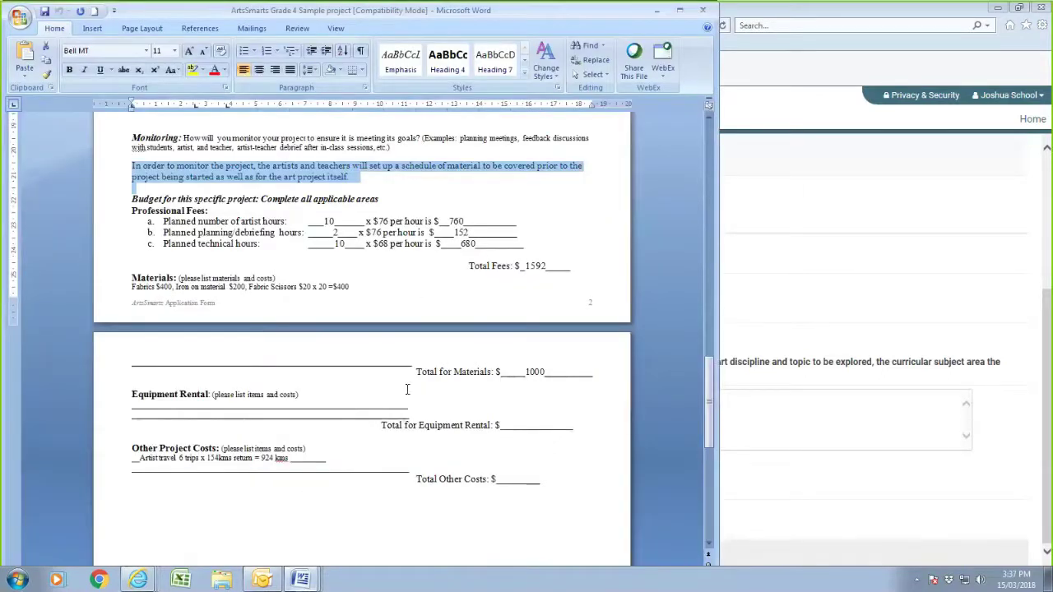
{"action": "left_click_drag", "start_coordinate": [358, 284], "coordinate": [136, 287]}
{"action": "right_click", "coordinate": [141, 290]}
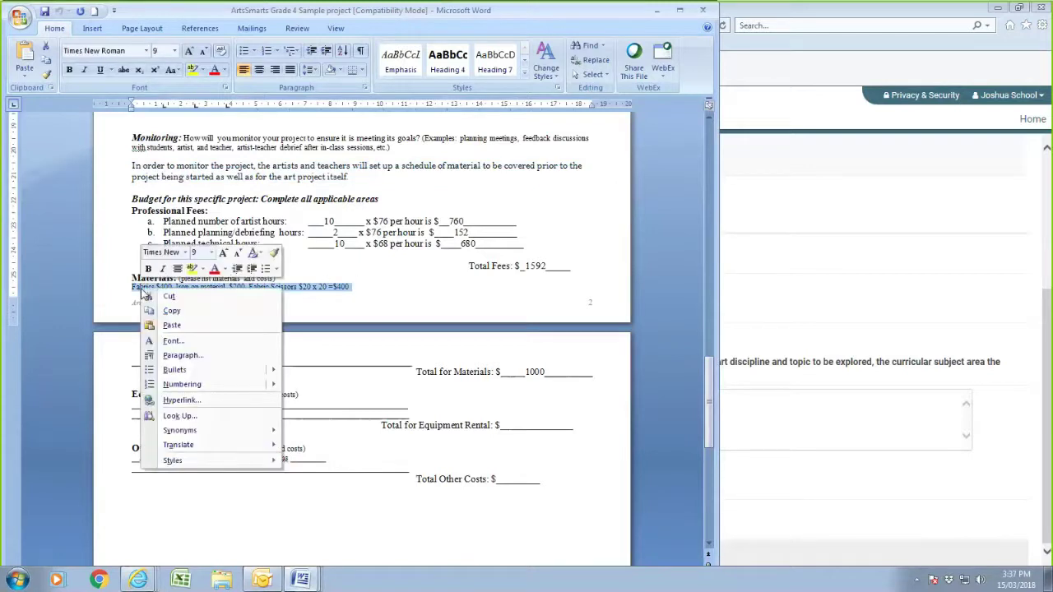
{"action": "left_click", "coordinate": [171, 310]}
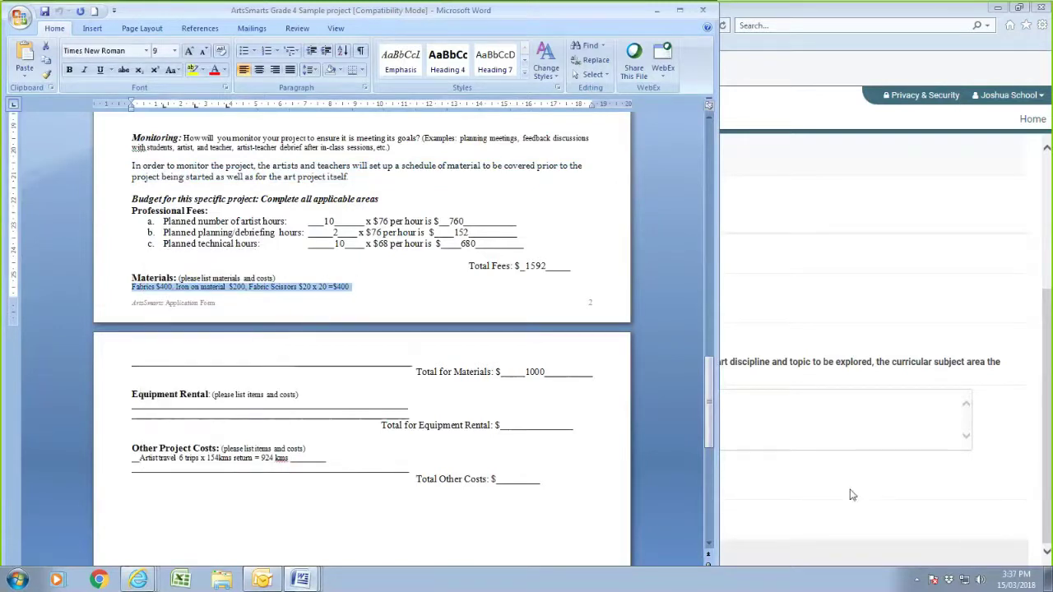
- Paste the copied Materials cost line into the budget worksheet's Materials description
{"action": "left_click", "coordinate": [852, 494]}
{"action": "left_click", "coordinate": [80, 292]}
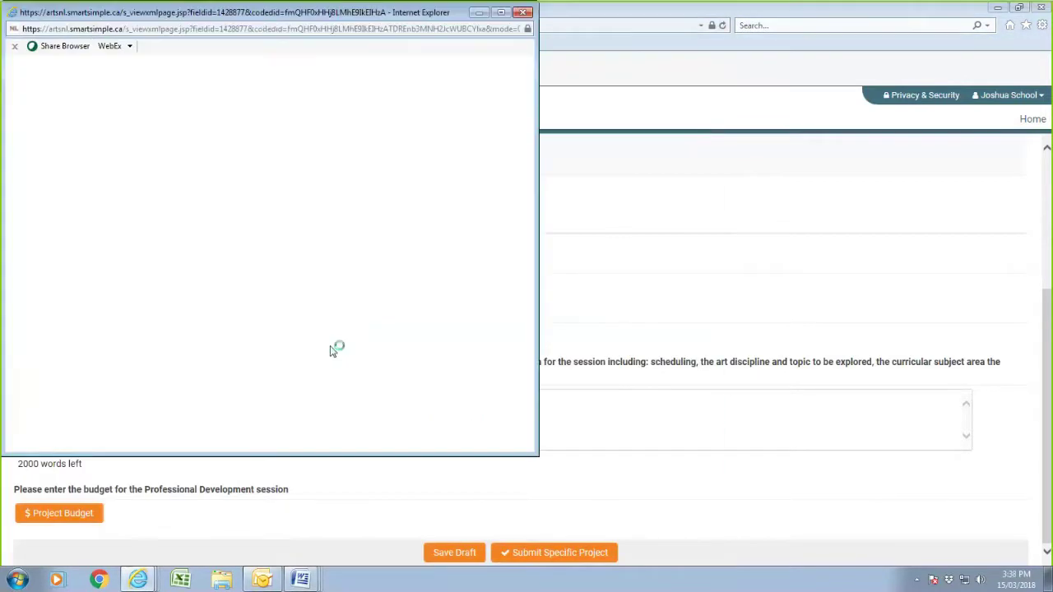
{"action": "scroll", "coordinate": [331, 347], "scroll_direction": "down", "scroll_amount": 3}
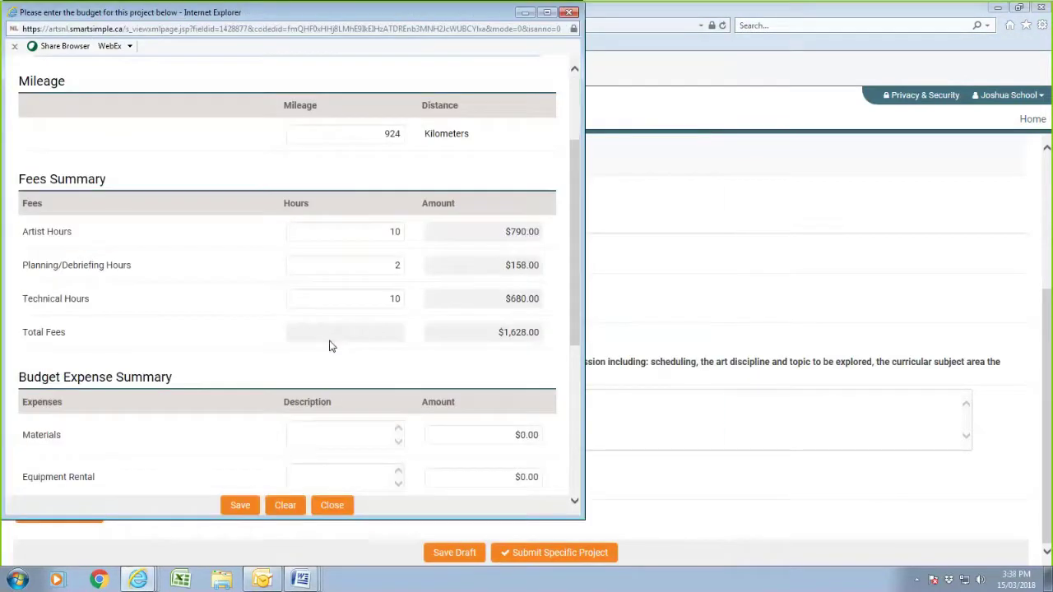
{"action": "scroll", "coordinate": [329, 345], "scroll_direction": "down", "scroll_amount": 2}
{"action": "left_click", "coordinate": [342, 291]}
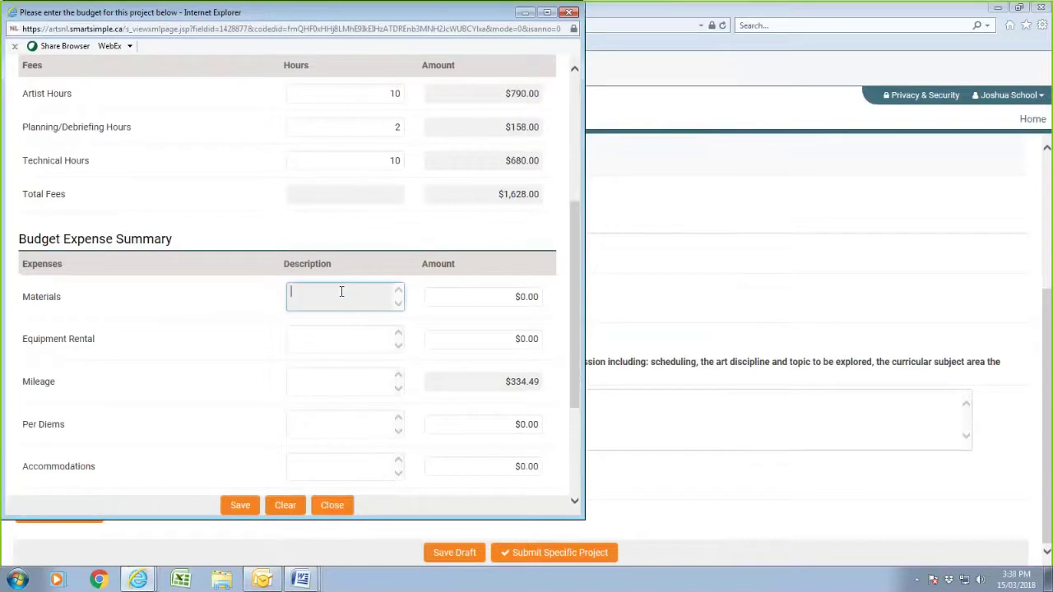
{"action": "right_click", "coordinate": [341, 291]}
{"action": "left_click", "coordinate": [384, 350]}
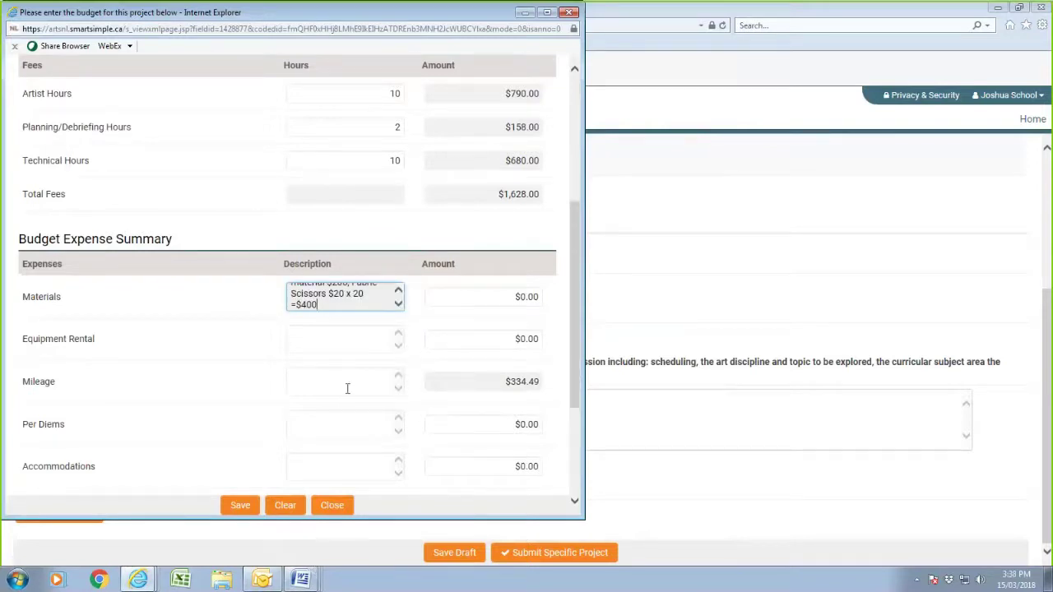
{"action": "left_click", "coordinate": [302, 580]}
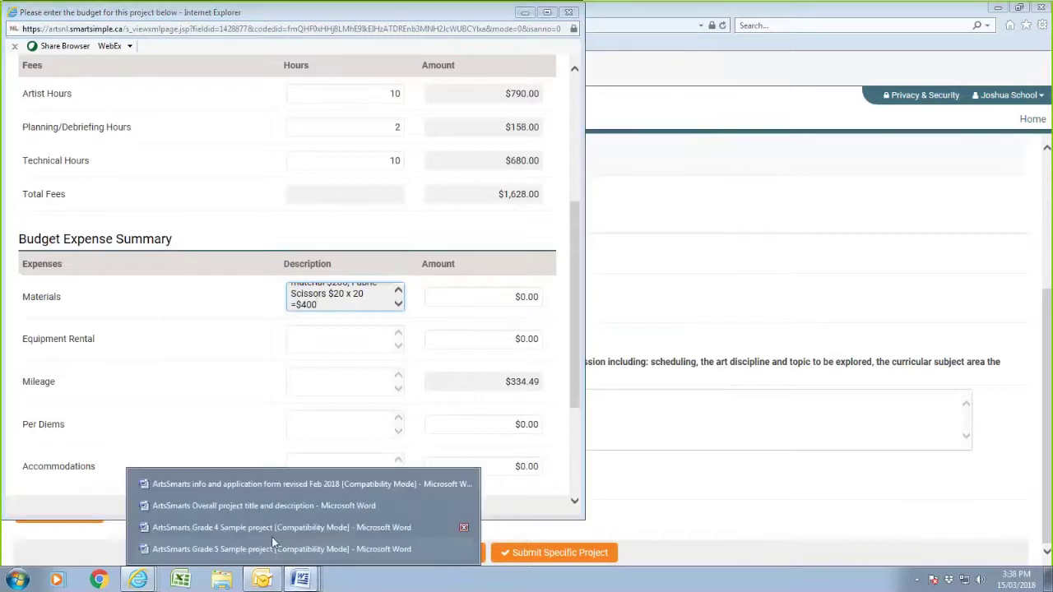
{"action": "left_click", "coordinate": [259, 533]}
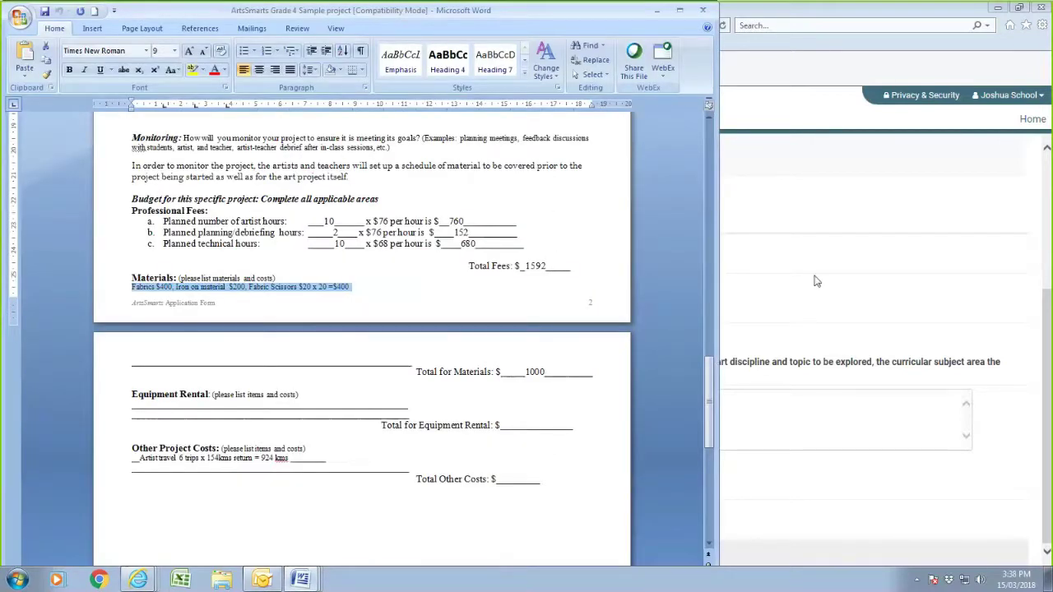
{"action": "left_click", "coordinate": [802, 307]}
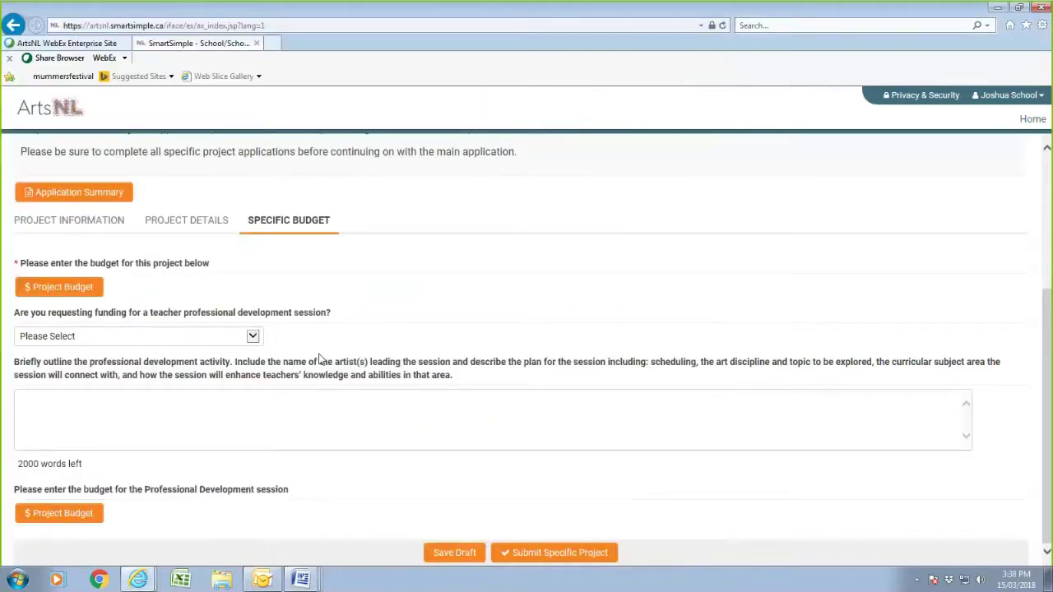
- Paste the fabrics, iron-on material and scissors cost list into the Materials description
{"action": "left_click", "coordinate": [78, 288]}
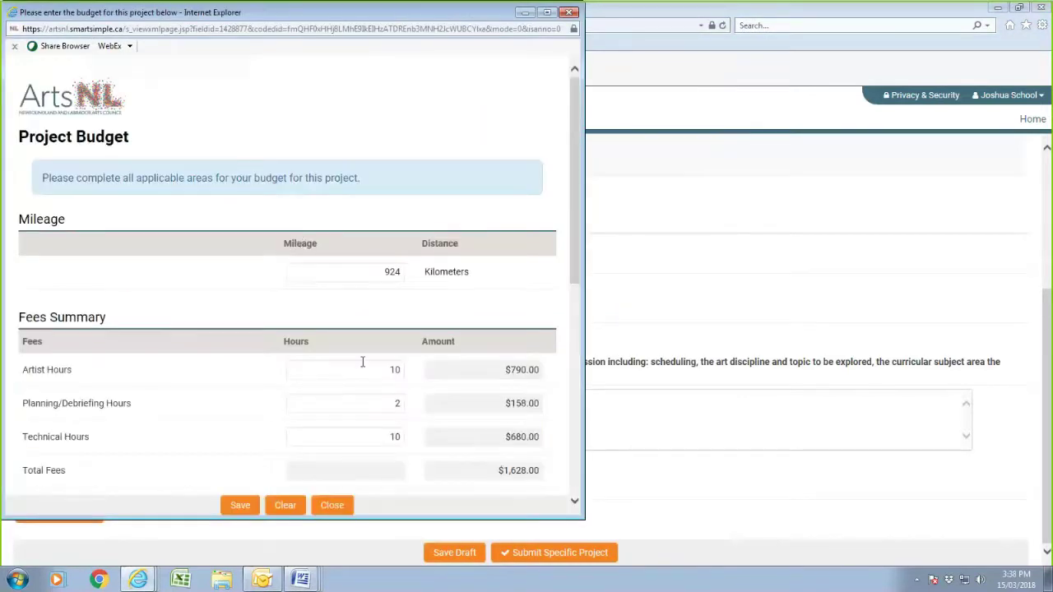
{"action": "scroll", "coordinate": [359, 366], "scroll_direction": "down", "scroll_amount": 3}
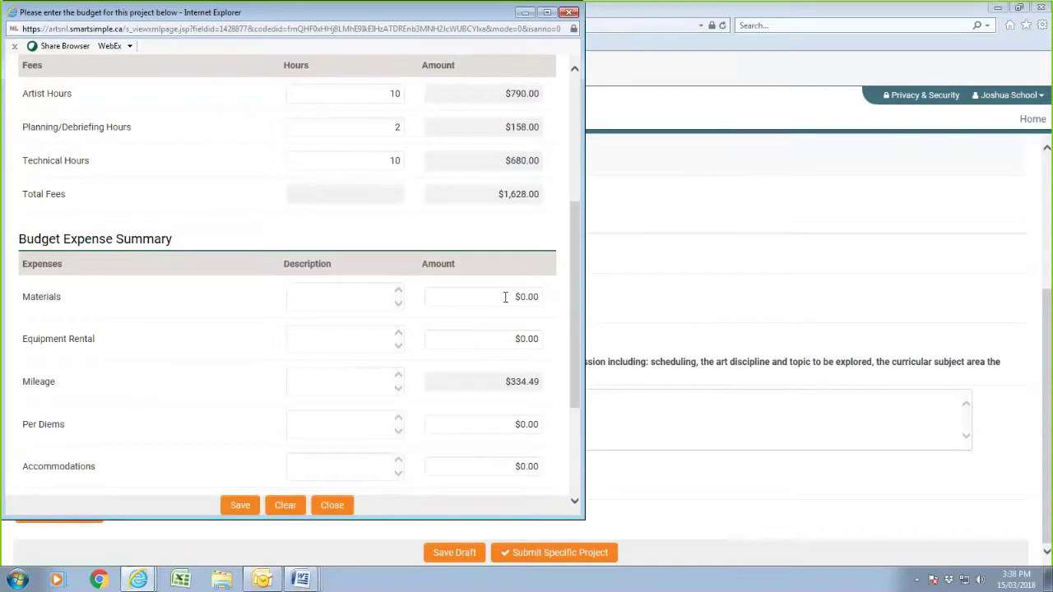
{"action": "left_click", "coordinate": [353, 291]}
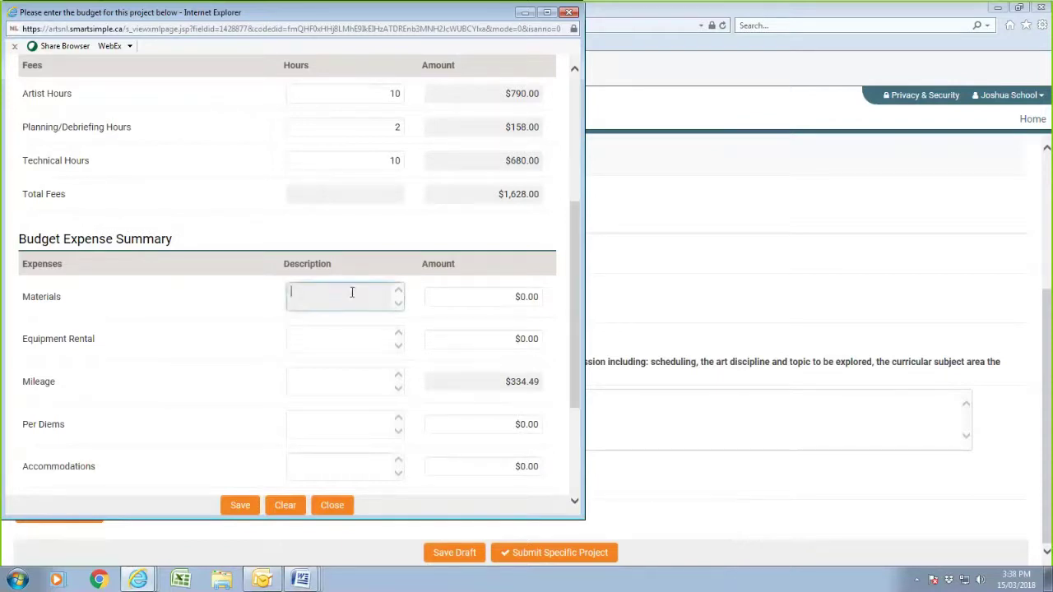
{"action": "right_click", "coordinate": [353, 293]}
{"action": "left_click", "coordinate": [384, 350]}
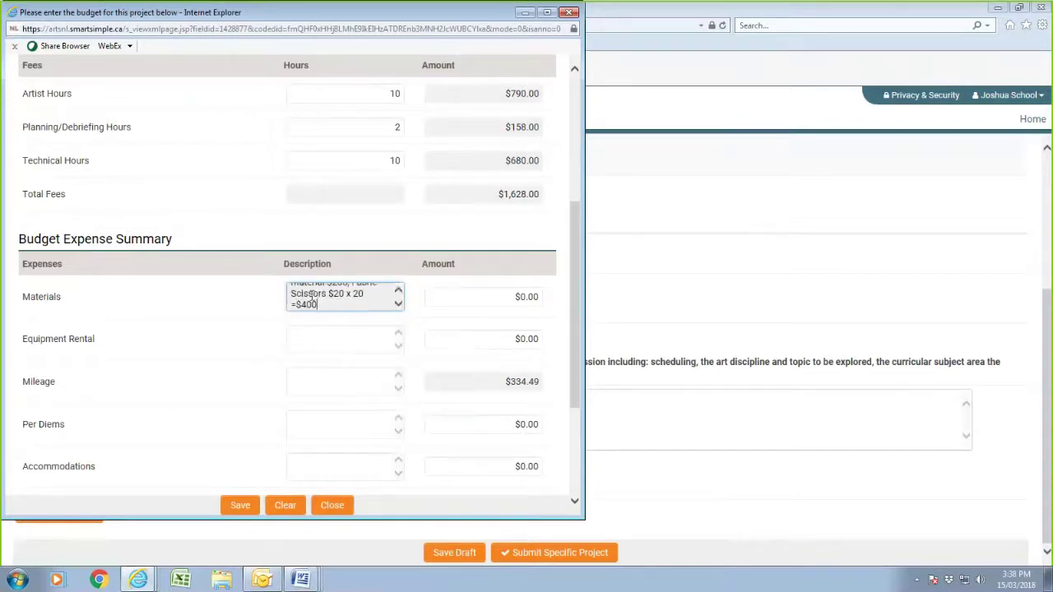
- Set the Materials amount to 1000 and save, bringing total project cost to $2,962.49
{"action": "left_click", "coordinate": [506, 297]}
{"action": "type", "text": "1000"}
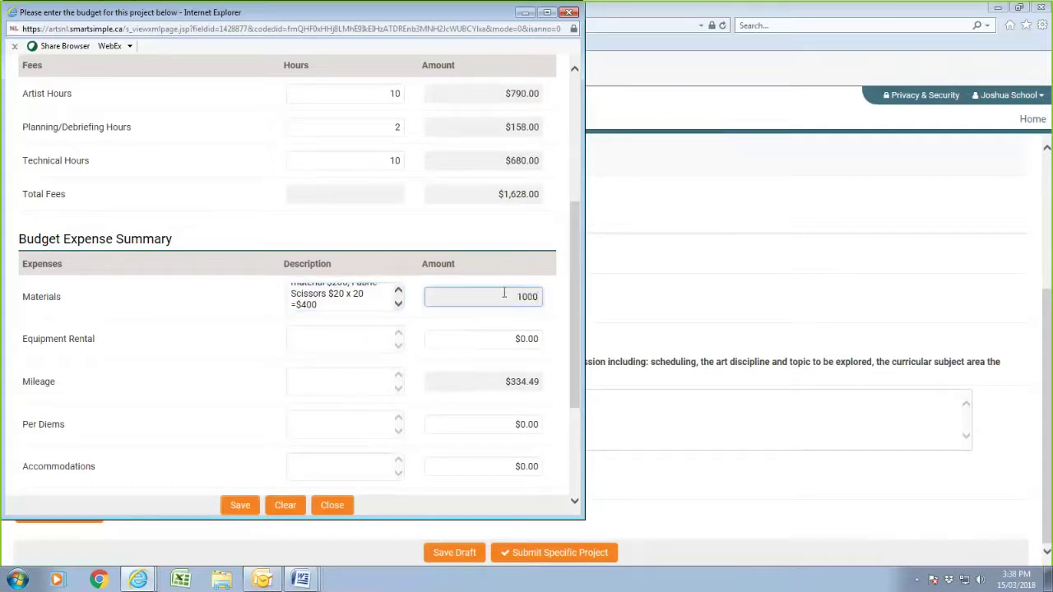
{"action": "left_click", "coordinate": [240, 505]}
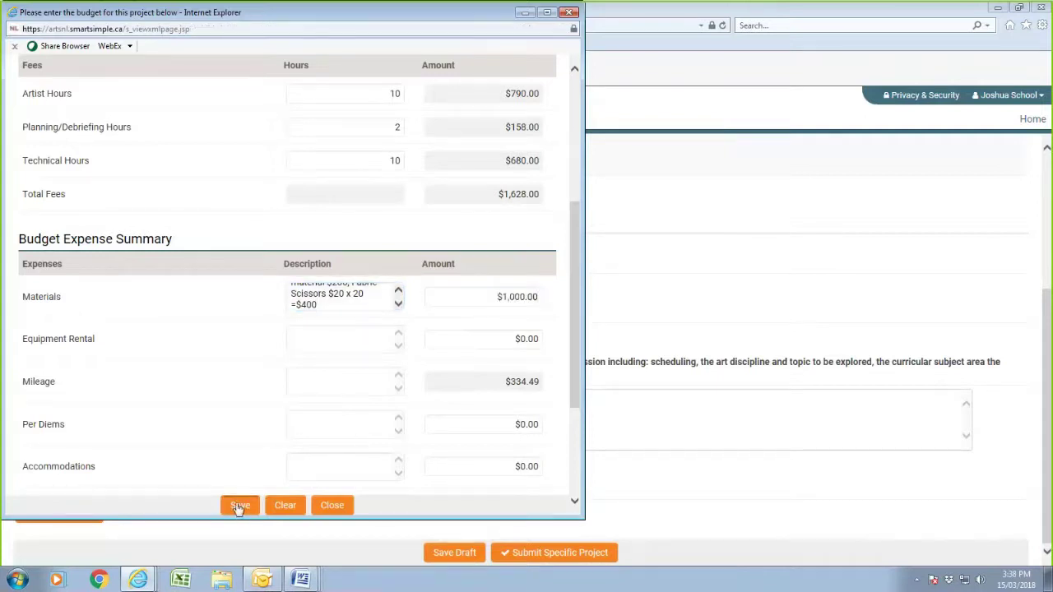
{"action": "scroll", "coordinate": [227, 455], "scroll_direction": "down", "scroll_amount": 2}
{"action": "scroll", "coordinate": [227, 458], "scroll_direction": "down", "scroll_amount": 1}
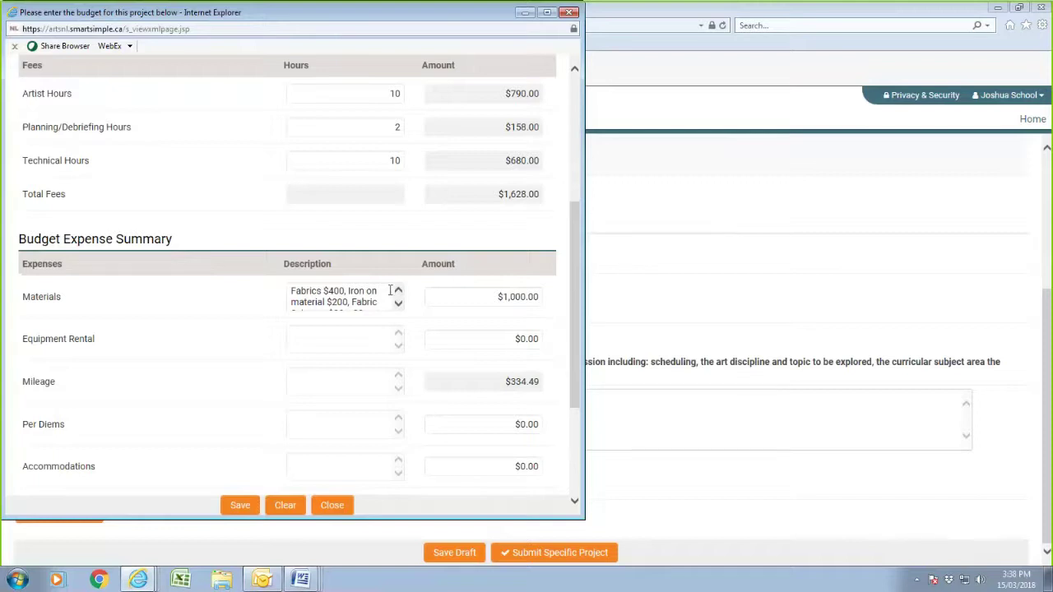
{"action": "scroll", "coordinate": [377, 306], "scroll_direction": "down", "scroll_amount": 1}
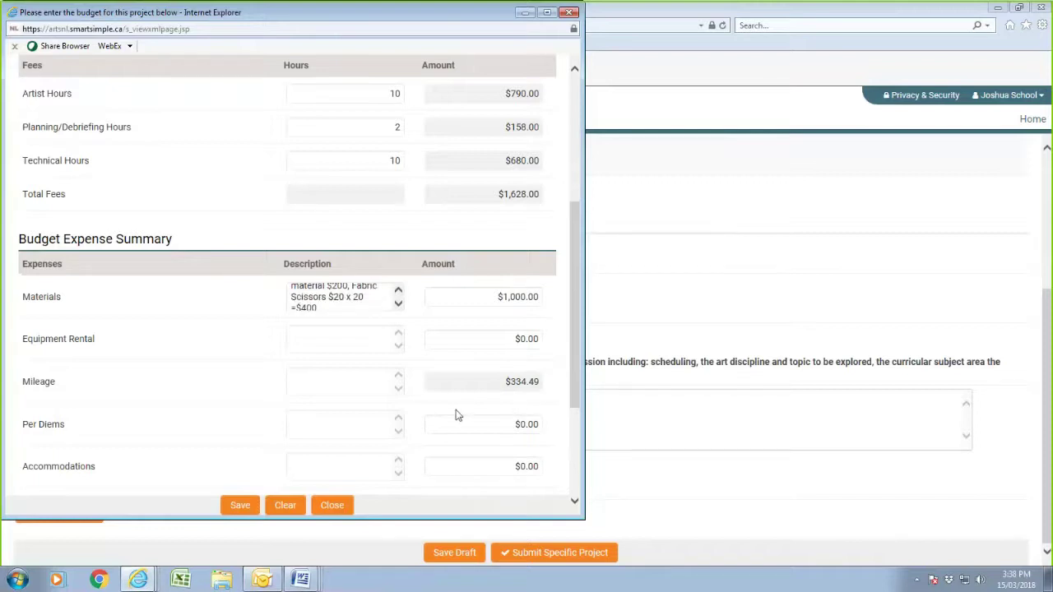
{"action": "scroll", "coordinate": [457, 414], "scroll_direction": "down", "scroll_amount": 3}
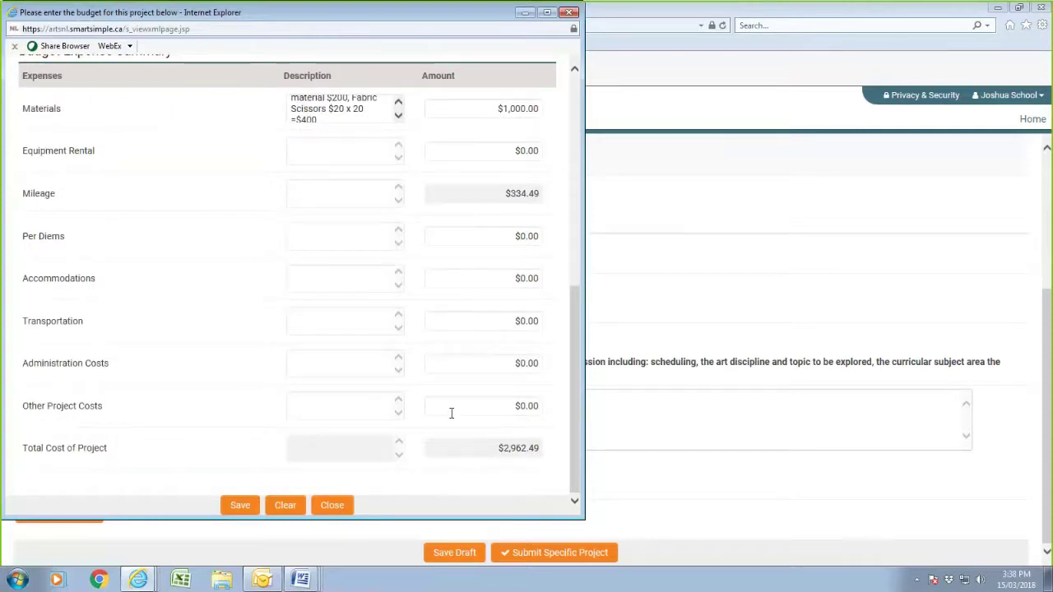
{"action": "scroll", "coordinate": [451, 413], "scroll_direction": "up", "scroll_amount": 5}
{"action": "scroll", "coordinate": [450, 422], "scroll_direction": "down", "scroll_amount": 5}
{"action": "left_click", "coordinate": [239, 507]}
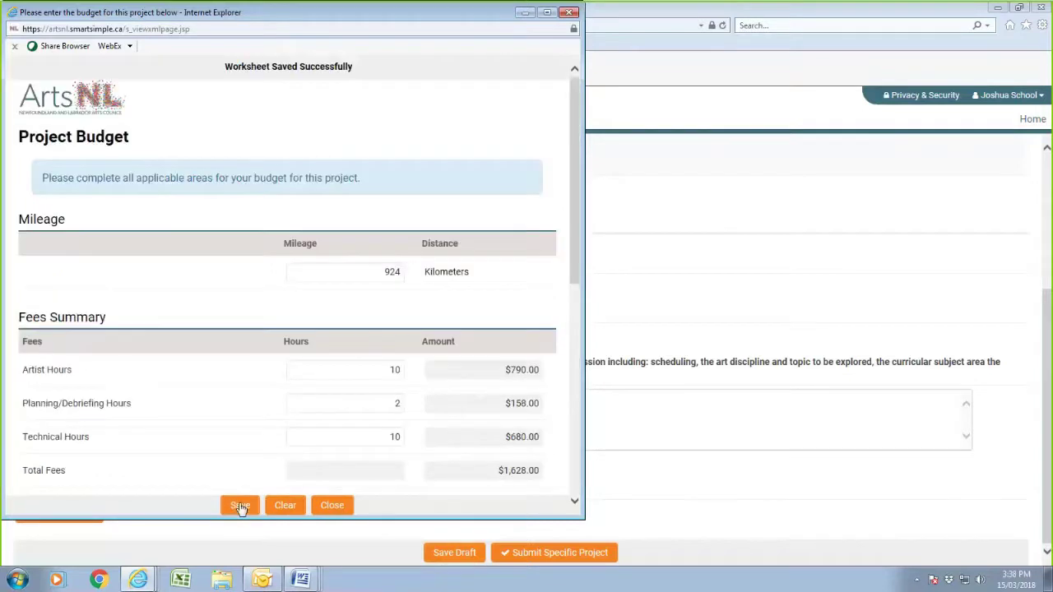
- Close the budget worksheet, save the draft and submit The Pattern in Inuit Stories
{"action": "left_click", "coordinate": [334, 507]}
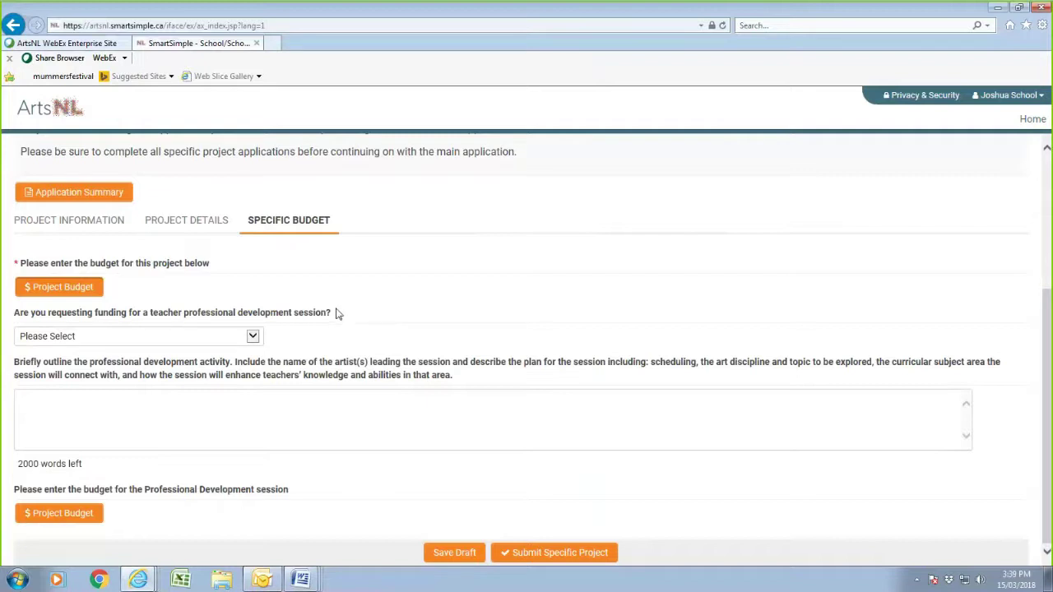
{"action": "left_click", "coordinate": [436, 552]}
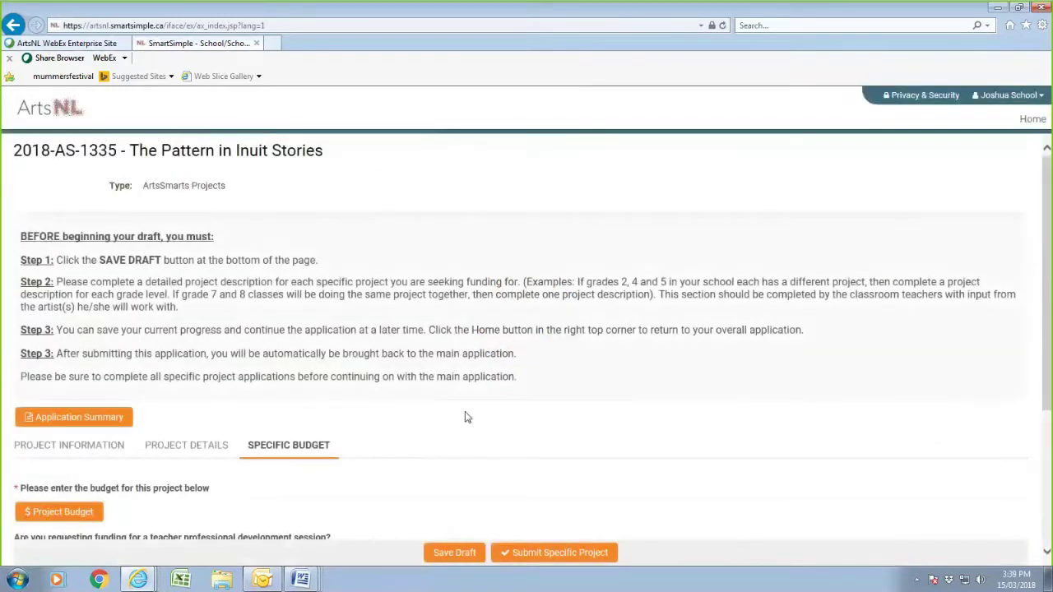
{"action": "scroll", "coordinate": [465, 420], "scroll_direction": "down", "scroll_amount": 1}
{"action": "scroll", "coordinate": [466, 420], "scroll_direction": "down", "scroll_amount": 2}
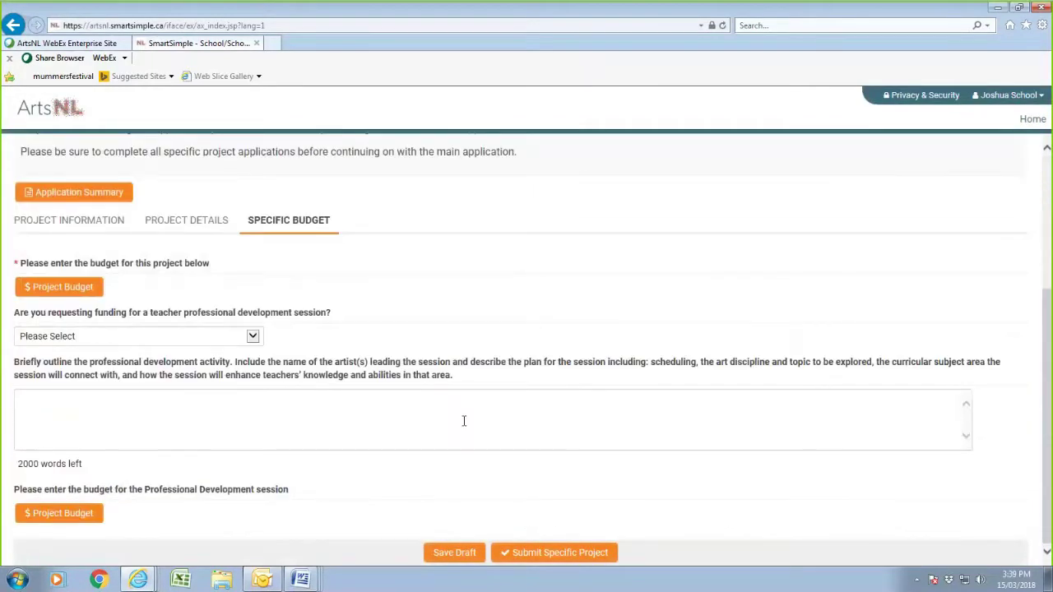
{"action": "left_click", "coordinate": [548, 558]}
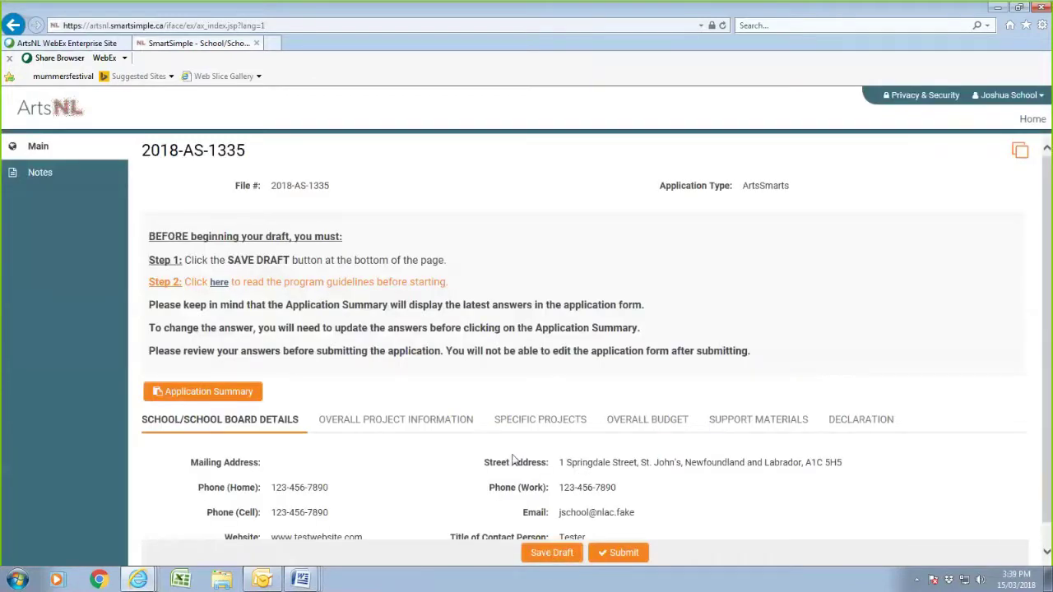
{"action": "scroll", "coordinate": [520, 440], "scroll_direction": "down", "scroll_amount": 1}
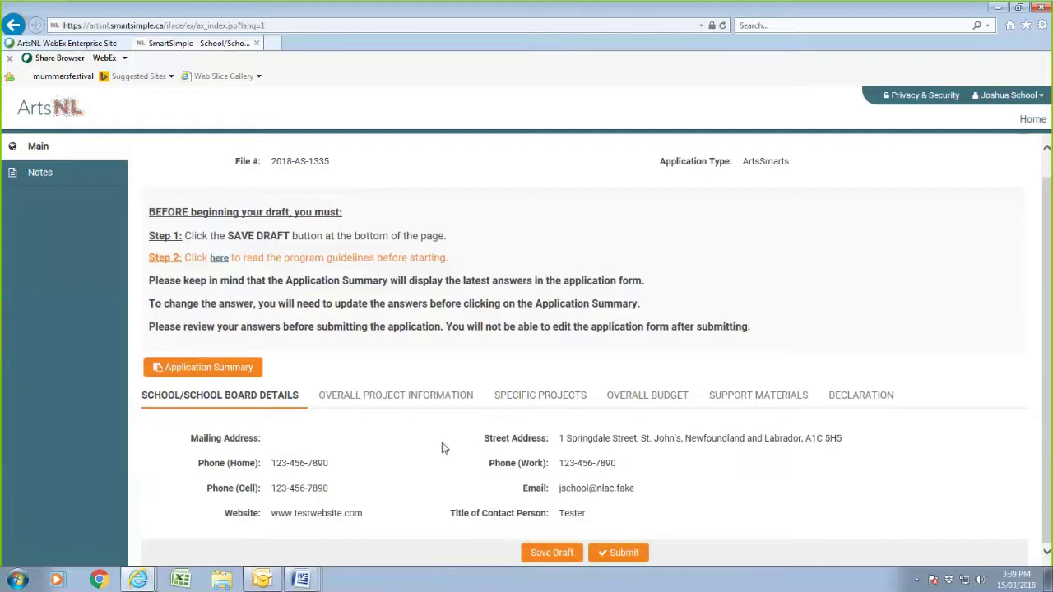
- Open the Felting Our History project from Specific Projects and bring up its Teachers Involved list
{"action": "left_click", "coordinate": [527, 399]}
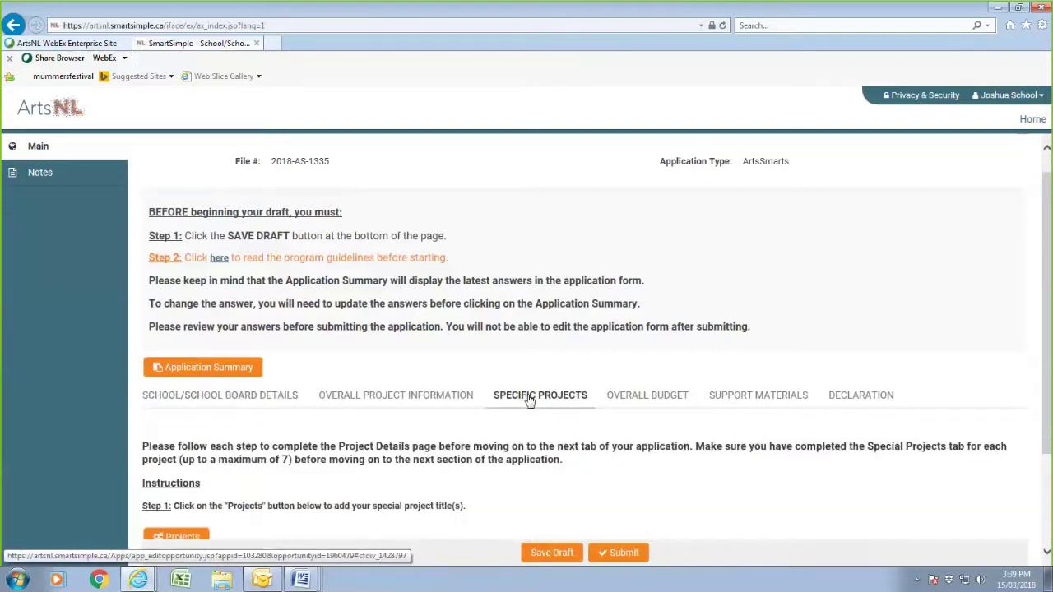
{"action": "scroll", "coordinate": [494, 395], "scroll_direction": "down", "scroll_amount": 2}
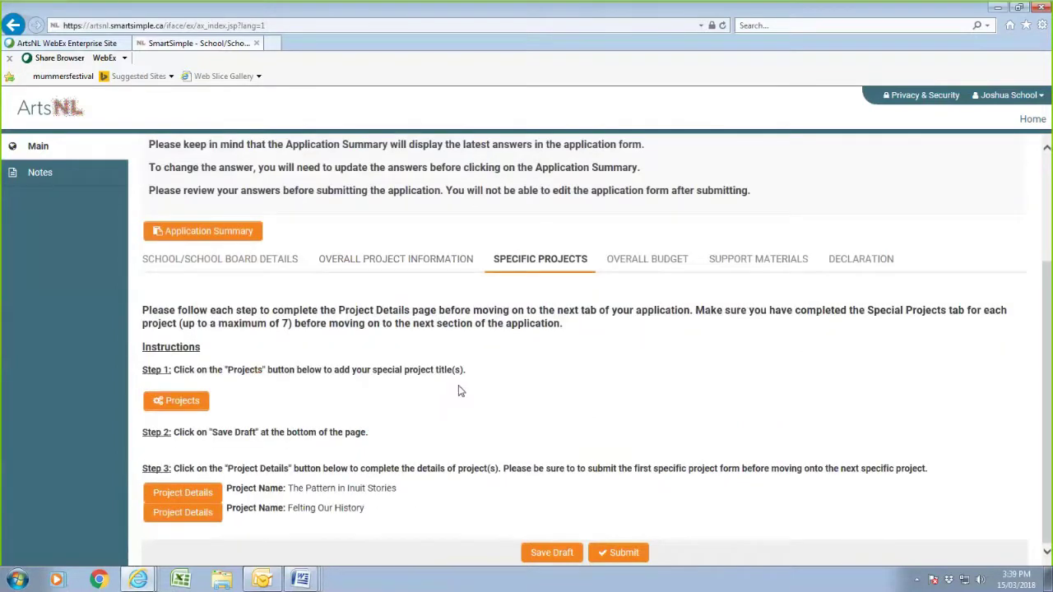
{"action": "left_click", "coordinate": [176, 514]}
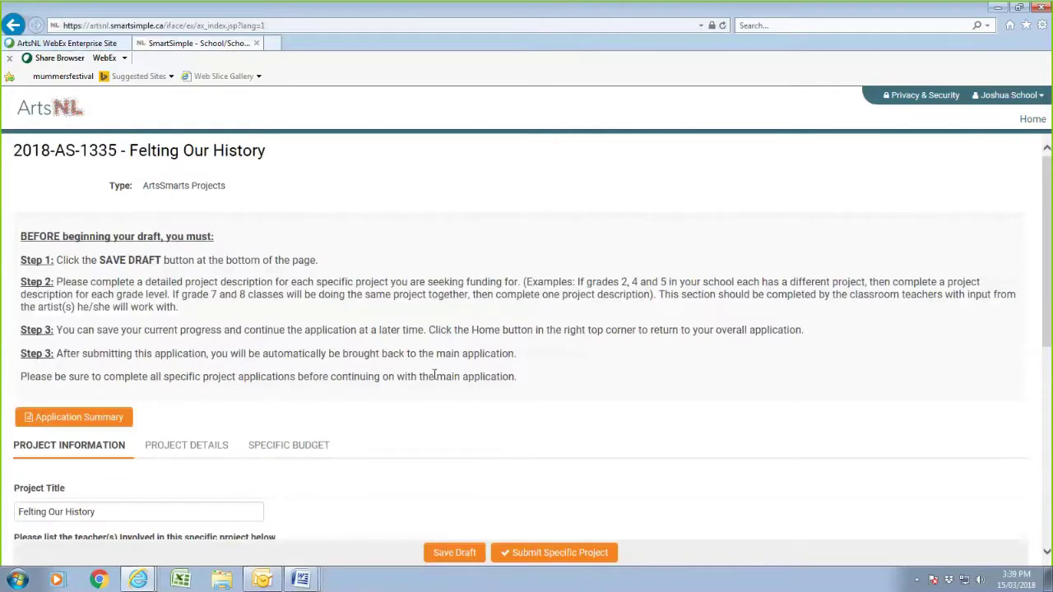
{"action": "scroll", "coordinate": [433, 382], "scroll_direction": "down", "scroll_amount": 1}
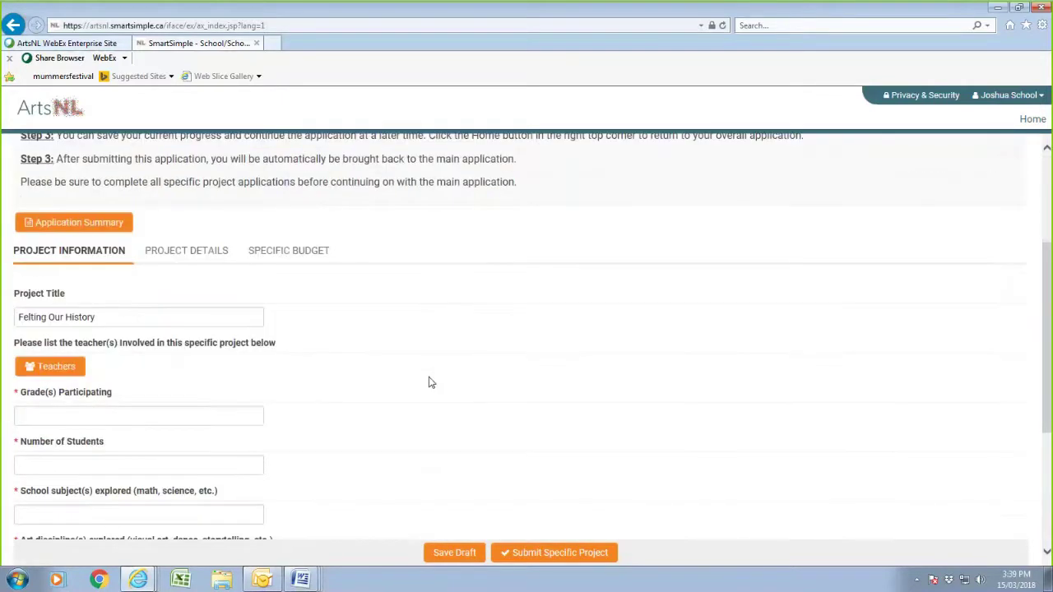
{"action": "left_click", "coordinate": [75, 374]}
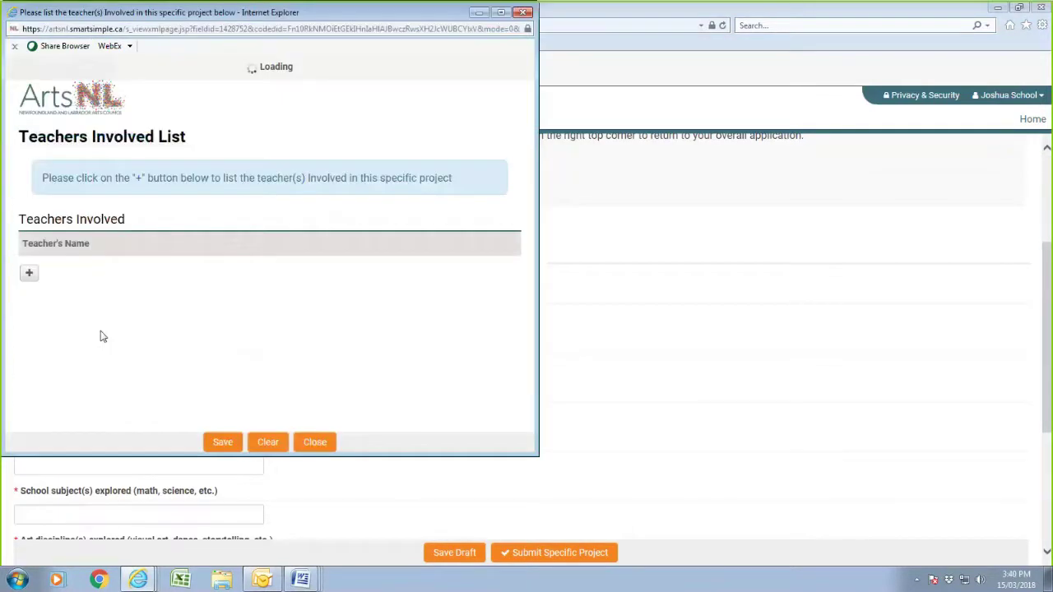
- Add two rows to the Teachers Involved List with each teacher's full name, then save and close it
{"action": "left_click", "coordinate": [29, 272]}
{"action": "left_click", "coordinate": [68, 272]}
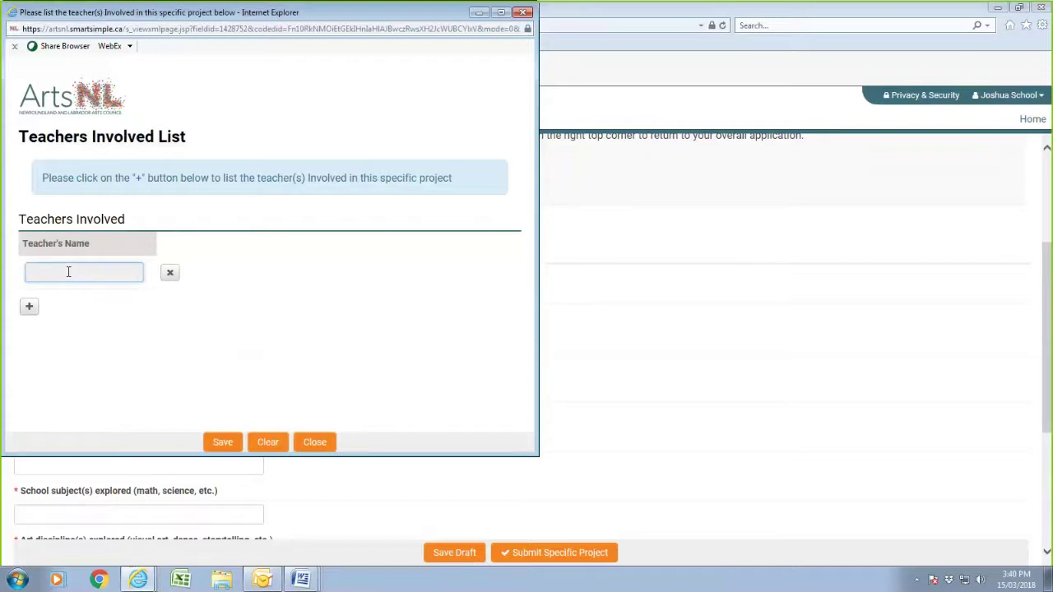
{"action": "type", "text": "John Jones"}
{"action": "left_click", "coordinate": [29, 306]}
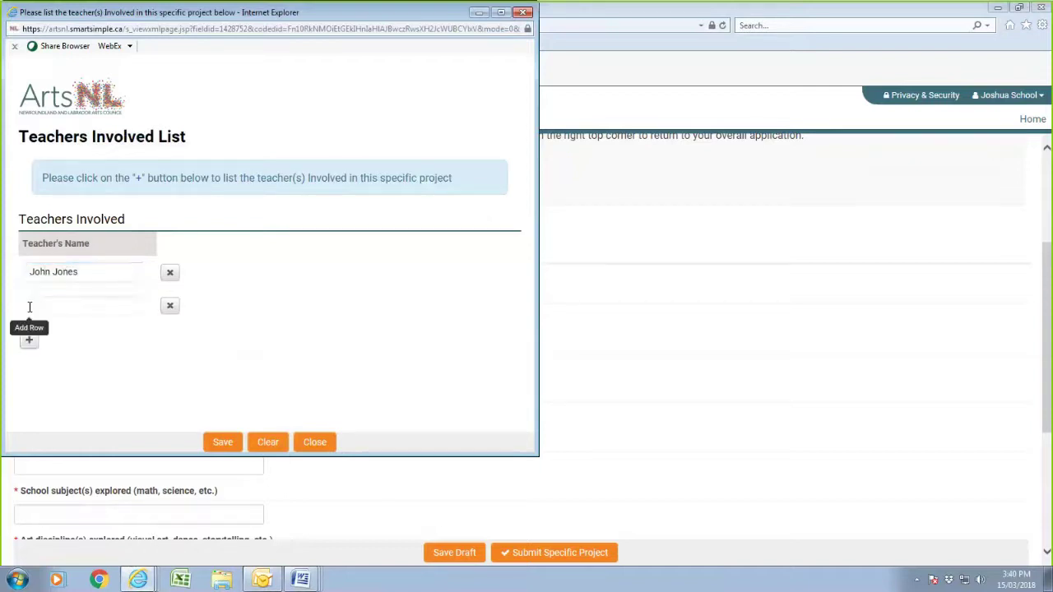
{"action": "left_click", "coordinate": [40, 304]}
{"action": "type", "text": "jude Smith"}
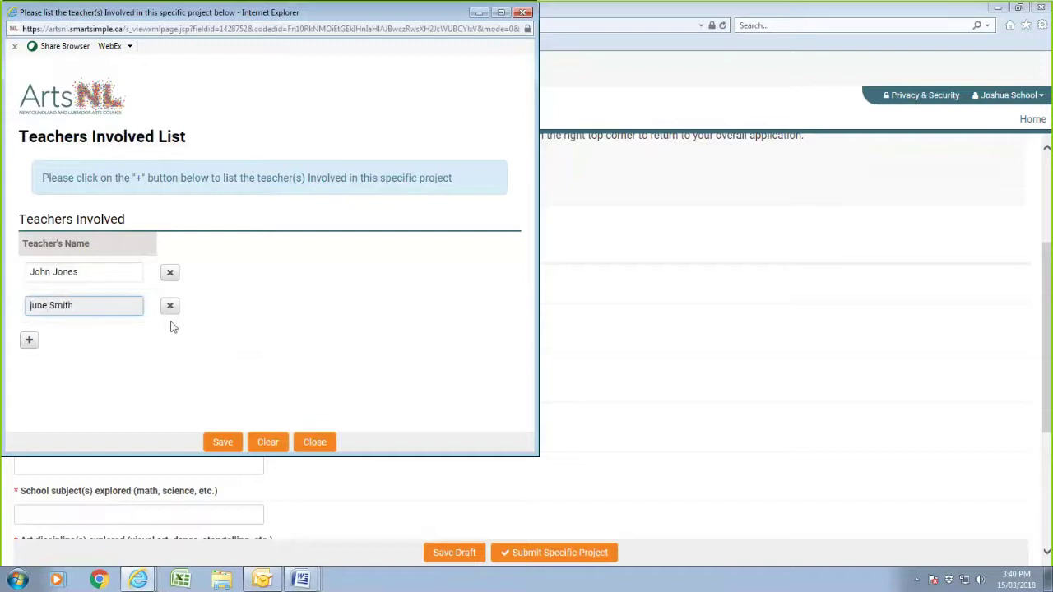
{"action": "left_click", "coordinate": [221, 442]}
{"action": "left_click", "coordinate": [316, 442]}
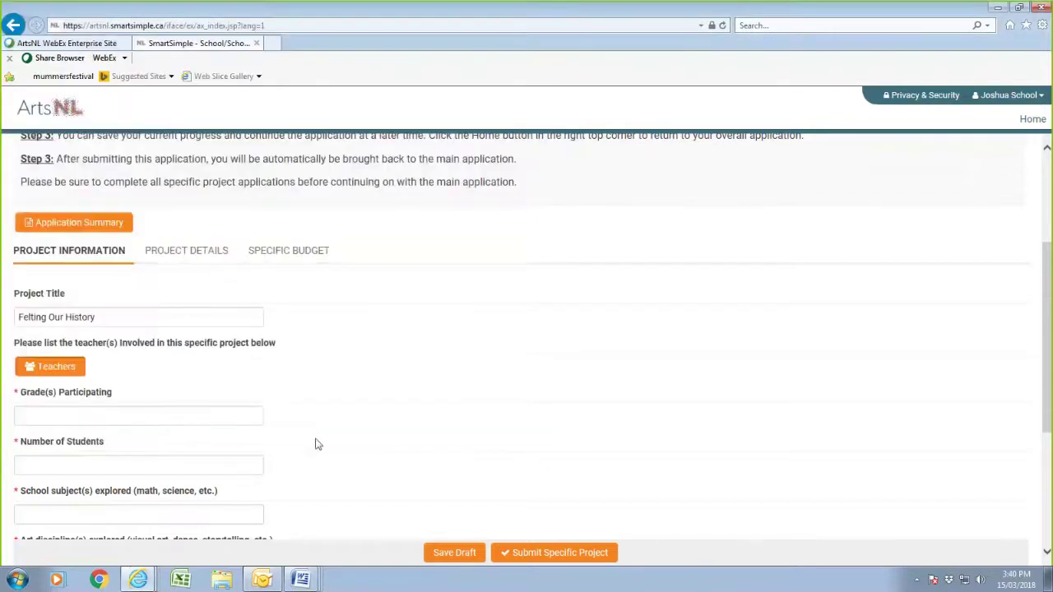
- Enter Grade 5 as the participating grade and 52 as the number of students
{"action": "left_click", "coordinate": [48, 417]}
{"action": "type", "text": "Grade 5"}
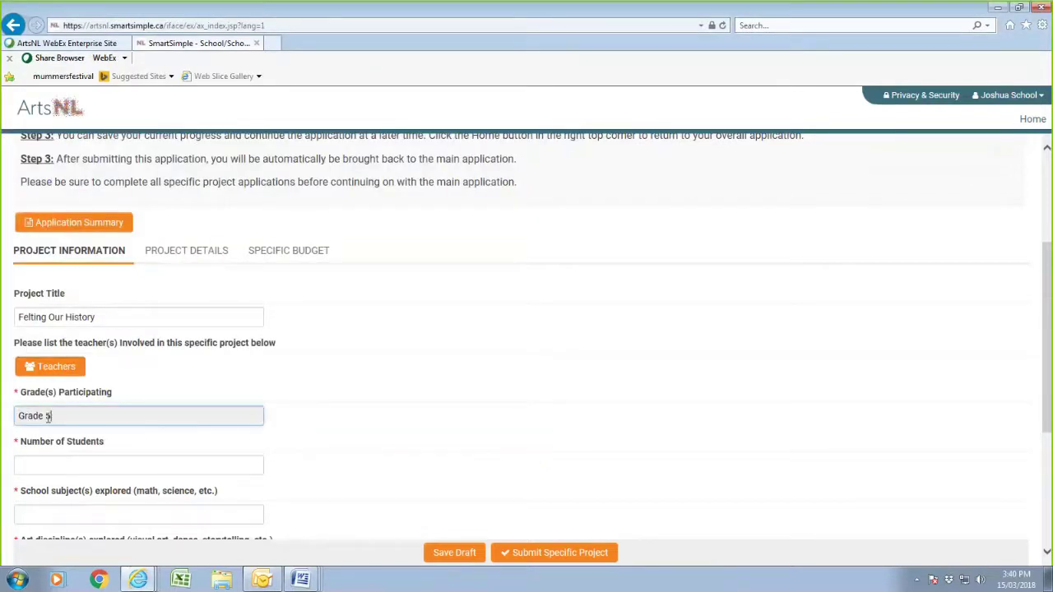
{"action": "left_click", "coordinate": [38, 469]}
{"action": "type", "text": "52"}
- Copy the school subjects from the Grade 5 Word sample into the school subjects field
{"action": "scroll", "coordinate": [43, 475], "scroll_direction": "down", "scroll_amount": 2}
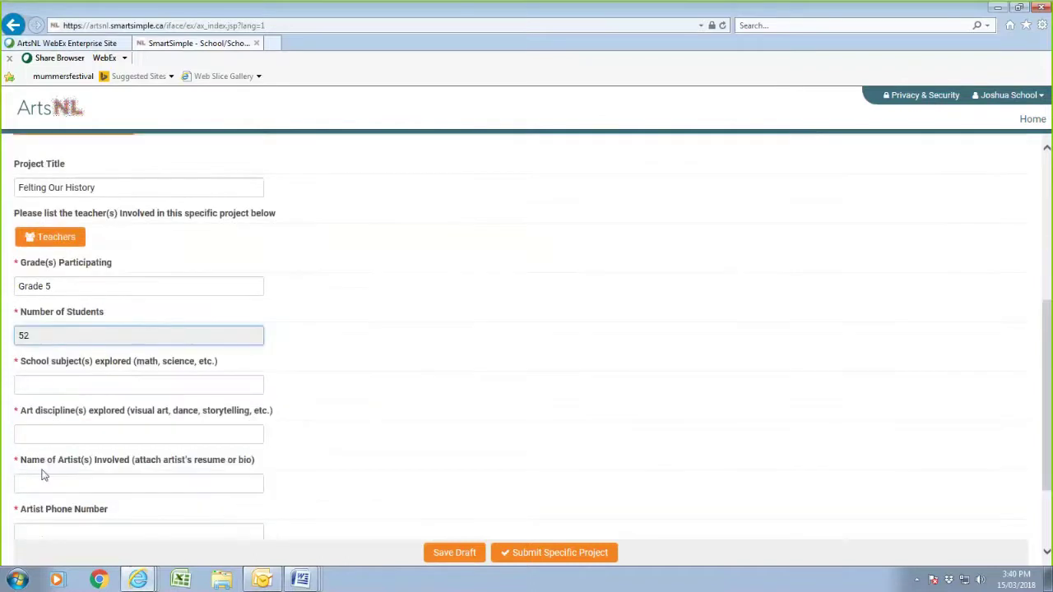
{"action": "left_click", "coordinate": [48, 384]}
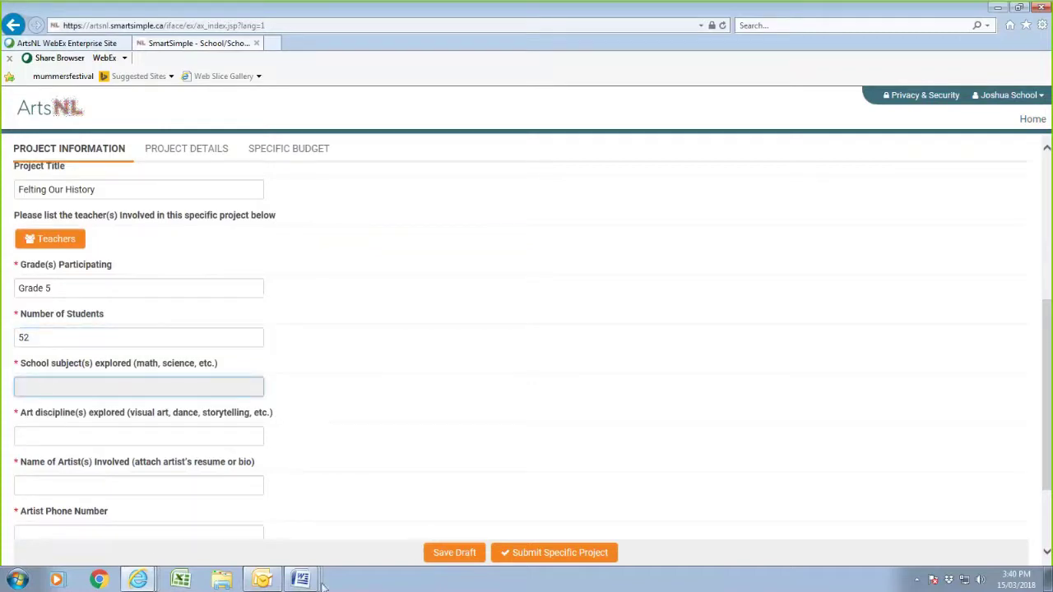
{"action": "mouse_move", "coordinate": [303, 580]}
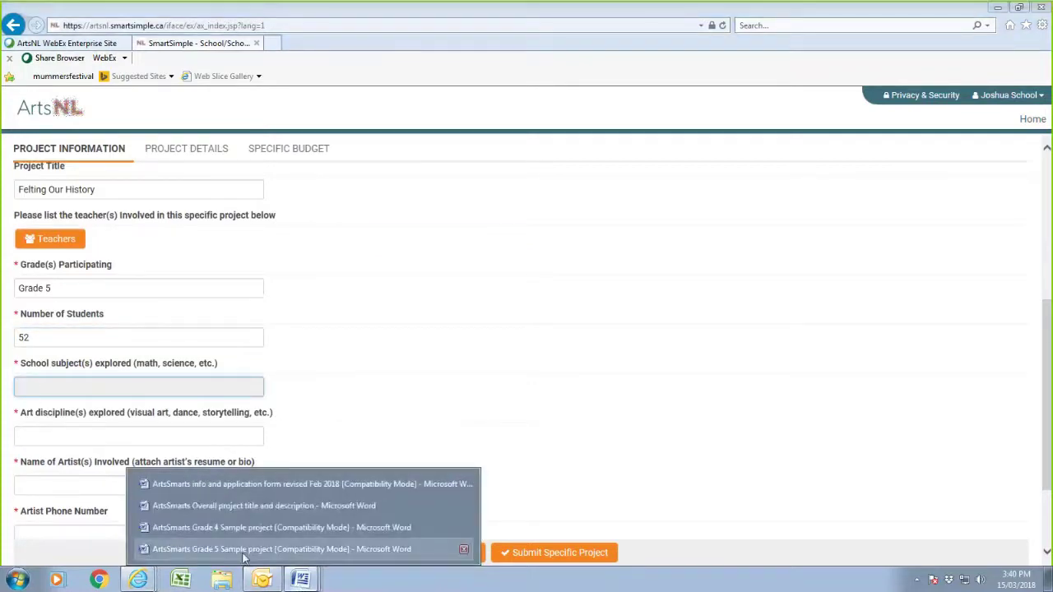
{"action": "left_click", "coordinate": [243, 557]}
{"action": "left_click_drag", "start_coordinate": [524, 320], "coordinate": [325, 327]}
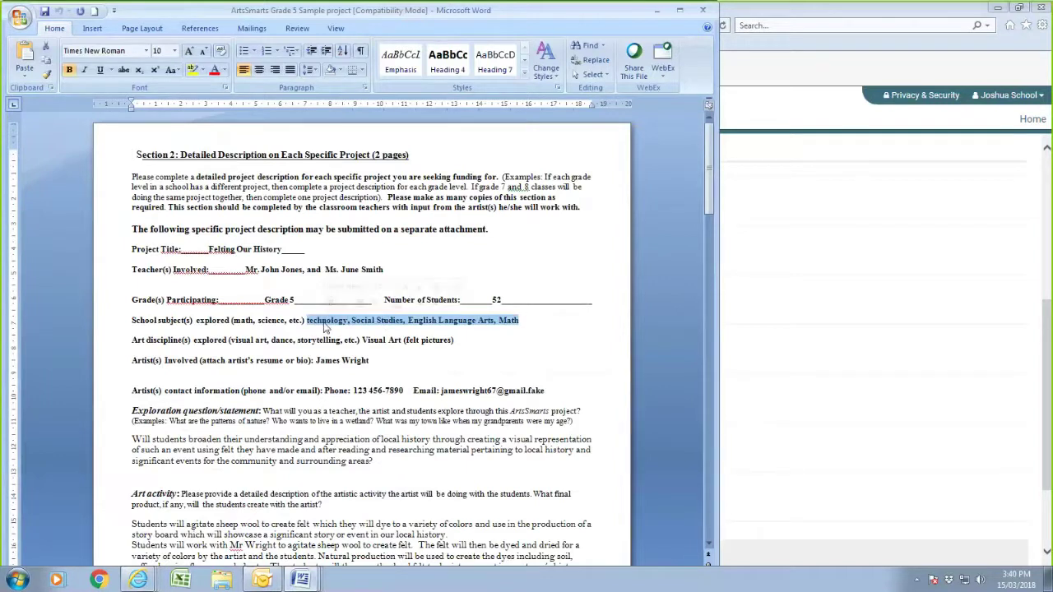
{"action": "right_click", "coordinate": [325, 327]}
{"action": "left_click", "coordinate": [347, 347]}
{"action": "left_click", "coordinate": [862, 464]}
{"action": "left_click", "coordinate": [58, 385]}
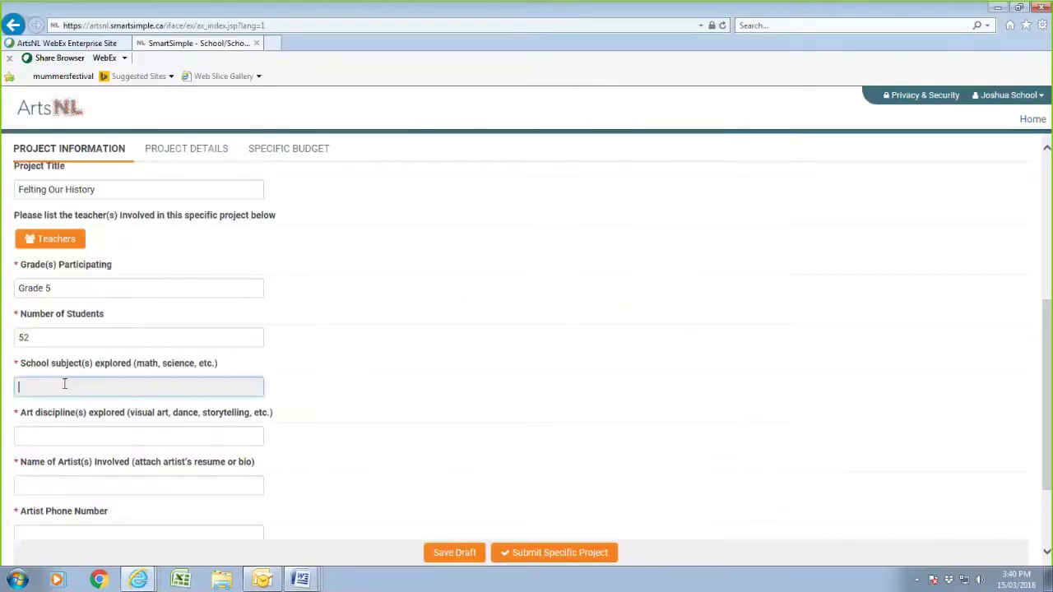
{"action": "right_click", "coordinate": [64, 387]}
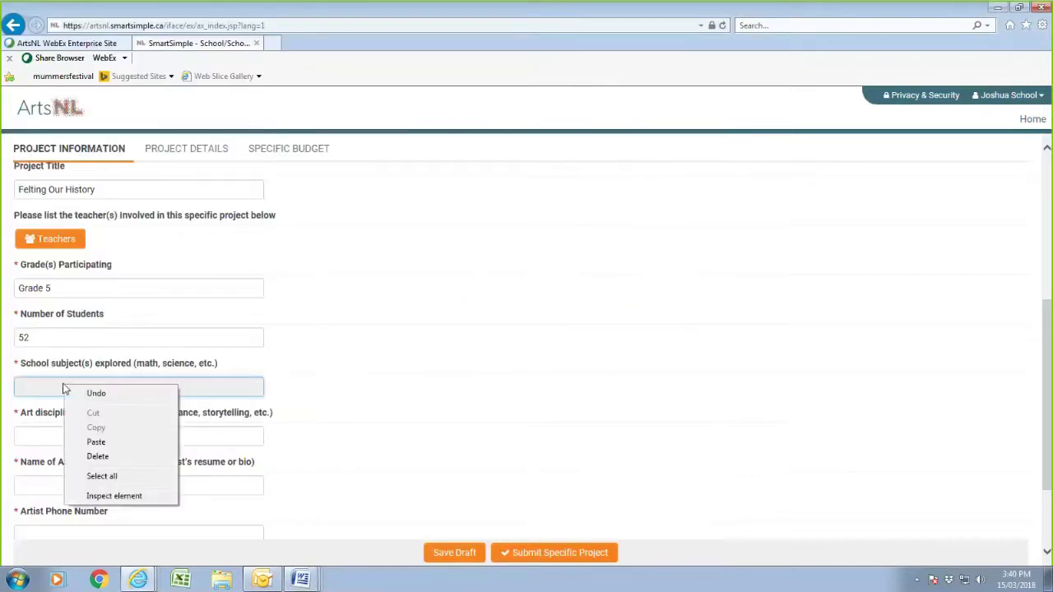
{"action": "left_click", "coordinate": [97, 442]}
- Set the art discipline to 'Visual arts (felting)', fixing the mistyped parenthesis
{"action": "left_click", "coordinate": [49, 435]}
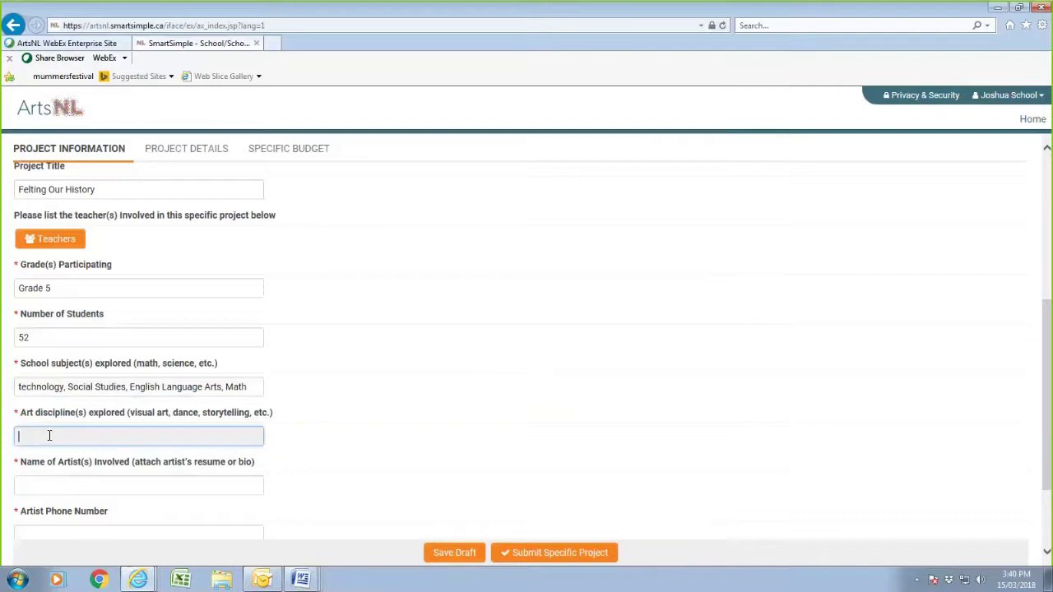
{"action": "type", "text": "Visual arts 9felting)"}
{"action": "left_click", "coordinate": [69, 437]}
{"action": "key", "text": "BackSpace"}
{"action": "type", "text": "("}
- Fill in the artist's name, phone number and e-mail address
{"action": "left_click", "coordinate": [39, 485]}
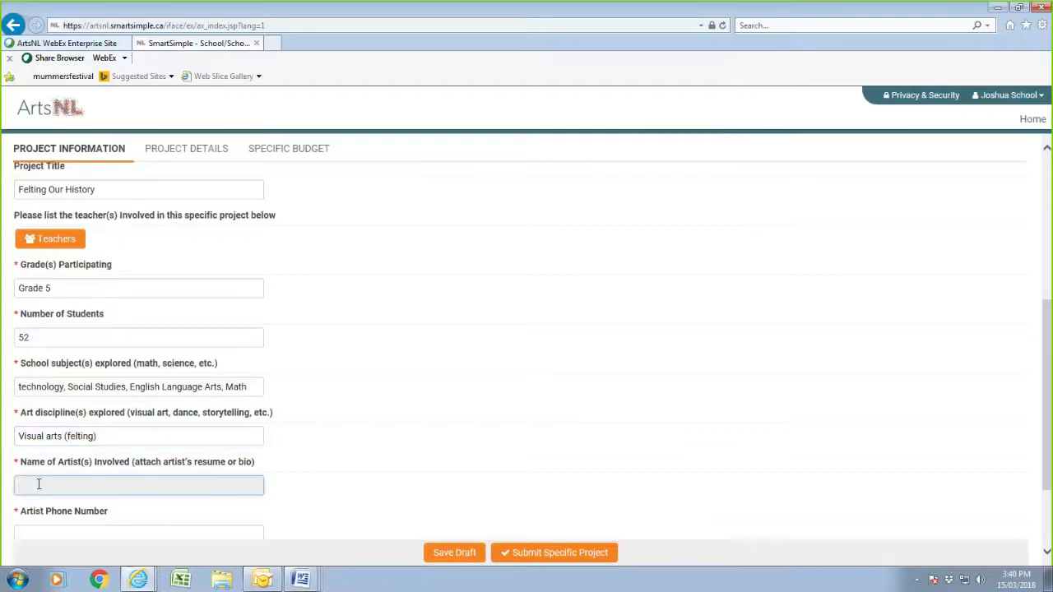
{"action": "scroll", "coordinate": [47, 435], "scroll_direction": "down", "scroll_amount": 2}
{"action": "left_click", "coordinate": [47, 413]}
{"action": "type", "text": "098"}
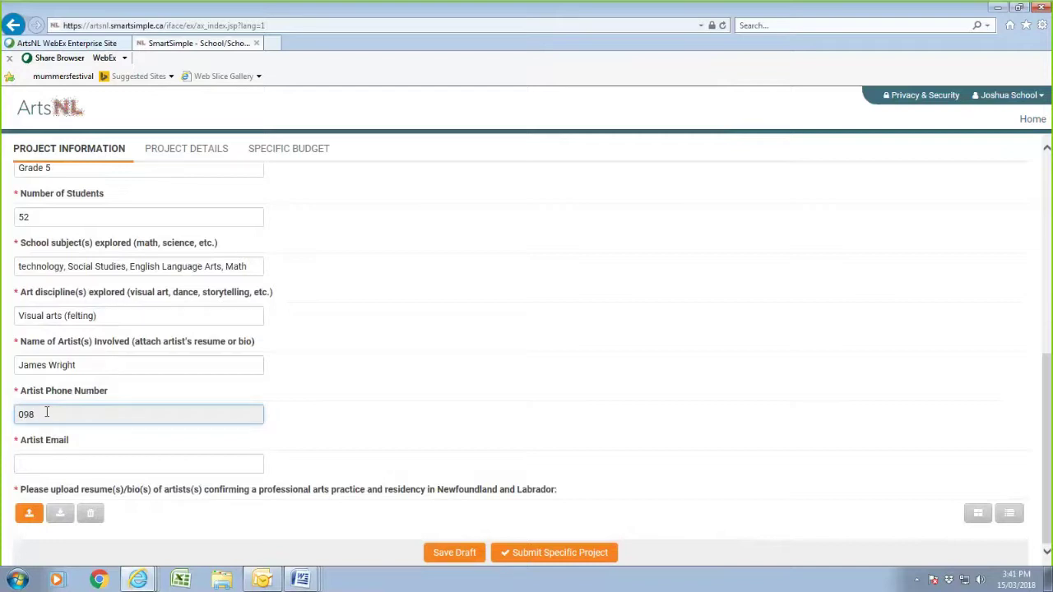
{"action": "type", "text": " 765-4321"}
{"action": "left_click", "coordinate": [55, 466]}
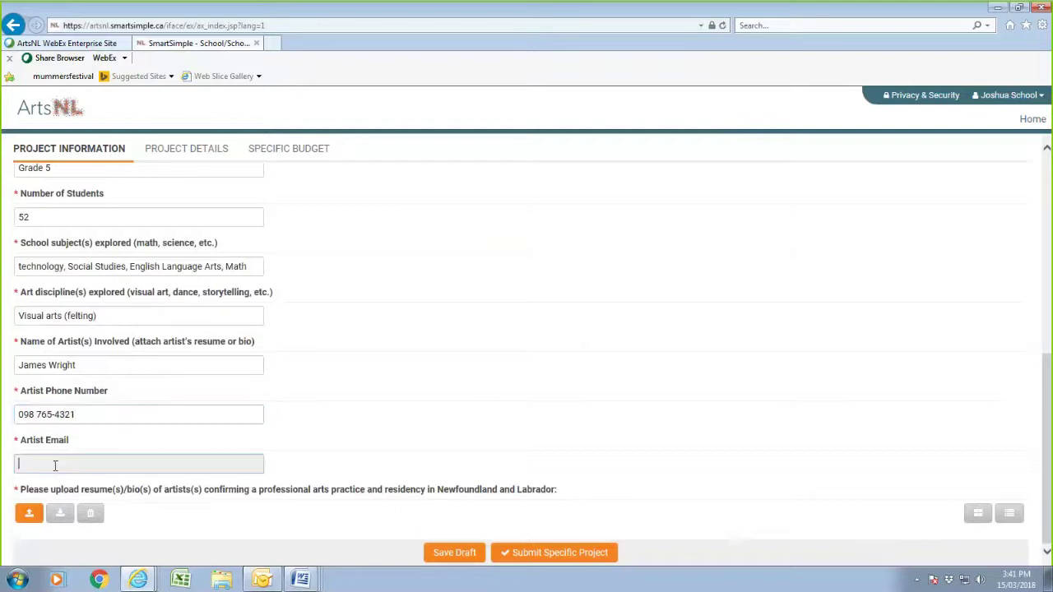
{"action": "type", "text": "jwright45@email.fake"}
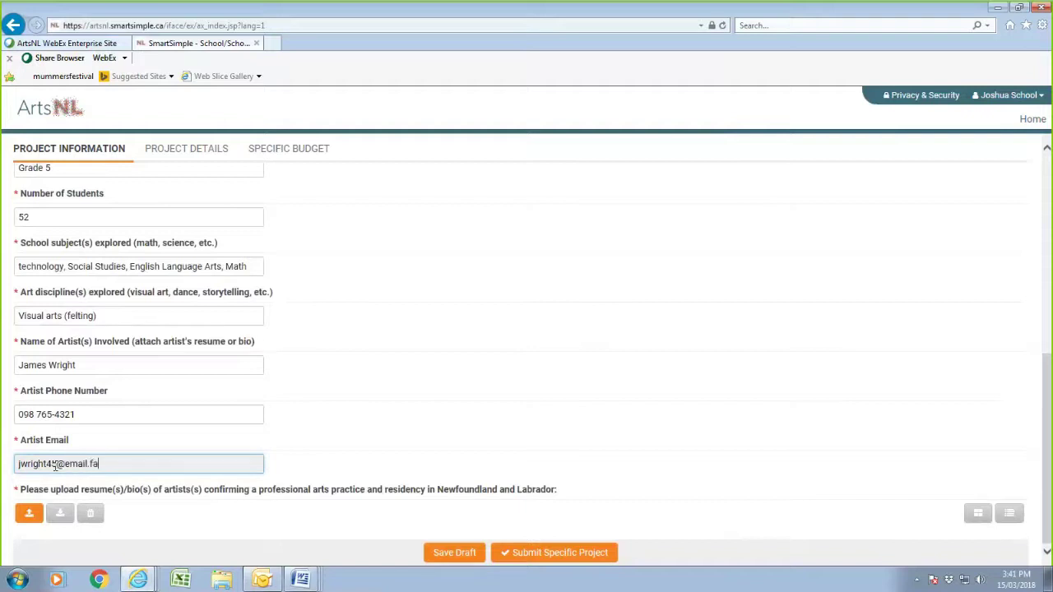
- Upload Artist's resume.pdf as the artist's resume and save the form as a draft
{"action": "left_click", "coordinate": [27, 513]}
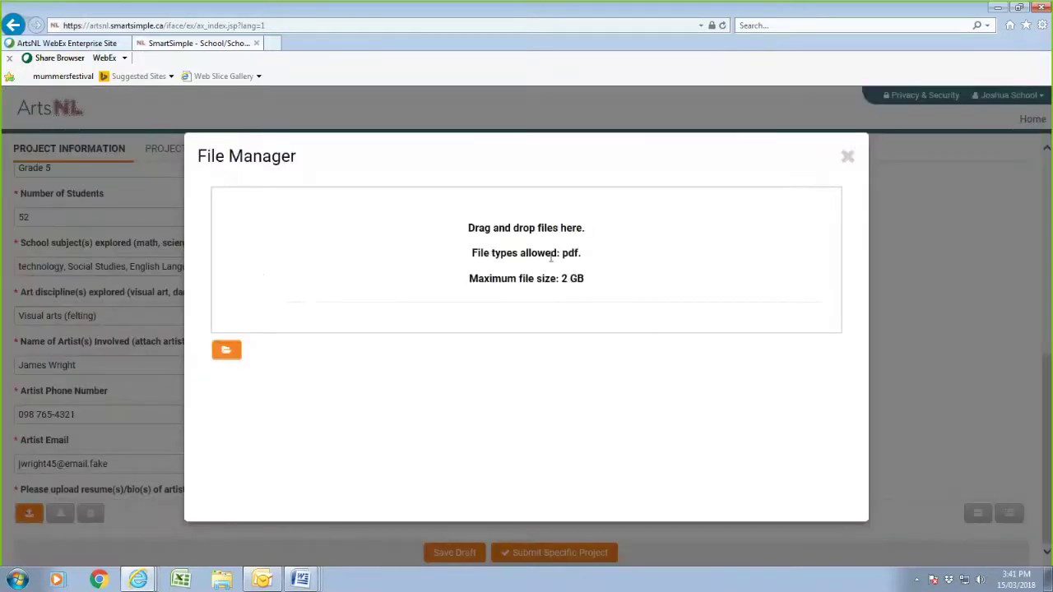
{"action": "left_click", "coordinate": [230, 351]}
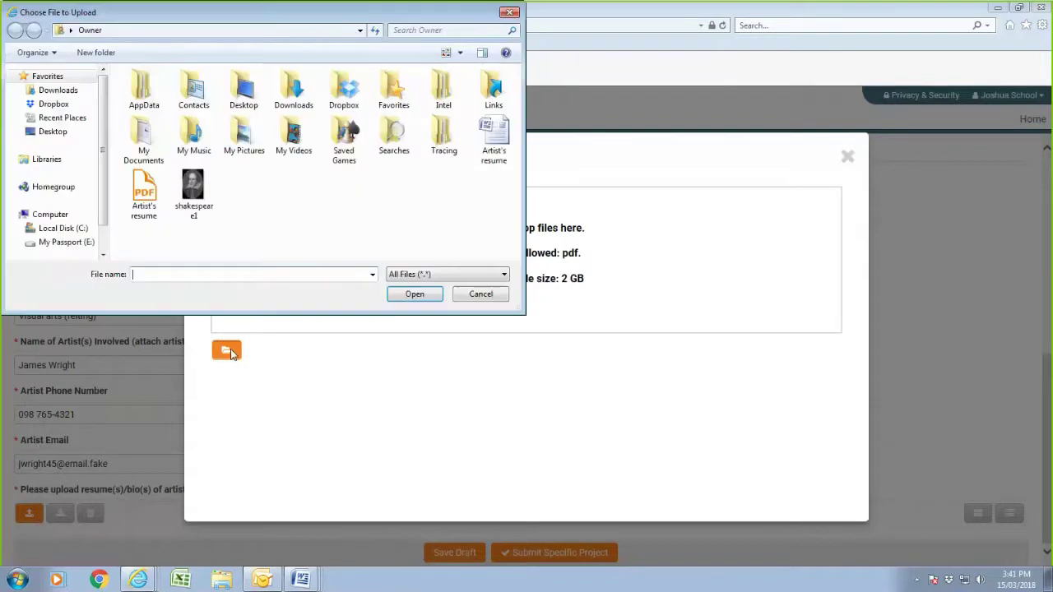
{"action": "left_click", "coordinate": [143, 193]}
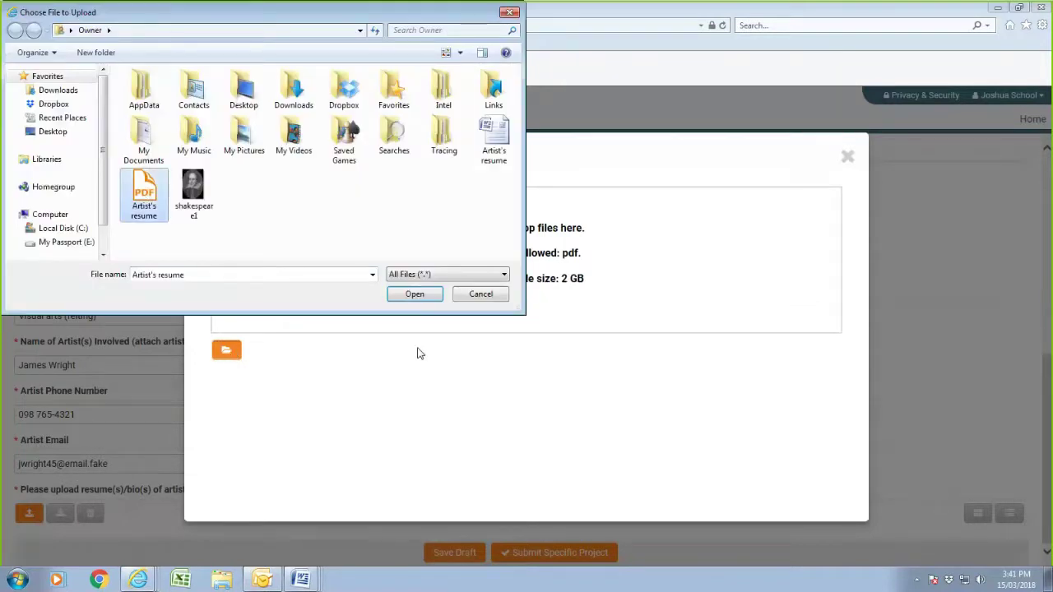
{"action": "left_click", "coordinate": [425, 296]}
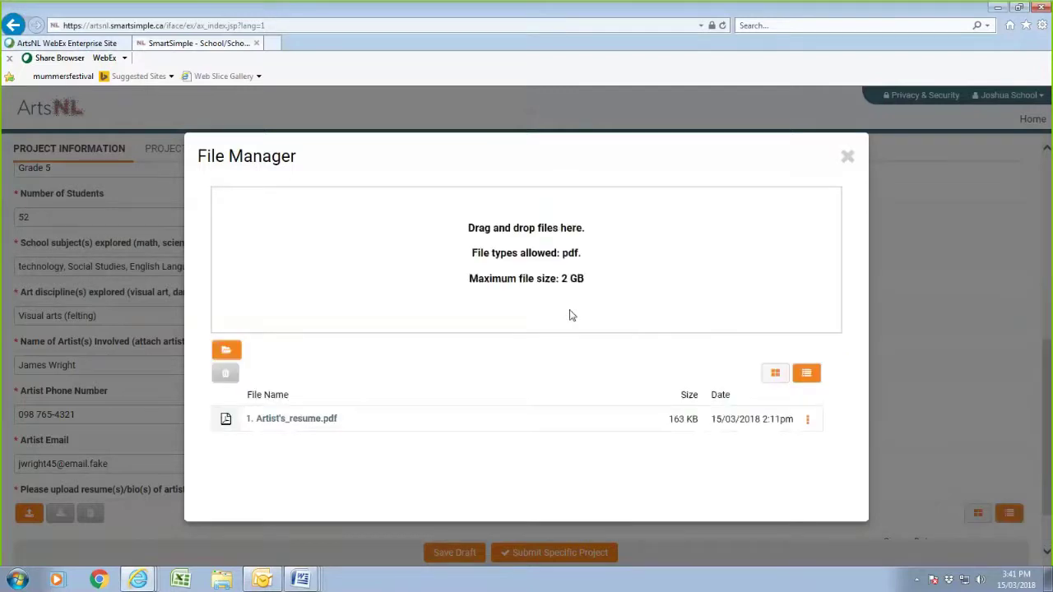
{"action": "left_click", "coordinate": [847, 157]}
{"action": "scroll", "coordinate": [404, 387], "scroll_direction": "down", "scroll_amount": 1}
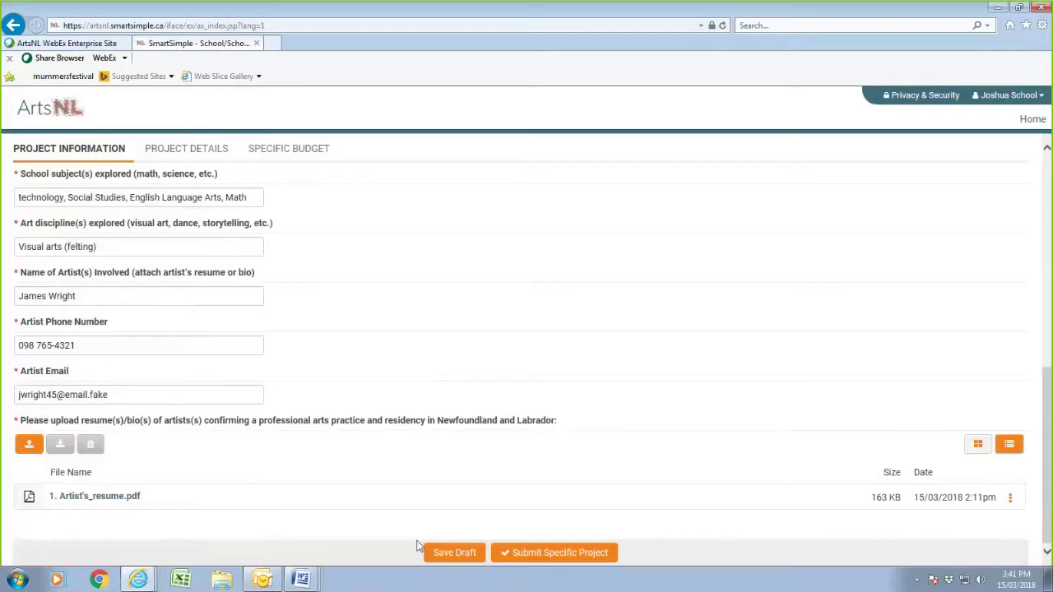
{"action": "left_click", "coordinate": [452, 552]}
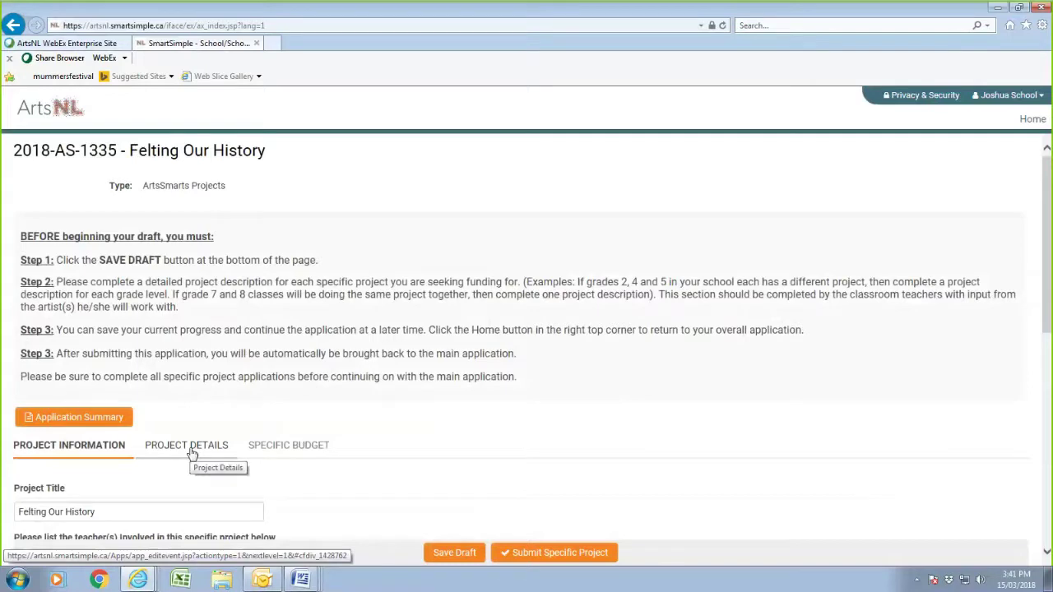
- Paste the exploration answer paragraph from the Grade 5 sample into the exploration question
{"action": "scroll", "coordinate": [190, 451], "scroll_direction": "down", "scroll_amount": 3}
{"action": "left_click", "coordinate": [200, 258]}
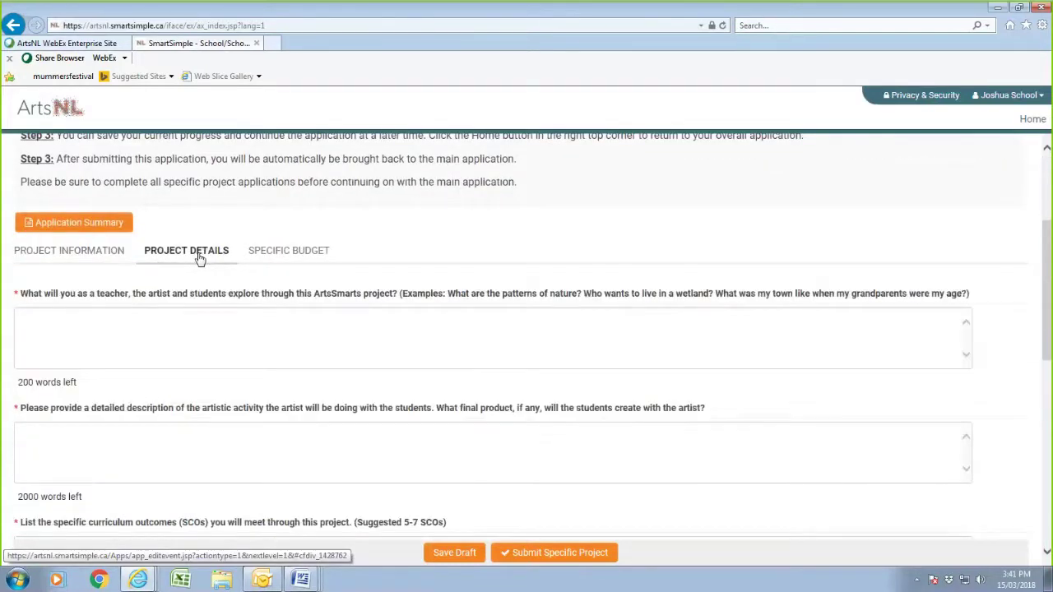
{"action": "left_click", "coordinate": [140, 331]}
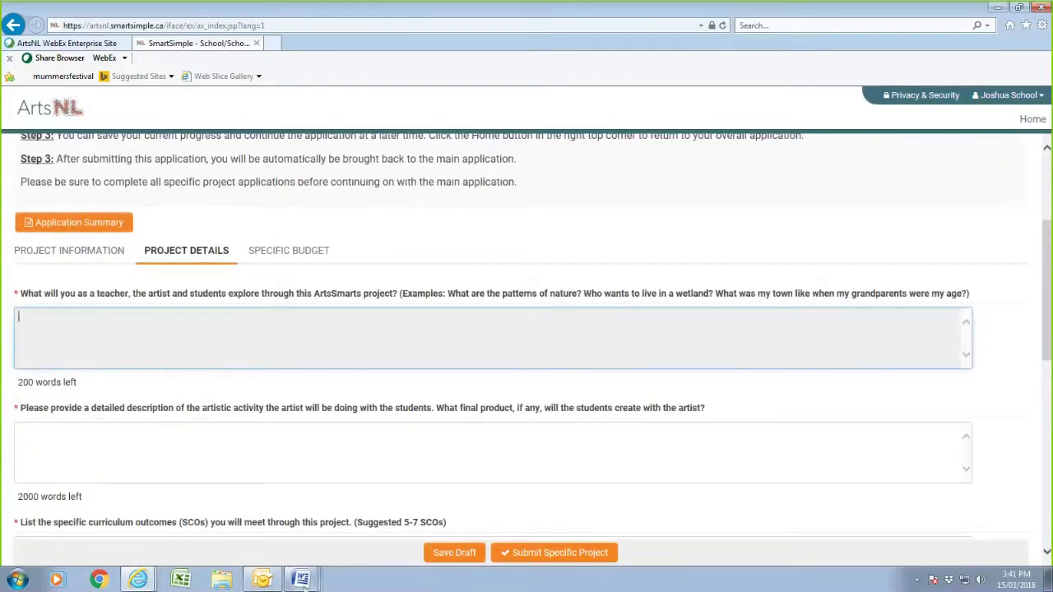
{"action": "left_click", "coordinate": [300, 580]}
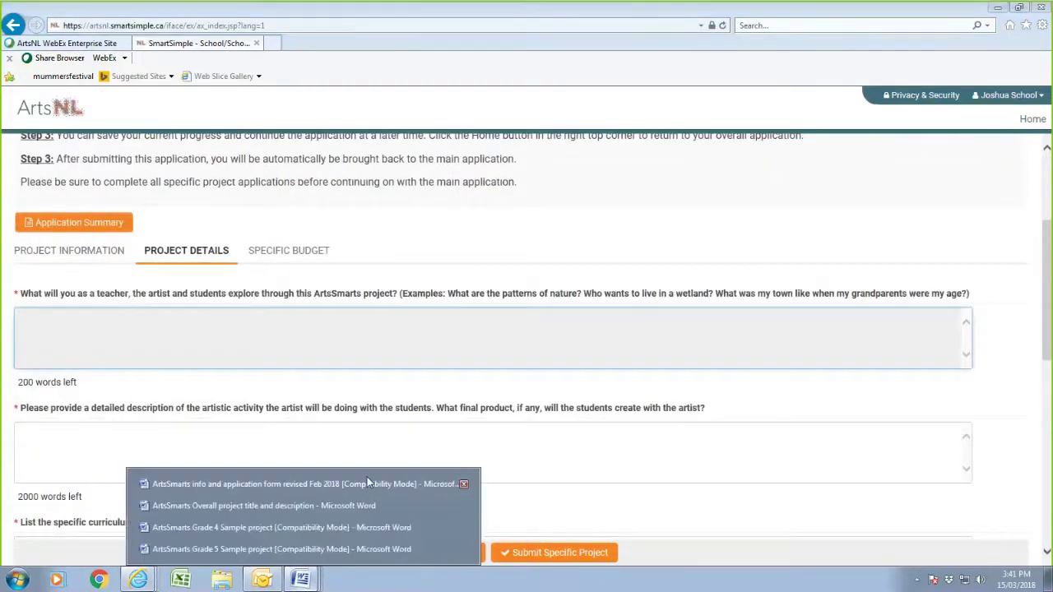
{"action": "left_click", "coordinate": [225, 548]}
{"action": "scroll", "coordinate": [158, 327], "scroll_direction": "down", "scroll_amount": 3}
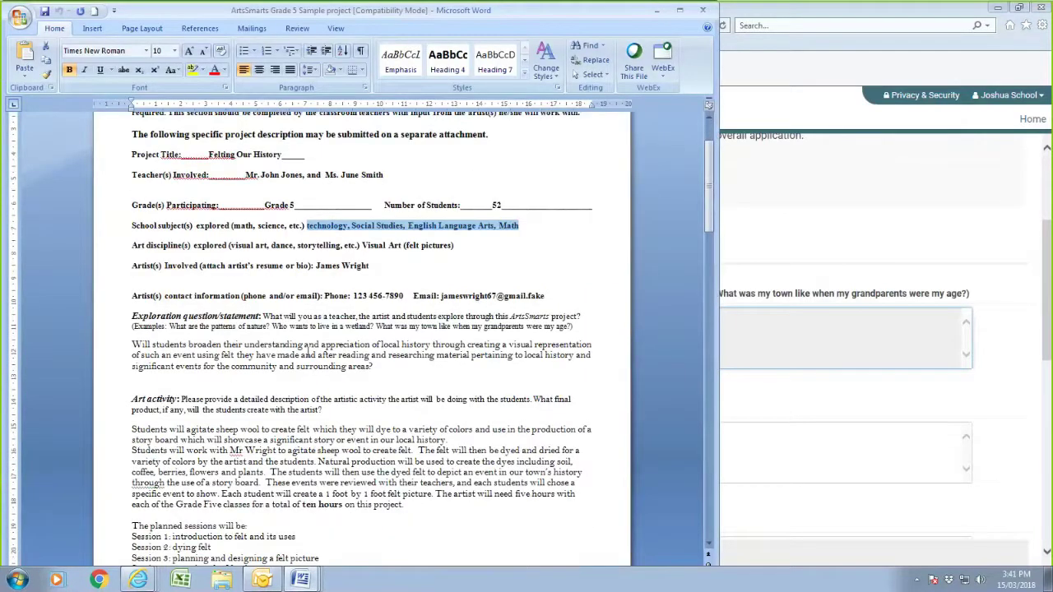
{"action": "left_click_drag", "start_coordinate": [133, 345], "coordinate": [403, 372]}
{"action": "right_click", "coordinate": [313, 355]}
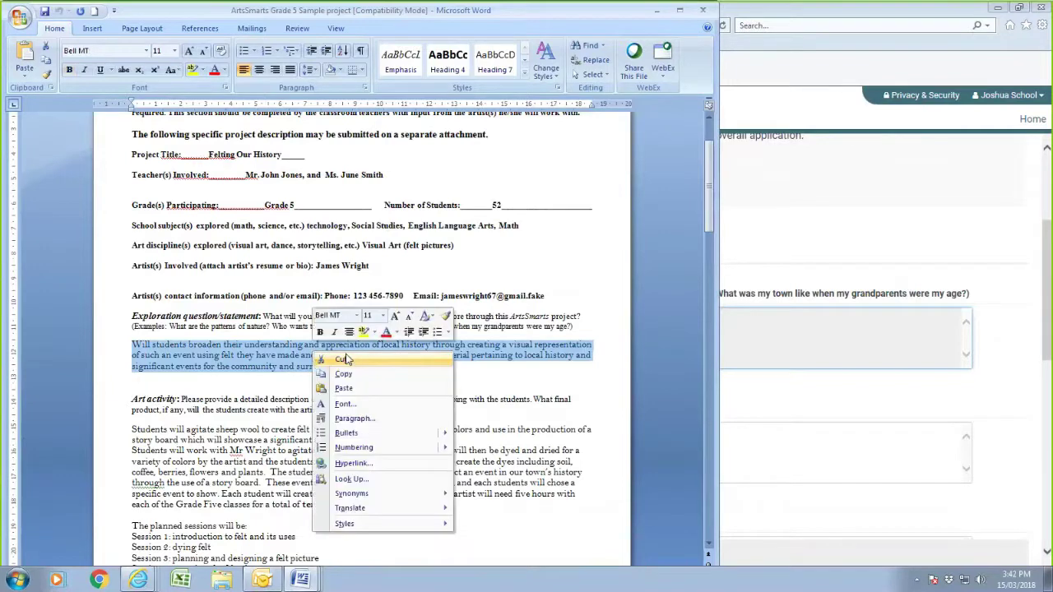
{"action": "left_click", "coordinate": [340, 369]}
{"action": "key", "text": "alt+Tab"}
{"action": "right_click", "coordinate": [553, 331]}
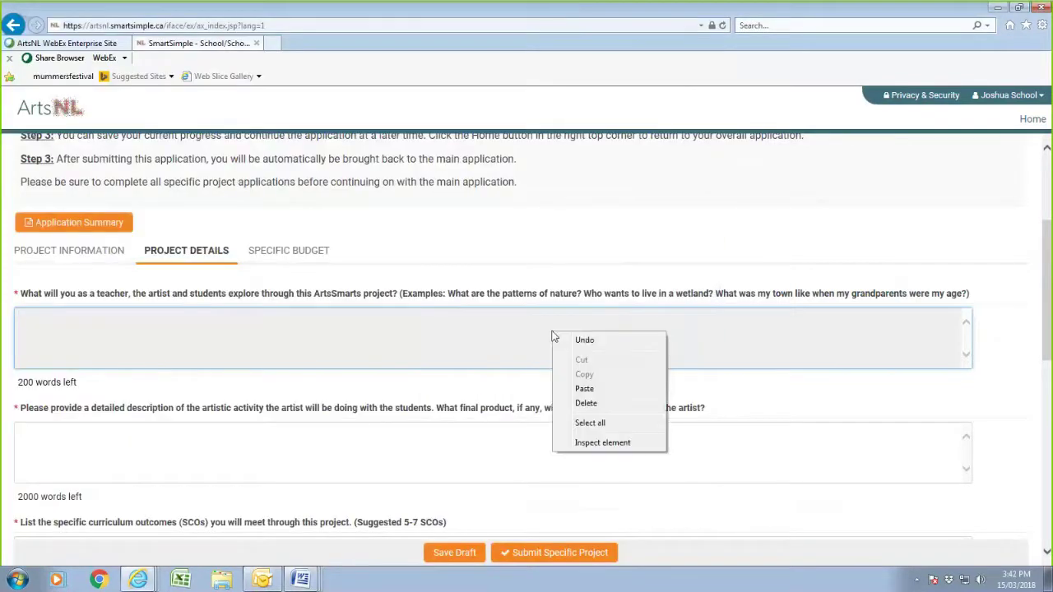
{"action": "left_click", "coordinate": [586, 384]}
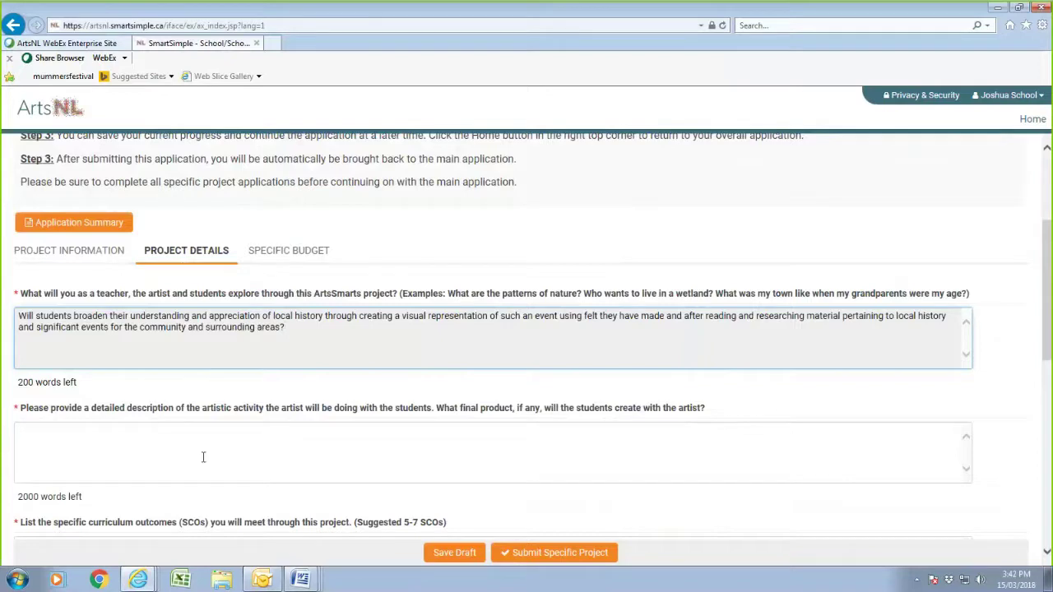
- Paste the art activity text and session list from the sample into the artistic activity box
{"action": "left_click", "coordinate": [202, 456]}
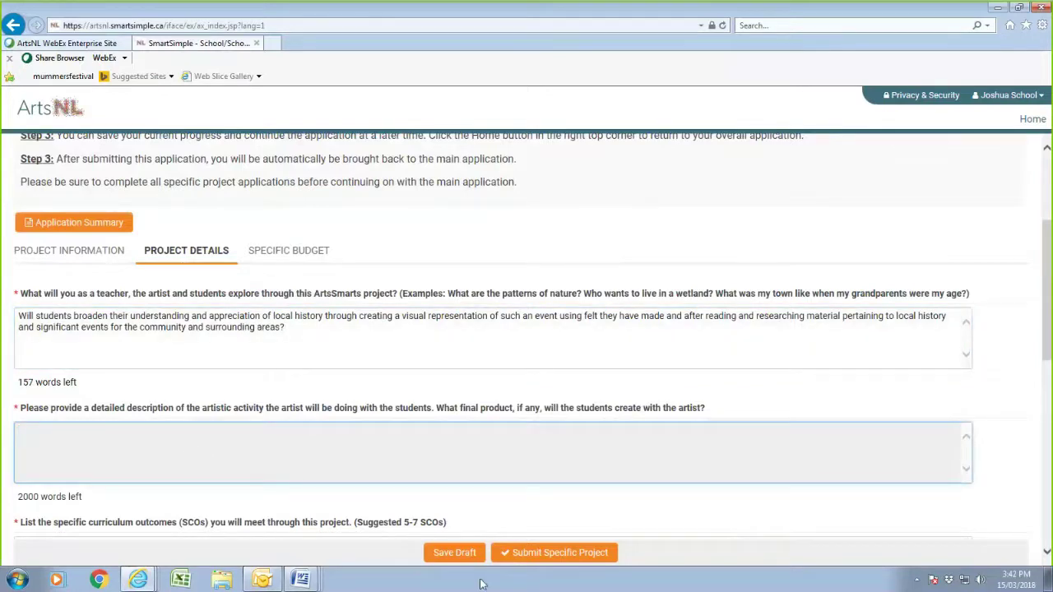
{"action": "left_click", "coordinate": [312, 583]}
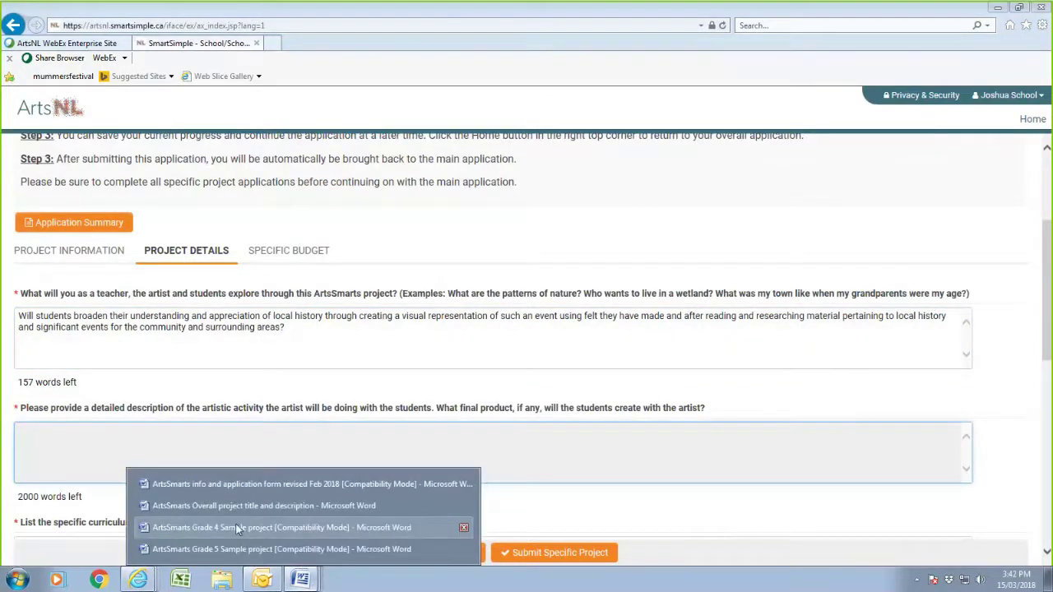
{"action": "left_click", "coordinate": [225, 548]}
{"action": "left_click", "coordinate": [190, 461]}
{"action": "scroll", "coordinate": [127, 265], "scroll_direction": "down", "scroll_amount": 5}
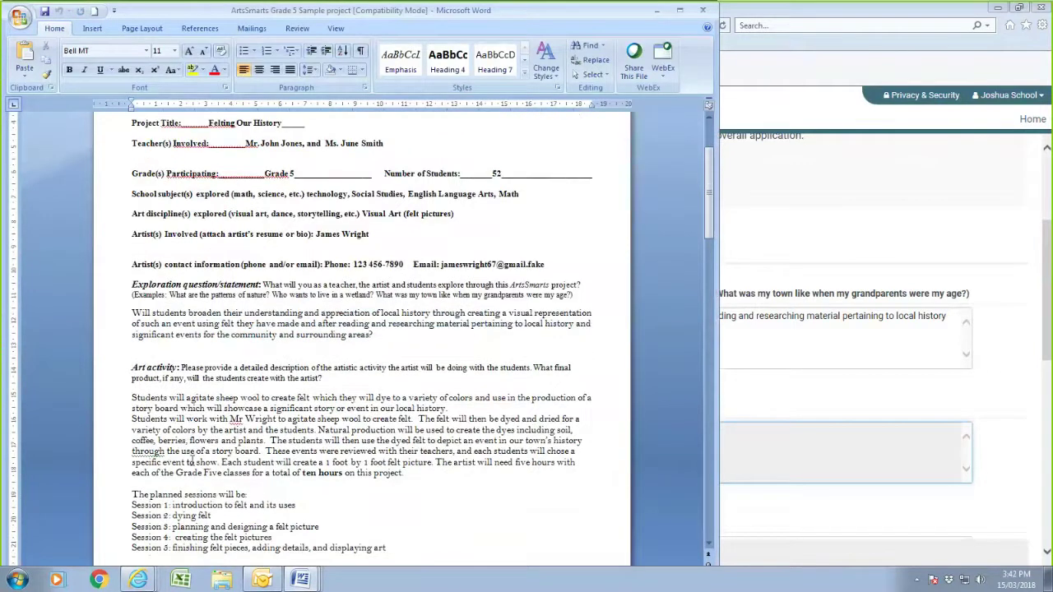
{"action": "left_click_drag", "start_coordinate": [127, 265], "coordinate": [387, 423]}
{"action": "right_click", "coordinate": [384, 319]}
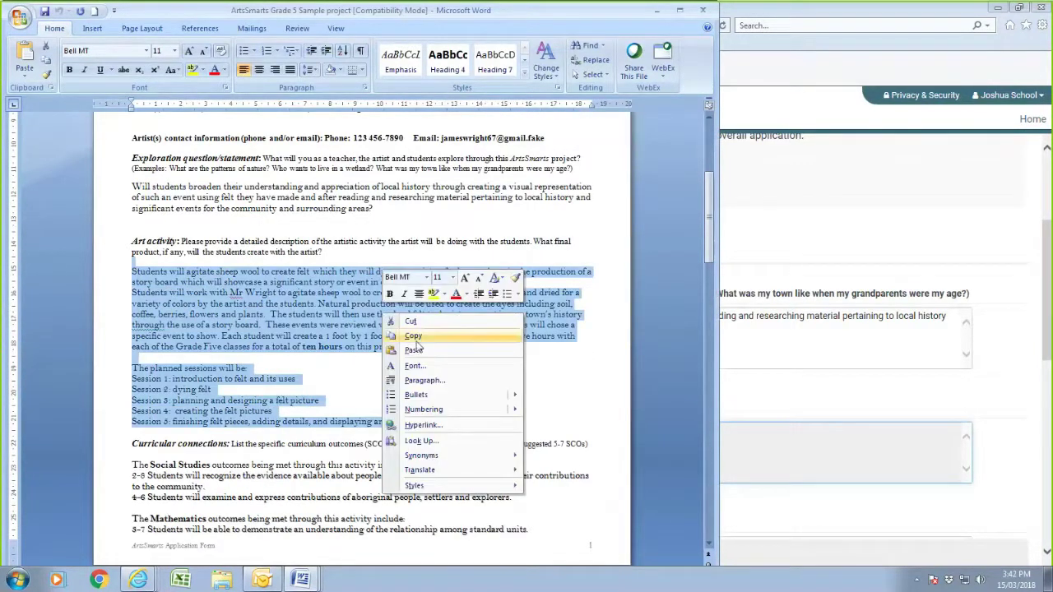
{"action": "left_click", "coordinate": [414, 337]}
{"action": "left_click", "coordinate": [728, 462]}
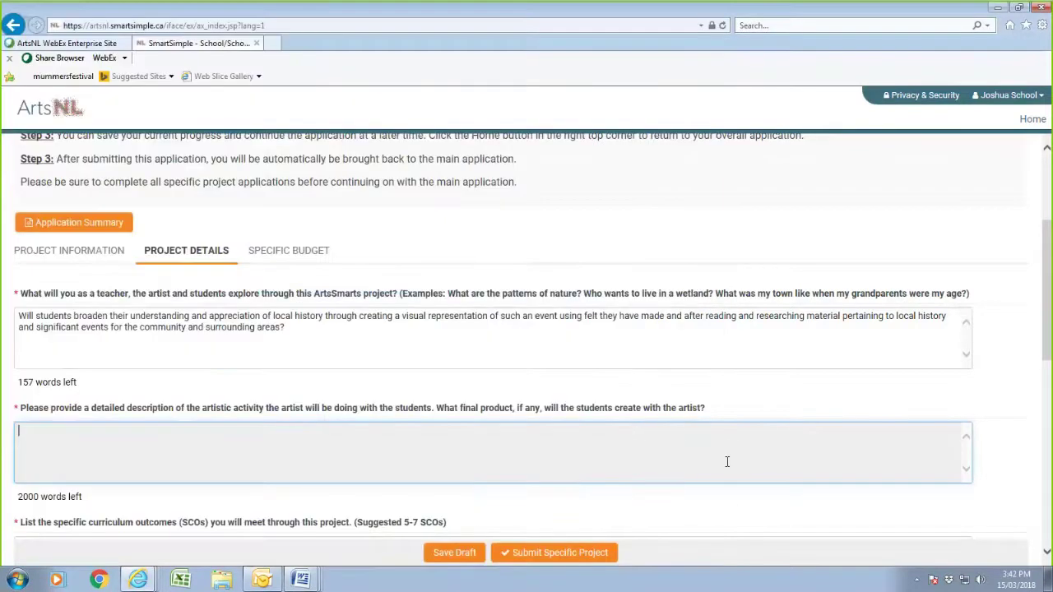
{"action": "right_click", "coordinate": [265, 450]}
{"action": "left_click", "coordinate": [302, 385]}
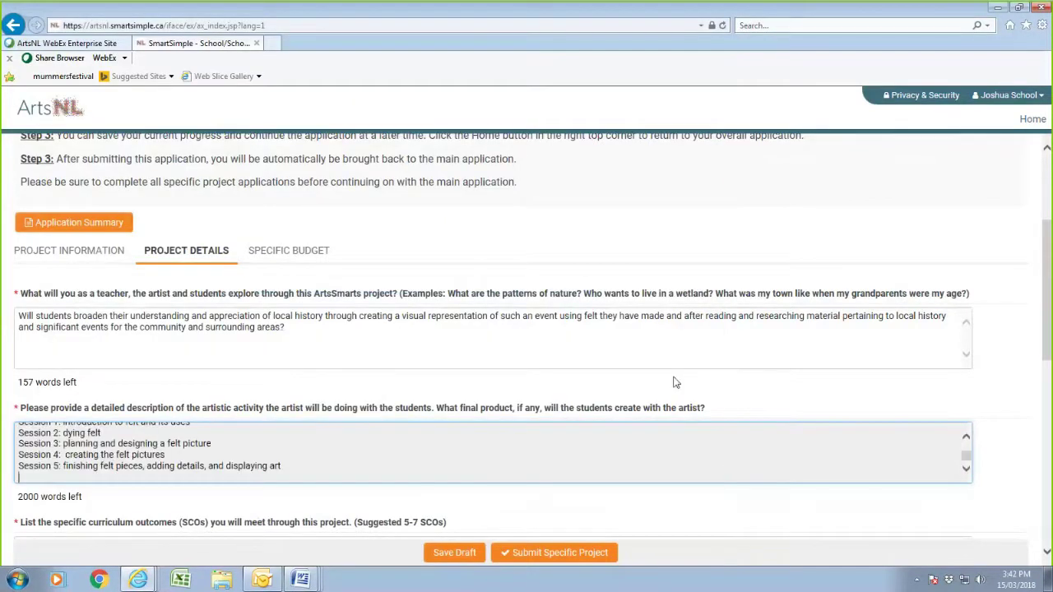
- Paste the Social Studies through English Language Arts outcomes into the curriculum outcomes box
{"action": "scroll", "coordinate": [671, 380], "scroll_direction": "down", "scroll_amount": 2}
{"action": "left_click", "coordinate": [110, 373]}
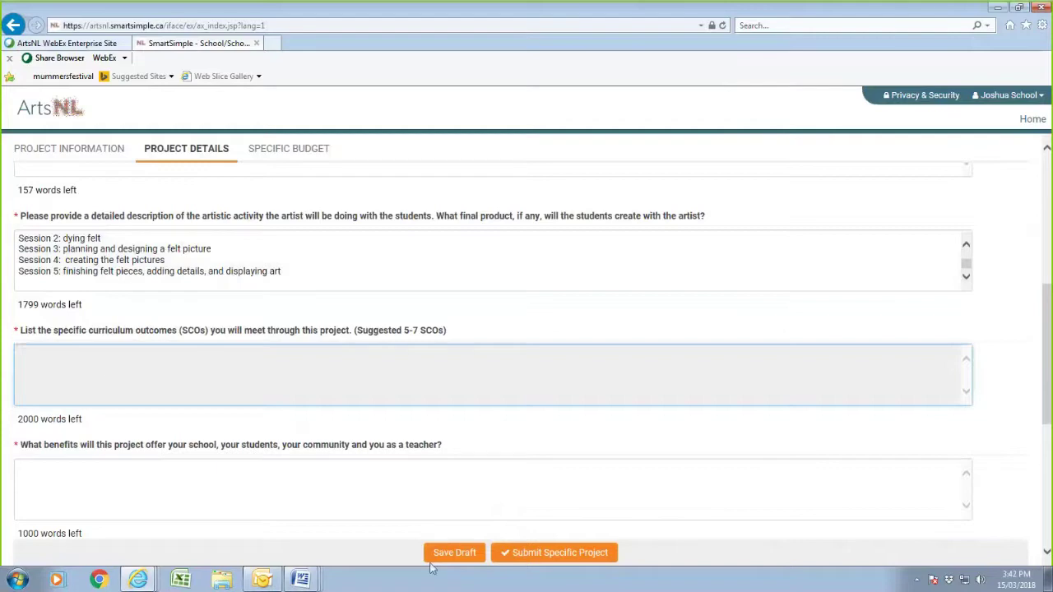
{"action": "left_click", "coordinate": [300, 580]}
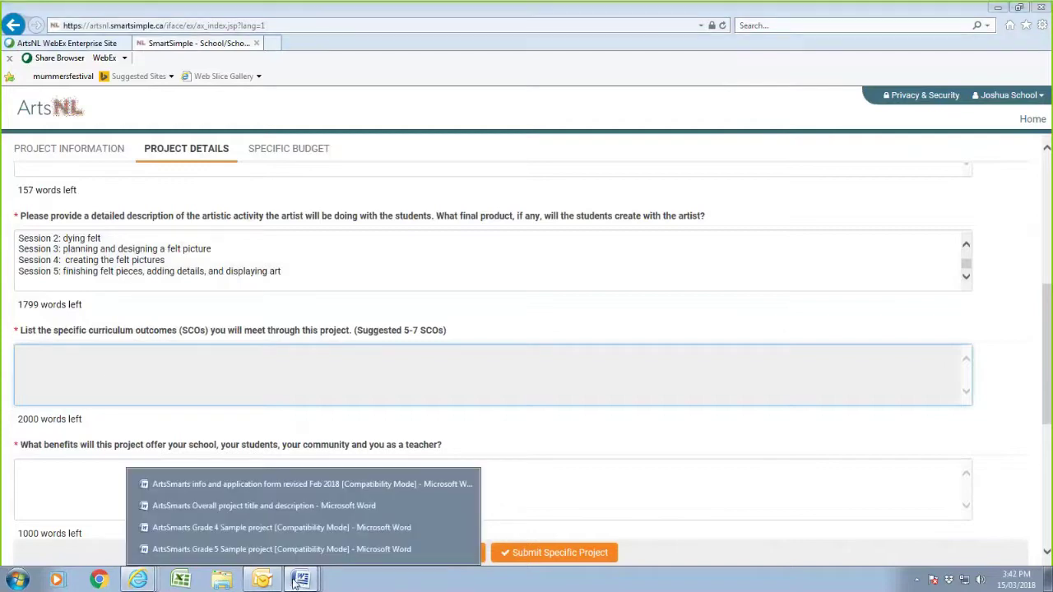
{"action": "left_click", "coordinate": [238, 550]}
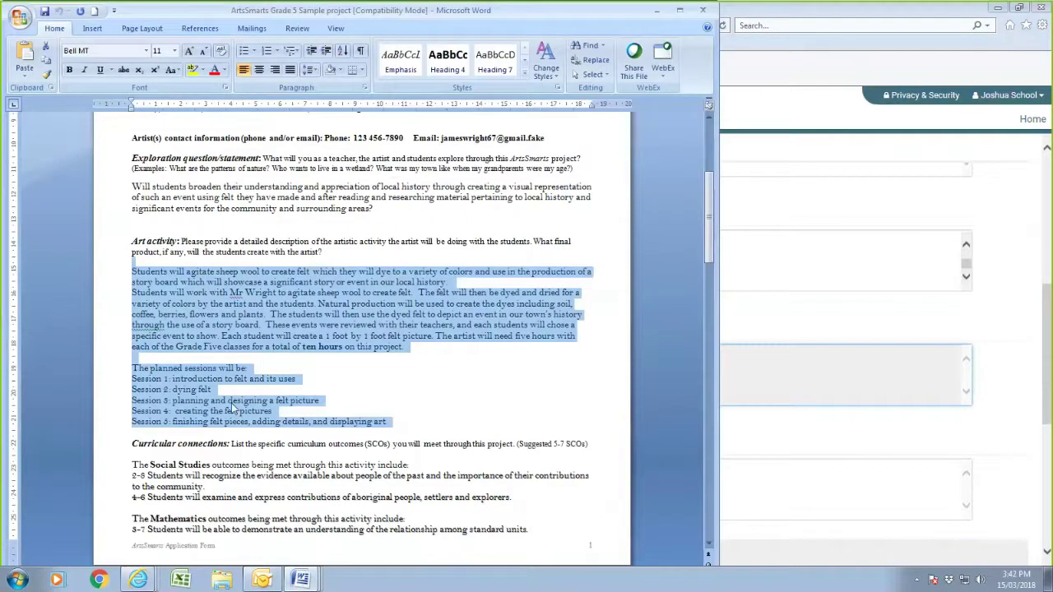
{"action": "scroll", "coordinate": [235, 404], "scroll_direction": "down", "scroll_amount": 5}
{"action": "left_click_drag", "start_coordinate": [132, 274], "coordinate": [456, 455]}
{"action": "right_click", "coordinate": [290, 449]}
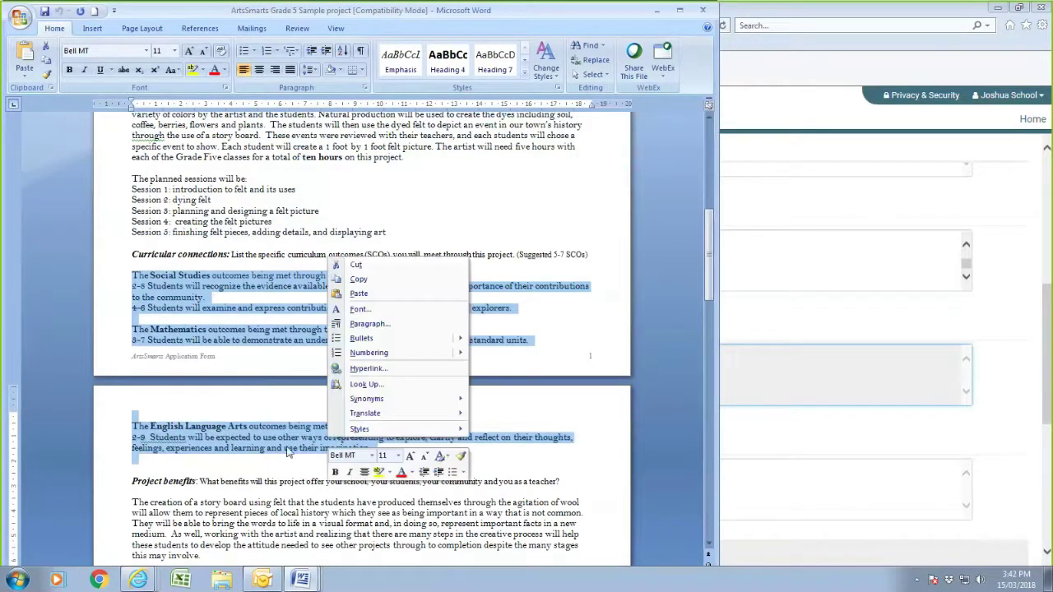
{"action": "left_click", "coordinate": [358, 279]}
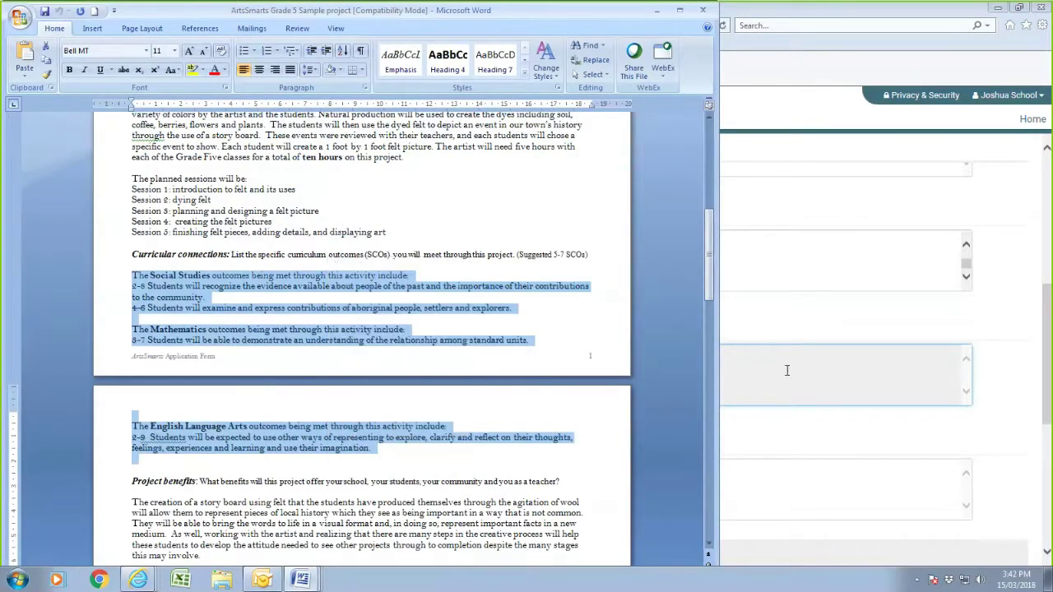
{"action": "left_click", "coordinate": [787, 370]}
{"action": "right_click", "coordinate": [416, 385]}
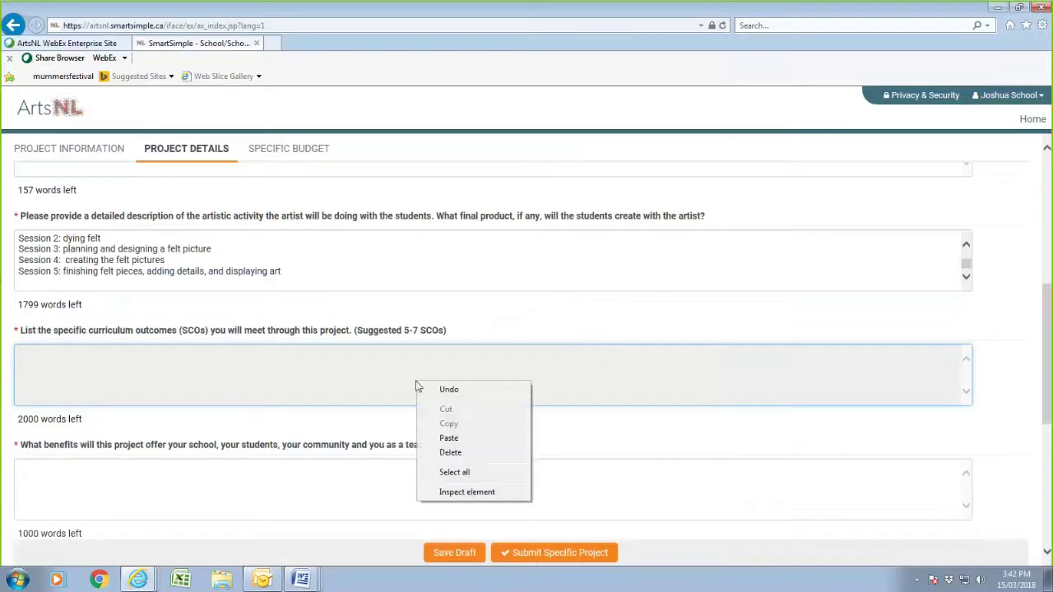
{"action": "left_click", "coordinate": [448, 437]}
- Paste the two project benefits paragraphs into the benefits answer, removing the copy misplaced in the community box
{"action": "scroll", "coordinate": [278, 351], "scroll_direction": "down", "scroll_amount": 2}
{"action": "left_click", "coordinate": [160, 282]}
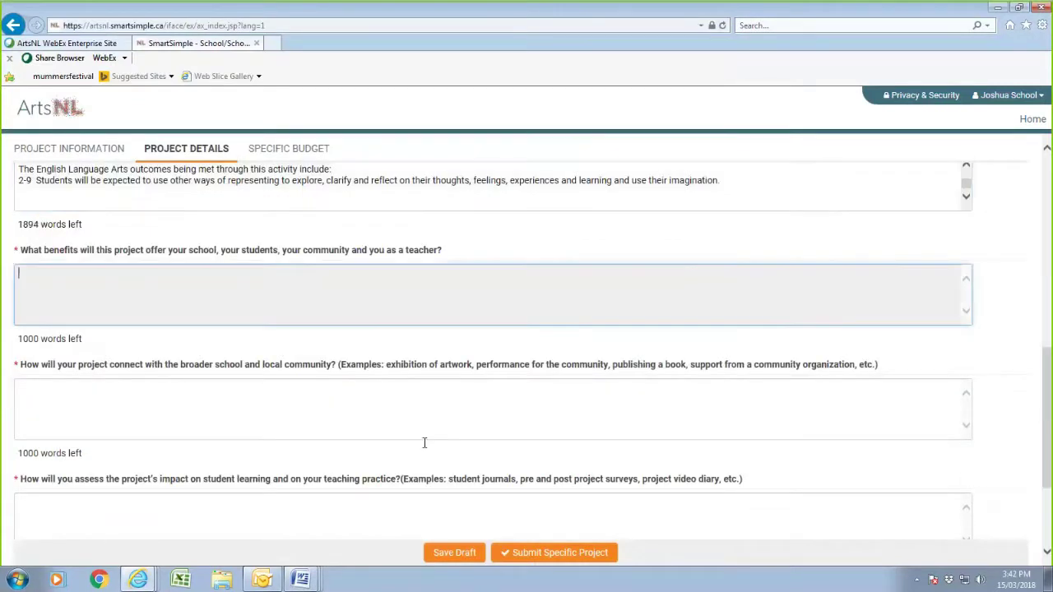
{"action": "left_click", "coordinate": [302, 581]}
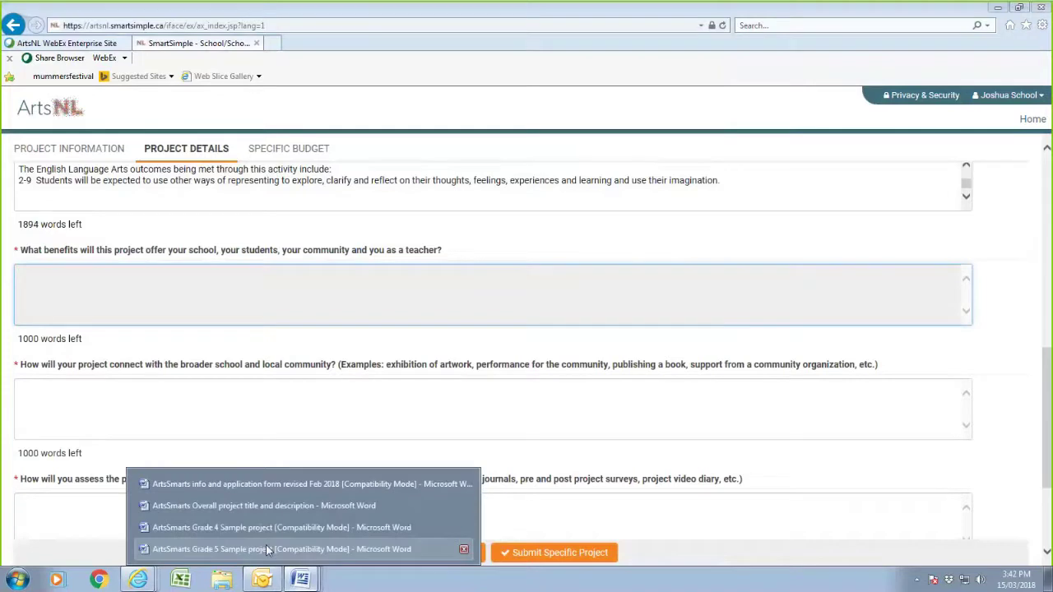
{"action": "left_click", "coordinate": [268, 548]}
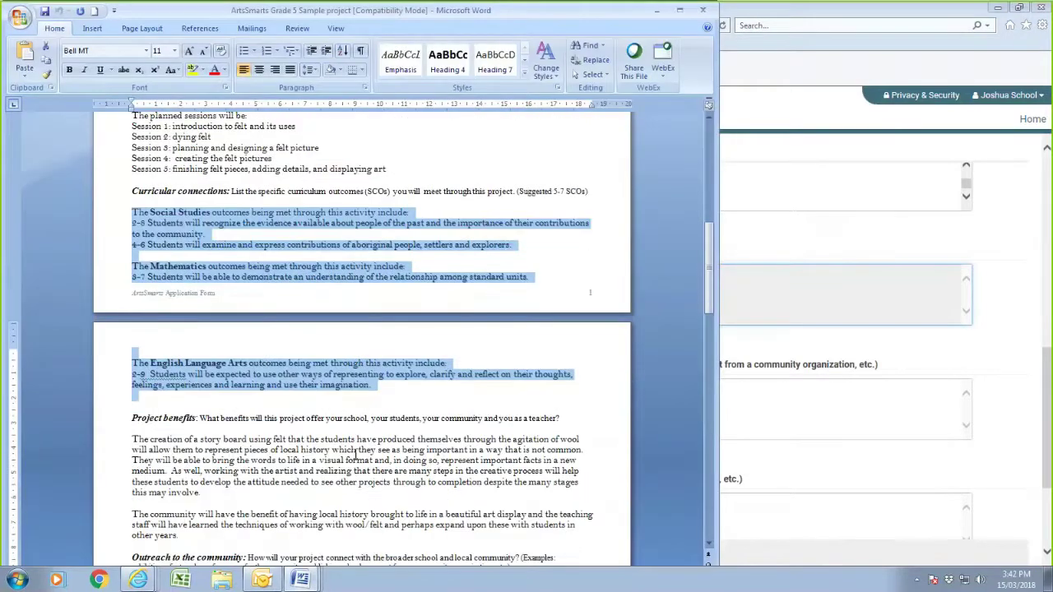
{"action": "scroll", "coordinate": [355, 455], "scroll_direction": "down", "scroll_amount": 3}
{"action": "left_click_drag", "start_coordinate": [130, 344], "coordinate": [181, 440]}
{"action": "right_click", "coordinate": [290, 382]}
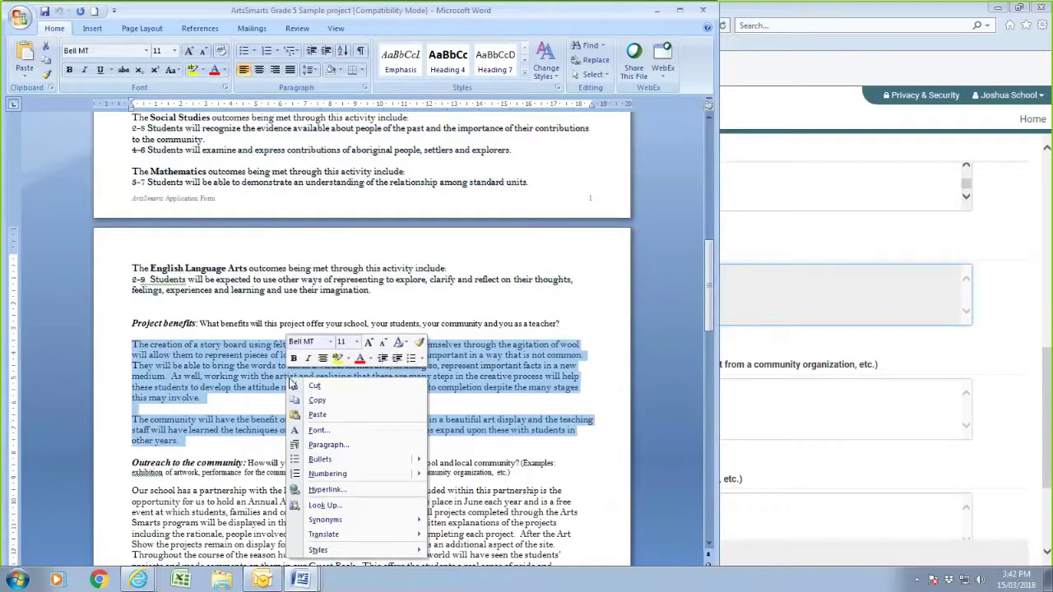
{"action": "left_click", "coordinate": [317, 400]}
{"action": "left_click", "coordinate": [764, 403]}
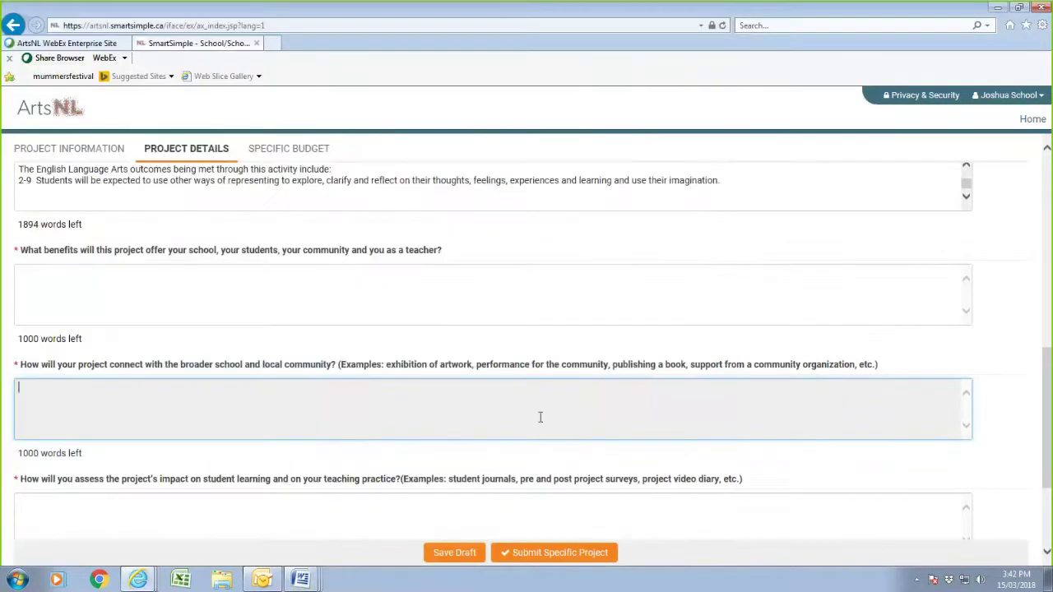
{"action": "right_click", "coordinate": [301, 412]}
{"action": "left_click", "coordinate": [332, 466]}
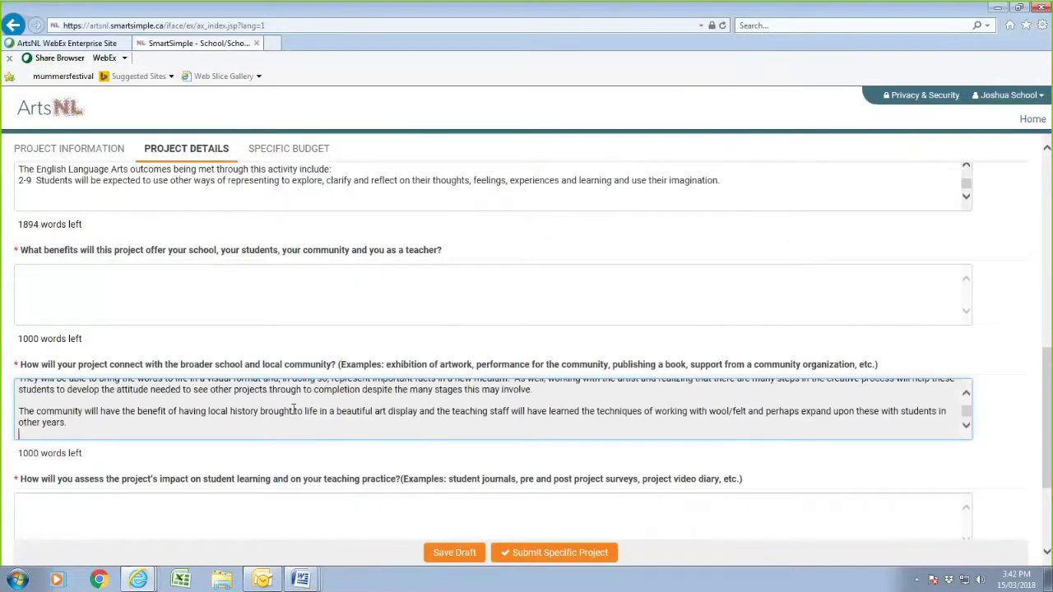
{"action": "left_click", "coordinate": [83, 284]}
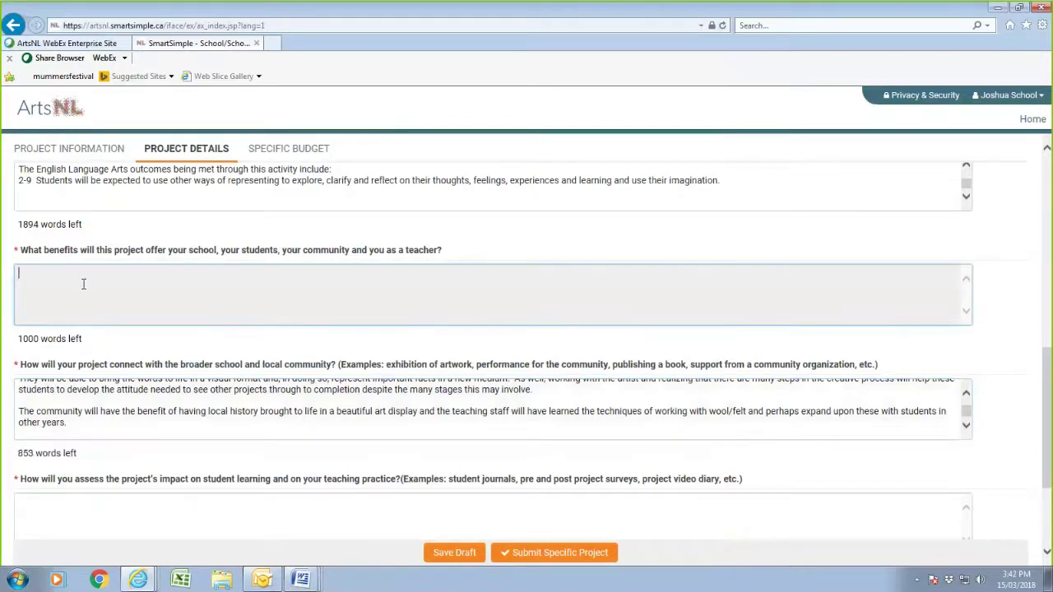
{"action": "right_click", "coordinate": [83, 284]}
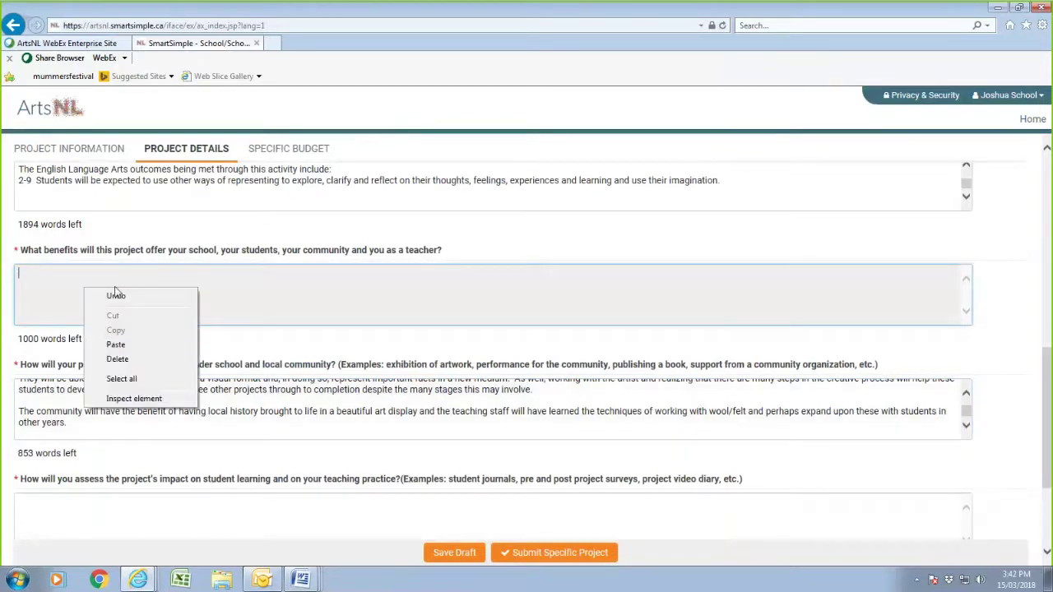
{"action": "left_click", "coordinate": [118, 345]}
{"action": "left_click_drag", "start_coordinate": [83, 423], "coordinate": [15, 356]}
{"action": "key", "text": "Delete"}
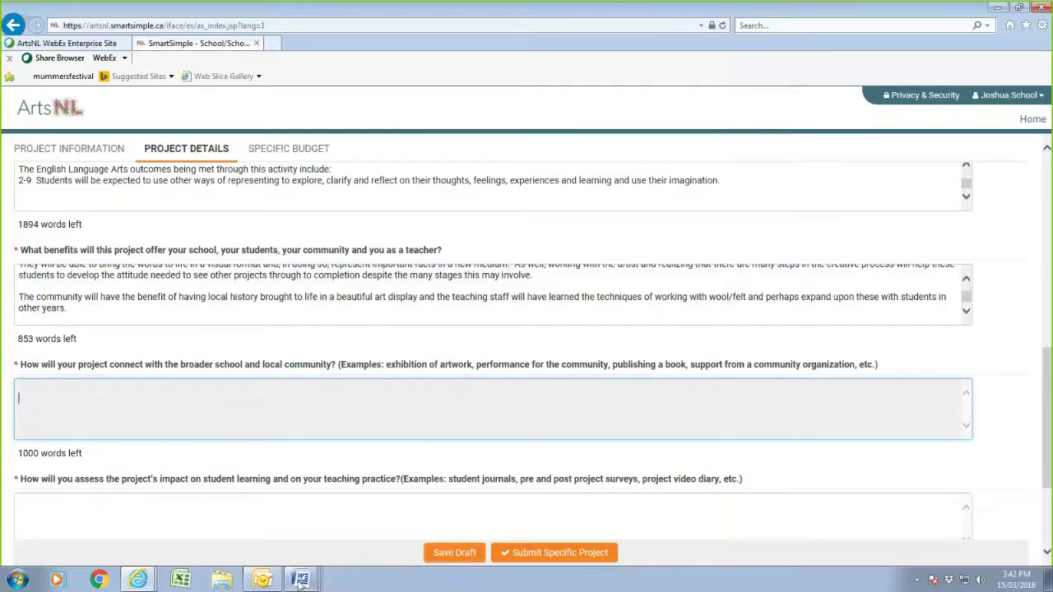
- Paste the community outreach paragraph from the sample into the community connection answer
{"action": "mouse_move", "coordinate": [300, 580]}
{"action": "left_click", "coordinate": [266, 551]}
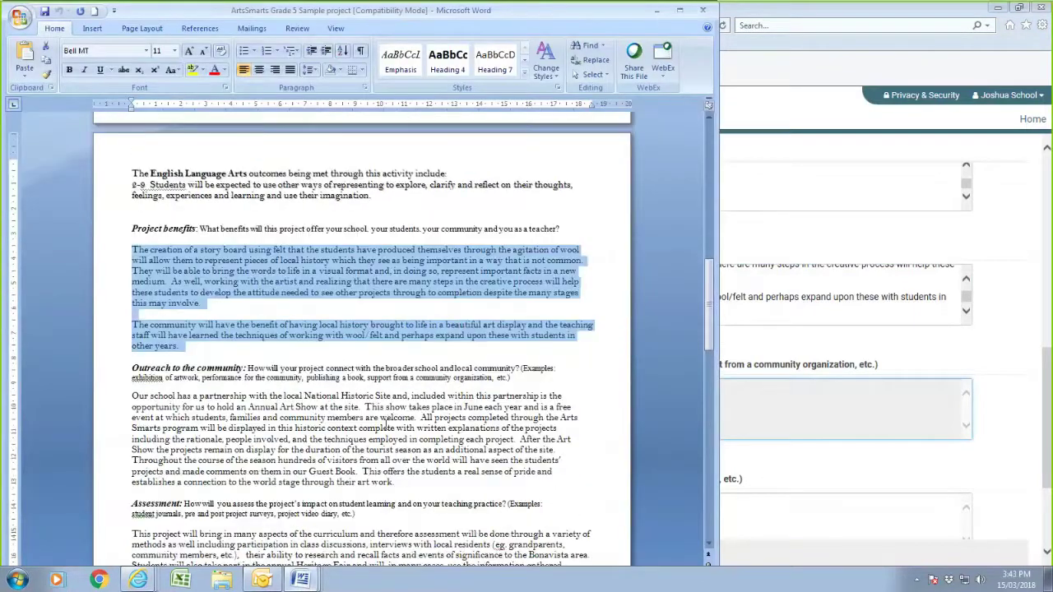
{"action": "mouse_move", "coordinate": [130, 333]}
{"action": "left_mouse_down"}
{"action": "mouse_move", "coordinate": [494, 379]}
{"action": "mouse_move", "coordinate": [445, 416]}
{"action": "mouse_move", "coordinate": [131, 332]}
{"action": "left_mouse_up"}
{"action": "right_click", "coordinate": [155, 350]}
{"action": "left_click", "coordinate": [213, 378]}
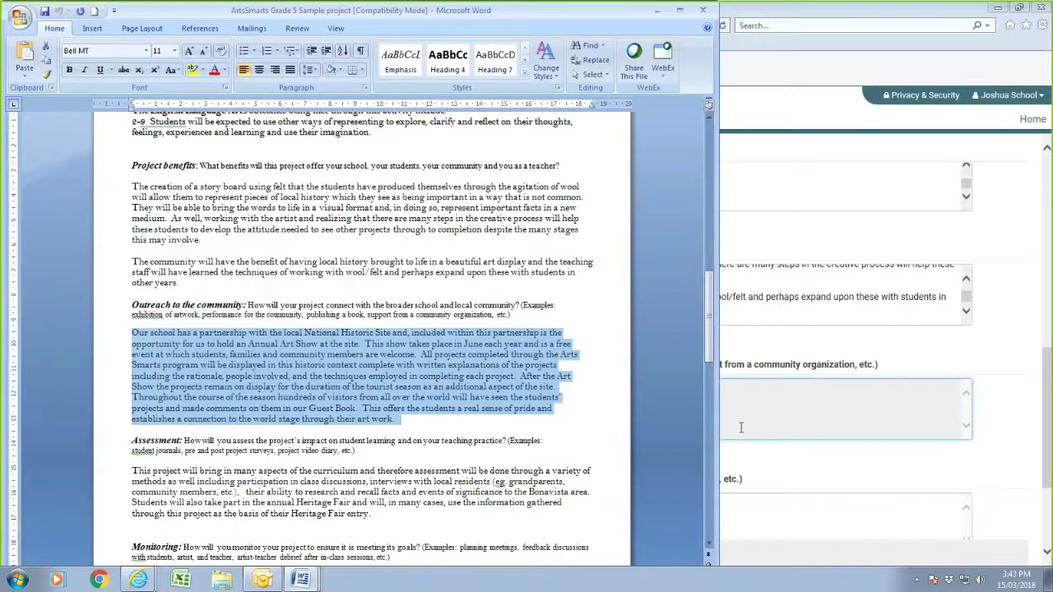
{"action": "left_click", "coordinate": [740, 427]}
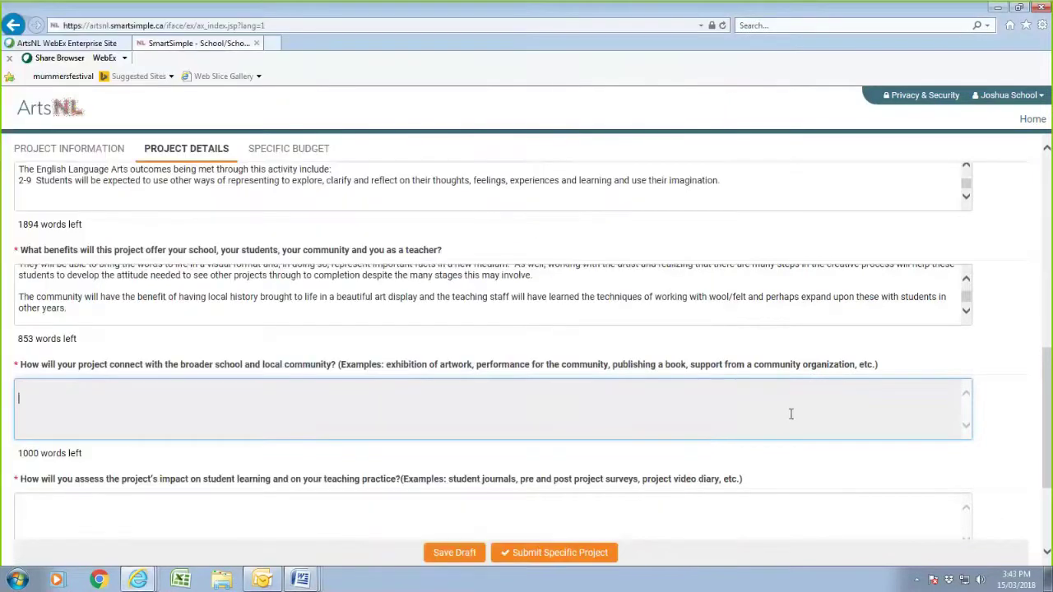
{"action": "right_click", "coordinate": [254, 403]}
{"action": "left_click", "coordinate": [286, 460]}
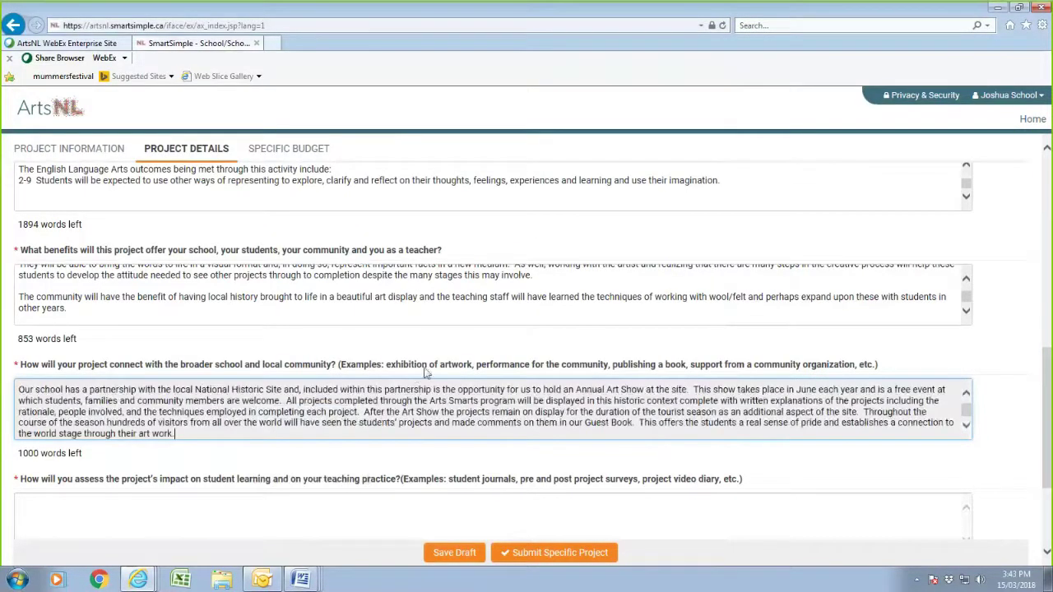
{"action": "scroll", "coordinate": [233, 392], "scroll_direction": "down", "scroll_amount": 2}
{"action": "left_click", "coordinate": [203, 359]}
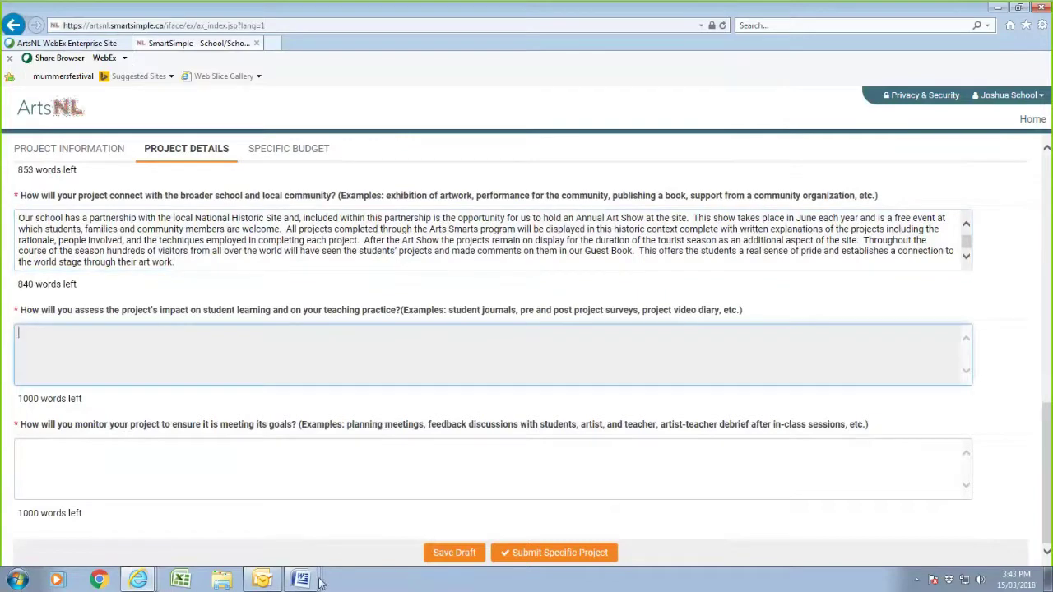
- Copy the Assessment paragraph from the Grade 5 sample into the assessment answer
{"action": "mouse_move", "coordinate": [302, 581]}
{"action": "left_click", "coordinate": [280, 549]}
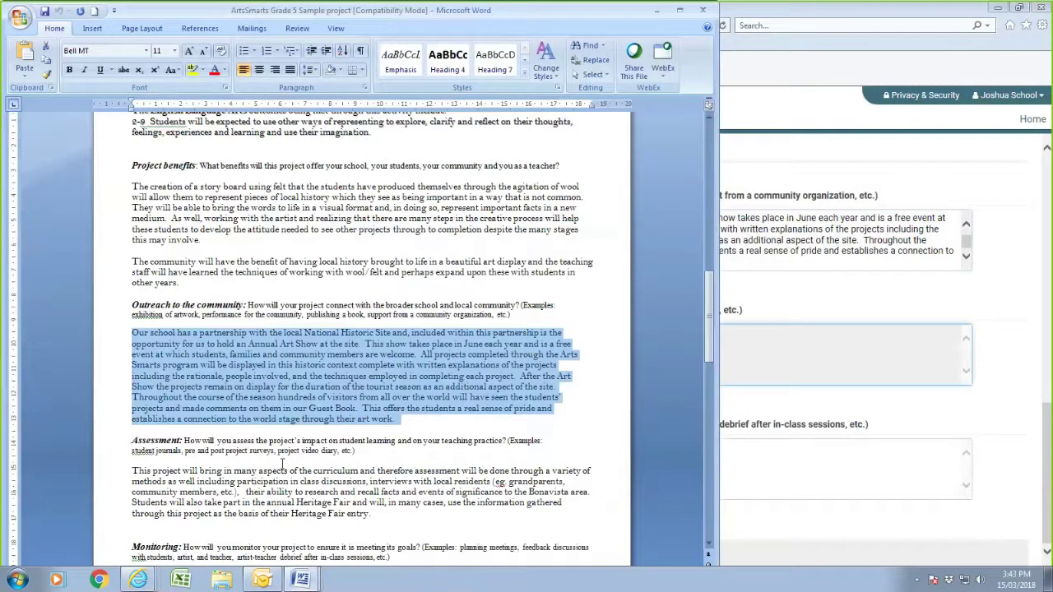
{"action": "scroll", "coordinate": [282, 465], "scroll_direction": "down", "scroll_amount": 2}
{"action": "left_click_drag", "start_coordinate": [131, 408], "coordinate": [418, 453]}
{"action": "right_click", "coordinate": [344, 434]}
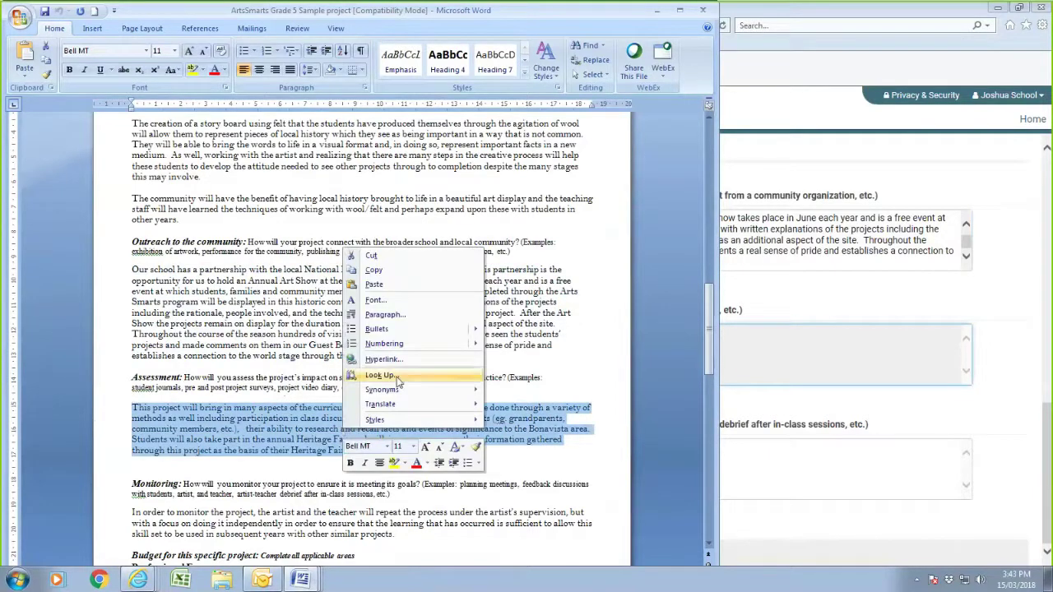
{"action": "left_click", "coordinate": [403, 271]}
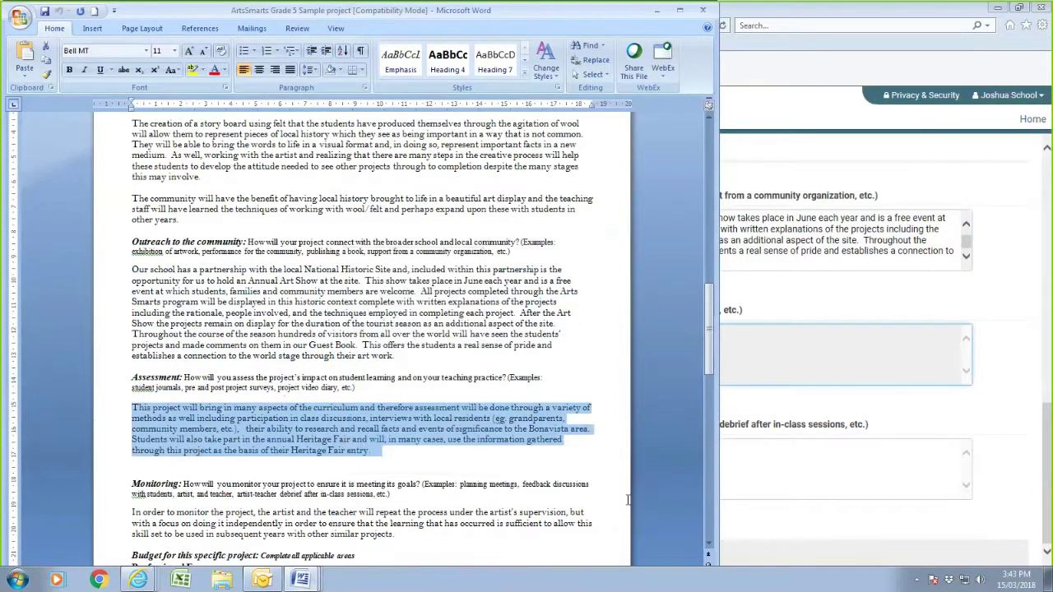
{"action": "left_click", "coordinate": [798, 473]}
{"action": "right_click", "coordinate": [183, 453]}
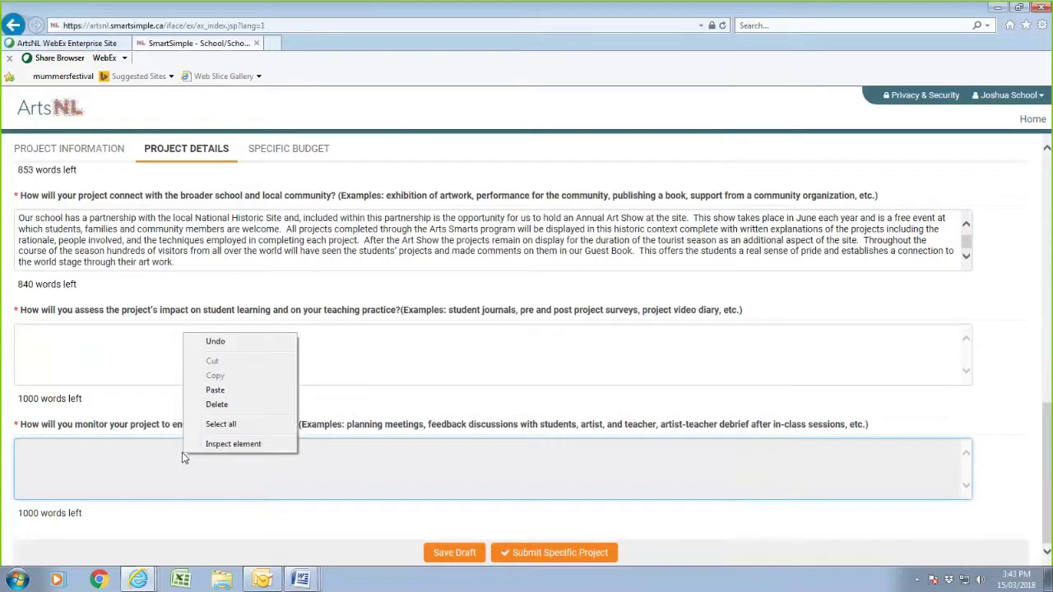
{"action": "left_click", "coordinate": [120, 345]}
{"action": "right_click", "coordinate": [117, 347]}
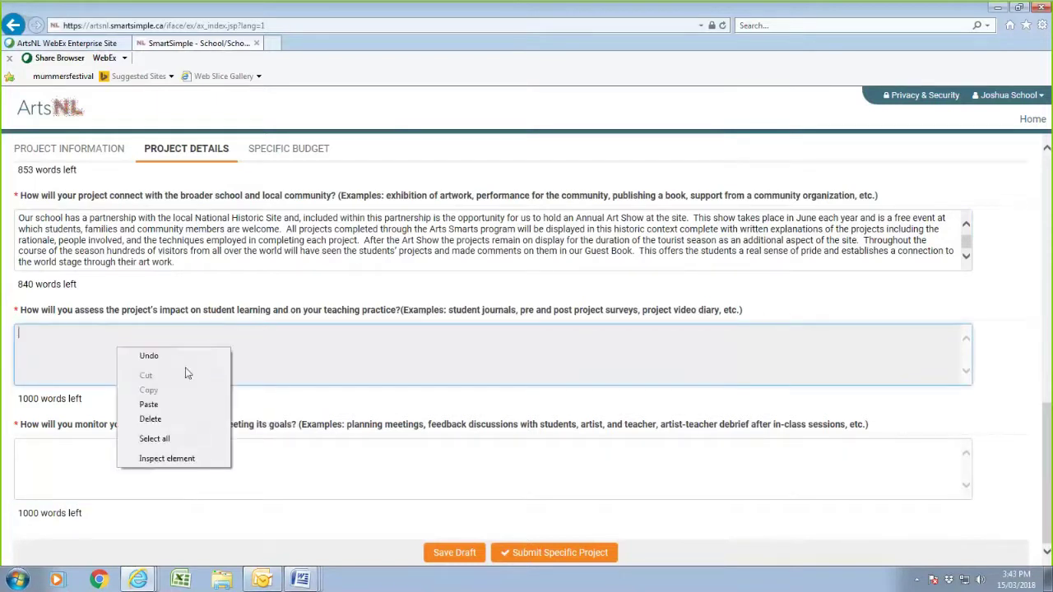
{"action": "left_click", "coordinate": [151, 405]}
- Copy the Monitoring paragraph from the sample into the monitoring answer
{"action": "left_click", "coordinate": [118, 477]}
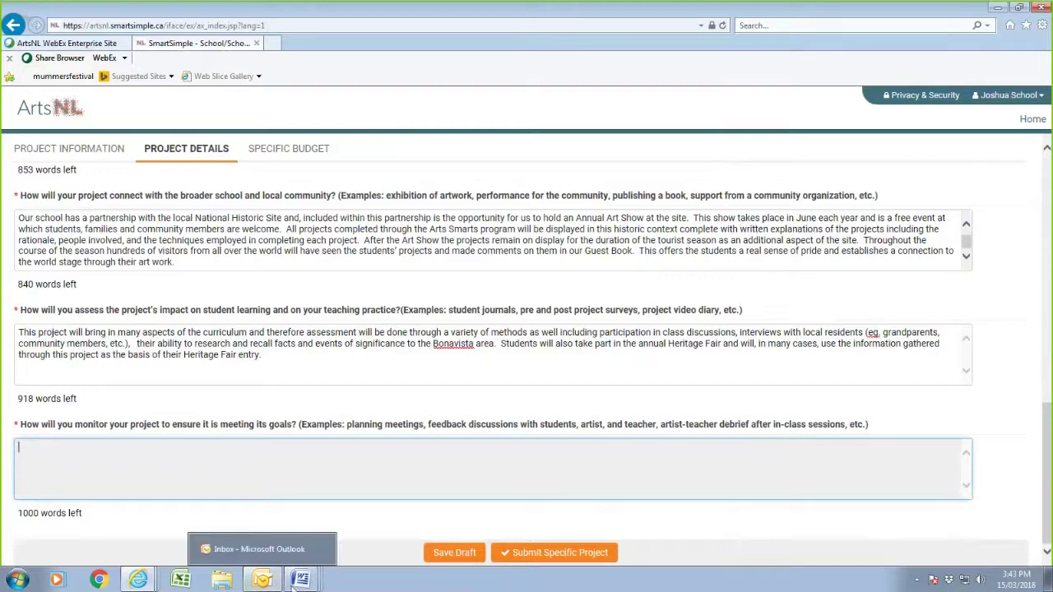
{"action": "mouse_move", "coordinate": [305, 582]}
{"action": "left_click", "coordinate": [316, 549]}
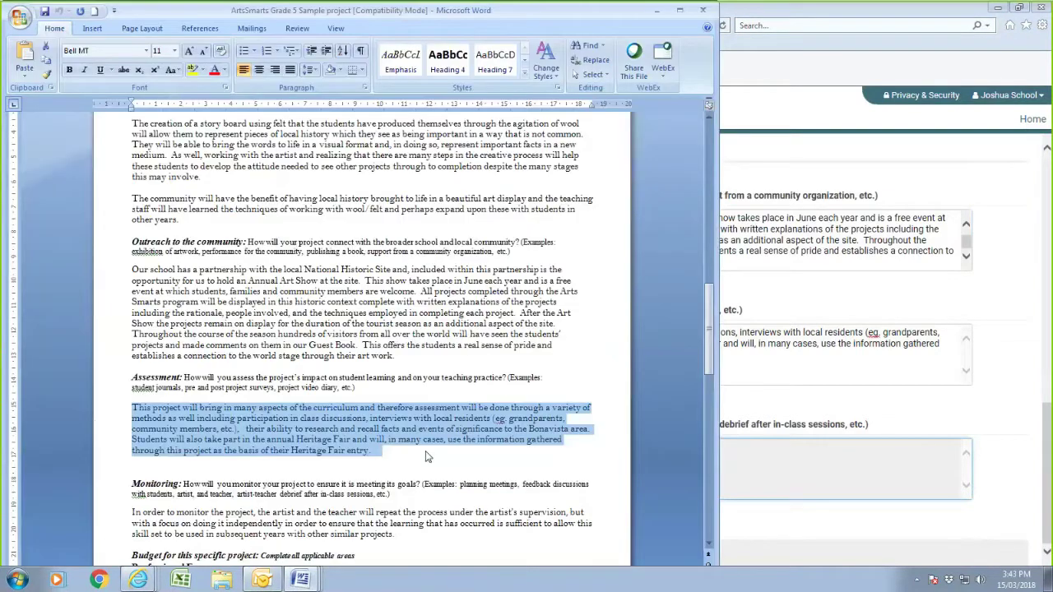
{"action": "left_click_drag", "start_coordinate": [130, 449], "coordinate": [396, 471]}
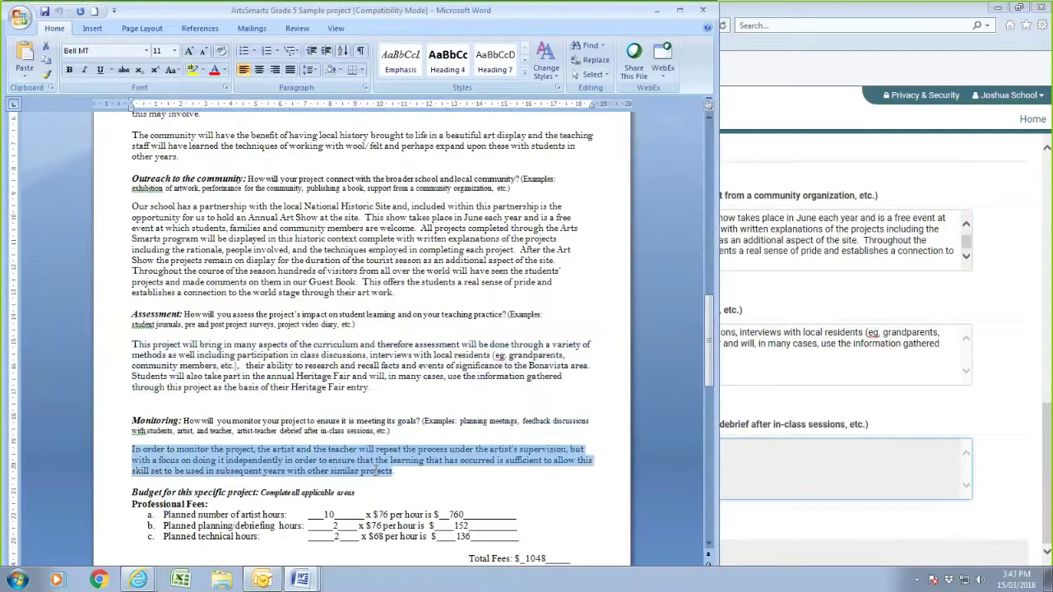
{"action": "right_click", "coordinate": [365, 470]}
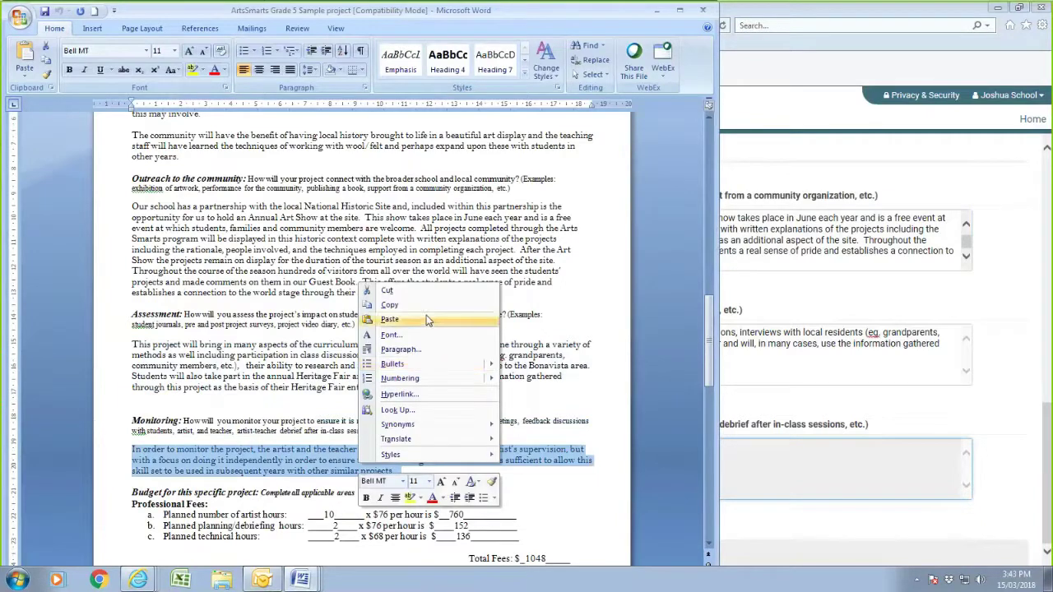
{"action": "left_click", "coordinate": [389, 304]}
{"action": "left_click", "coordinate": [825, 457]}
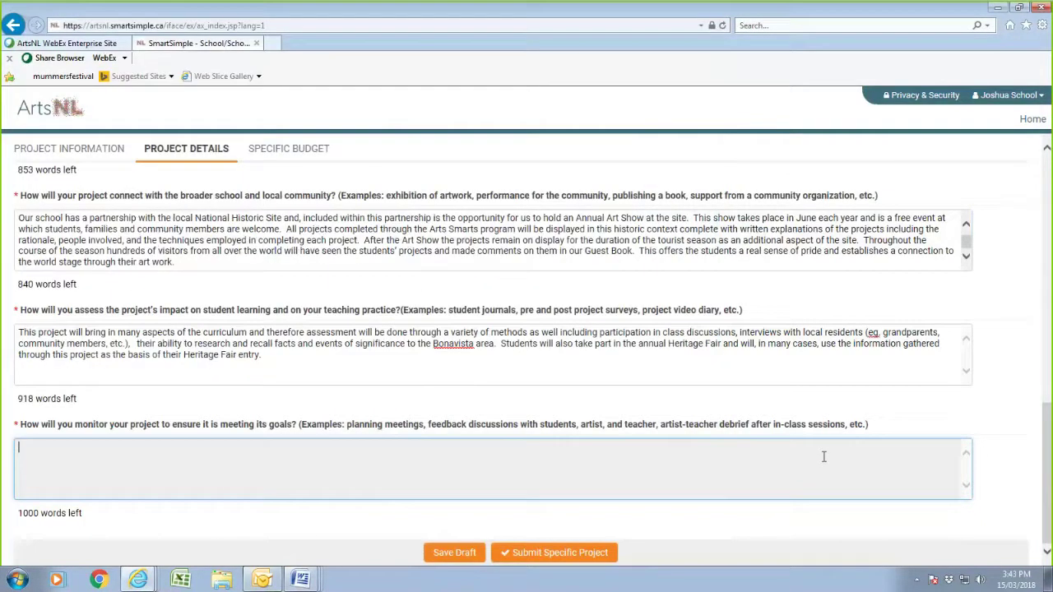
{"action": "right_click", "coordinate": [224, 476]}
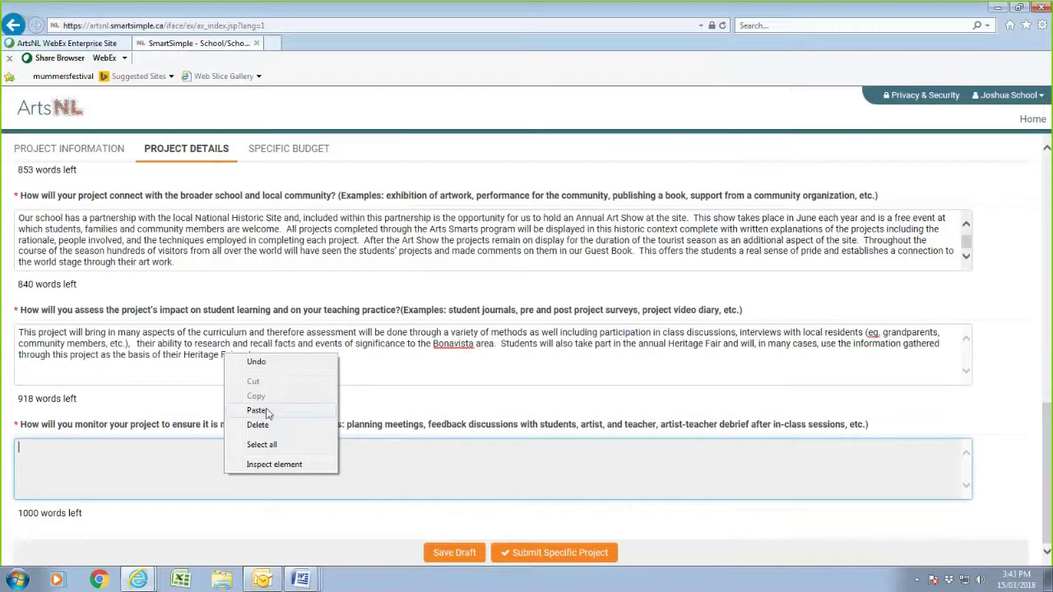
{"action": "left_click", "coordinate": [258, 410]}
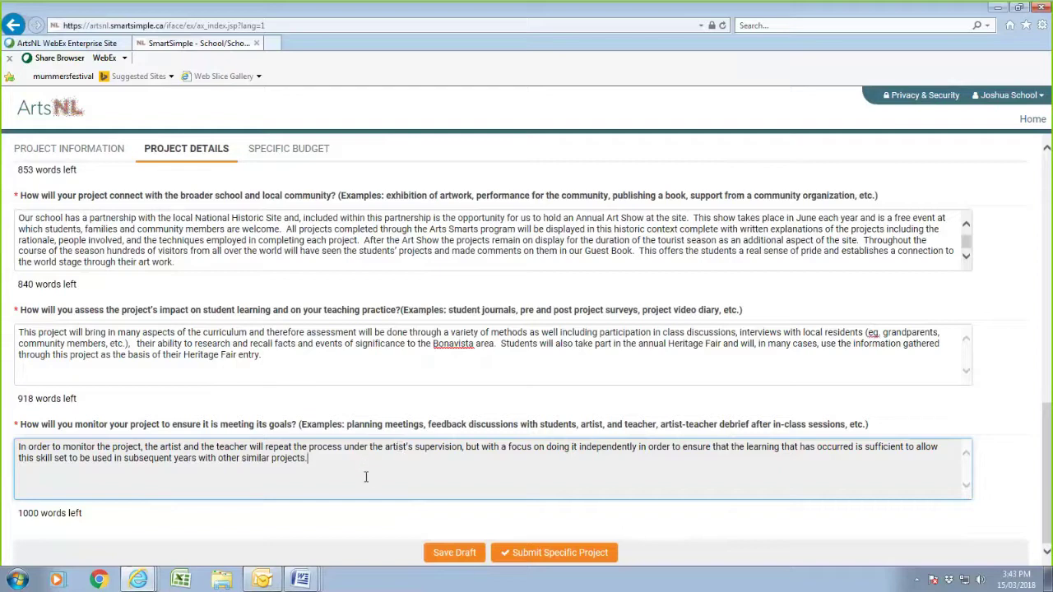
- Save the draft and scroll through the reloaded form to check the answers
{"action": "left_click", "coordinate": [464, 556]}
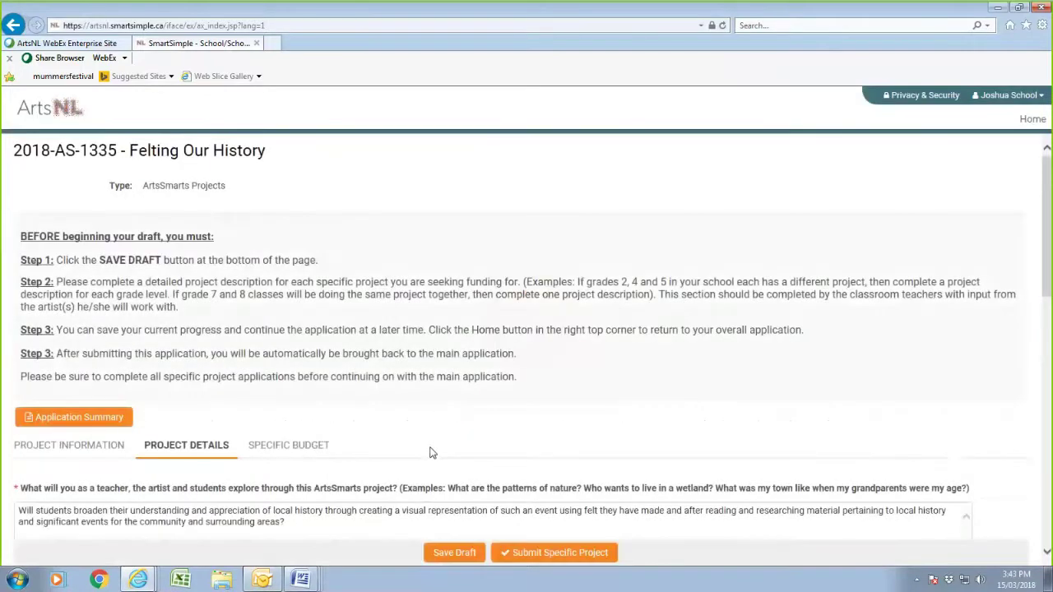
{"action": "scroll", "coordinate": [433, 452], "scroll_direction": "down", "scroll_amount": 2}
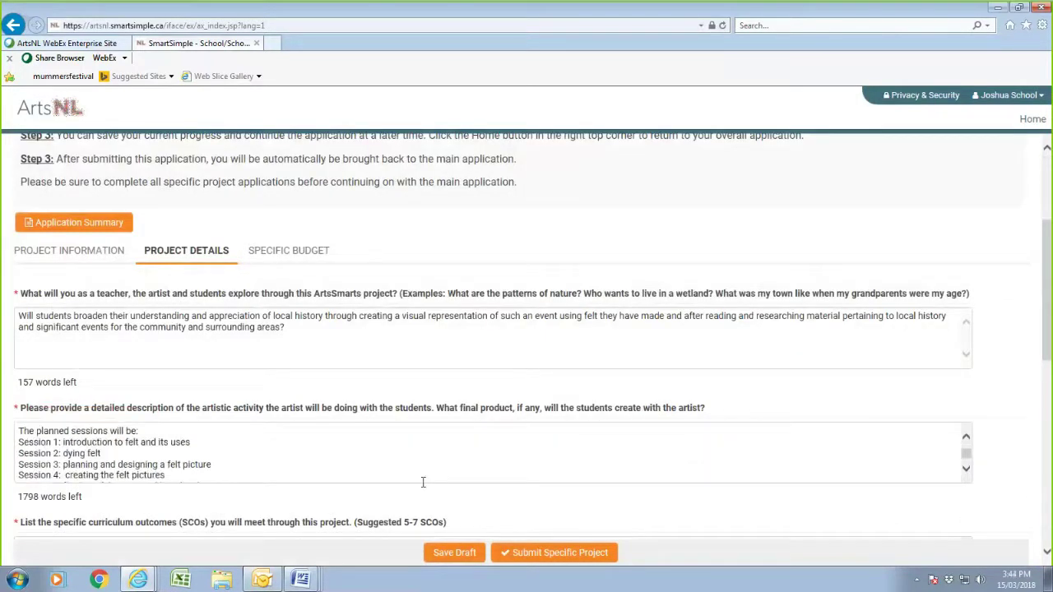
{"action": "left_click_drag", "start_coordinate": [1049, 359], "coordinate": [1034, 381]}
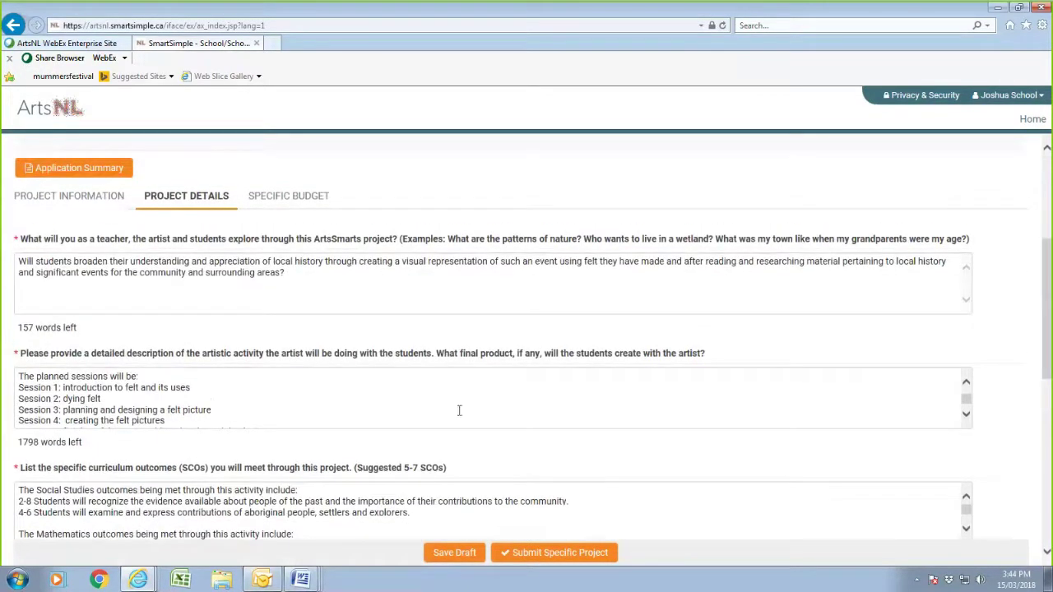
{"action": "scroll", "coordinate": [460, 415], "scroll_direction": "down", "scroll_amount": 1}
{"action": "scroll", "coordinate": [459, 415], "scroll_direction": "down", "scroll_amount": 2}
{"action": "scroll", "coordinate": [460, 420], "scroll_direction": "up", "scroll_amount": 3}
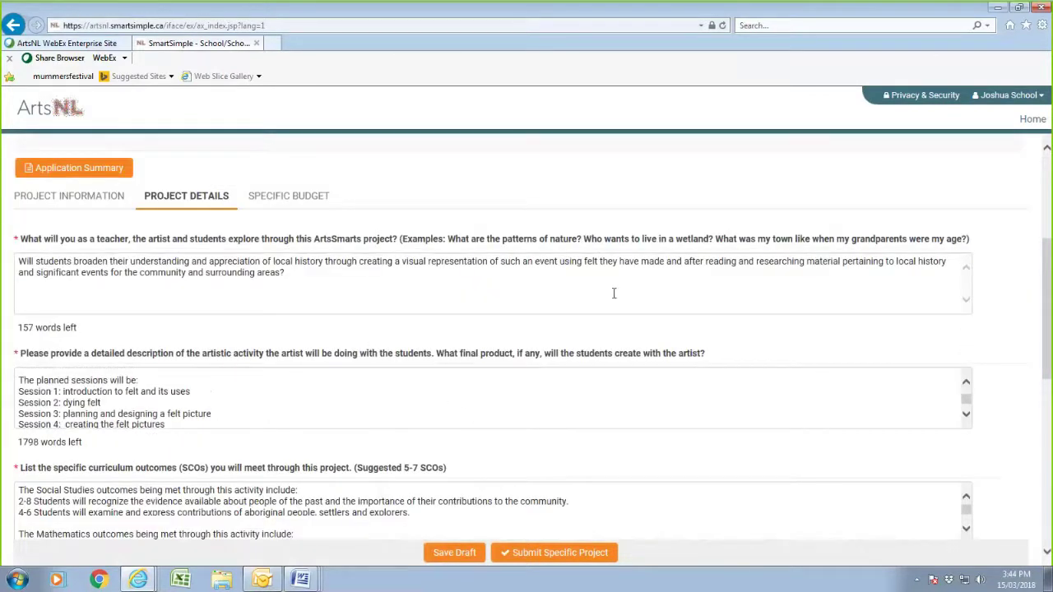
- Enter 10 Artist Hours in the project budget worksheet and save it
{"action": "left_click", "coordinate": [298, 201]}
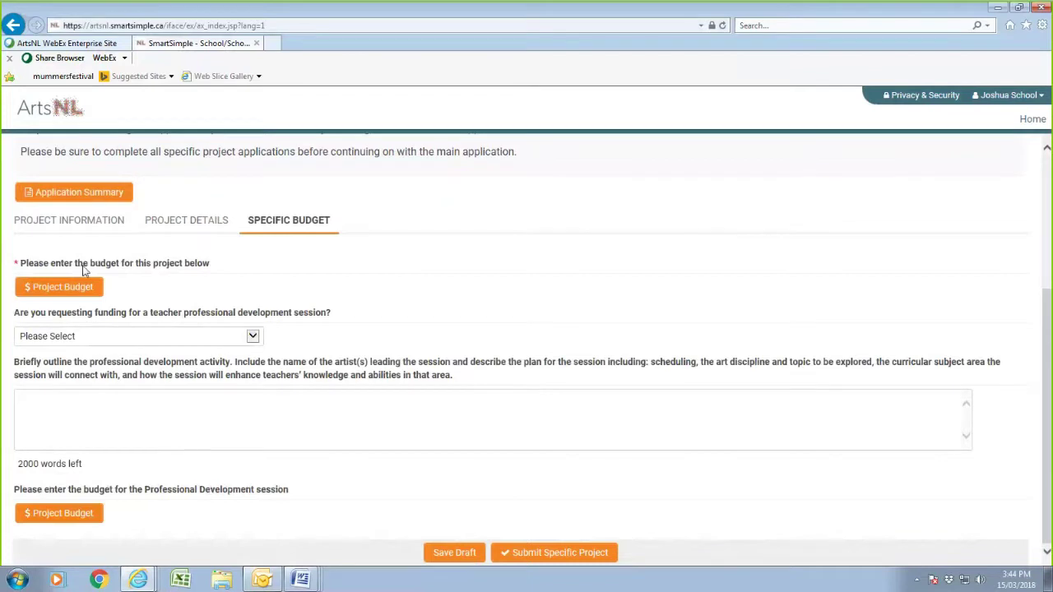
{"action": "left_click", "coordinate": [39, 294]}
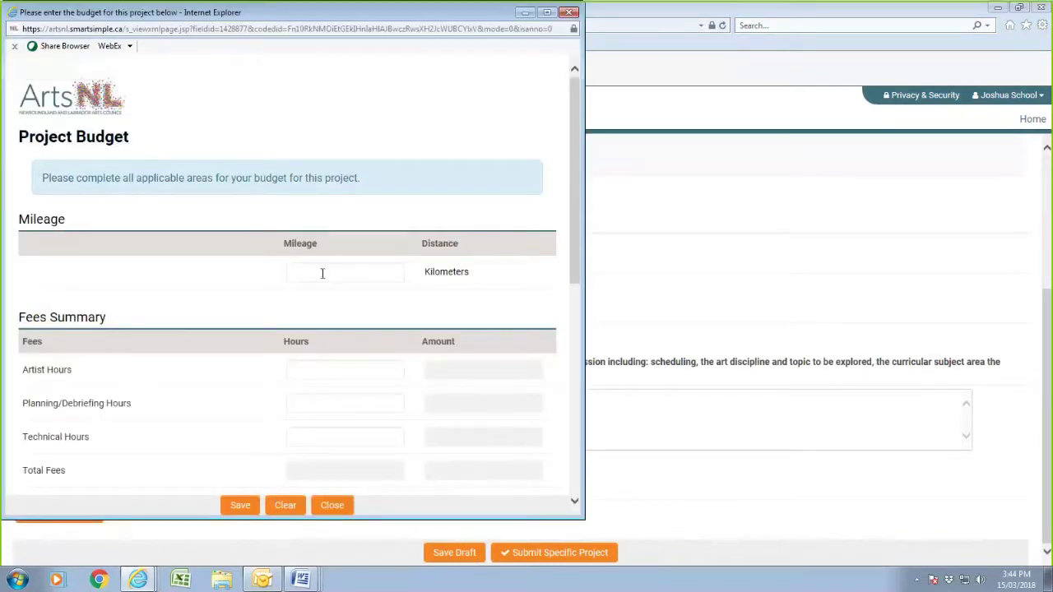
{"action": "left_click", "coordinate": [373, 272]}
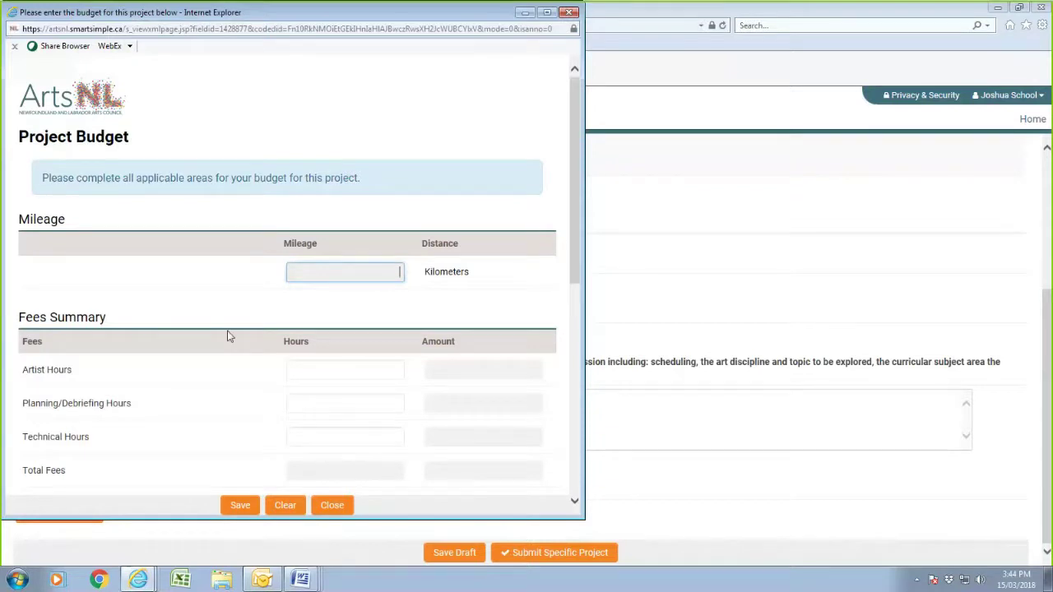
{"action": "left_click", "coordinate": [401, 369]}
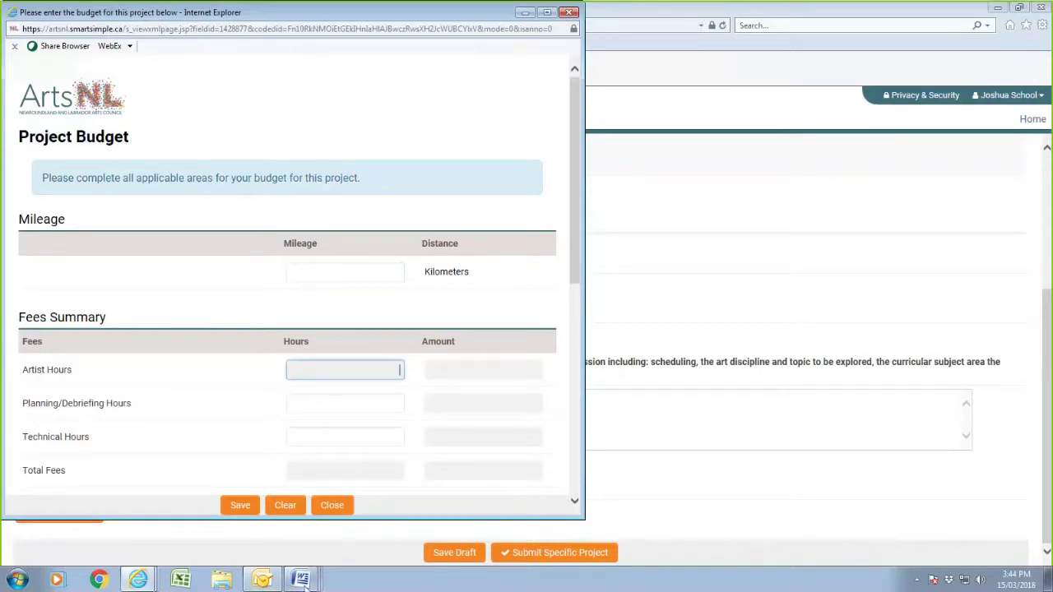
{"action": "left_click", "coordinate": [301, 579]}
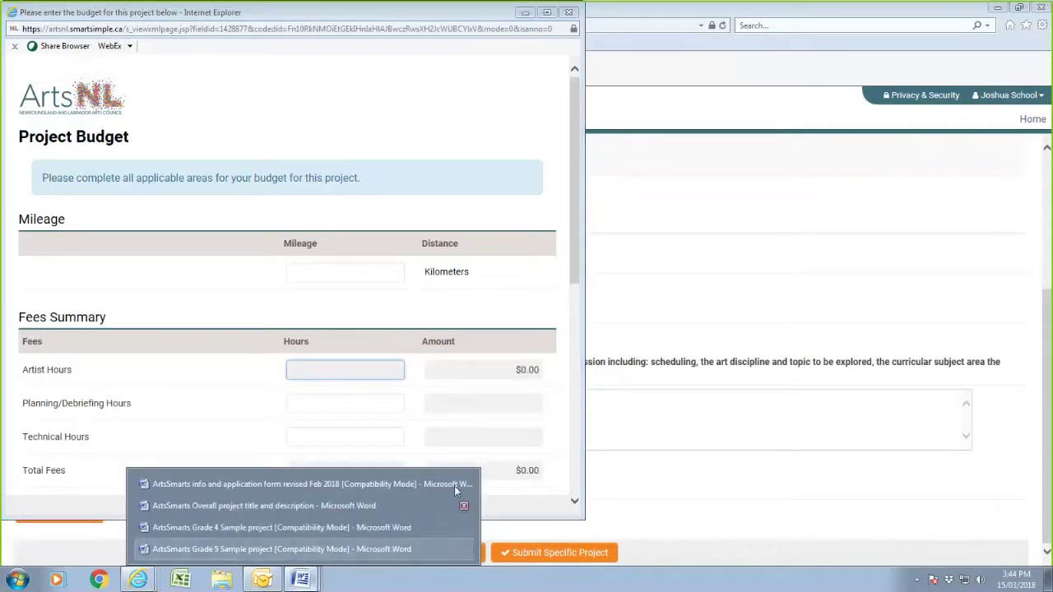
{"action": "left_click", "coordinate": [692, 414]}
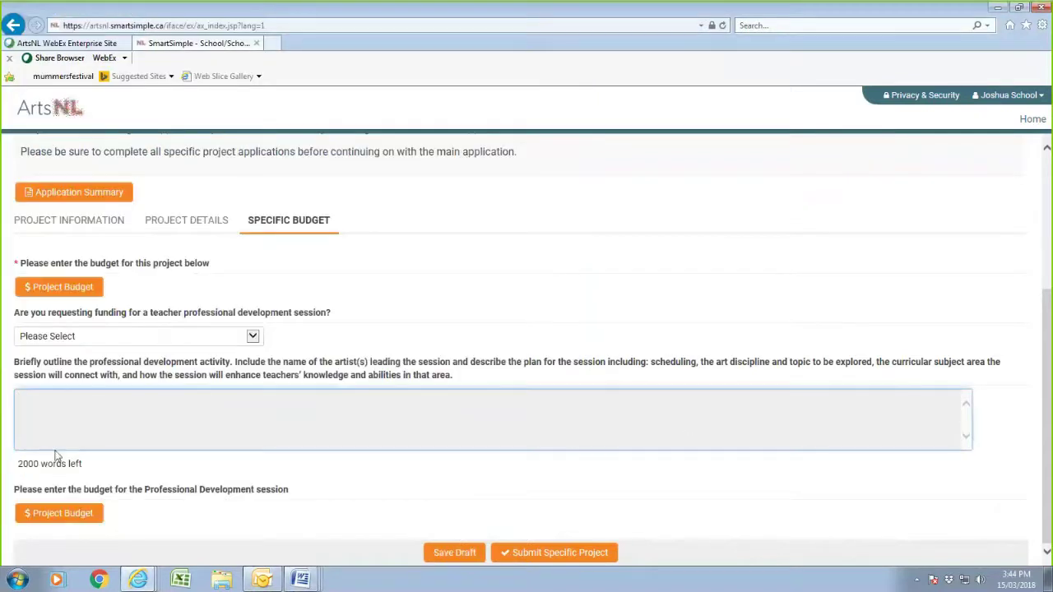
{"action": "left_click", "coordinate": [72, 295]}
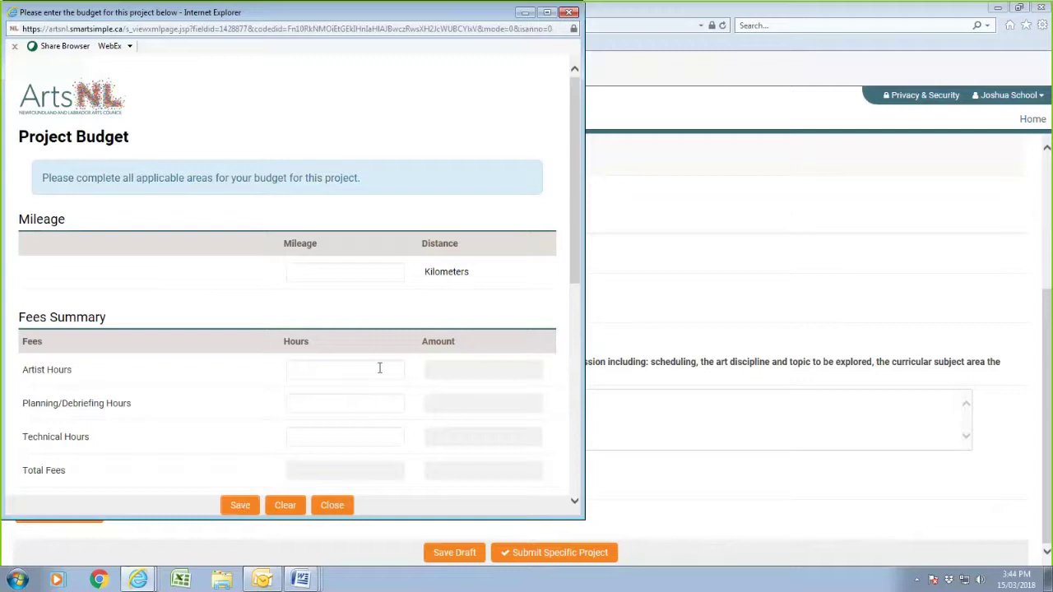
{"action": "left_click", "coordinate": [379, 370]}
{"action": "type", "text": "10"}
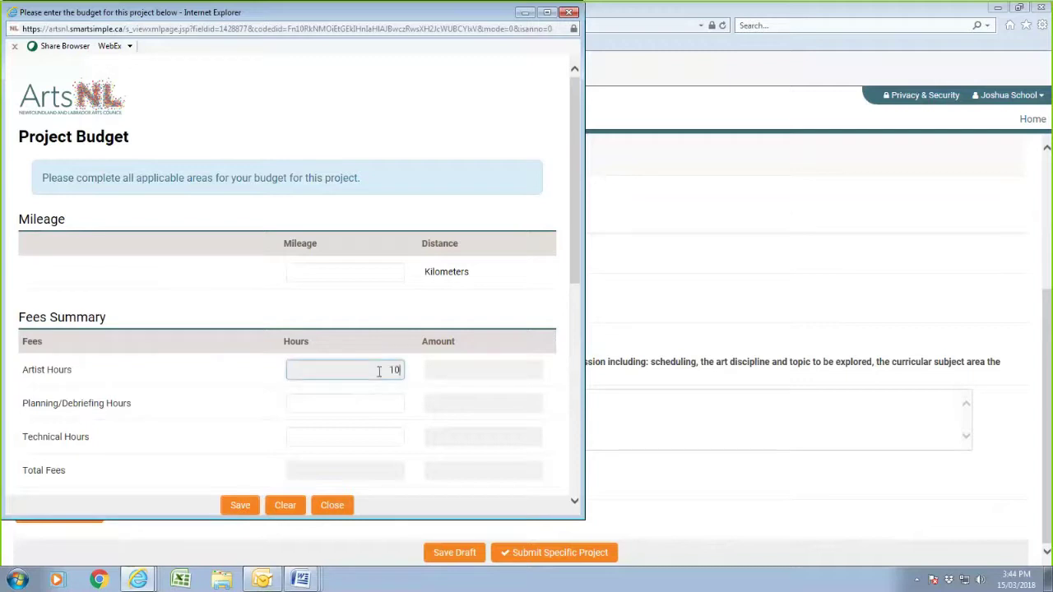
{"action": "left_click", "coordinate": [236, 508]}
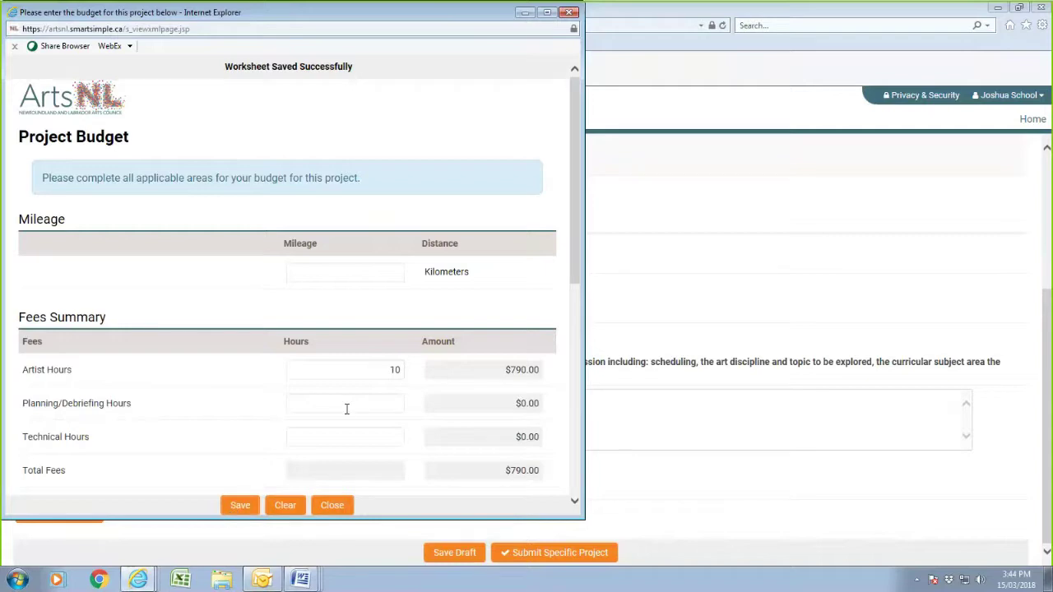
- Check the budget figures in the Grade 5 sample project Word document
{"action": "left_click", "coordinate": [301, 580]}
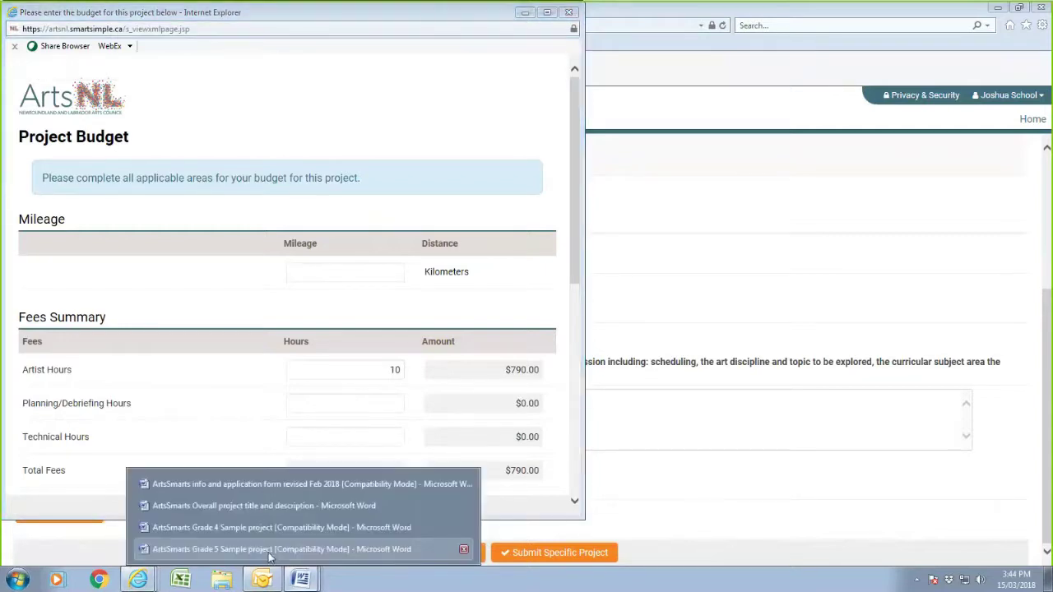
{"action": "left_click", "coordinate": [270, 550]}
{"action": "scroll", "coordinate": [239, 294], "scroll_direction": "down", "scroll_amount": 5}
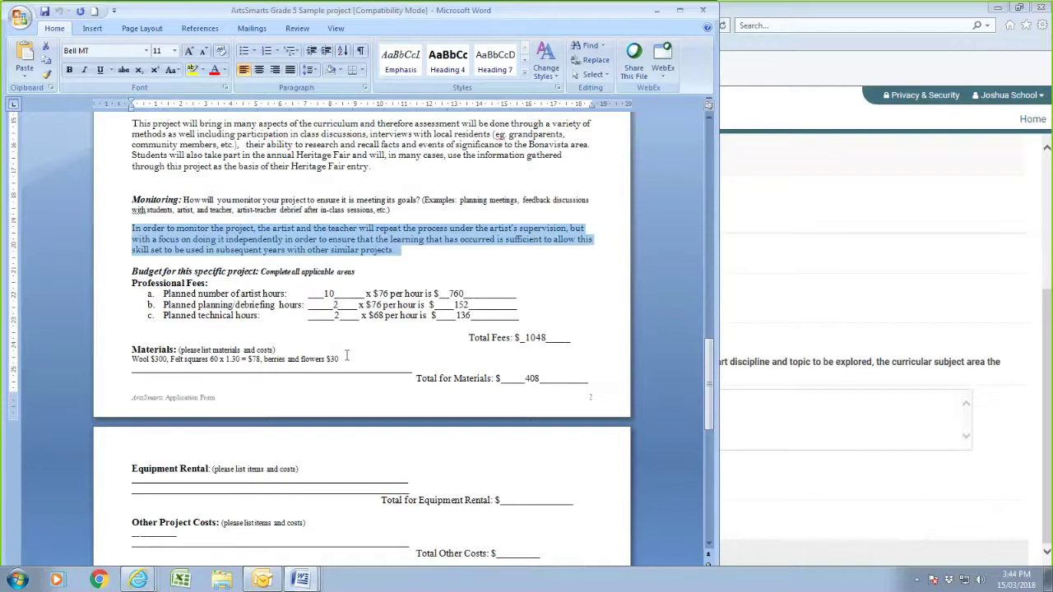
{"action": "scroll", "coordinate": [566, 379], "scroll_direction": "down", "scroll_amount": 1}
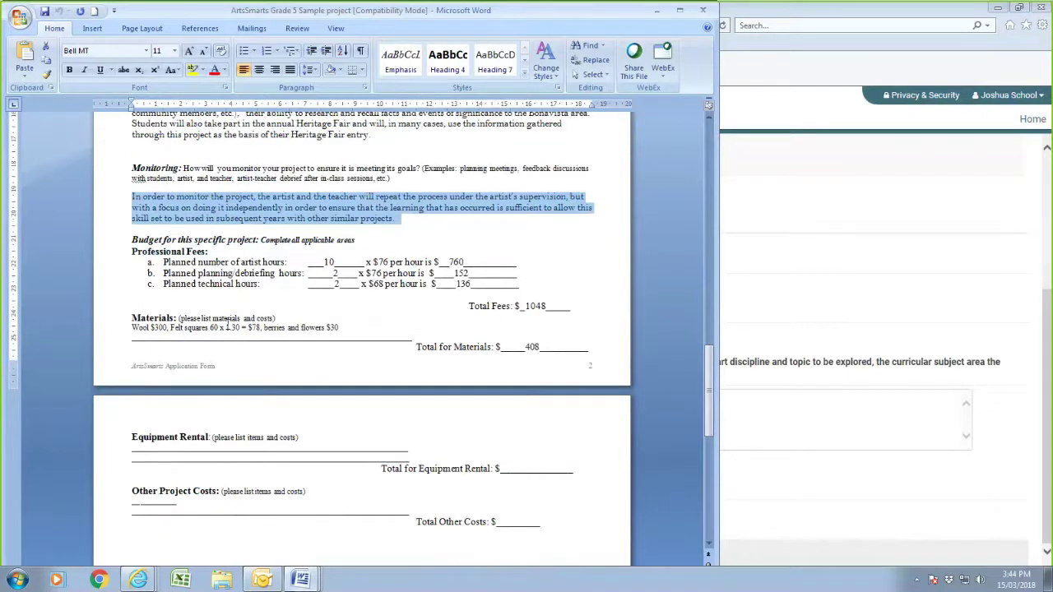
{"action": "left_click", "coordinate": [796, 527]}
- Enter 2 planning/debriefing hours and 2 technical hours and save, totalling $1,084.00 in fees
{"action": "left_click", "coordinate": [60, 288]}
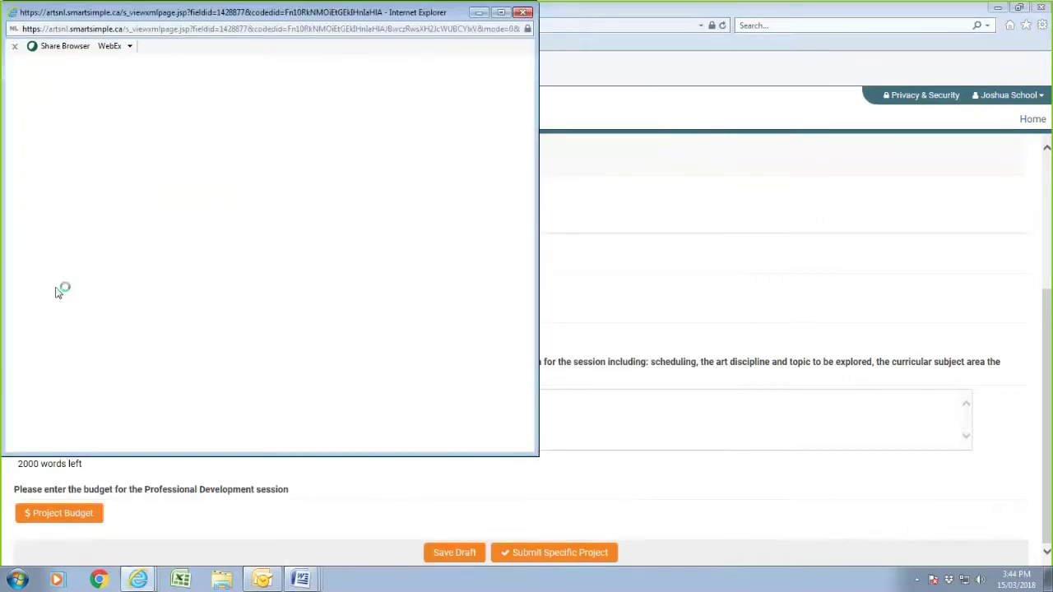
{"action": "left_click", "coordinate": [379, 406]}
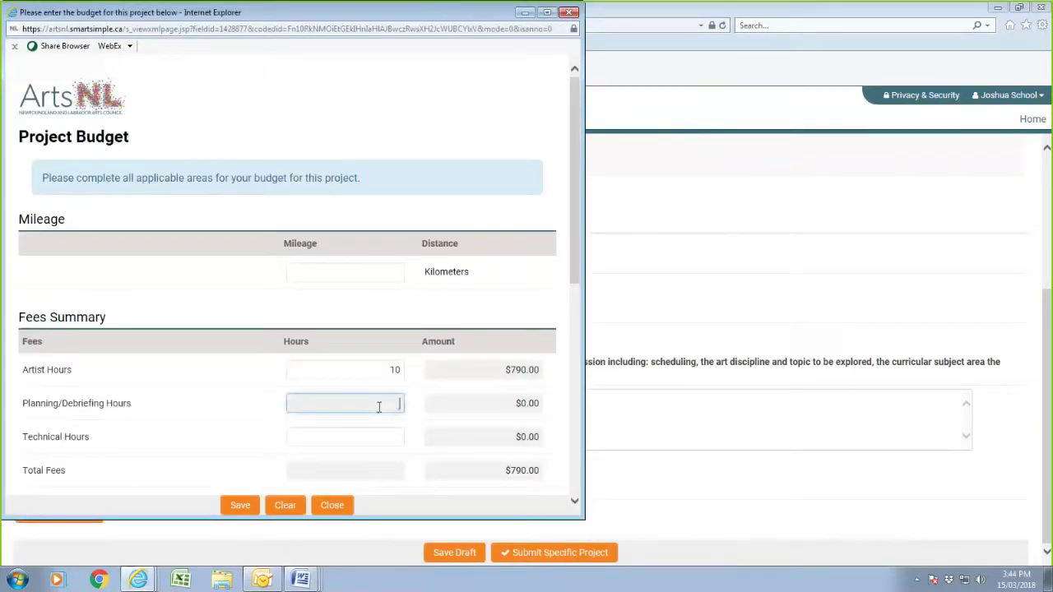
{"action": "type", "text": "2"}
{"action": "left_click", "coordinate": [394, 426]}
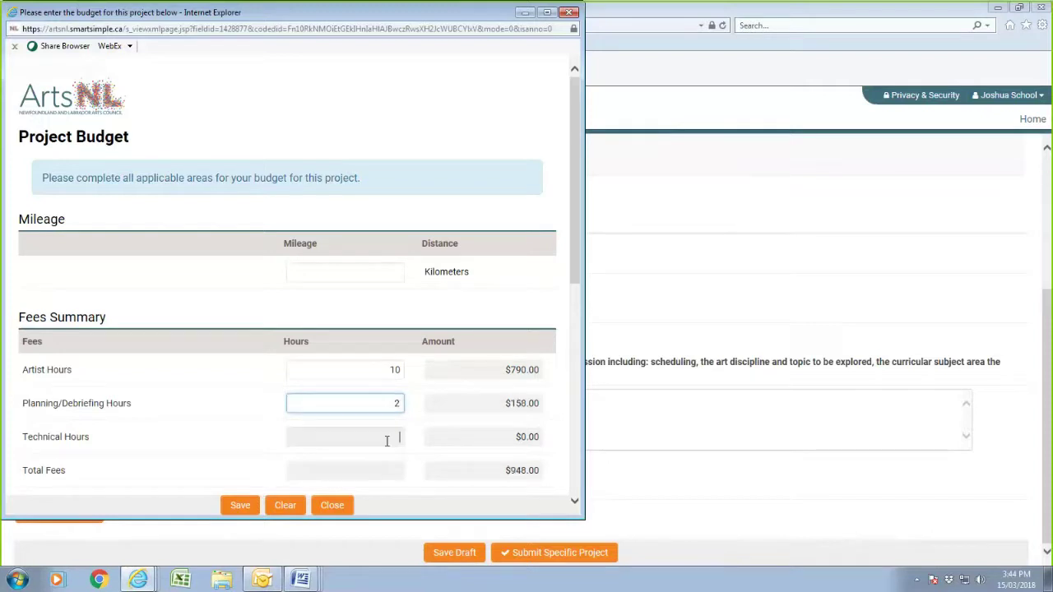
{"action": "type", "text": "2"}
{"action": "scroll", "coordinate": [384, 446], "scroll_direction": "down", "scroll_amount": 4}
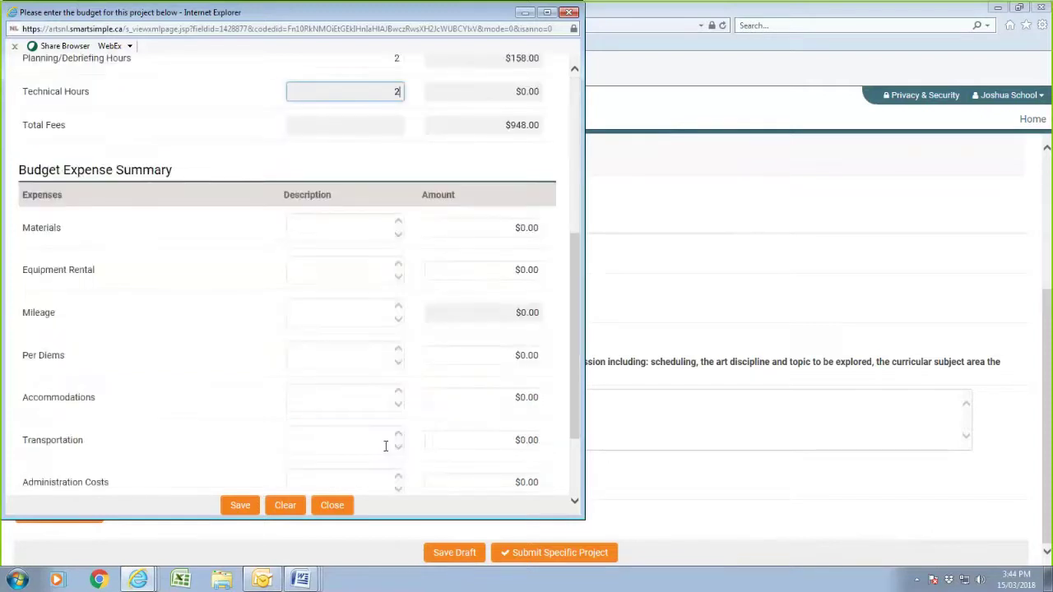
{"action": "left_click", "coordinate": [240, 507]}
{"action": "scroll", "coordinate": [336, 402], "scroll_direction": "down", "scroll_amount": 1}
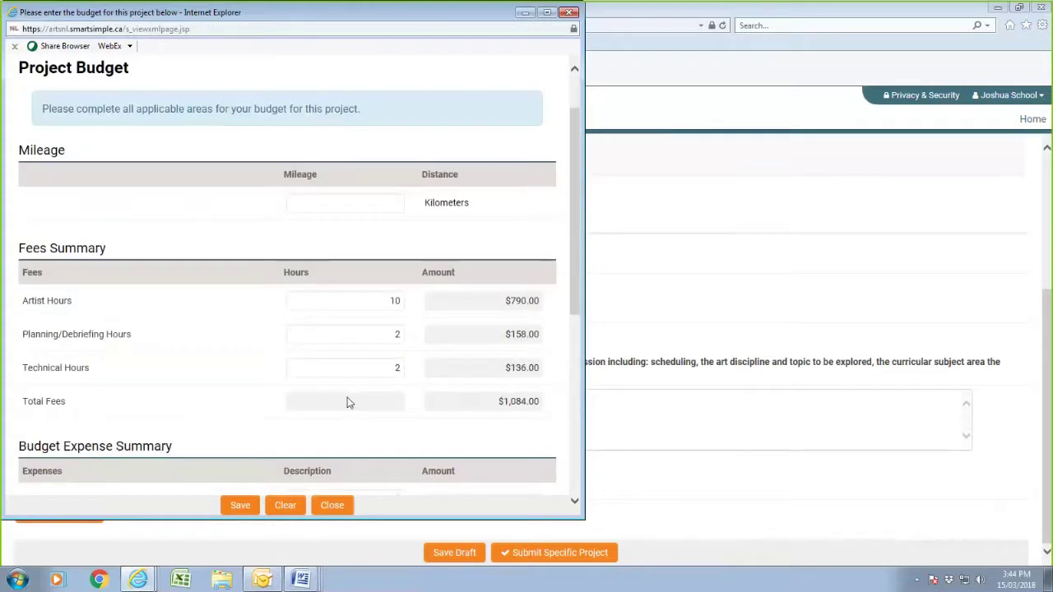
{"action": "scroll", "coordinate": [347, 401], "scroll_direction": "down", "scroll_amount": 3}
{"action": "left_click", "coordinate": [358, 299]}
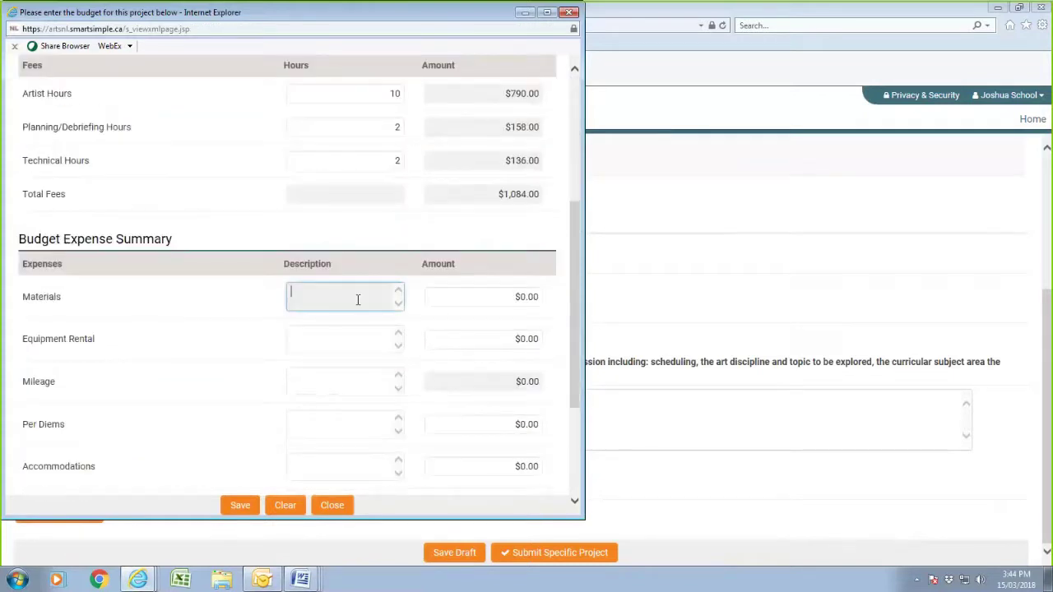
{"action": "mouse_move", "coordinate": [303, 579]}
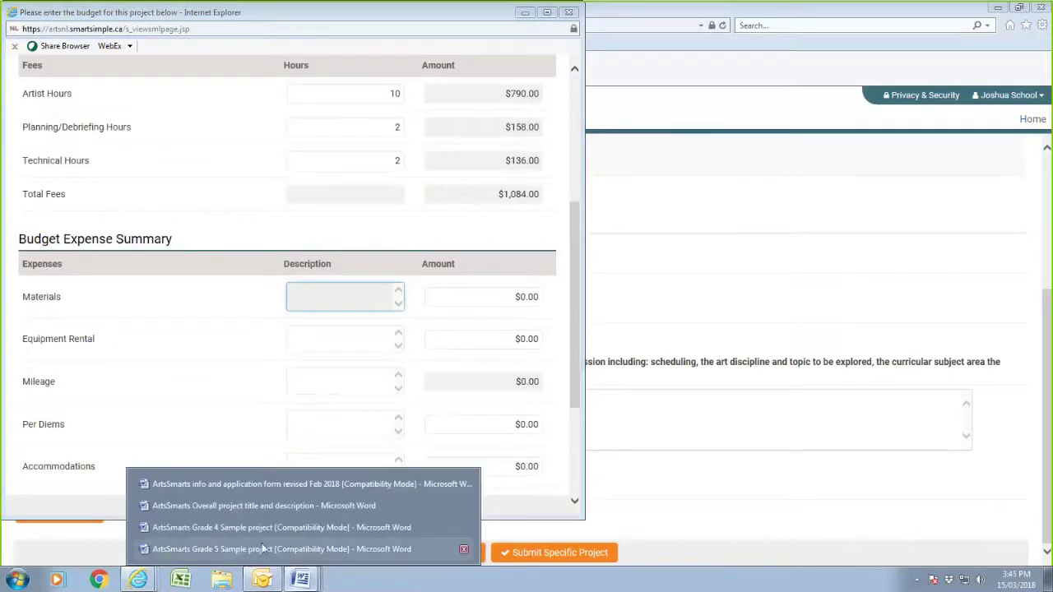
- Select and copy the Materials line (wool, felt squares, berries, flowers) in the Grade 5 sample document
{"action": "left_click", "coordinate": [260, 550]}
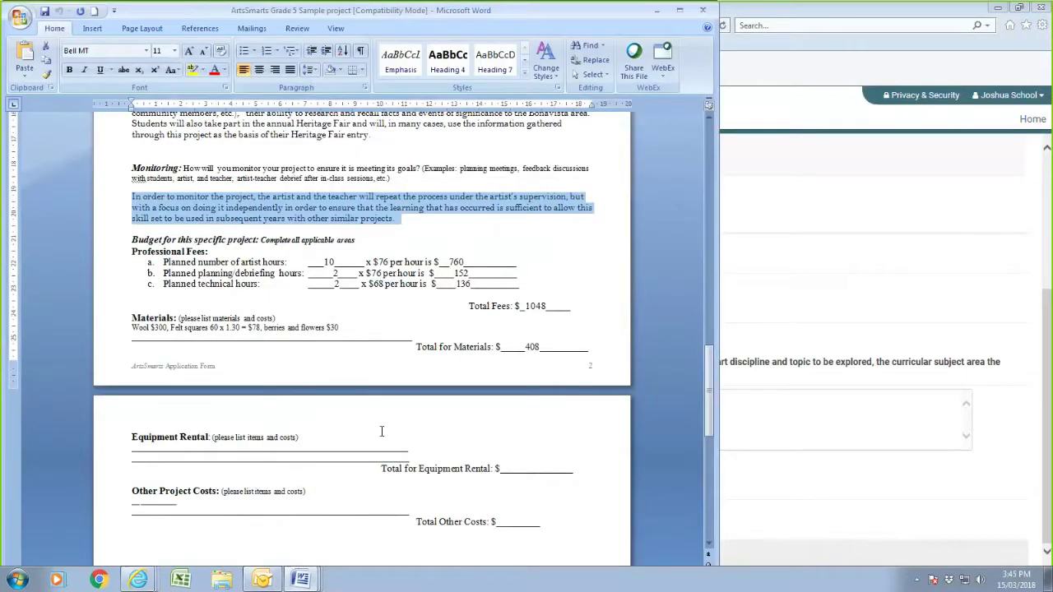
{"action": "scroll", "coordinate": [382, 431], "scroll_direction": "down", "scroll_amount": 1}
{"action": "left_click_drag", "start_coordinate": [340, 296], "coordinate": [134, 298]}
{"action": "right_click", "coordinate": [137, 302]}
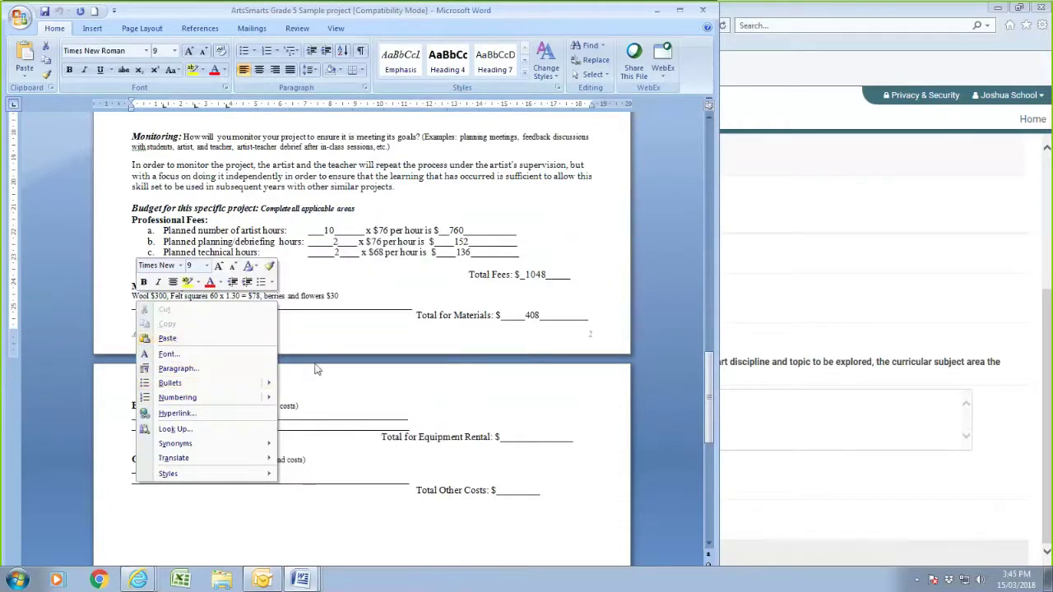
{"action": "left_click", "coordinate": [318, 365]}
{"action": "left_click_drag", "start_coordinate": [342, 297], "coordinate": [153, 304]}
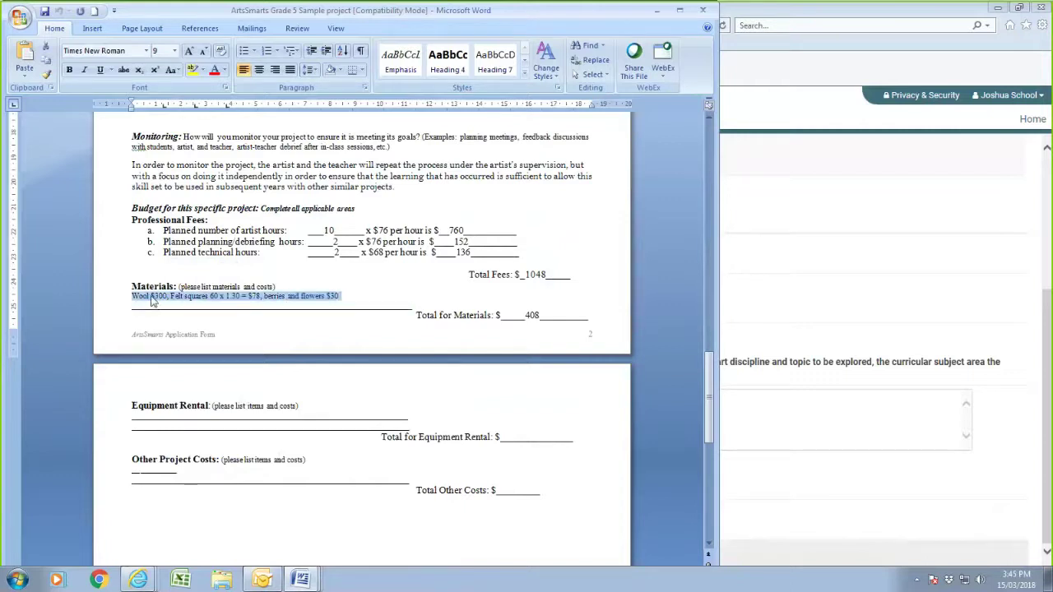
{"action": "right_click", "coordinate": [153, 298]}
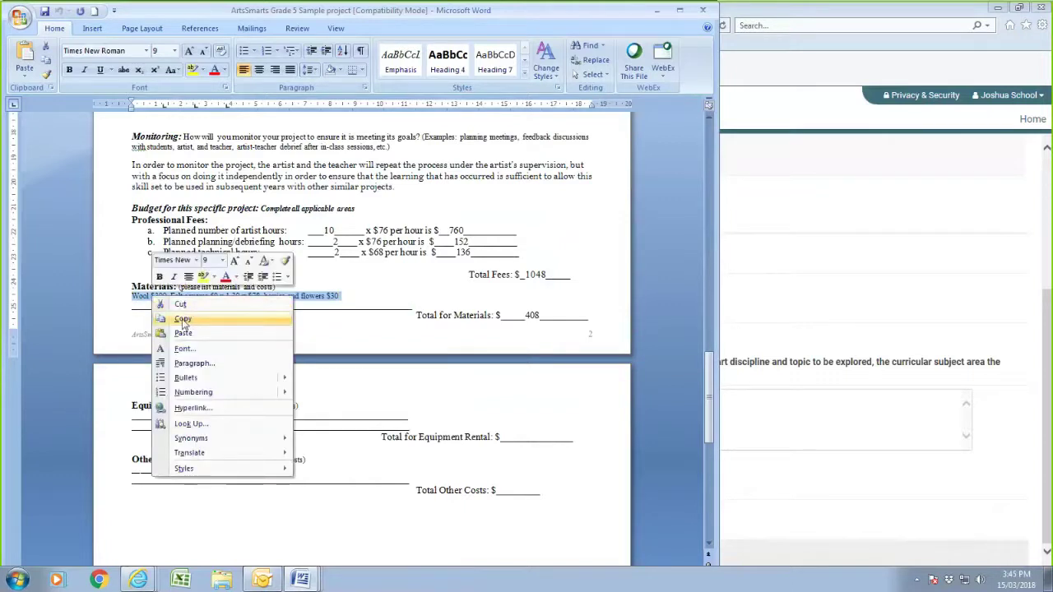
{"action": "left_click", "coordinate": [183, 321]}
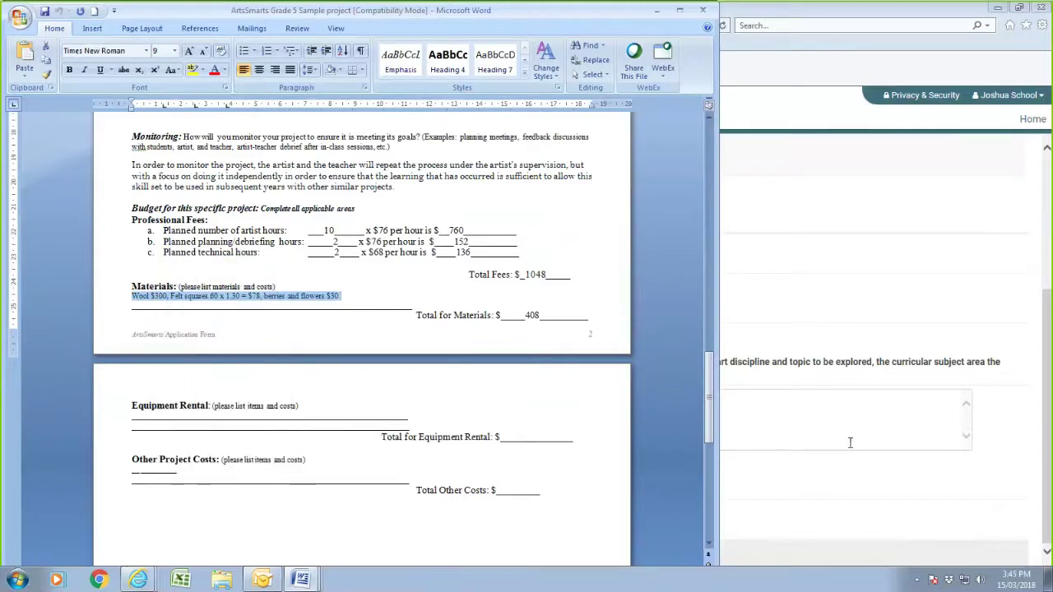
{"action": "left_click", "coordinate": [818, 484]}
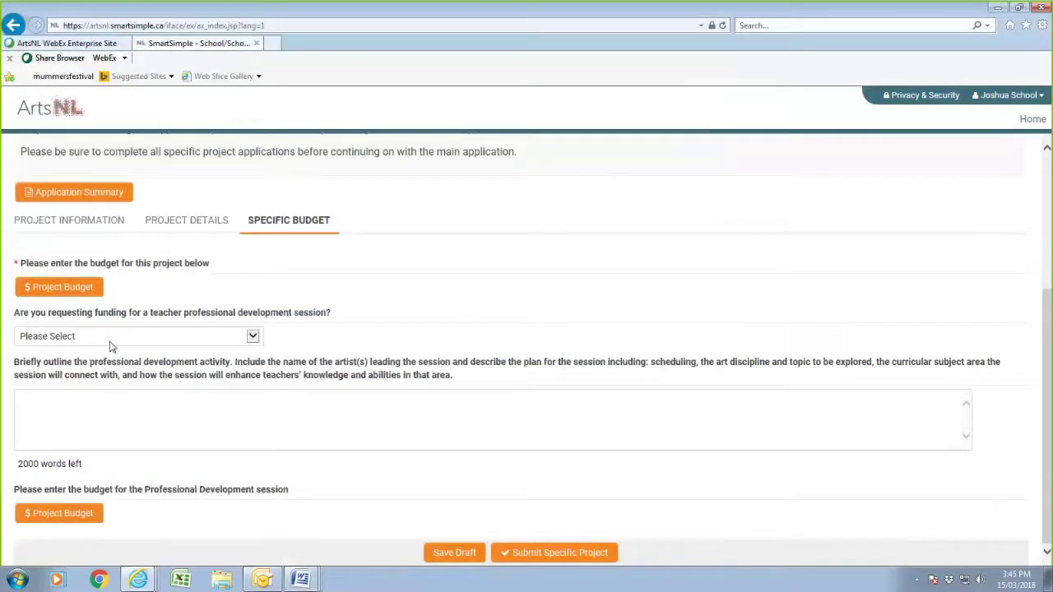
- Paste the copied wool, felt and berries line into the Materials description and save
{"action": "left_click", "coordinate": [78, 288]}
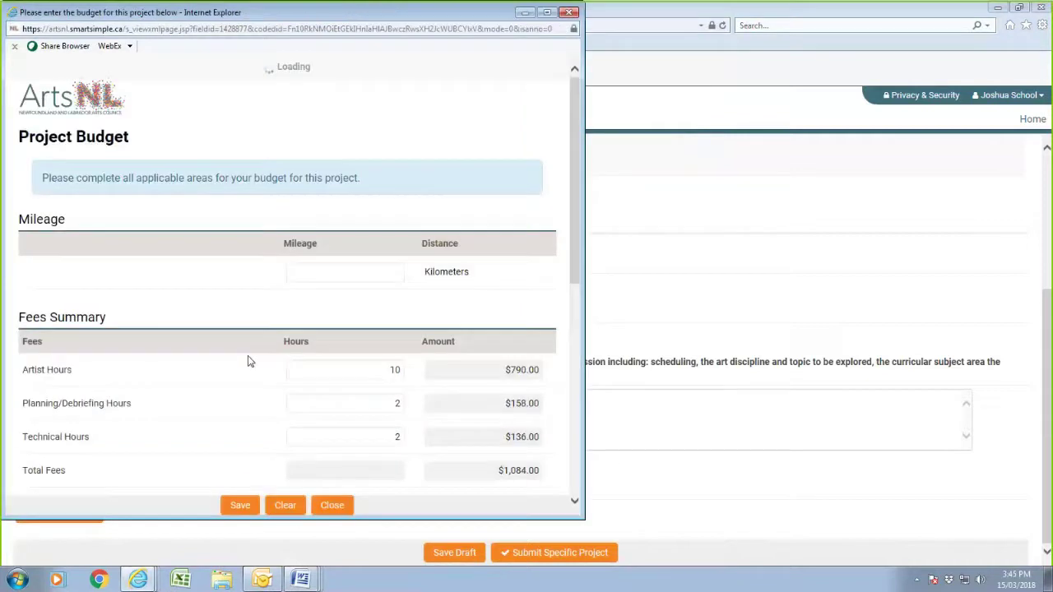
{"action": "scroll", "coordinate": [165, 361], "scroll_direction": "down", "scroll_amount": 5}
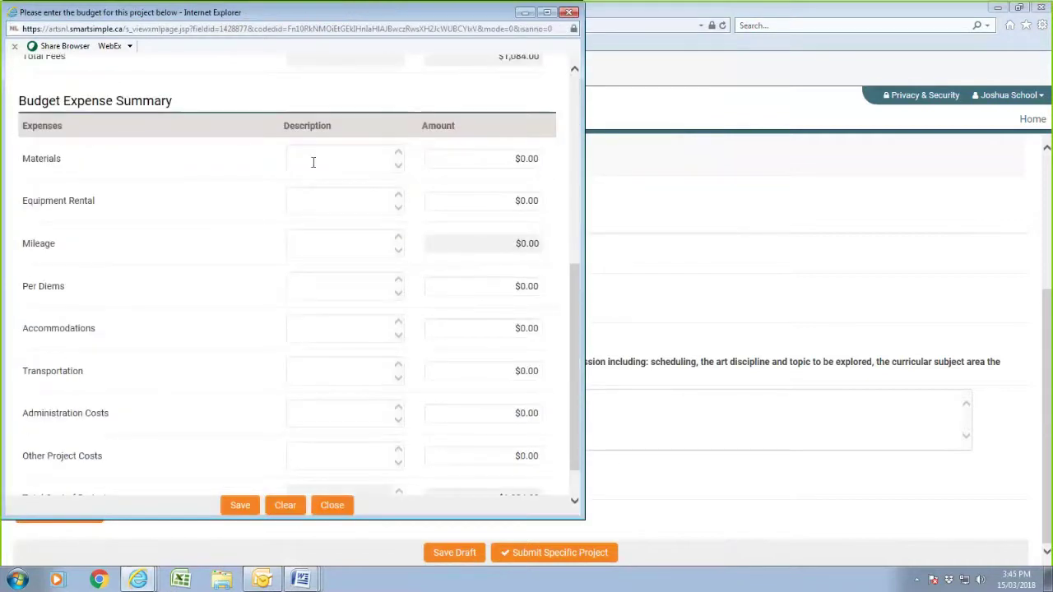
{"action": "left_click", "coordinate": [323, 161]}
{"action": "right_click", "coordinate": [324, 162]}
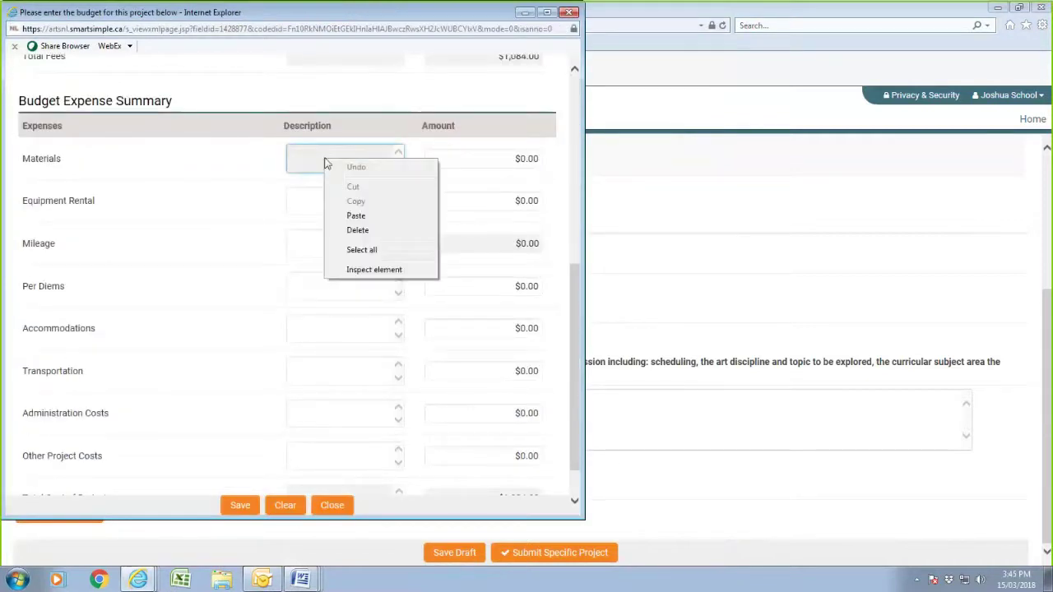
{"action": "left_click", "coordinate": [362, 216]}
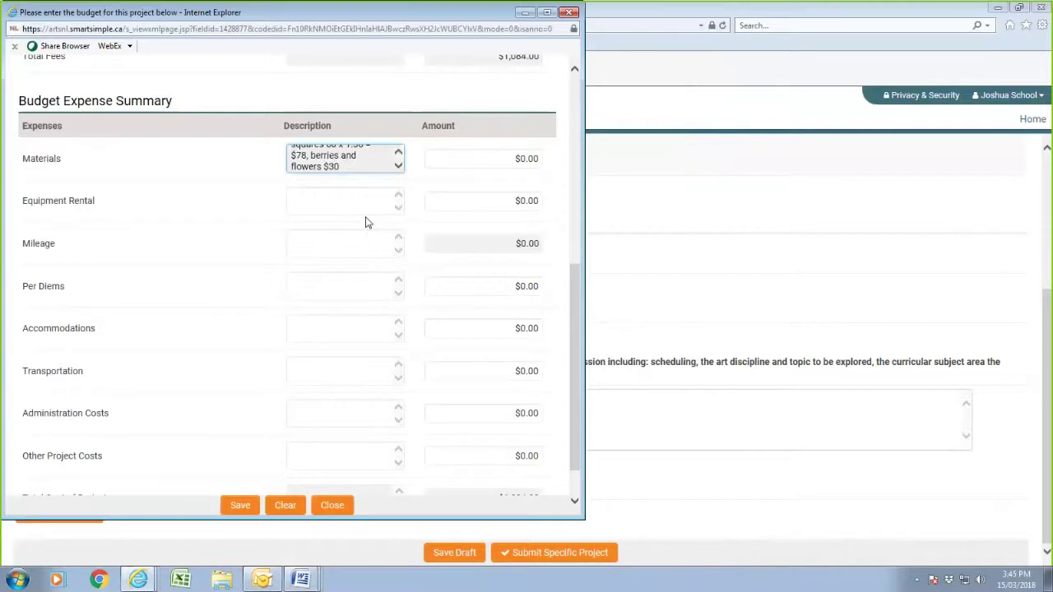
{"action": "left_click", "coordinate": [485, 162]}
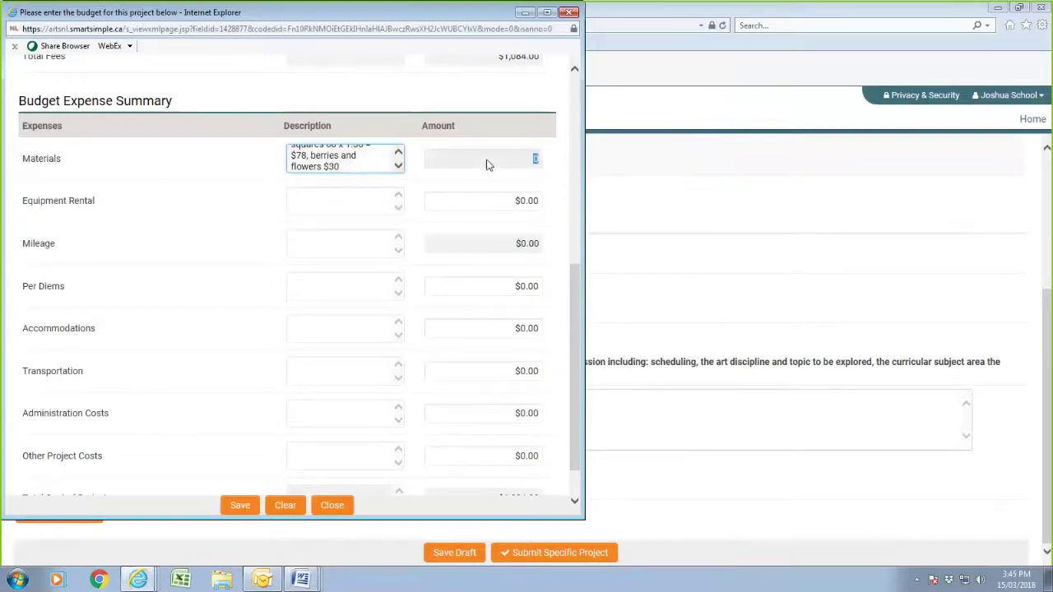
{"action": "left_click", "coordinate": [241, 510]}
{"action": "mouse_move", "coordinate": [301, 580]}
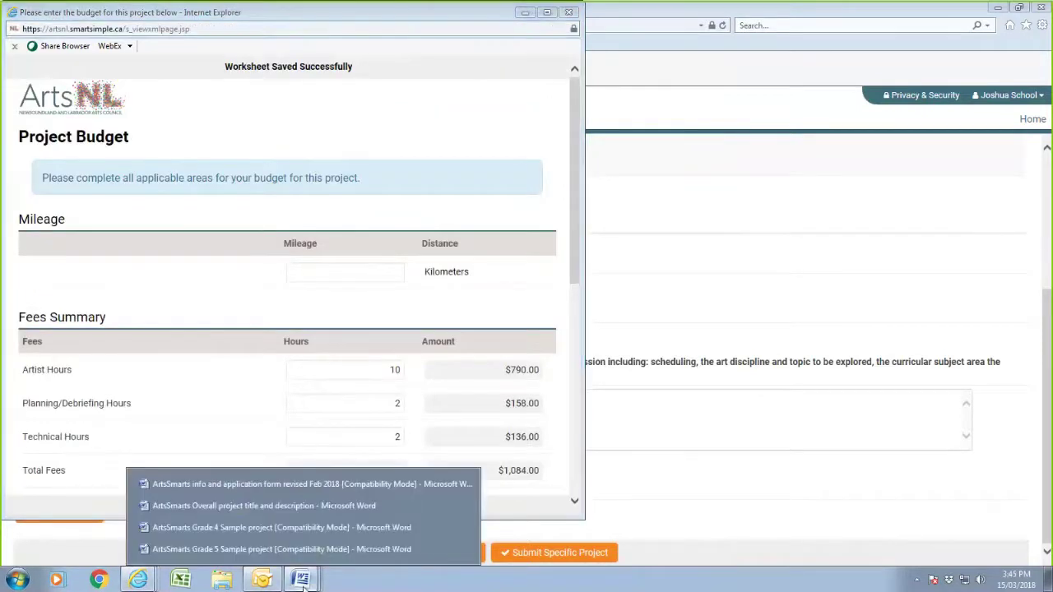
{"action": "left_click", "coordinate": [218, 550]}
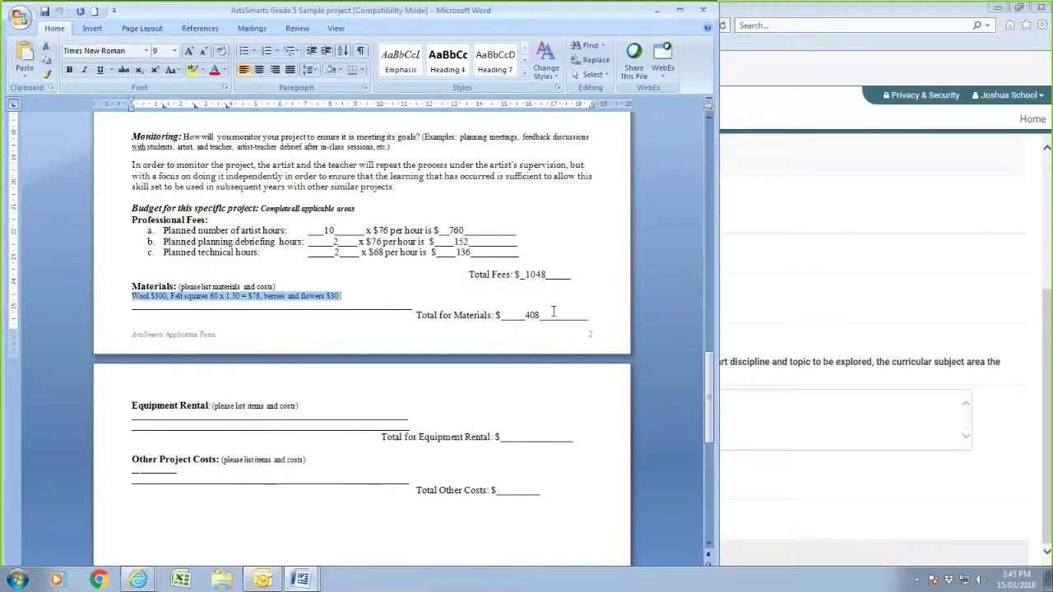
{"action": "left_click", "coordinate": [654, 11]}
- Set the Materials amount to $408.00, save the budget at $1,492.00 total, and close it
{"action": "scroll", "coordinate": [364, 426], "scroll_direction": "down", "scroll_amount": 2}
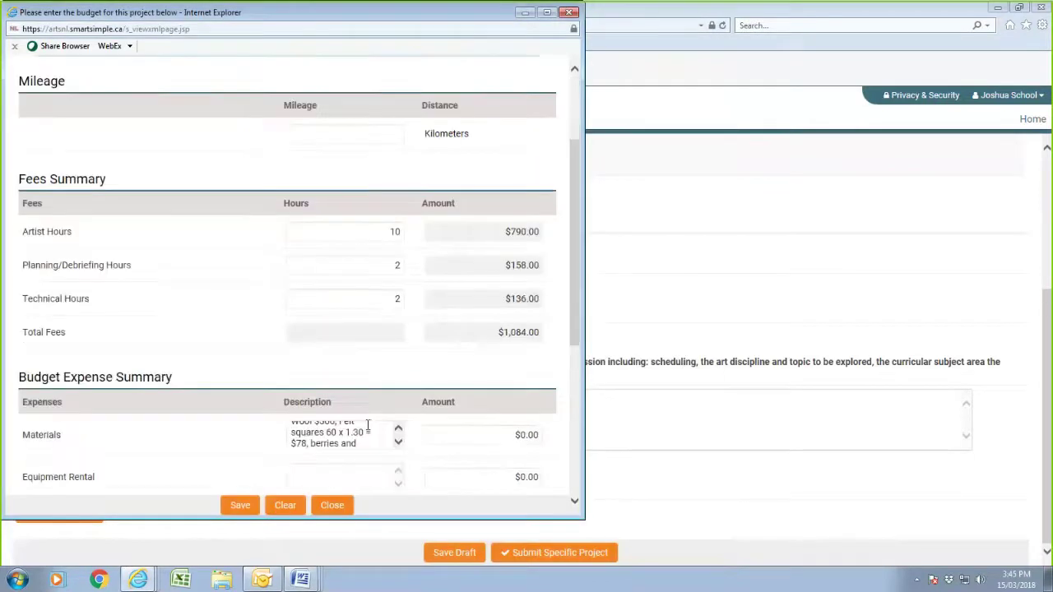
{"action": "left_click", "coordinate": [492, 441]}
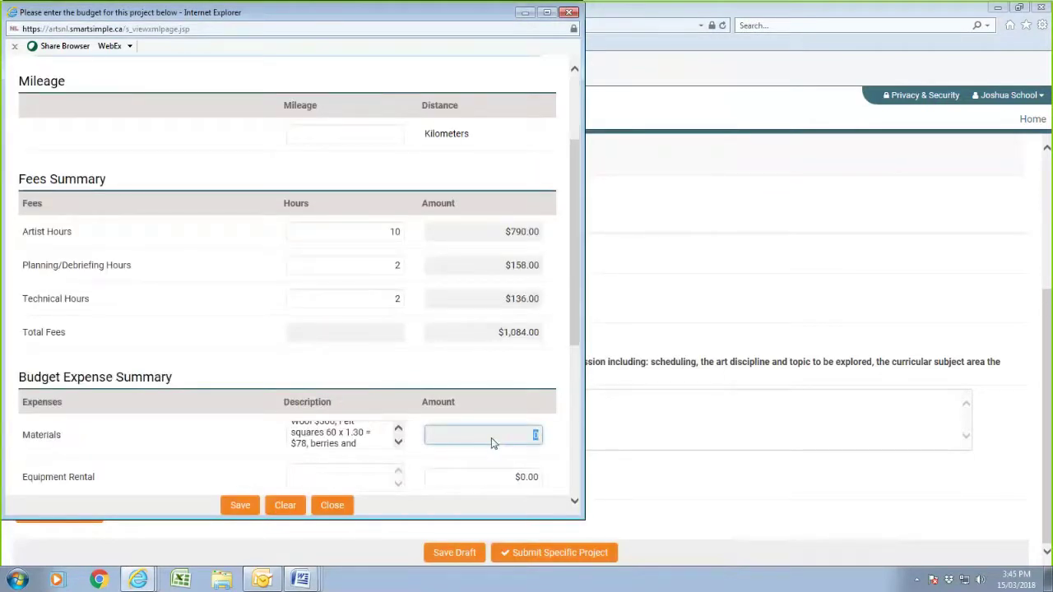
{"action": "type", "text": "408"}
{"action": "left_click", "coordinate": [241, 450]}
{"action": "left_click", "coordinate": [242, 505]}
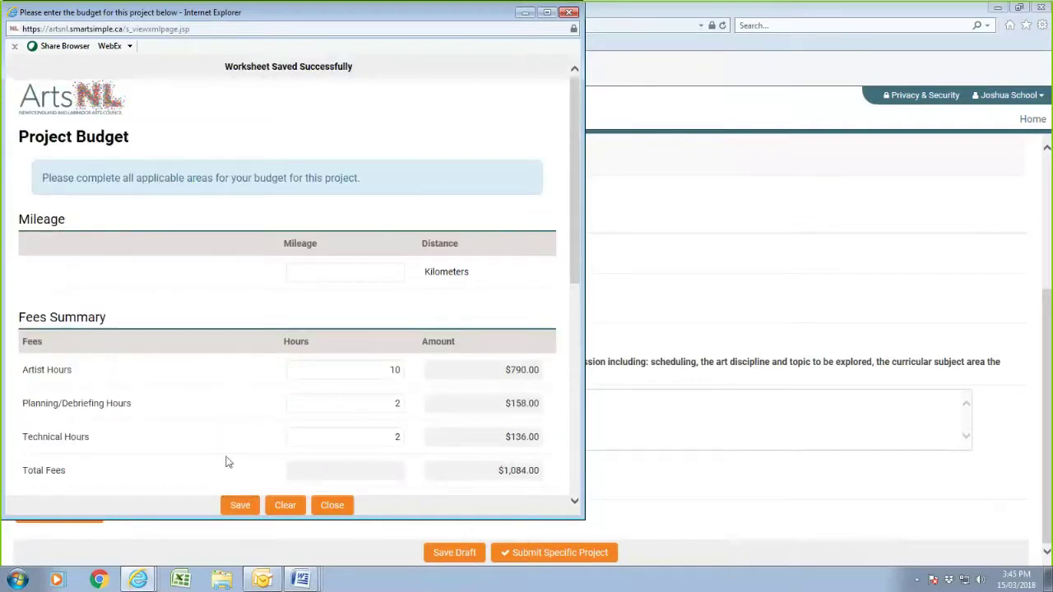
{"action": "scroll", "coordinate": [227, 461], "scroll_direction": "down", "scroll_amount": 5}
{"action": "scroll", "coordinate": [227, 461], "scroll_direction": "down", "scroll_amount": 2}
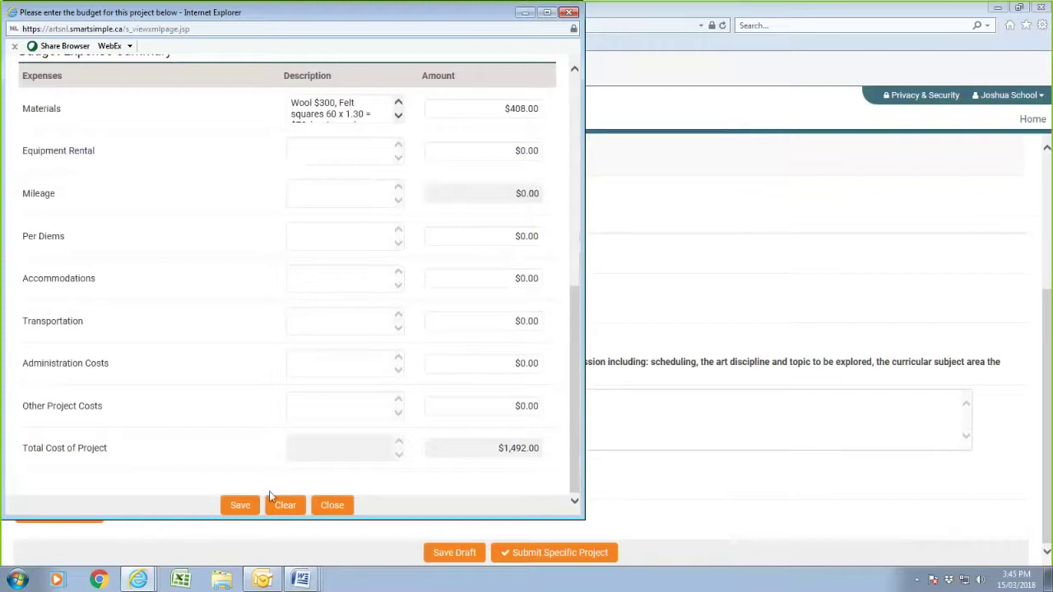
{"action": "left_click", "coordinate": [240, 506]}
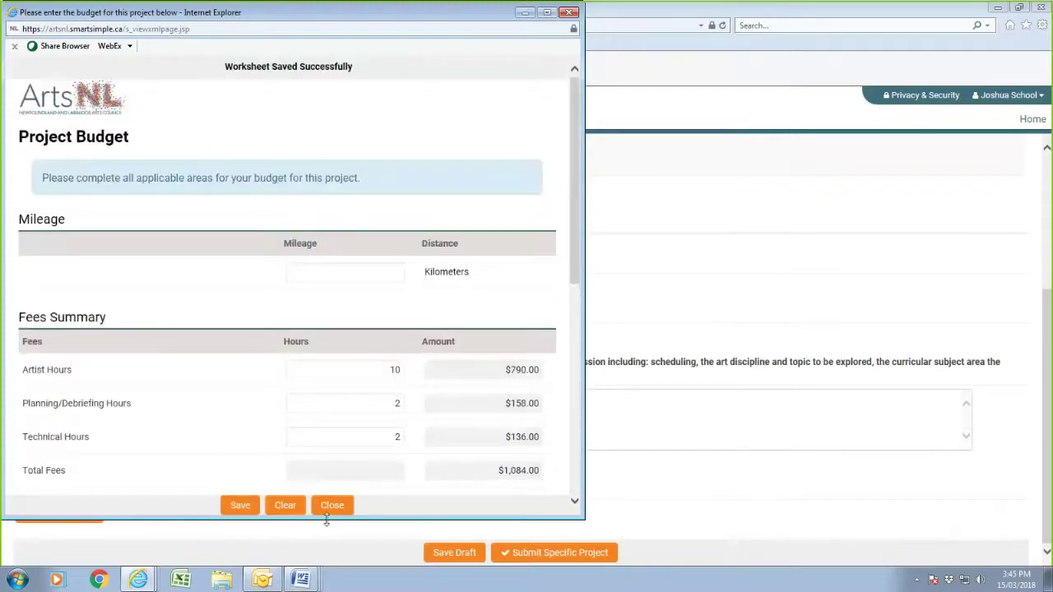
{"action": "left_click", "coordinate": [331, 506]}
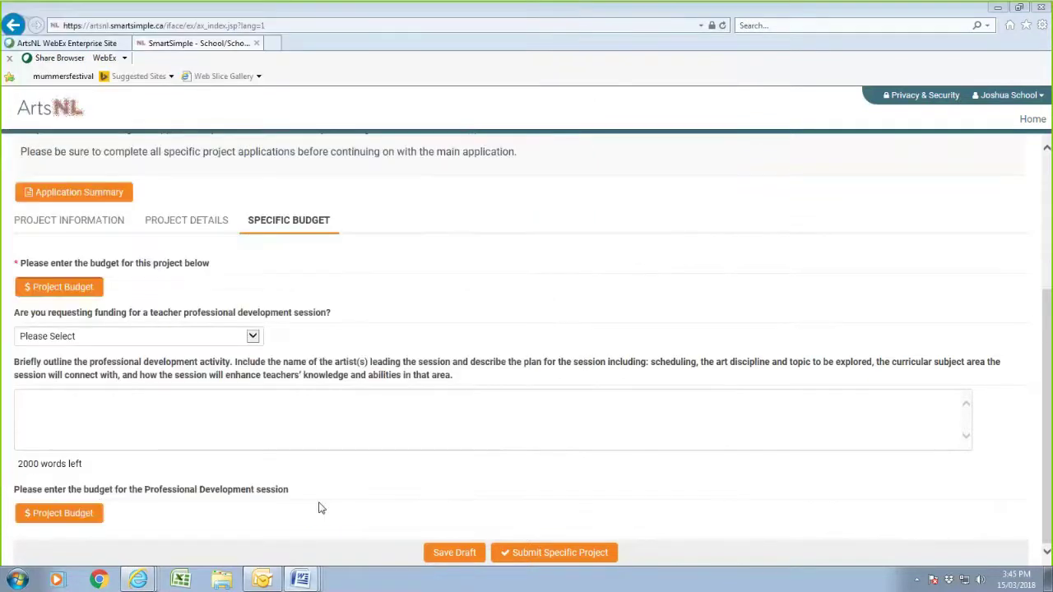
- Save and submit the Felting Our History project, then open the Overall Budget information worksheet
{"action": "left_click", "coordinate": [441, 556]}
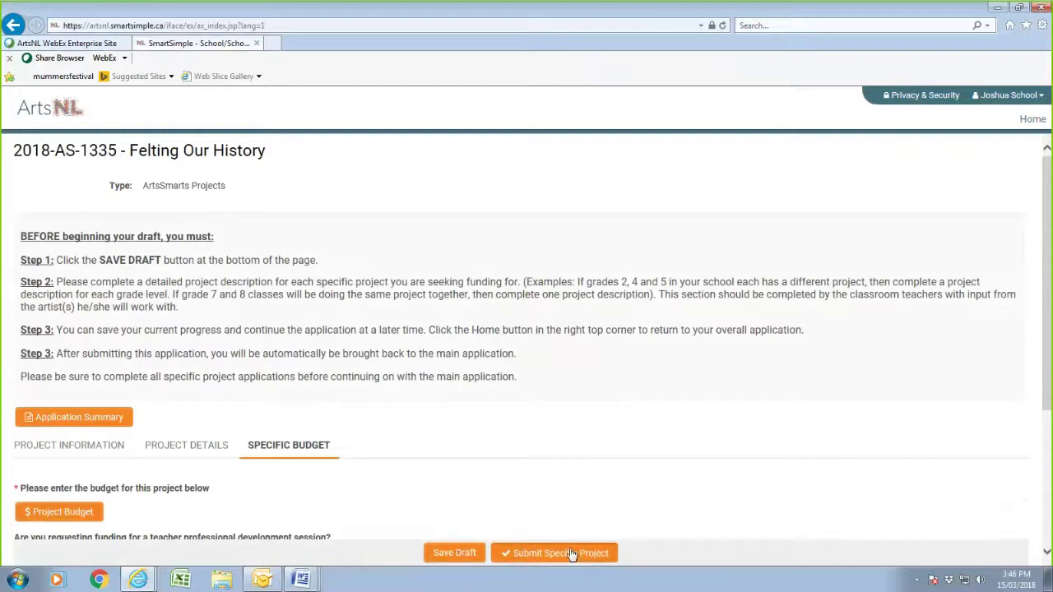
{"action": "left_click", "coordinate": [572, 553]}
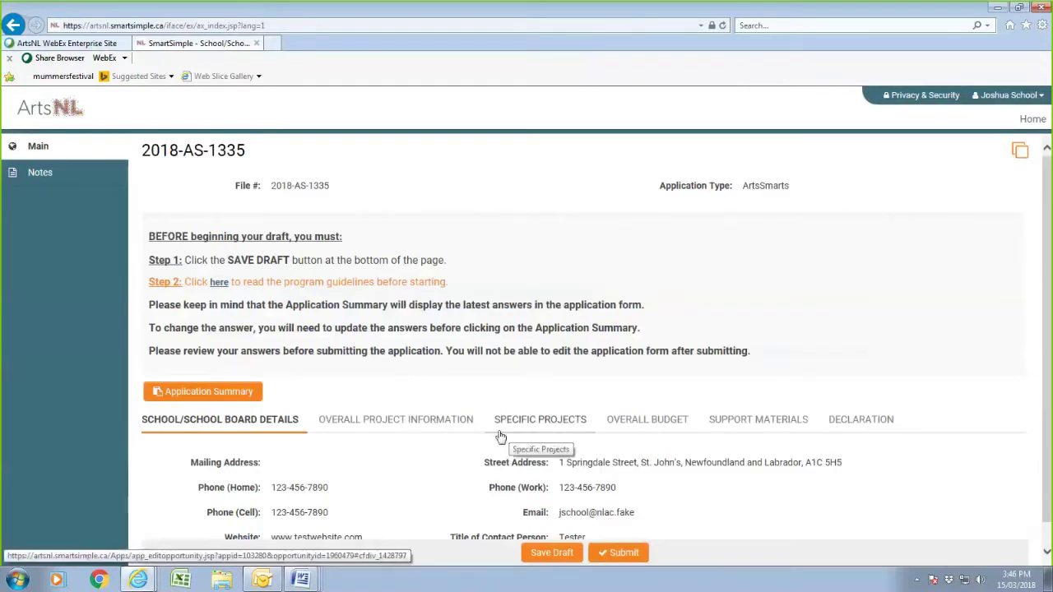
{"action": "left_click", "coordinate": [656, 423]}
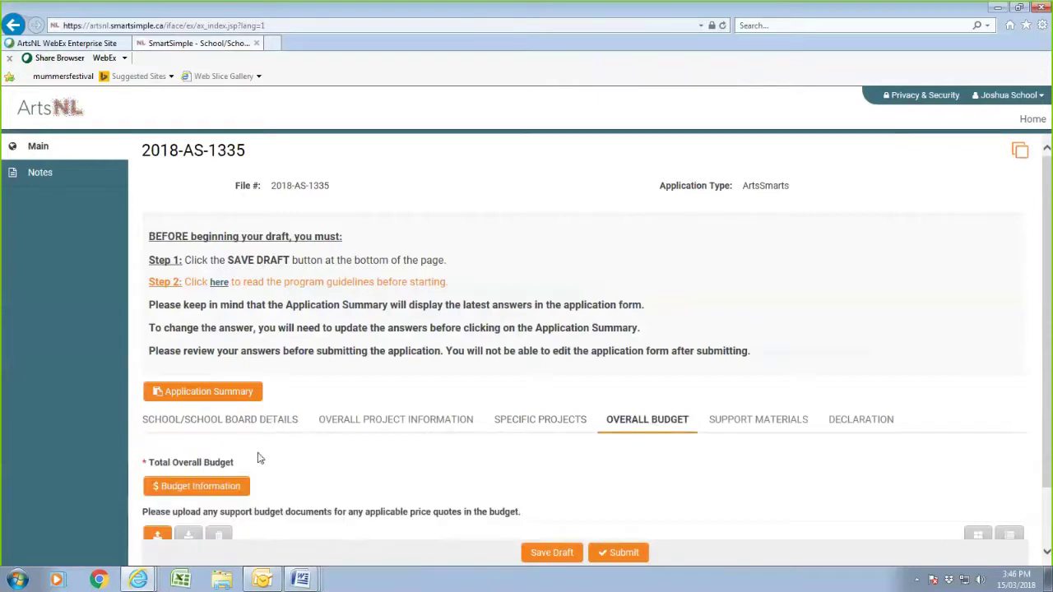
{"action": "left_click", "coordinate": [239, 488]}
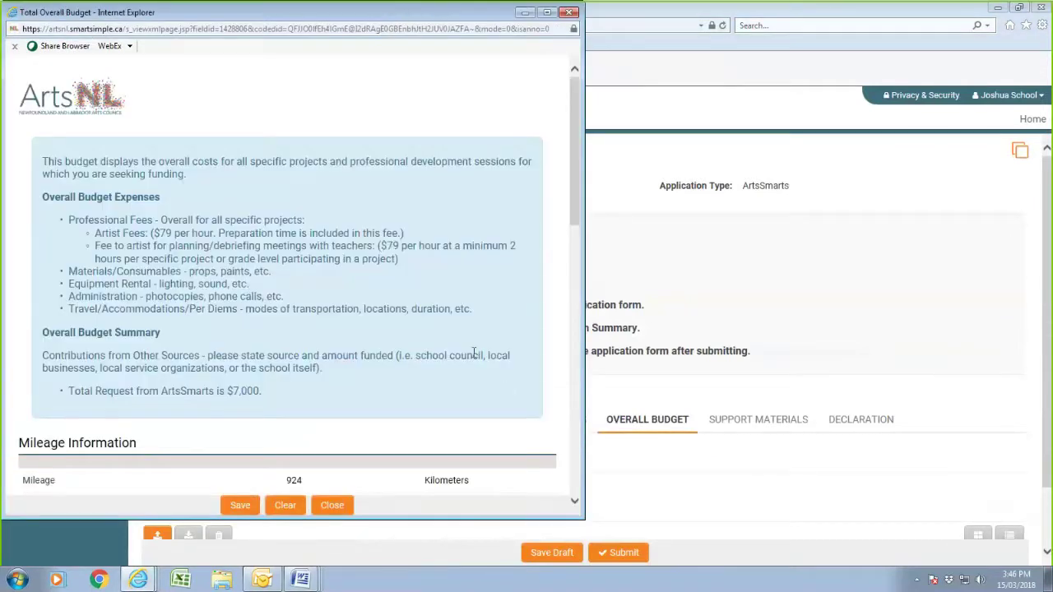
- Enter 4454.49 as Total Budget Expenses and save the worksheet
{"action": "scroll", "coordinate": [472, 354], "scroll_direction": "down", "scroll_amount": 3}
{"action": "scroll", "coordinate": [472, 366], "scroll_direction": "down", "scroll_amount": 3}
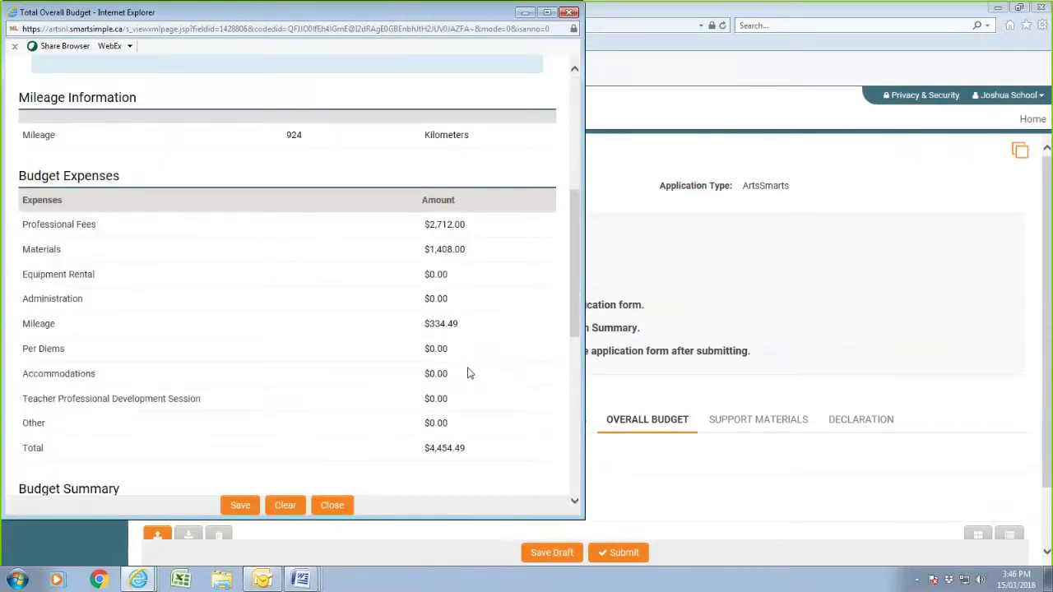
{"action": "scroll", "coordinate": [470, 370], "scroll_direction": "down", "scroll_amount": 2}
{"action": "scroll", "coordinate": [470, 371], "scroll_direction": "down", "scroll_amount": 3}
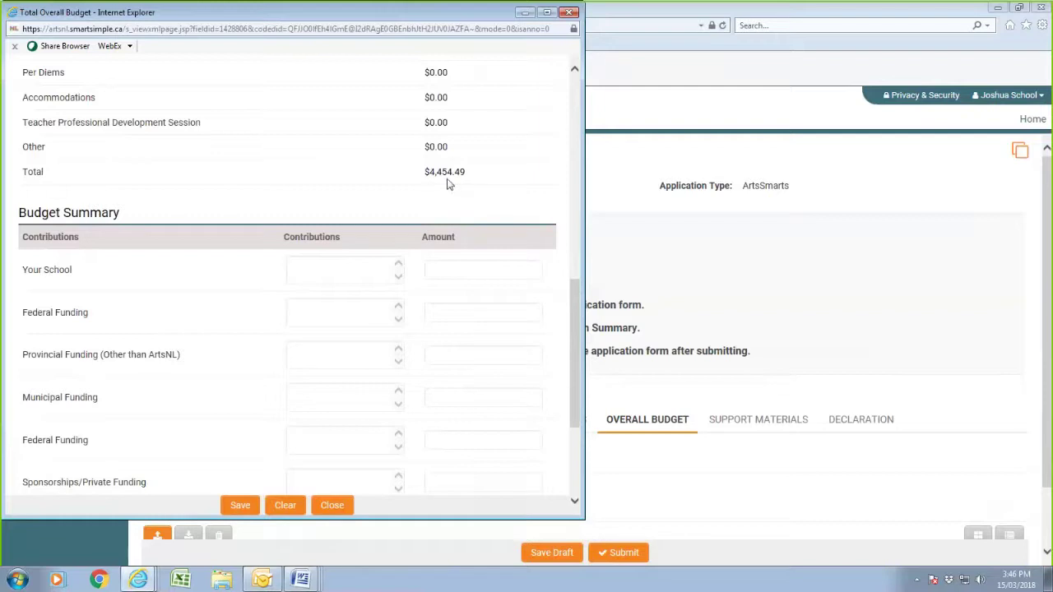
{"action": "scroll", "coordinate": [525, 212], "scroll_direction": "down", "scroll_amount": 2}
{"action": "scroll", "coordinate": [518, 216], "scroll_direction": "down", "scroll_amount": 1}
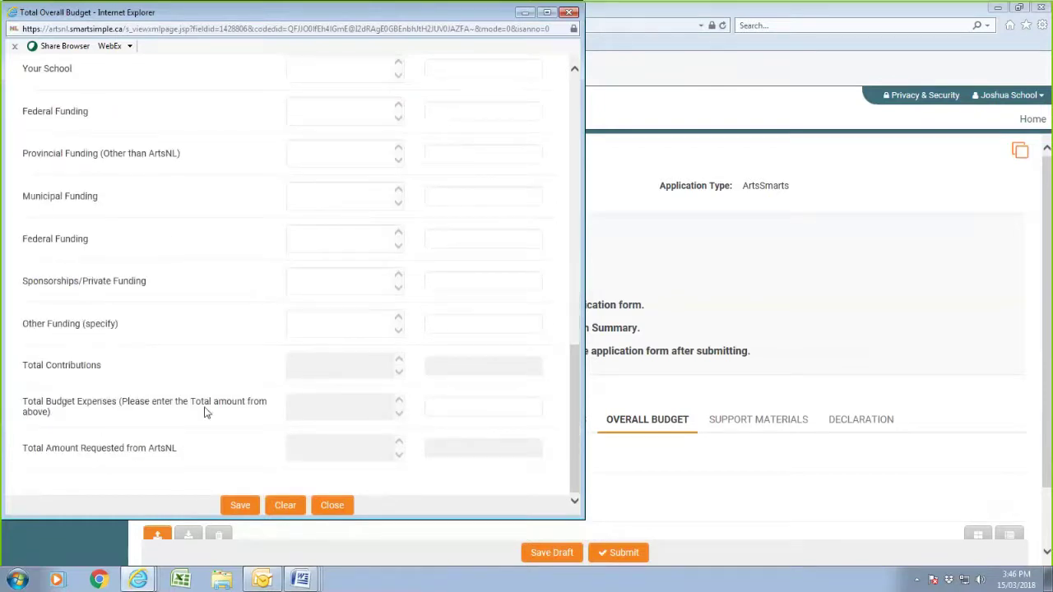
{"action": "left_click", "coordinate": [476, 408]}
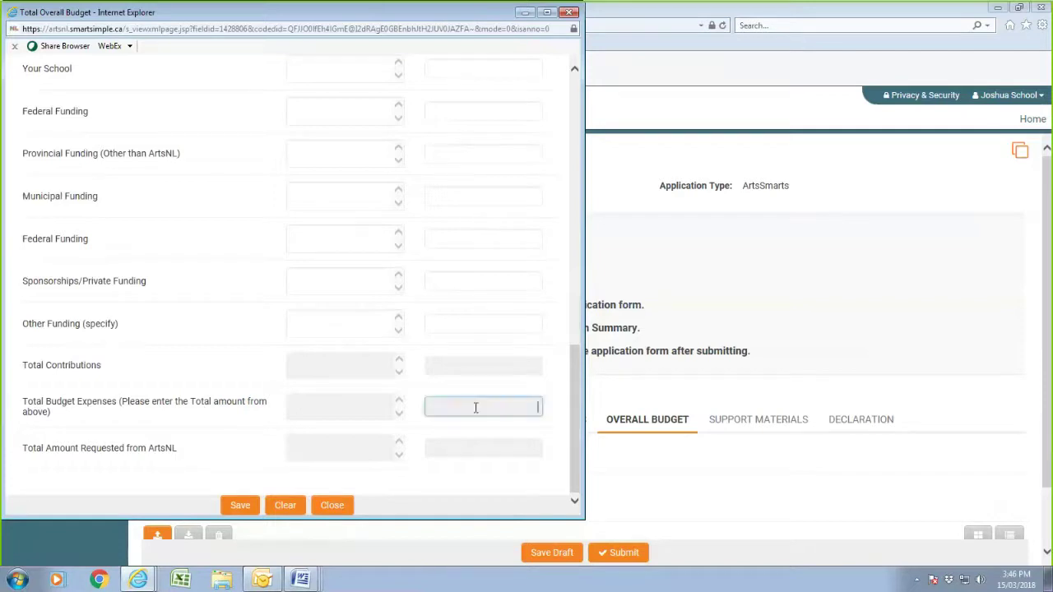
{"action": "scroll", "coordinate": [510, 364], "scroll_direction": "up", "scroll_amount": 2}
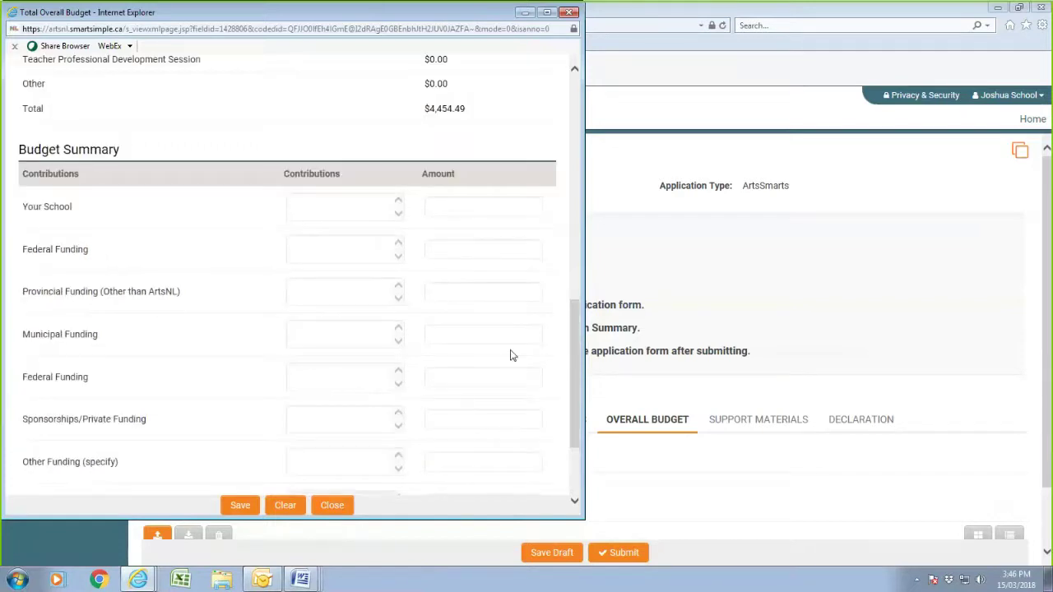
{"action": "scroll", "coordinate": [510, 355], "scroll_direction": "down", "scroll_amount": 1}
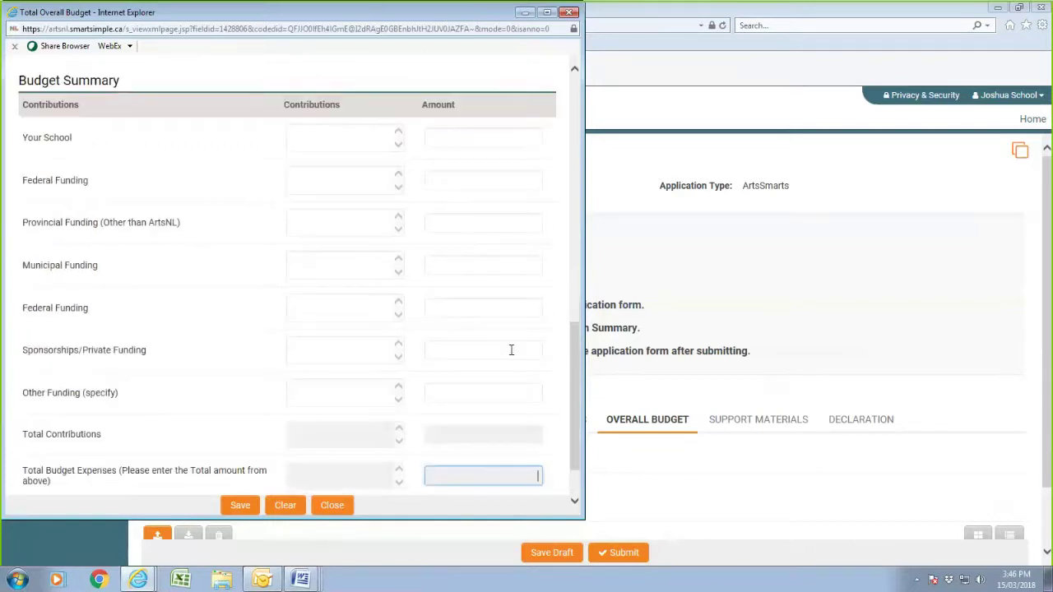
{"action": "type", "text": "44"}
{"action": "scroll", "coordinate": [511, 352], "scroll_direction": "up", "scroll_amount": 1}
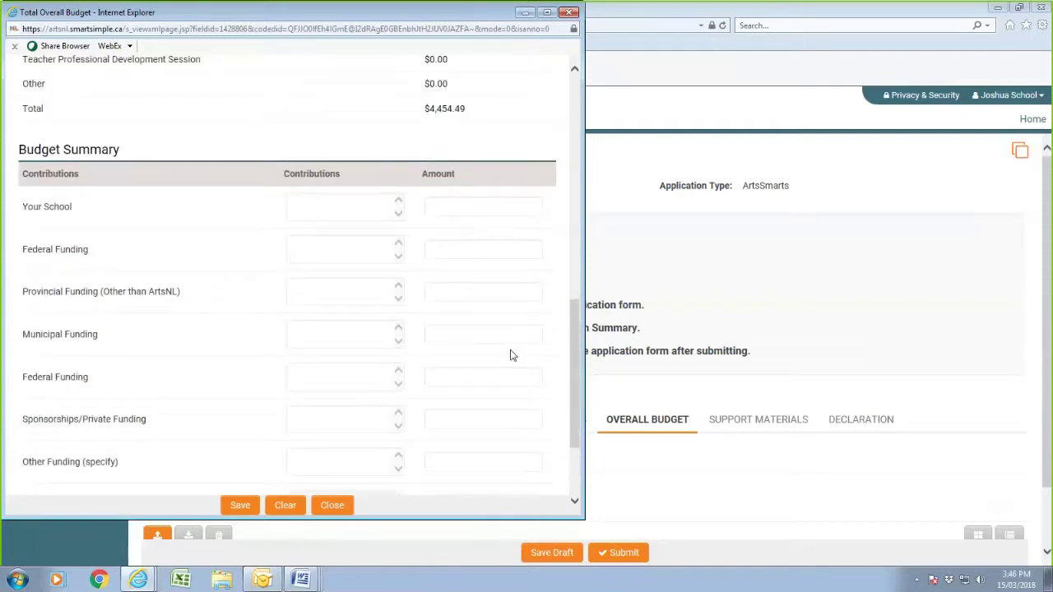
{"action": "scroll", "coordinate": [510, 356], "scroll_direction": "down", "scroll_amount": 1}
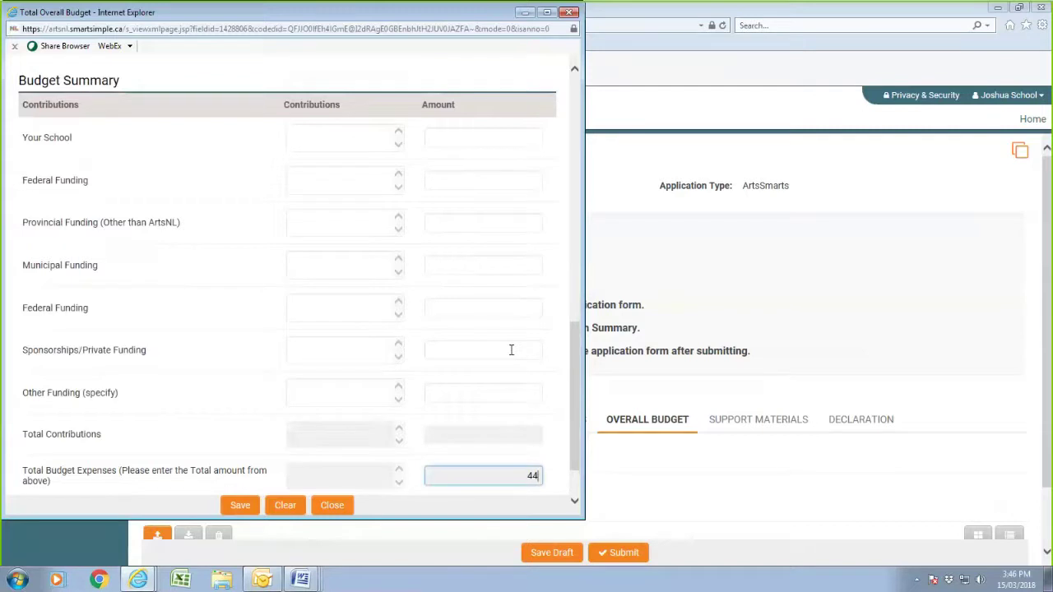
{"action": "type", "text": "54"}
{"action": "scroll", "coordinate": [510, 352], "scroll_direction": "up", "scroll_amount": 1}
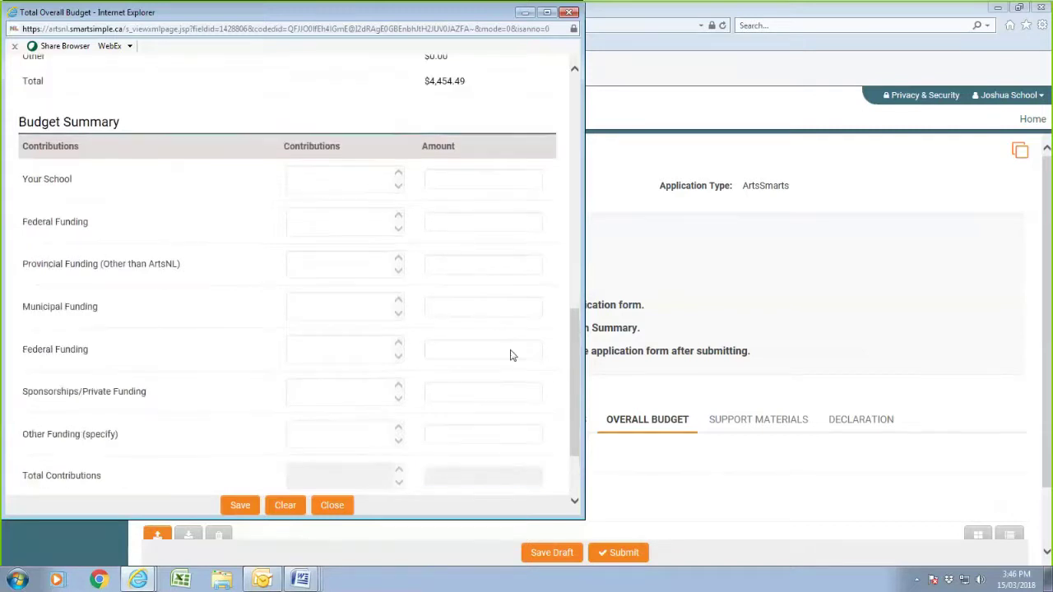
{"action": "scroll", "coordinate": [510, 356], "scroll_direction": "down", "scroll_amount": 2}
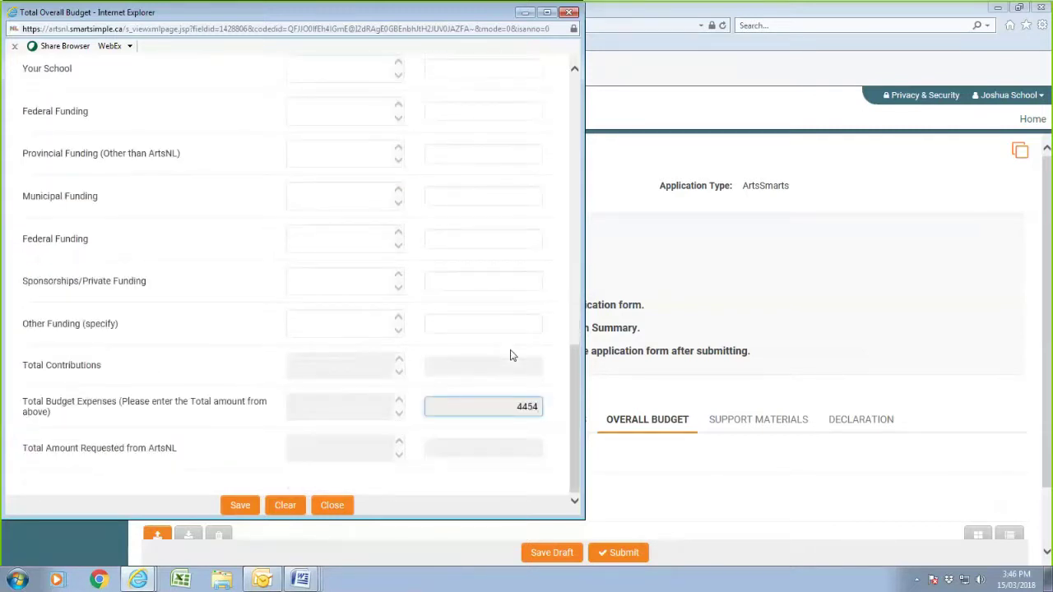
{"action": "type", "text": ".49"}
{"action": "left_click", "coordinate": [519, 329]}
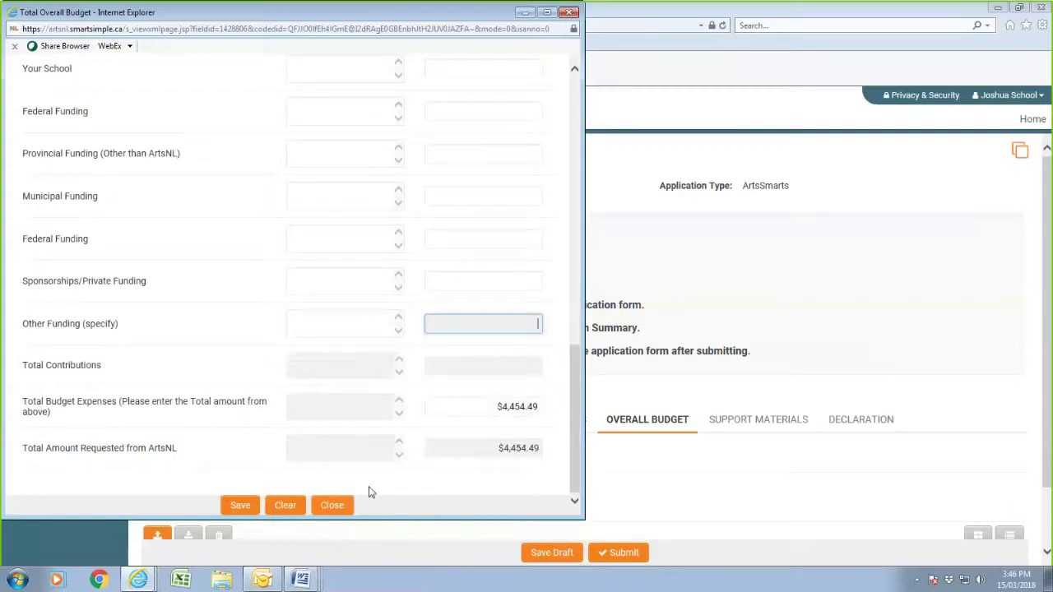
{"action": "left_click", "coordinate": [240, 507]}
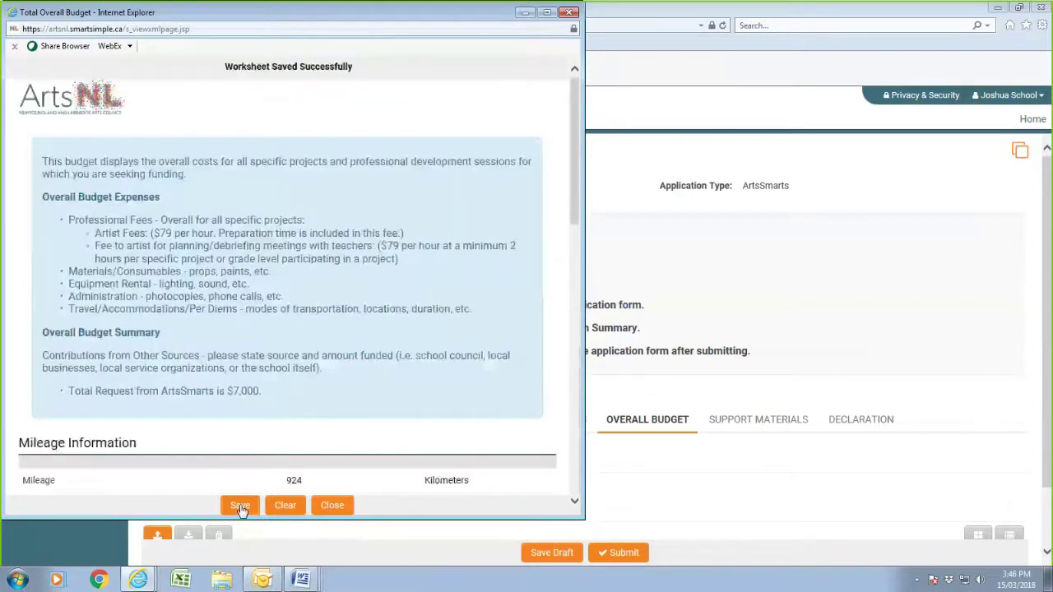
- Check the Other Funding contribution, save the worksheet again, and close it
{"action": "scroll", "coordinate": [411, 333], "scroll_direction": "down", "scroll_amount": 3}
{"action": "scroll", "coordinate": [411, 333], "scroll_direction": "down", "scroll_amount": 4}
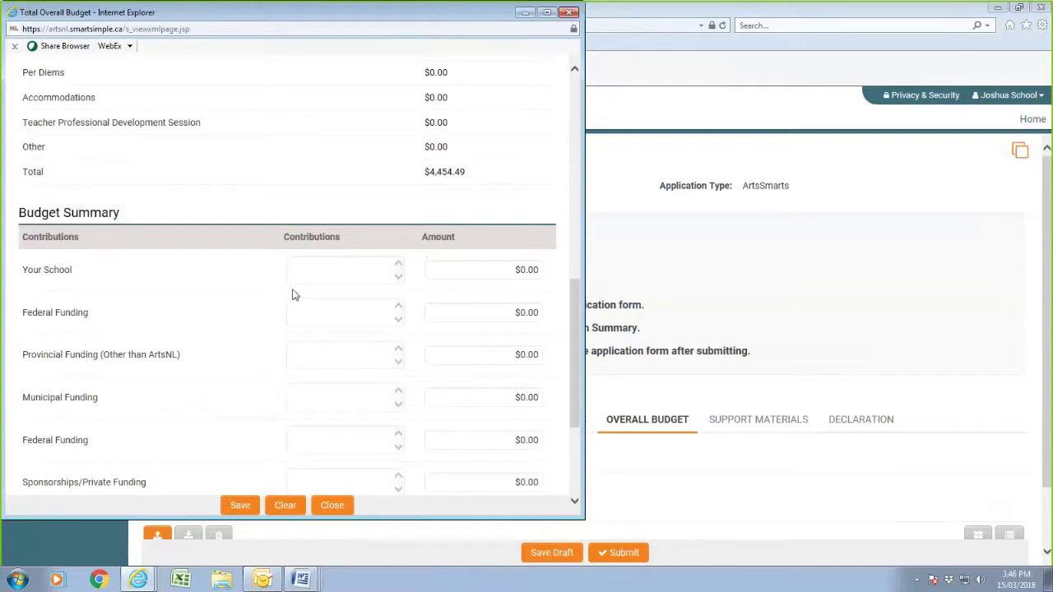
{"action": "scroll", "coordinate": [415, 362], "scroll_direction": "down", "scroll_amount": 3}
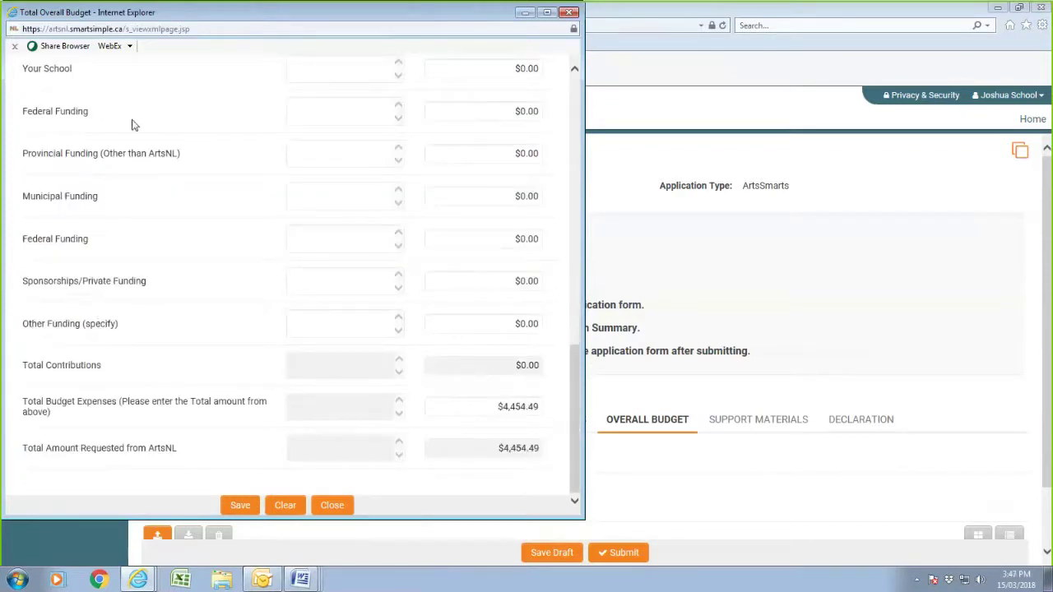
{"action": "left_click", "coordinate": [321, 327]}
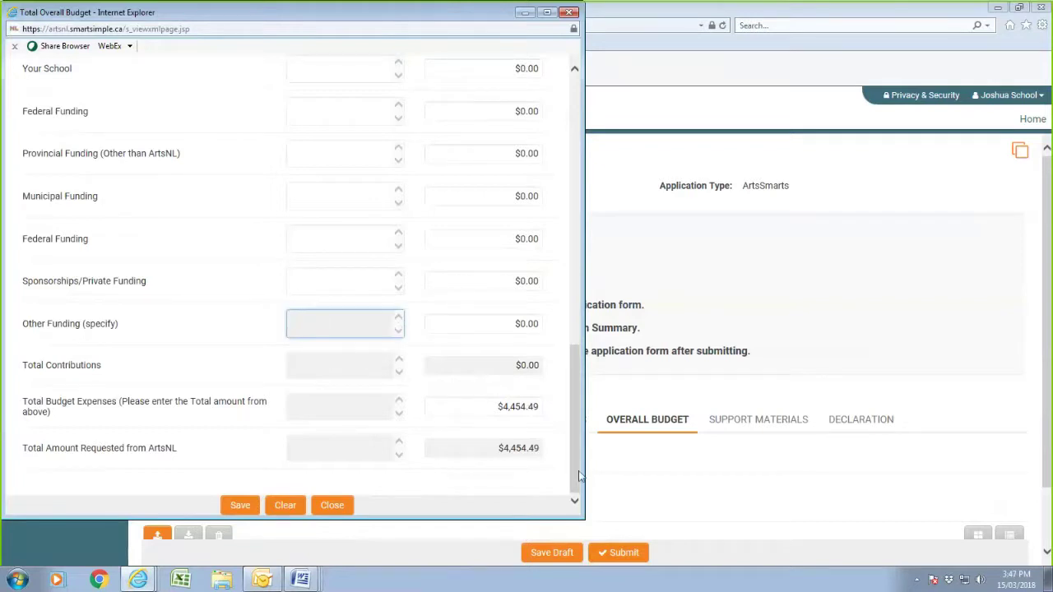
{"action": "scroll", "coordinate": [440, 284], "scroll_direction": "up", "scroll_amount": 3}
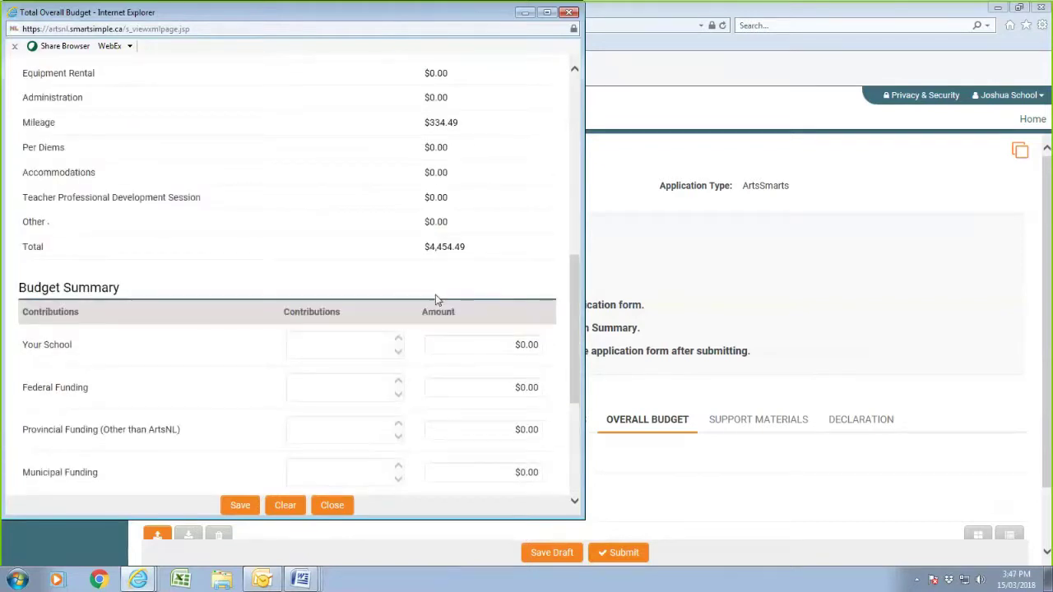
{"action": "scroll", "coordinate": [436, 300], "scroll_direction": "down", "scroll_amount": 4}
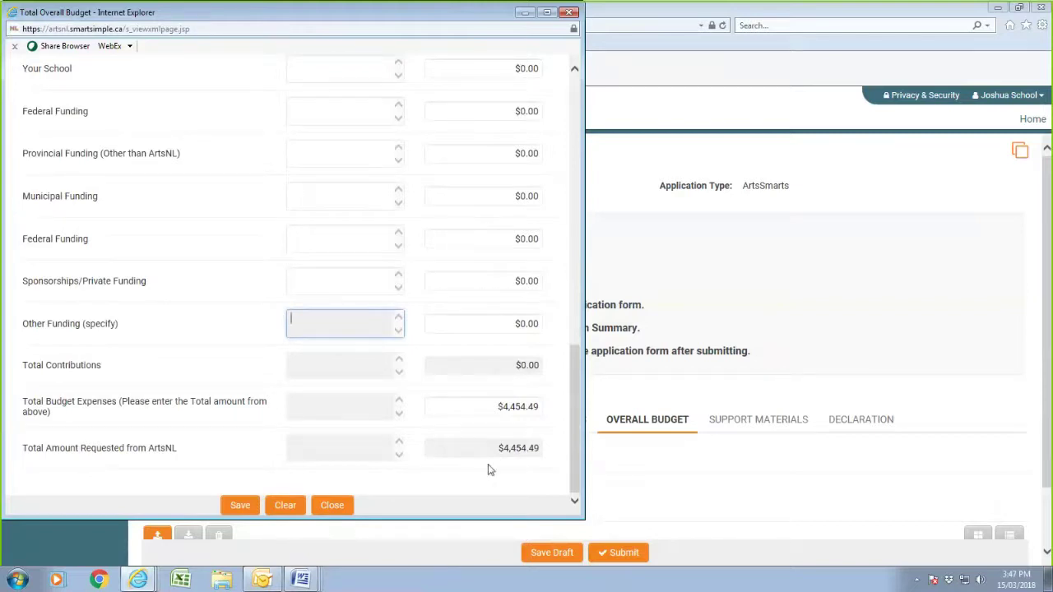
{"action": "left_click", "coordinate": [238, 504]}
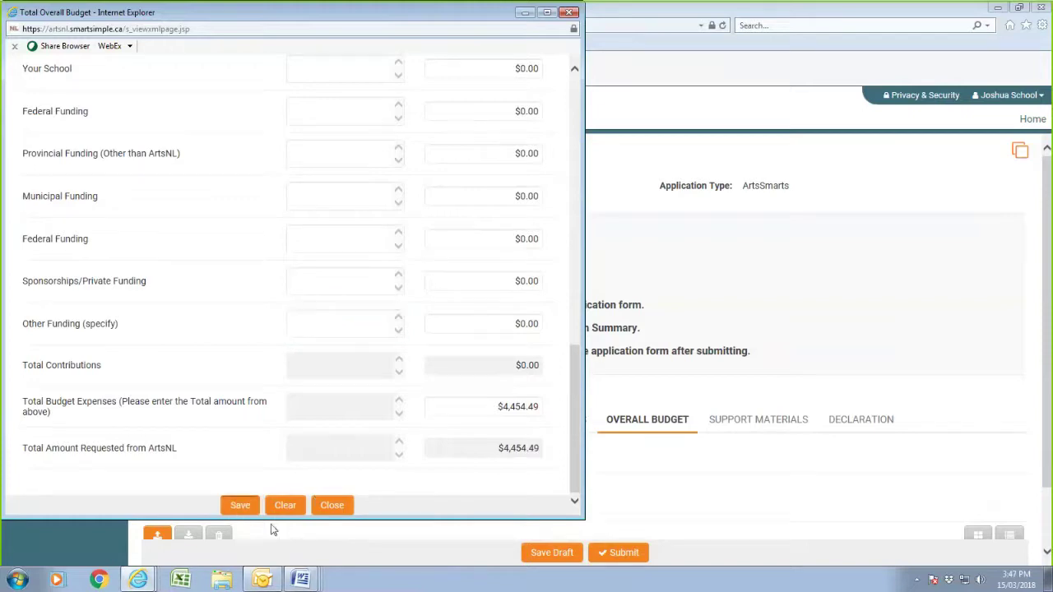
{"action": "left_click", "coordinate": [332, 505]}
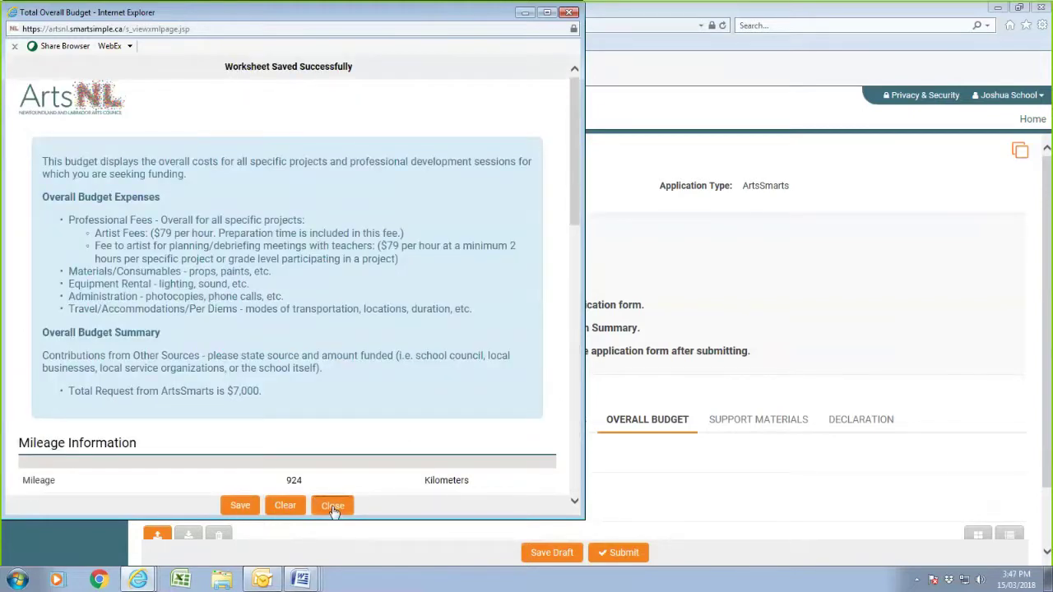
{"action": "scroll", "coordinate": [819, 394], "scroll_direction": "down", "scroll_amount": 2}
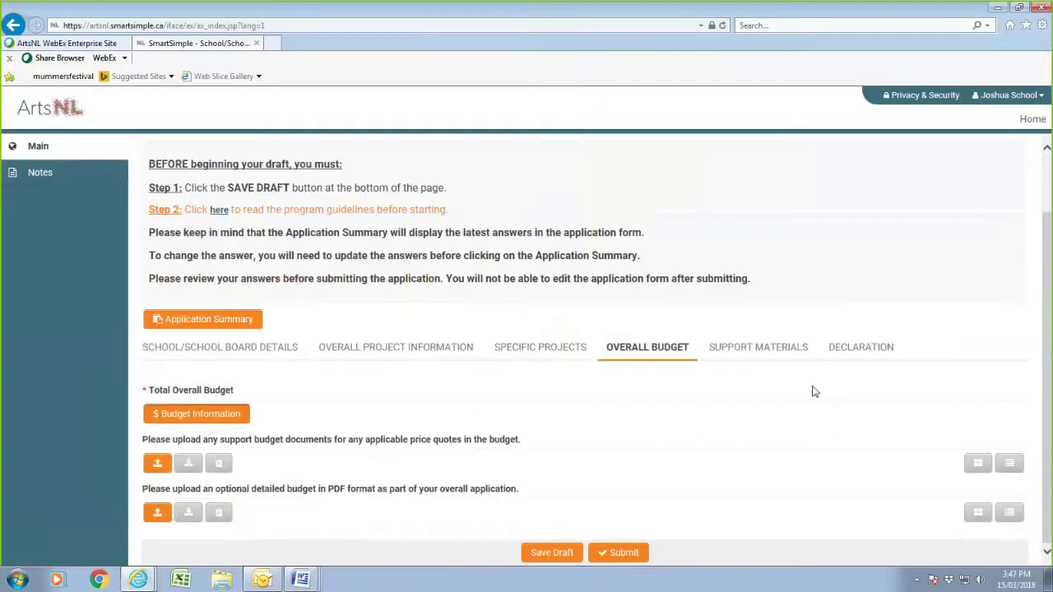
- Show the Support Materials section and review its image, score, video, audio and review categories
{"action": "left_click", "coordinate": [744, 352]}
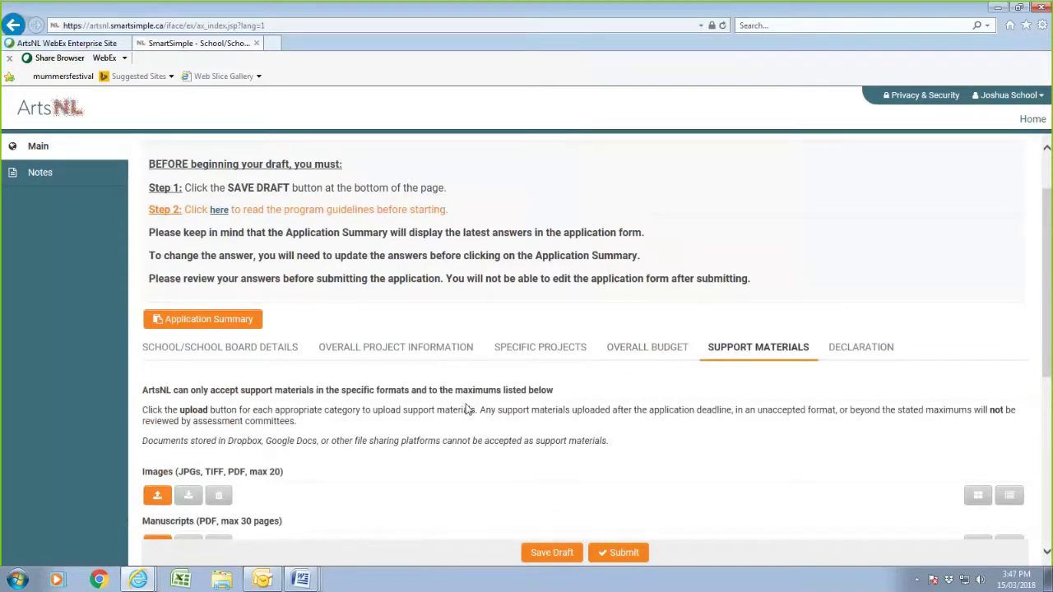
{"action": "scroll", "coordinate": [463, 413], "scroll_direction": "down", "scroll_amount": 5}
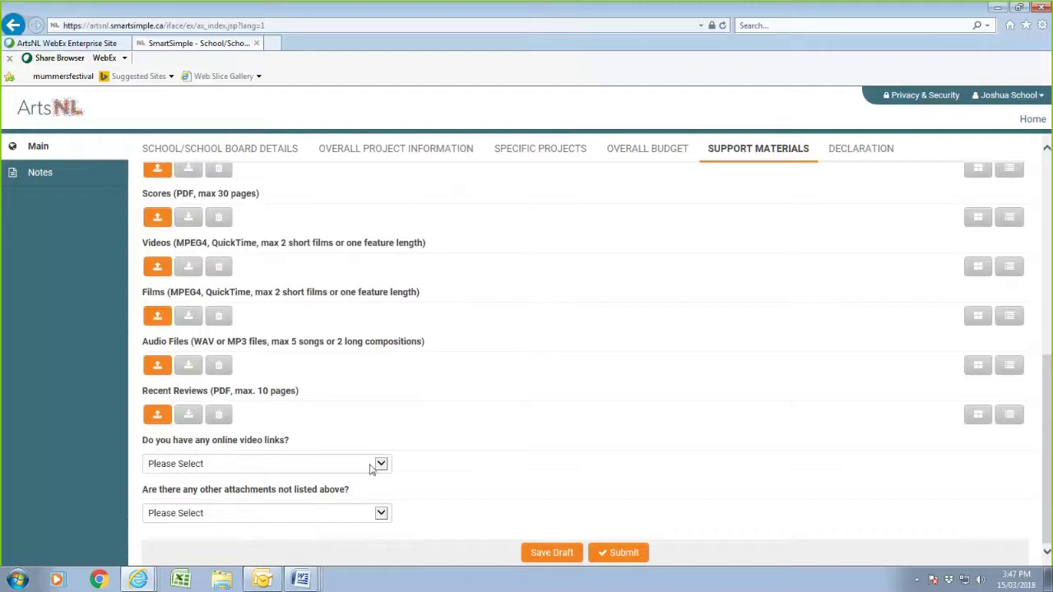
{"action": "scroll", "coordinate": [369, 467], "scroll_direction": "up", "scroll_amount": 5}
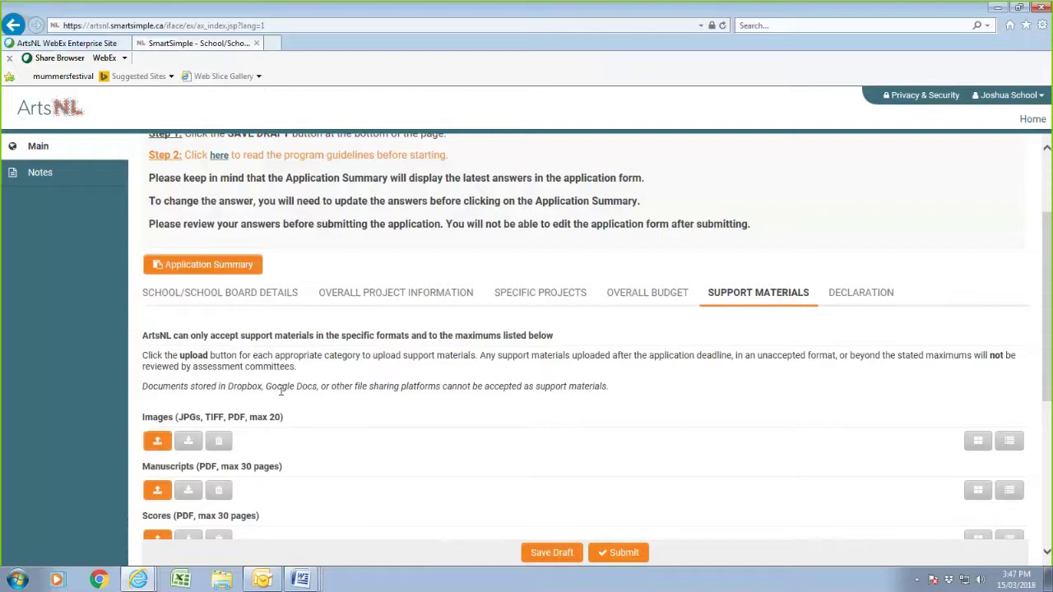
- Upload shakespeare1.jpg under Images and close the File Manager
{"action": "left_click", "coordinate": [158, 441]}
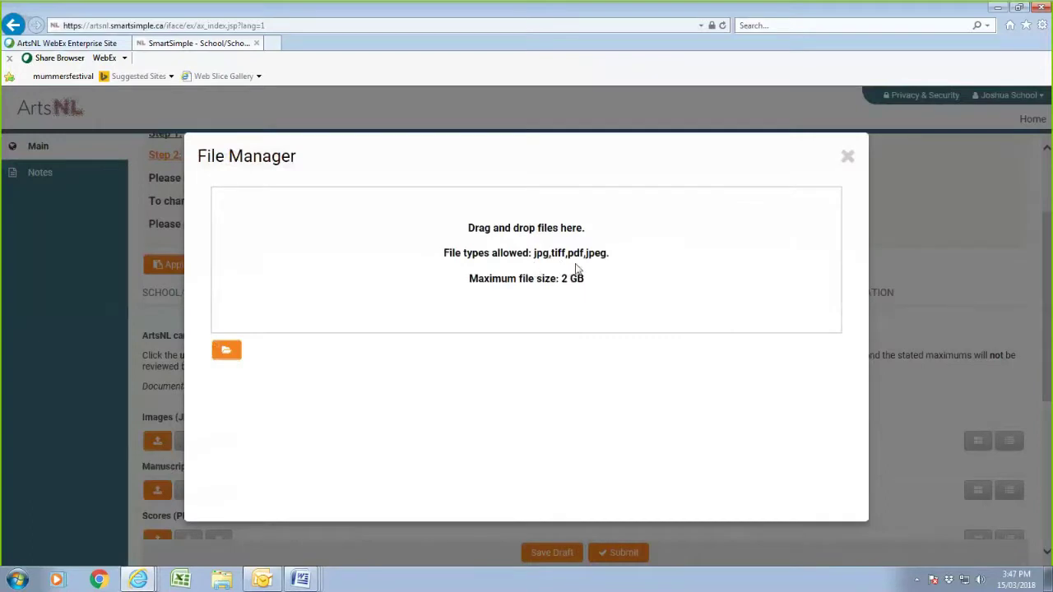
{"action": "left_click", "coordinate": [227, 353]}
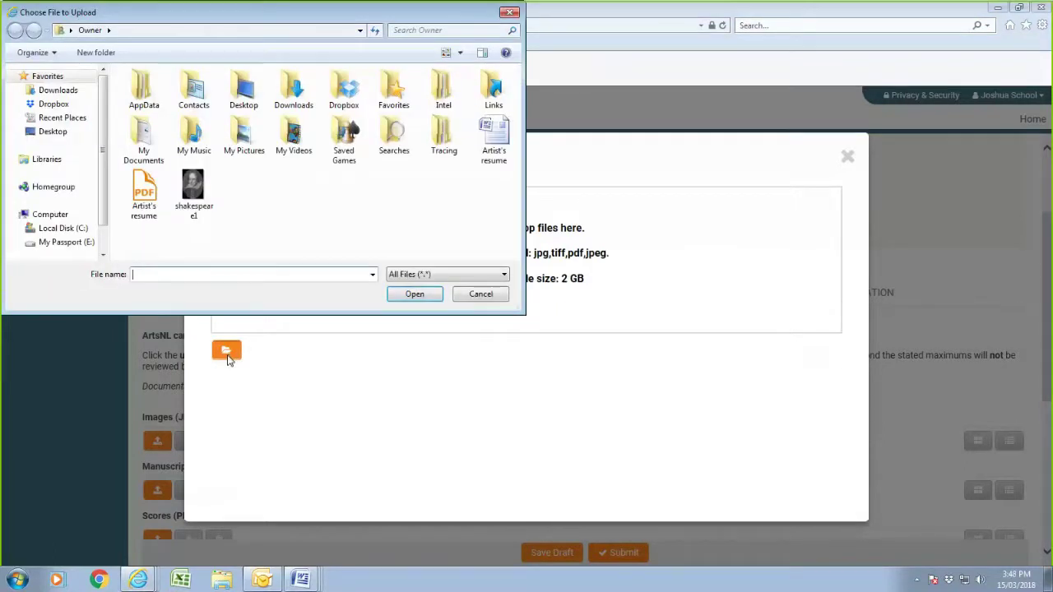
{"action": "left_click", "coordinate": [193, 186]}
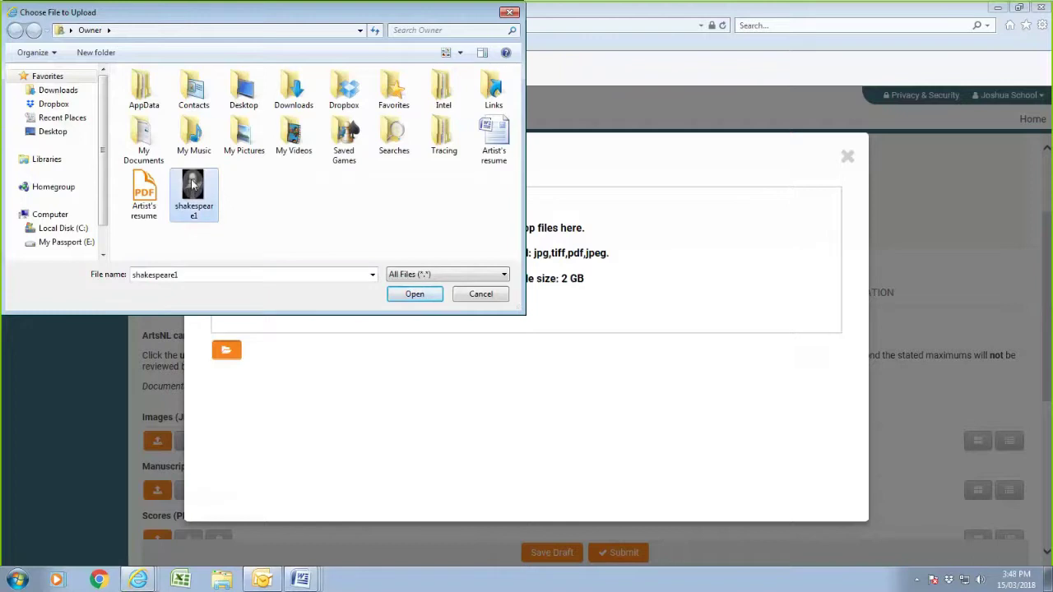
{"action": "left_click", "coordinate": [424, 295]}
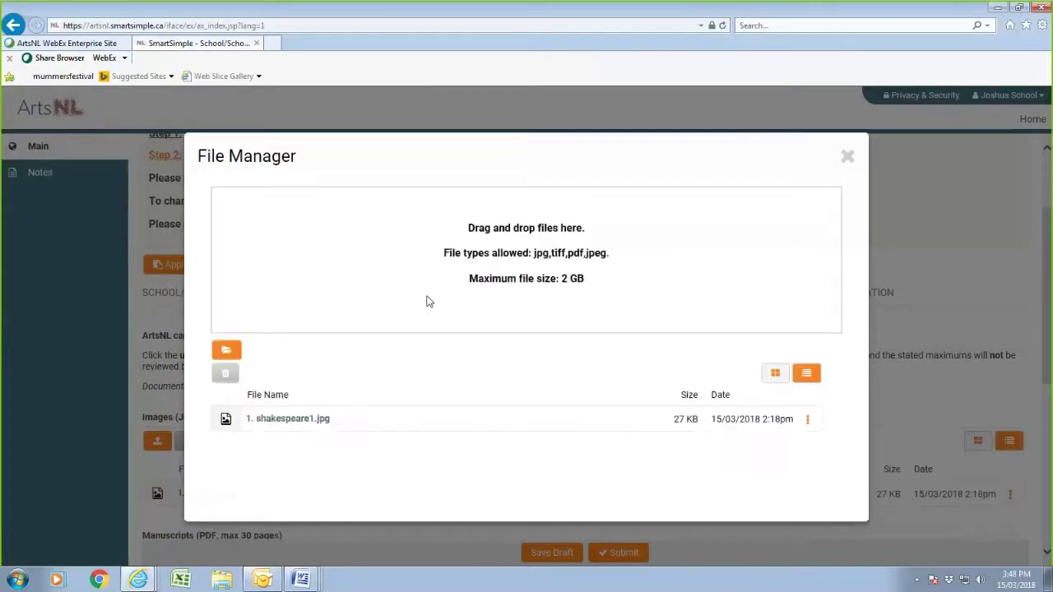
{"action": "left_click", "coordinate": [847, 157]}
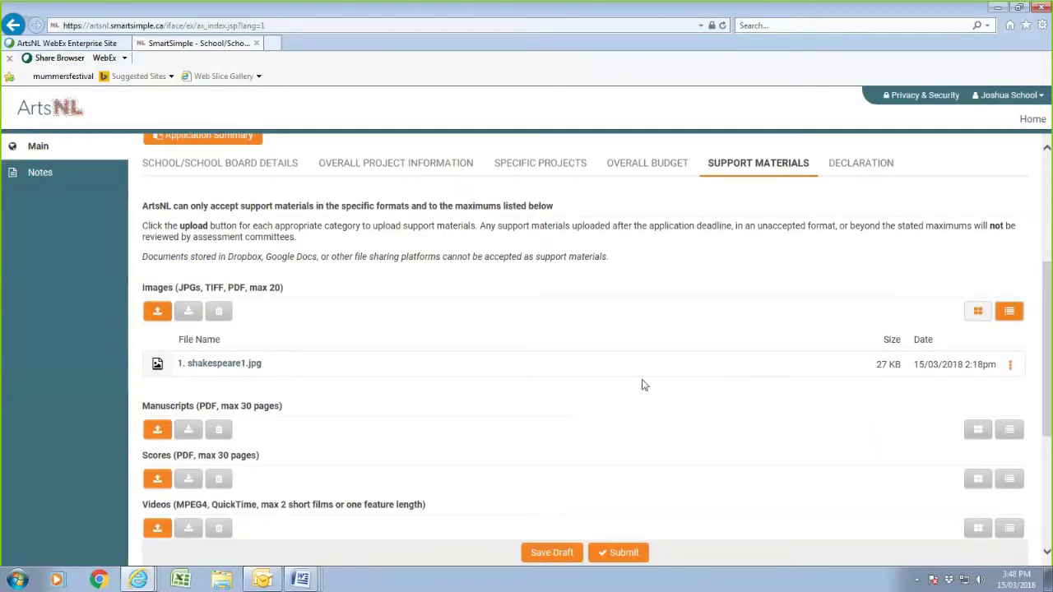
{"action": "scroll", "coordinate": [644, 385], "scroll_direction": "up", "scroll_amount": 2}
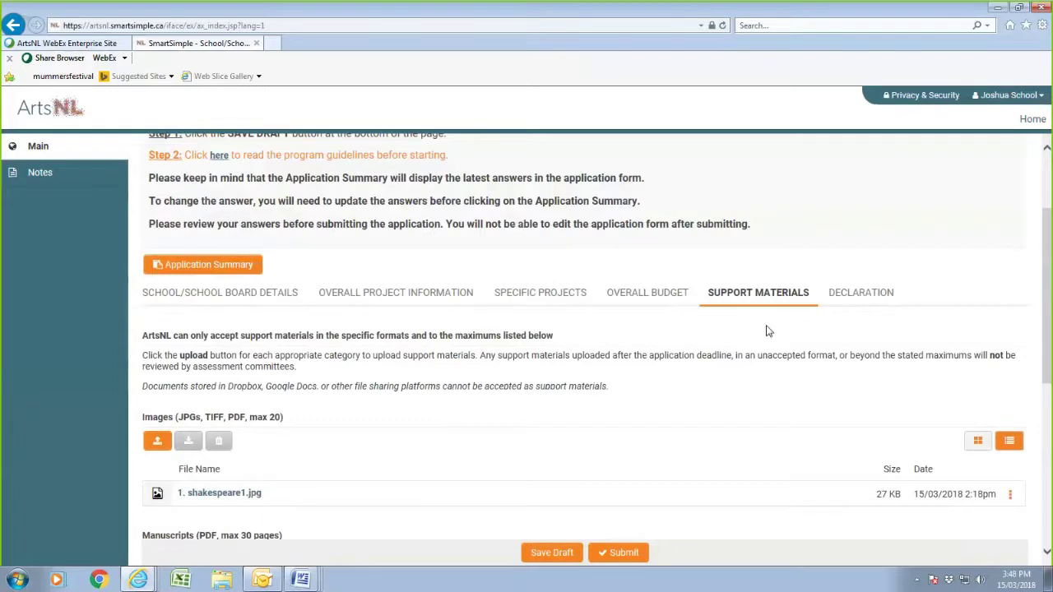
{"action": "scroll", "coordinate": [696, 416], "scroll_direction": "down", "scroll_amount": 3}
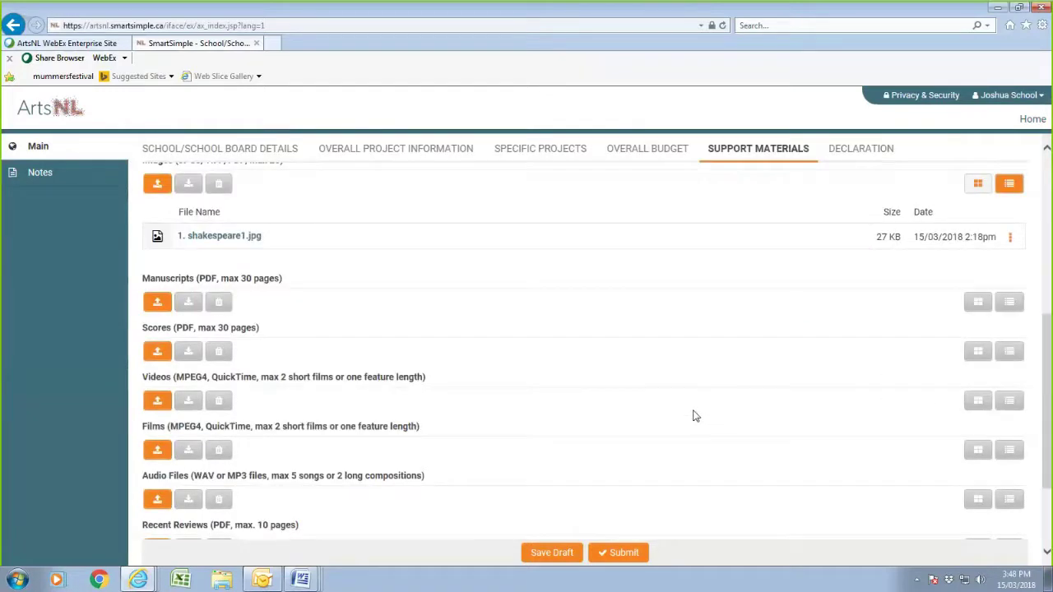
{"action": "scroll", "coordinate": [693, 416], "scroll_direction": "up", "scroll_amount": 3}
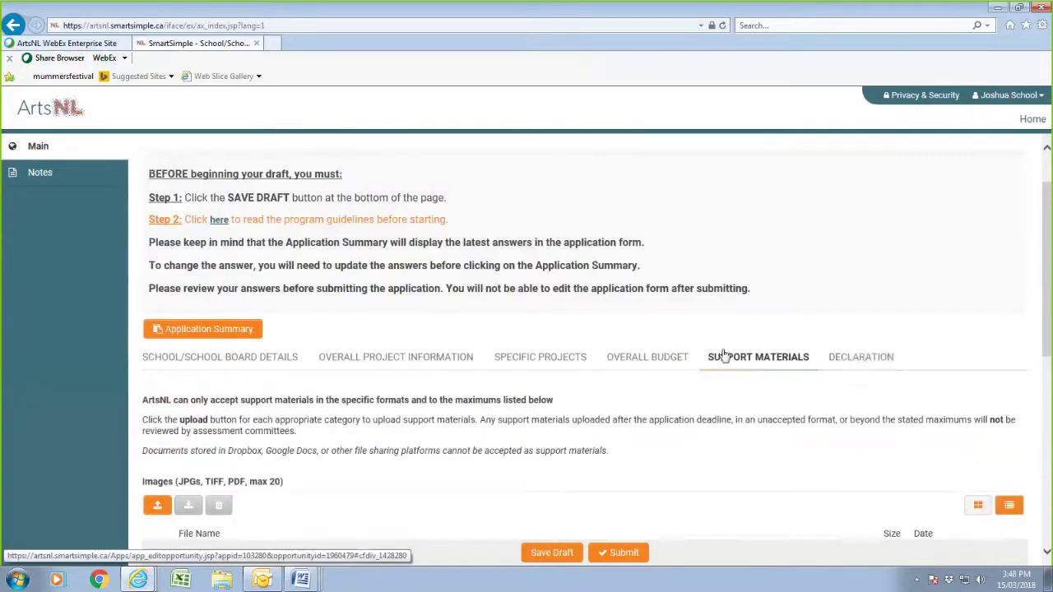
- Tick the declaration acknowledgement, save the draft, and download the Application Summary preview
{"action": "left_click", "coordinate": [858, 362]}
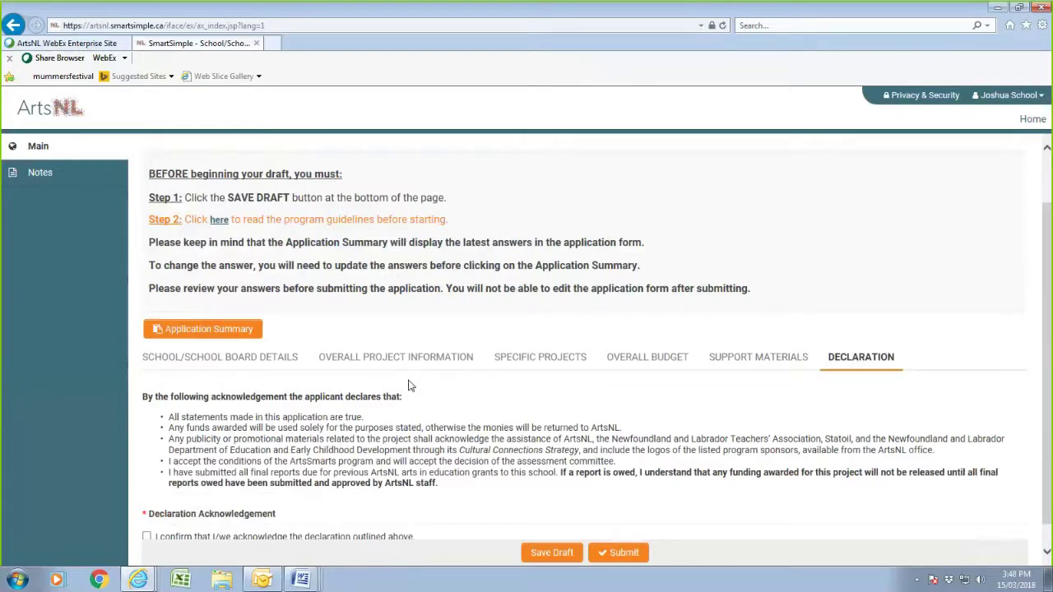
{"action": "scroll", "coordinate": [410, 386], "scroll_direction": "down", "scroll_amount": 1}
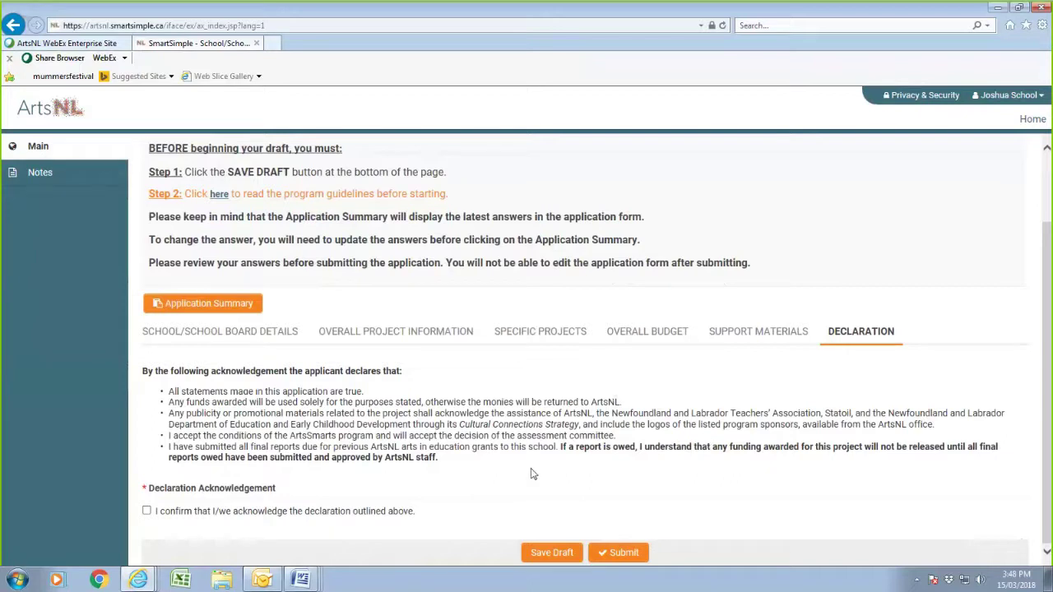
{"action": "left_click", "coordinate": [147, 512]}
{"action": "left_click", "coordinate": [550, 553]}
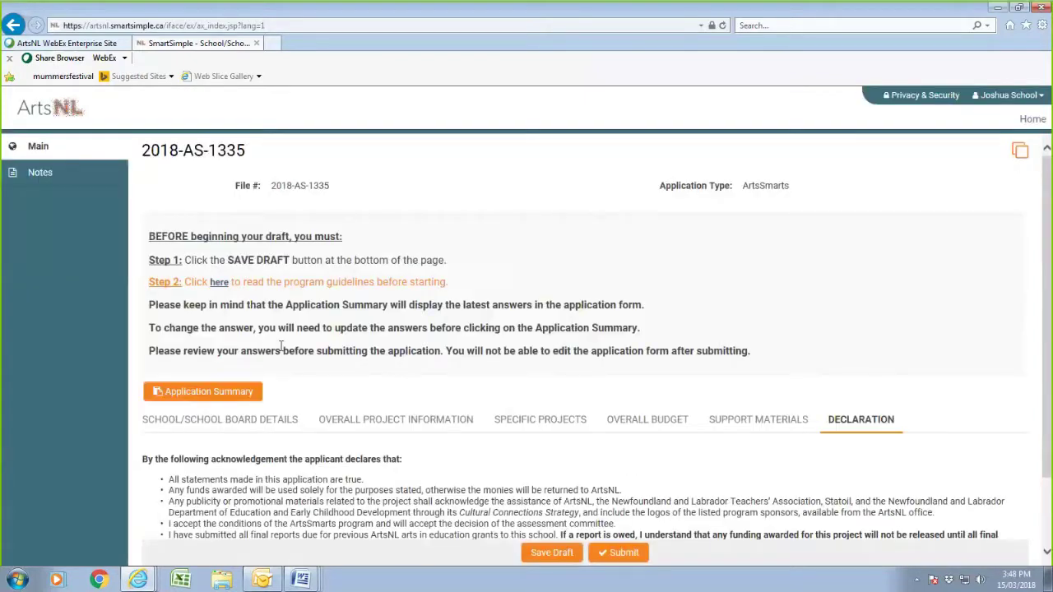
{"action": "left_click", "coordinate": [205, 398]}
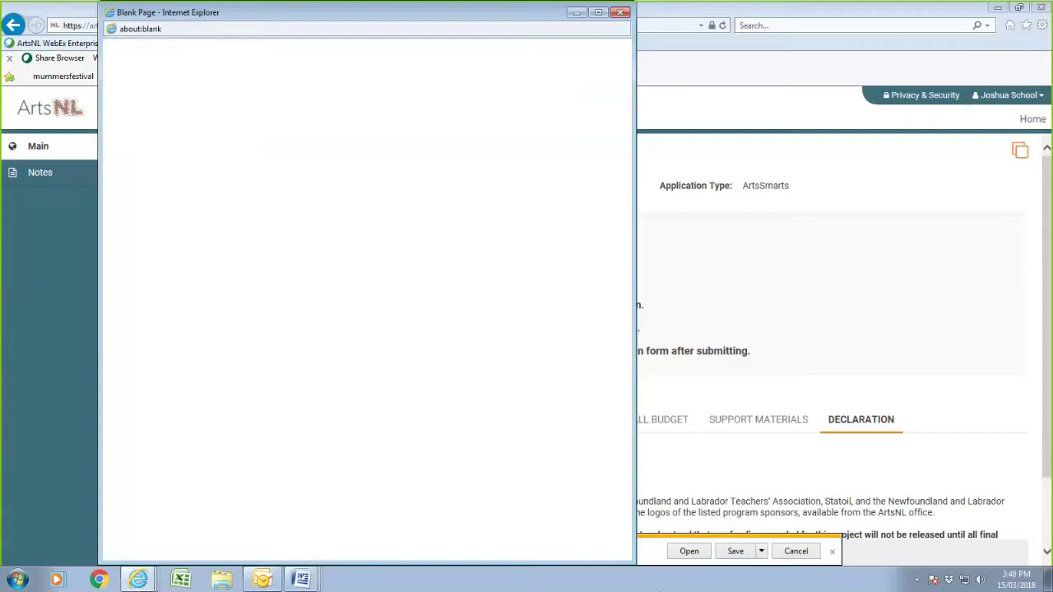
- Open Application Preview.pdf in Foxit Reader, scroll through all four pages, then close it
{"action": "left_click", "coordinate": [689, 551]}
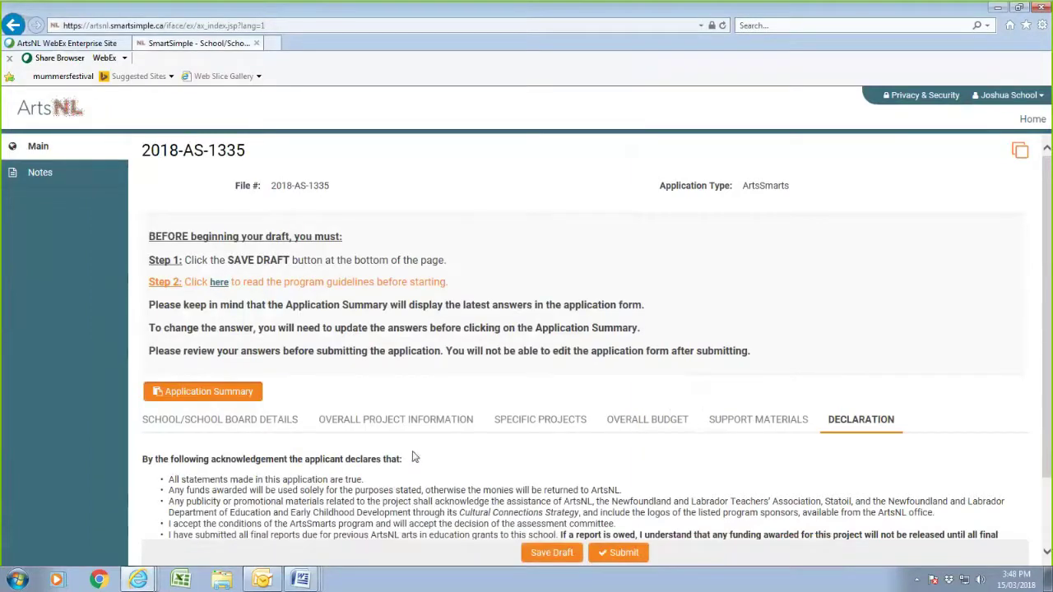
{"action": "scroll", "coordinate": [440, 395], "scroll_direction": "down", "scroll_amount": 8}
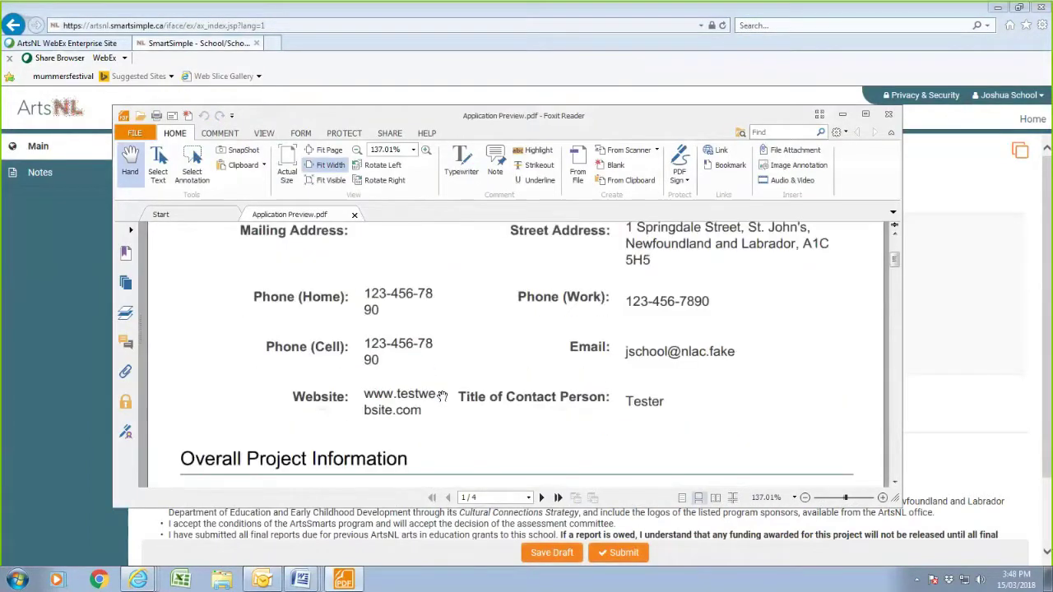
{"action": "scroll", "coordinate": [441, 396], "scroll_direction": "down", "scroll_amount": 3}
{"action": "scroll", "coordinate": [441, 397], "scroll_direction": "down", "scroll_amount": 12}
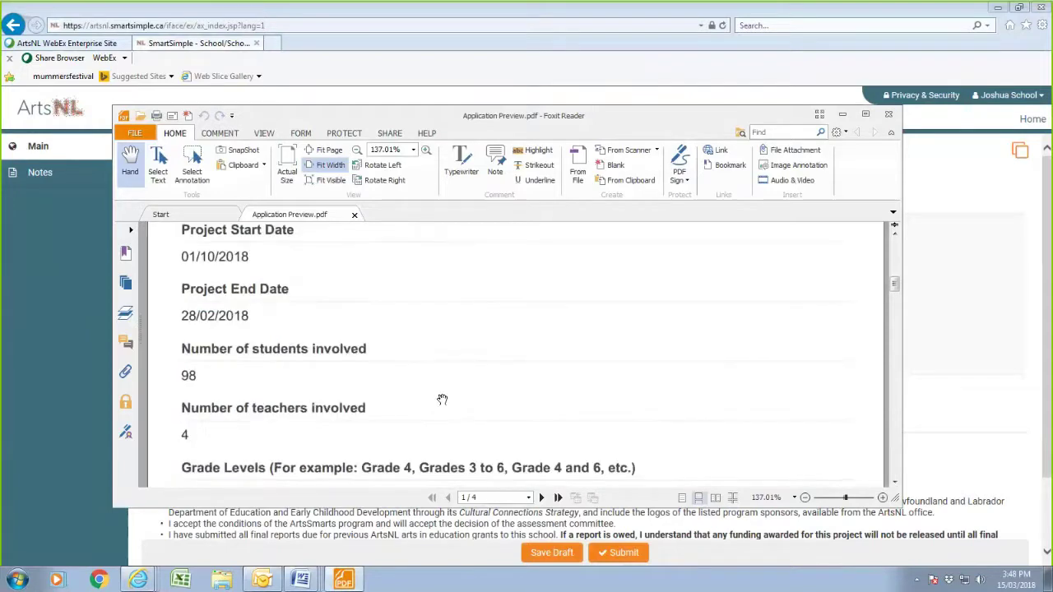
{"action": "scroll", "coordinate": [442, 399], "scroll_direction": "down", "scroll_amount": 5}
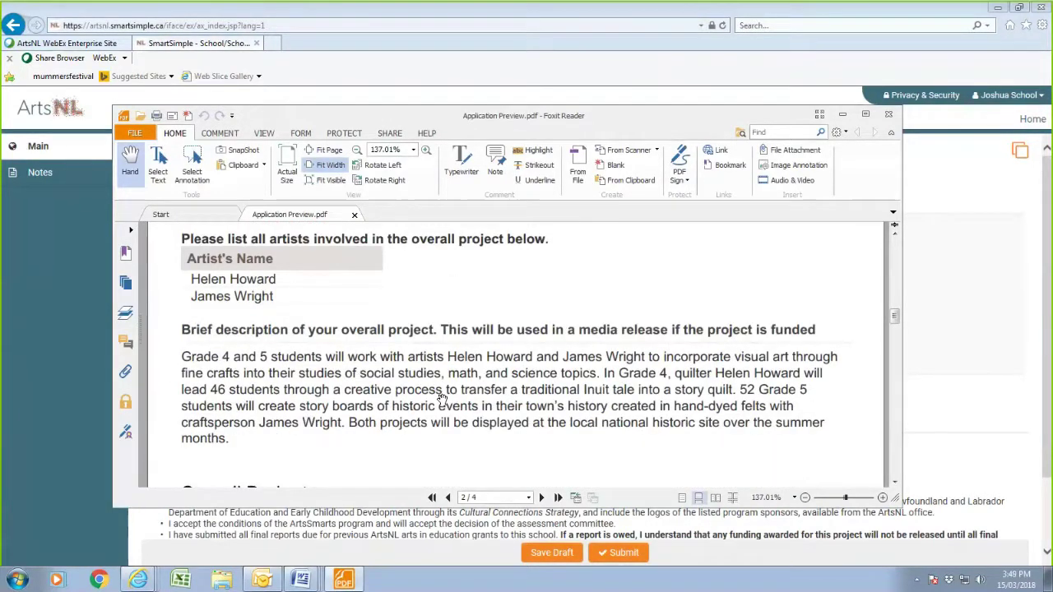
{"action": "scroll", "coordinate": [442, 398], "scroll_direction": "down", "scroll_amount": 12}
{"action": "scroll", "coordinate": [441, 400], "scroll_direction": "down", "scroll_amount": 19}
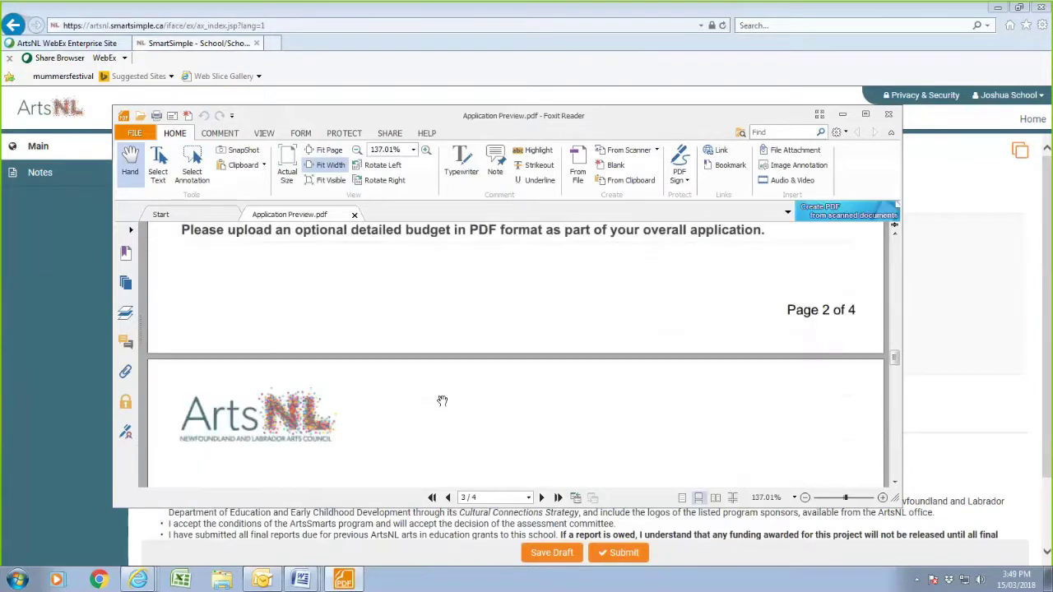
{"action": "scroll", "coordinate": [441, 400], "scroll_direction": "down", "scroll_amount": 10}
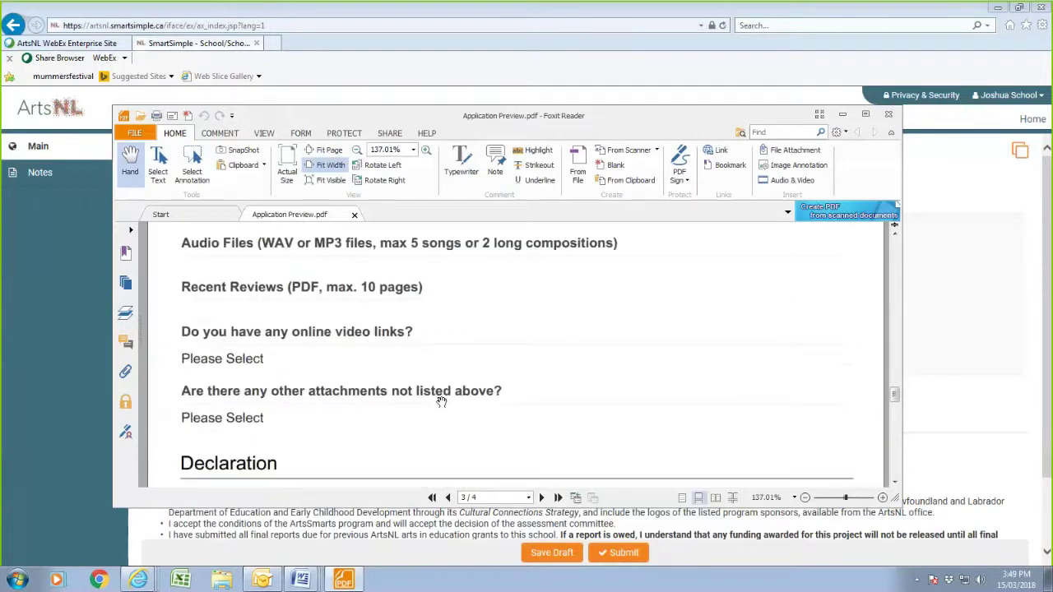
{"action": "scroll", "coordinate": [442, 401], "scroll_direction": "down", "scroll_amount": 20}
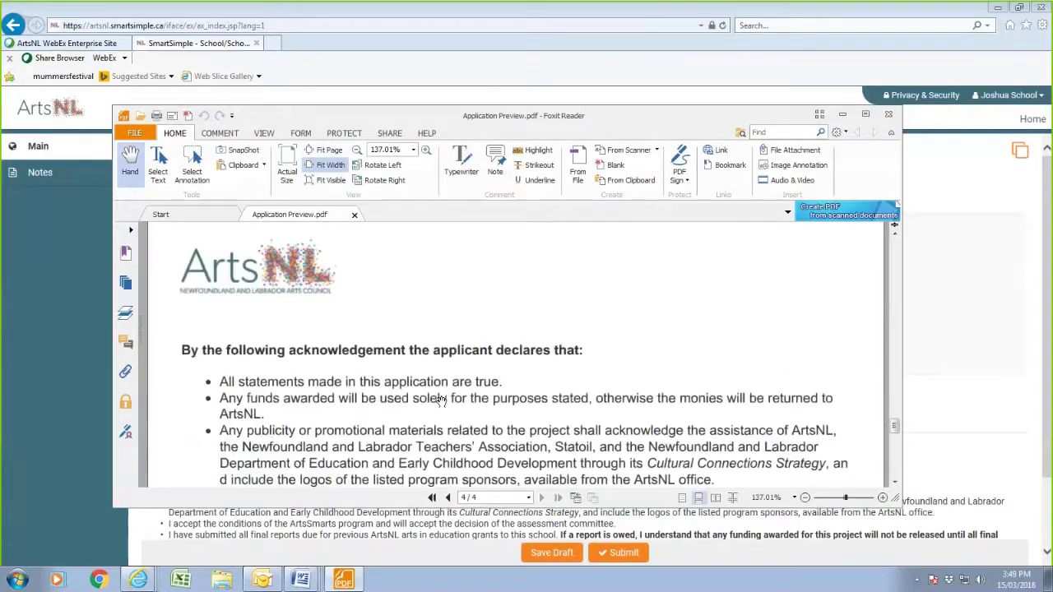
{"action": "scroll", "coordinate": [442, 401], "scroll_direction": "down", "scroll_amount": 6}
{"action": "scroll", "coordinate": [442, 401], "scroll_direction": "up", "scroll_amount": 12}
{"action": "scroll", "coordinate": [440, 400], "scroll_direction": "up", "scroll_amount": 20}
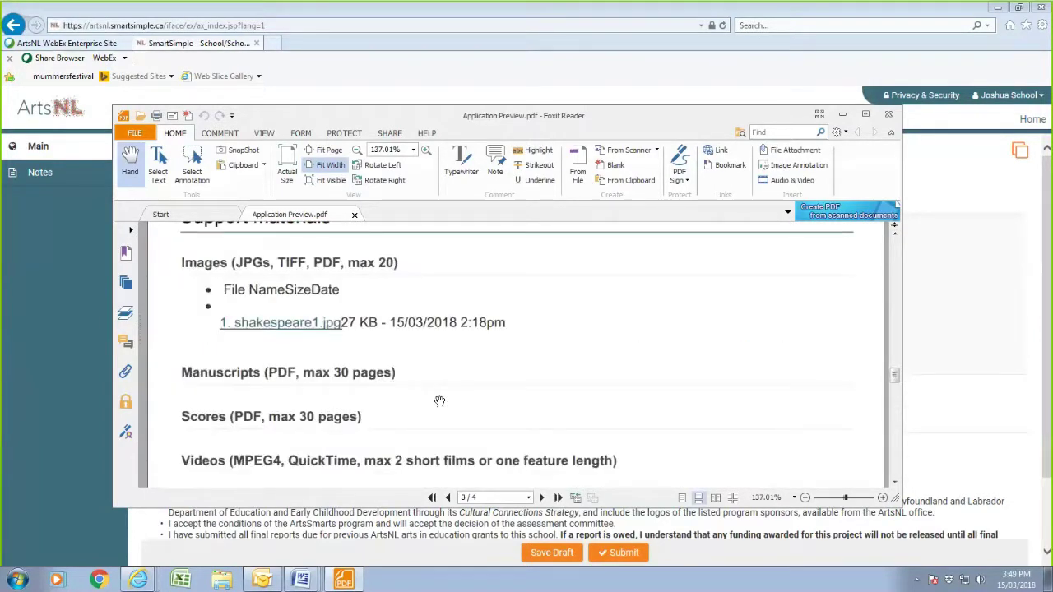
{"action": "scroll", "coordinate": [440, 402], "scroll_direction": "up", "scroll_amount": 15}
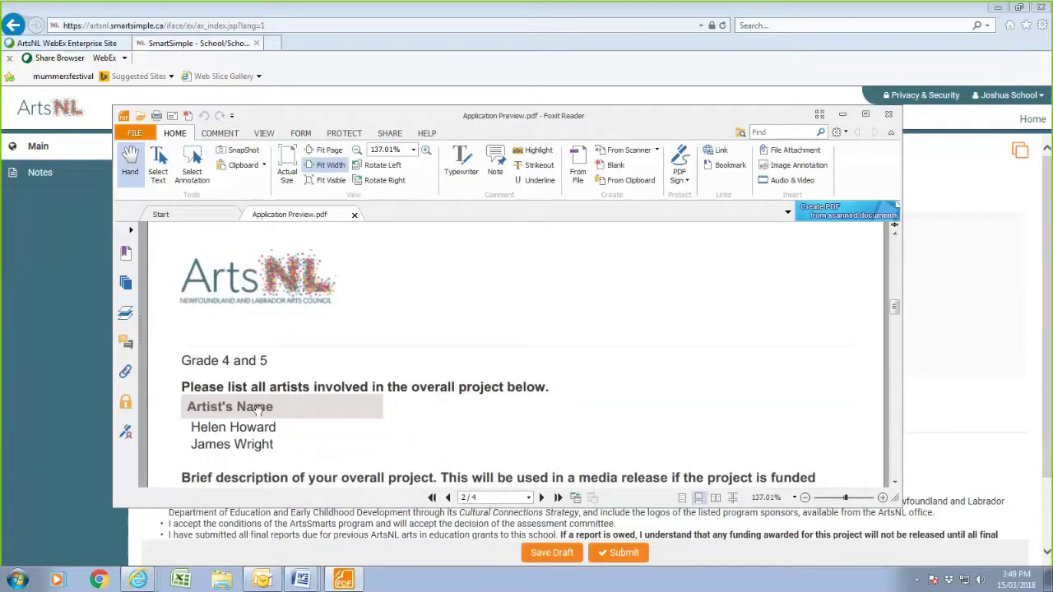
{"action": "scroll", "coordinate": [430, 420], "scroll_direction": "up", "scroll_amount": 10}
{"action": "scroll", "coordinate": [434, 416], "scroll_direction": "up", "scroll_amount": 6}
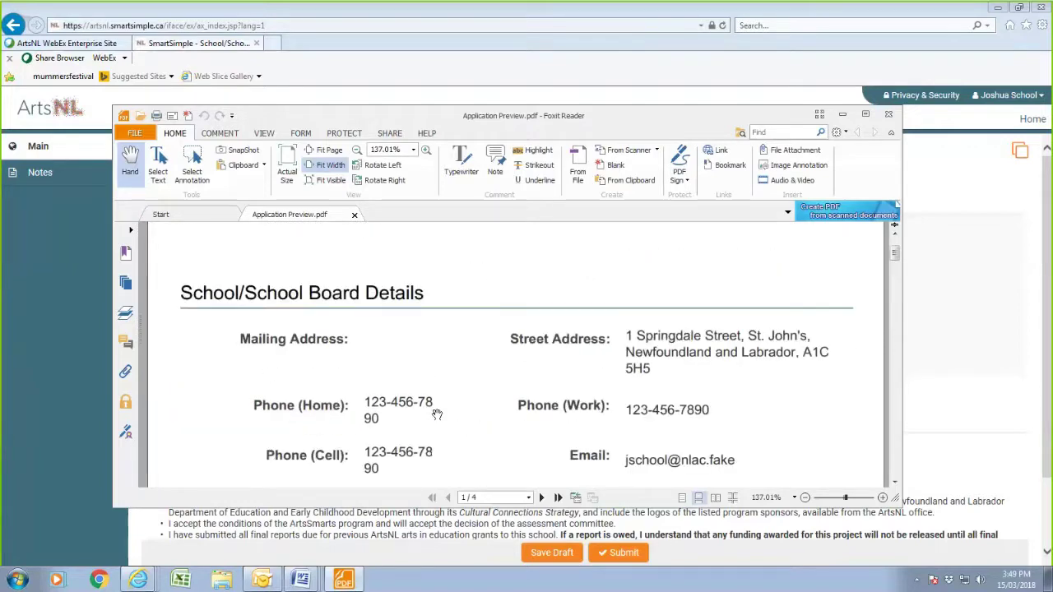
{"action": "scroll", "coordinate": [437, 415], "scroll_direction": "up", "scroll_amount": 2}
{"action": "scroll", "coordinate": [433, 414], "scroll_direction": "down", "scroll_amount": 8}
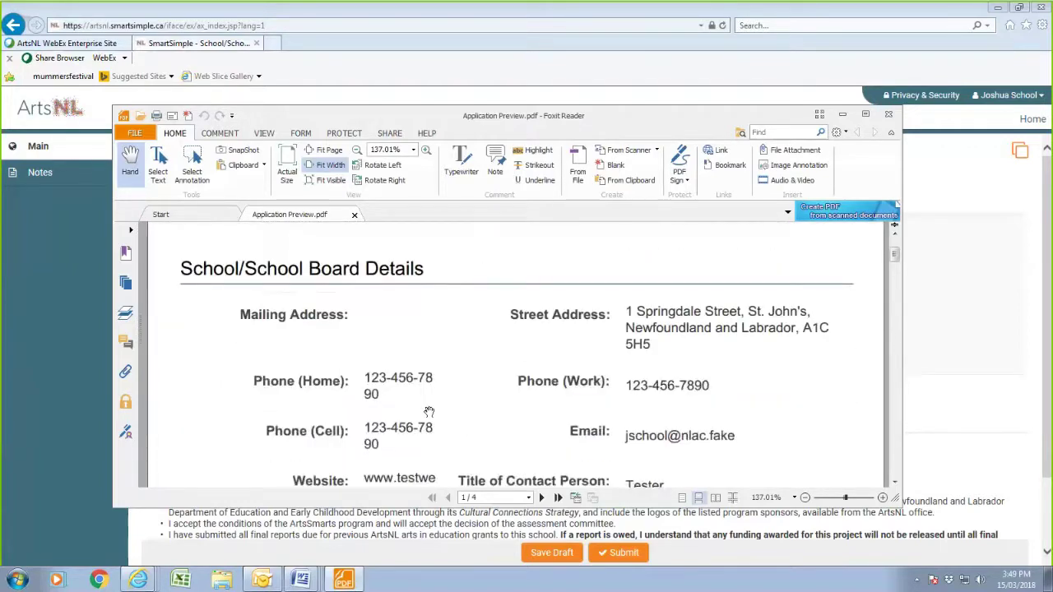
{"action": "scroll", "coordinate": [429, 413], "scroll_direction": "up", "scroll_amount": 3}
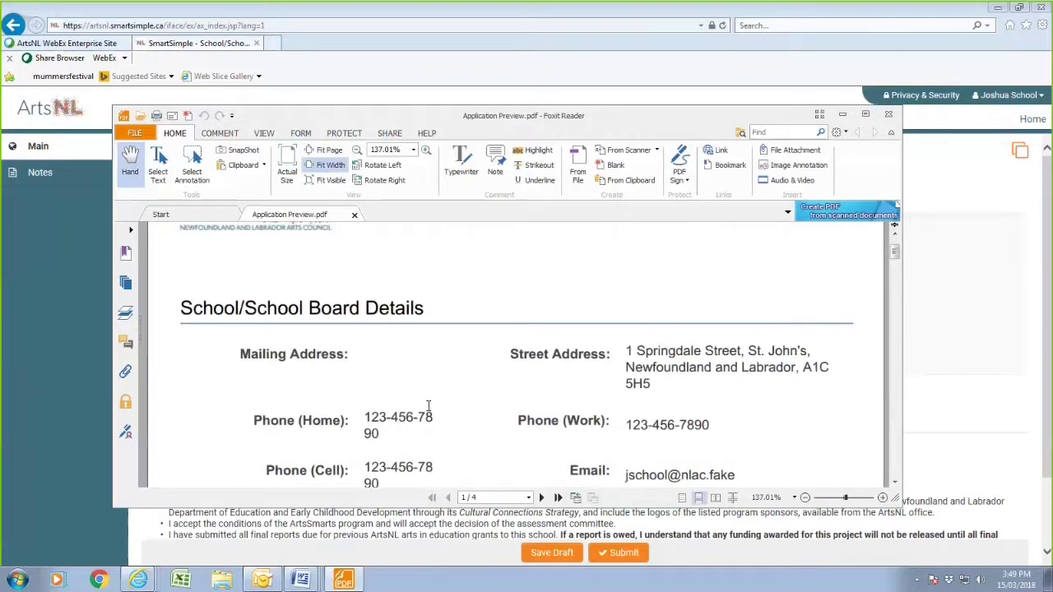
{"action": "scroll", "coordinate": [429, 413], "scroll_direction": "up", "scroll_amount": 2}
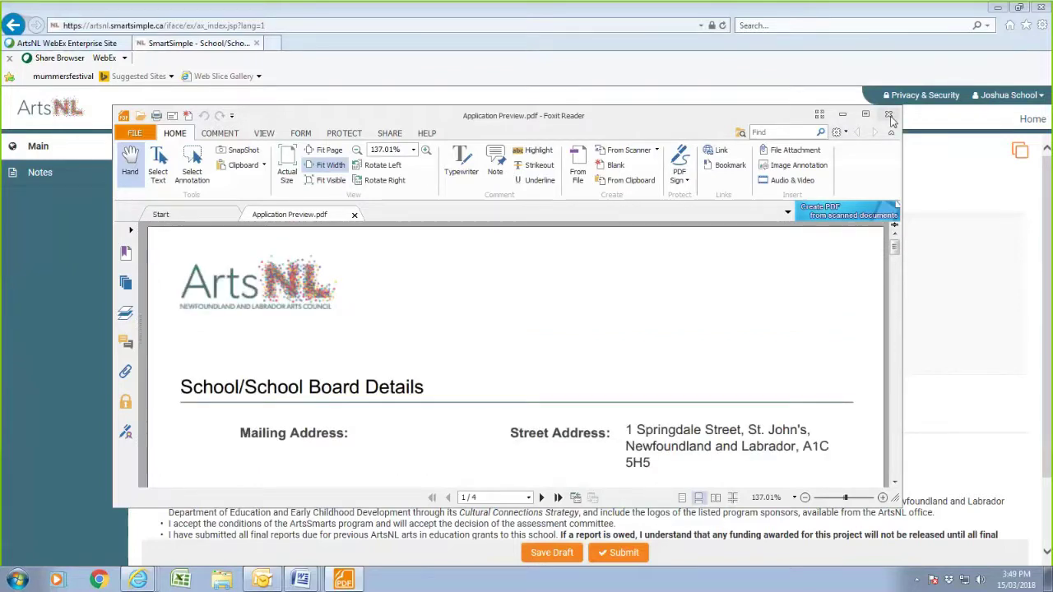
{"action": "left_click", "coordinate": [889, 116]}
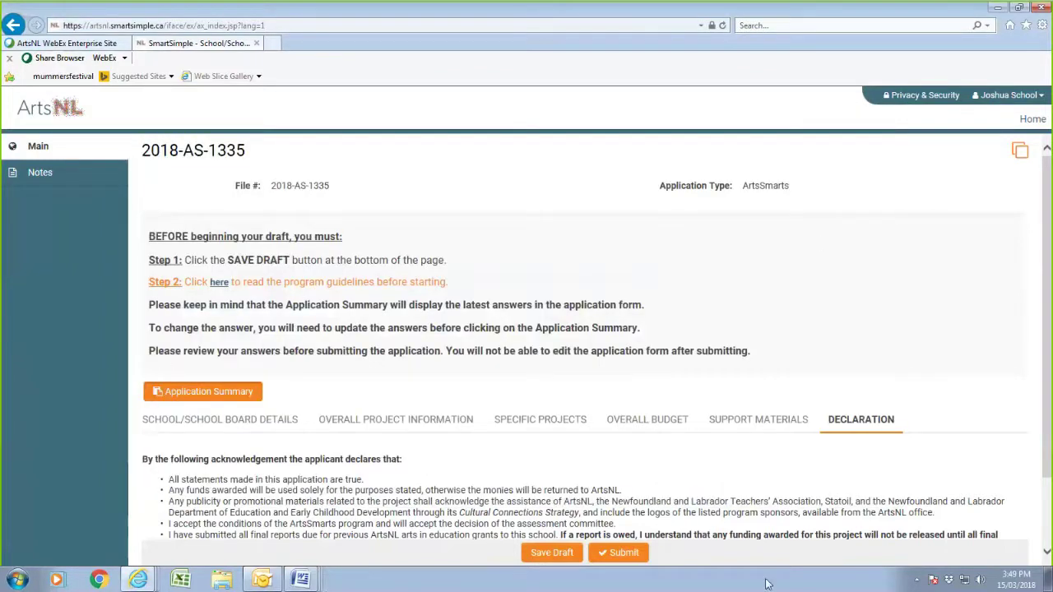
- Save the draft, attempt a submission, and bring up the Overall Project Information section
{"action": "left_click", "coordinate": [552, 554]}
{"action": "left_click", "coordinate": [623, 553]}
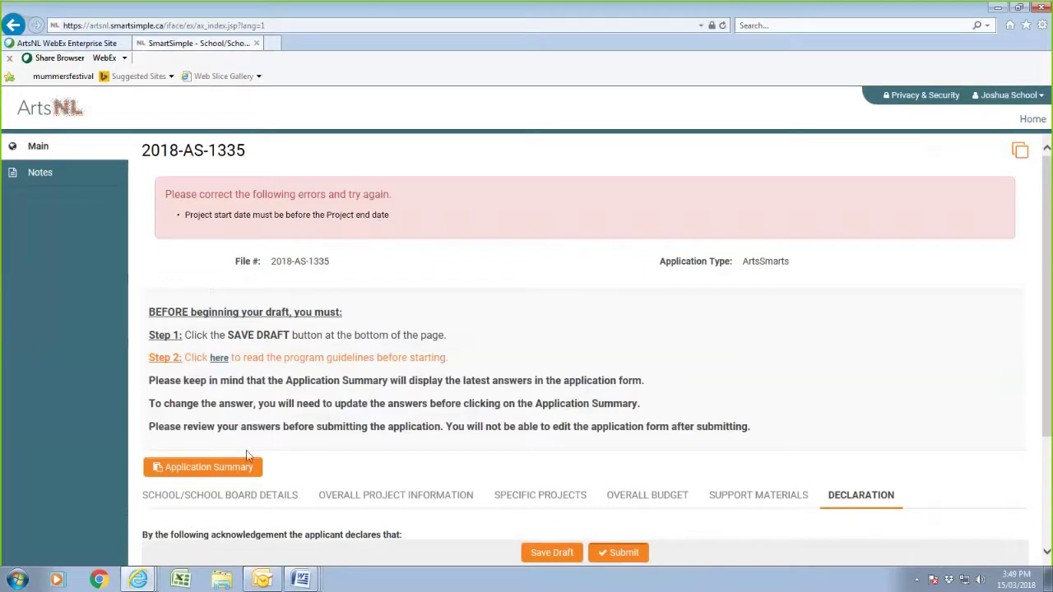
{"action": "scroll", "coordinate": [407, 527], "scroll_direction": "down", "scroll_amount": 2}
{"action": "left_click", "coordinate": [388, 331]}
{"action": "scroll", "coordinate": [271, 457], "scroll_direction": "down", "scroll_amount": 2}
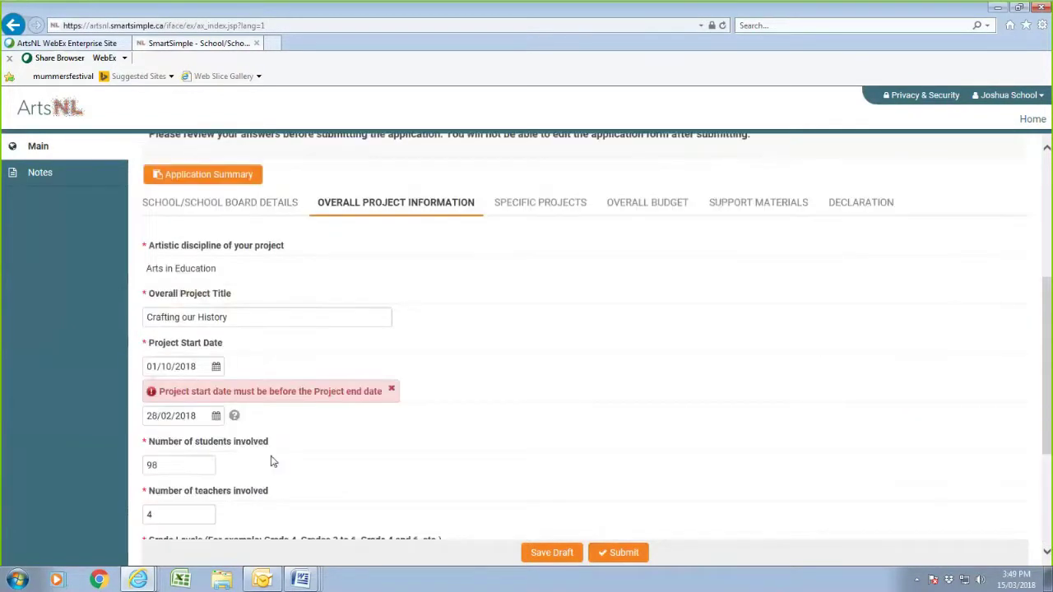
- Change the project end date to 28/02/2019, save the draft, and submit the application
{"action": "left_click", "coordinate": [217, 417]}
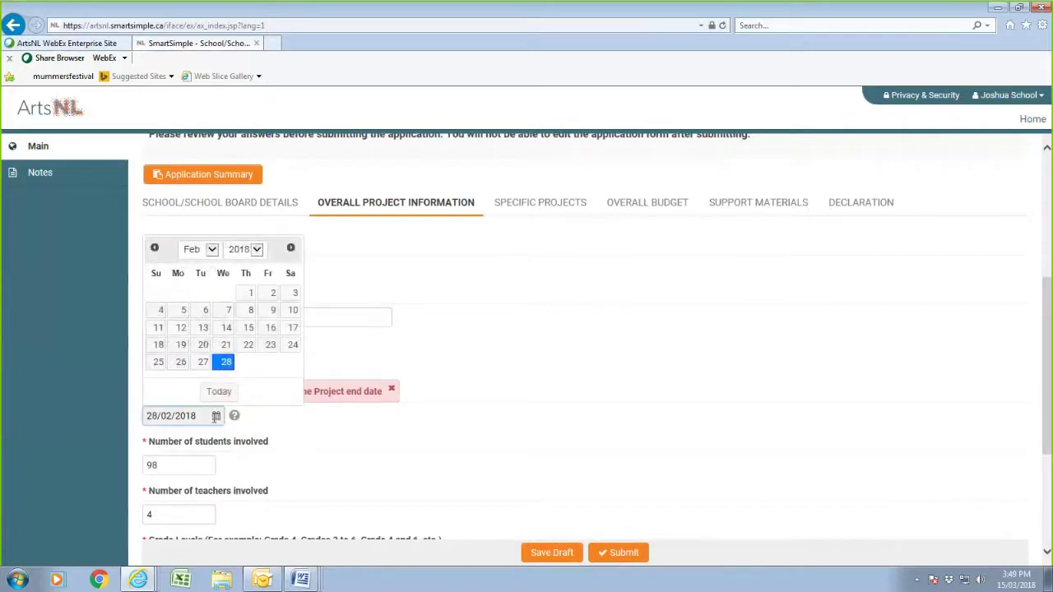
{"action": "left_click", "coordinate": [257, 249]}
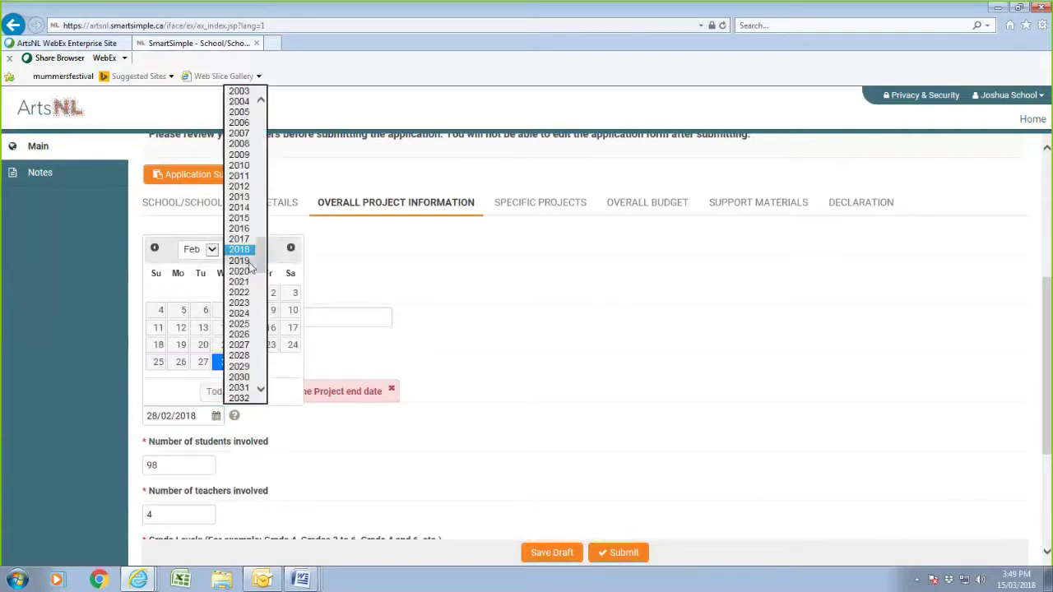
{"action": "left_click", "coordinate": [247, 255]}
{"action": "left_click", "coordinate": [217, 415]}
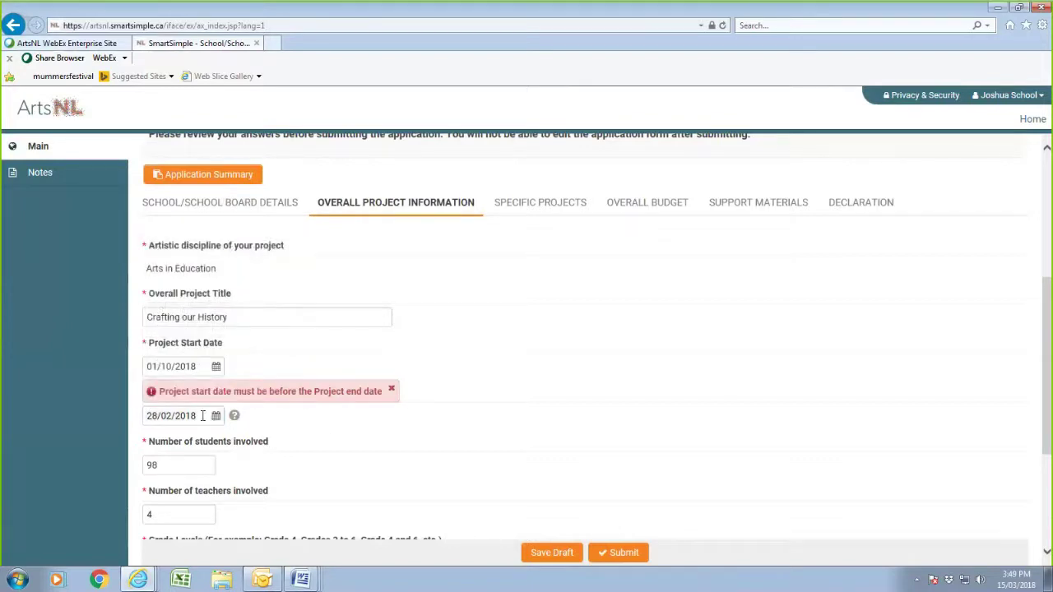
{"action": "left_click", "coordinate": [201, 416]}
{"action": "left_click", "coordinate": [257, 249]}
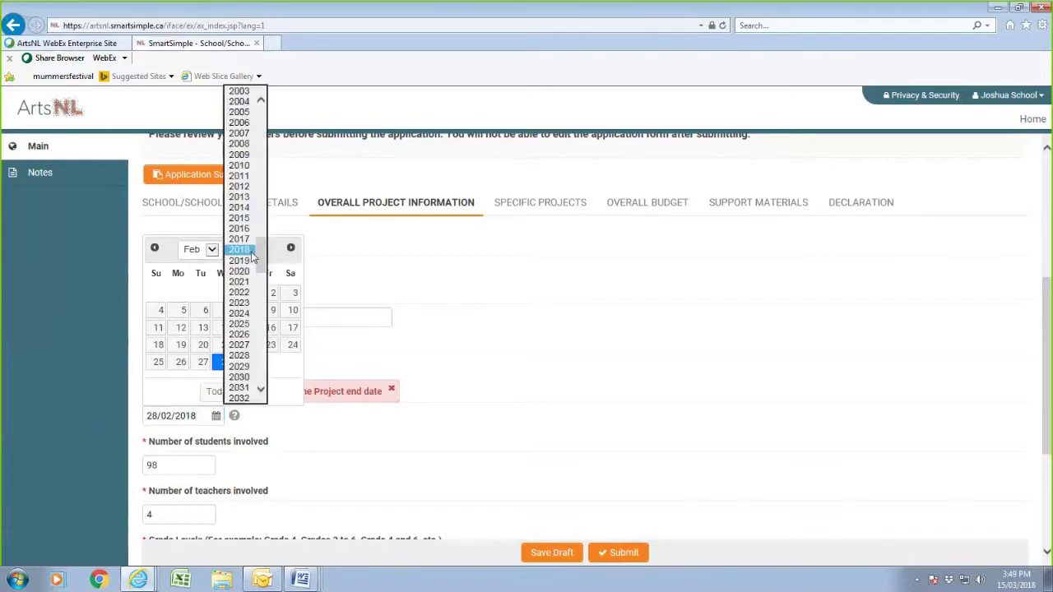
{"action": "left_click", "coordinate": [244, 261]}
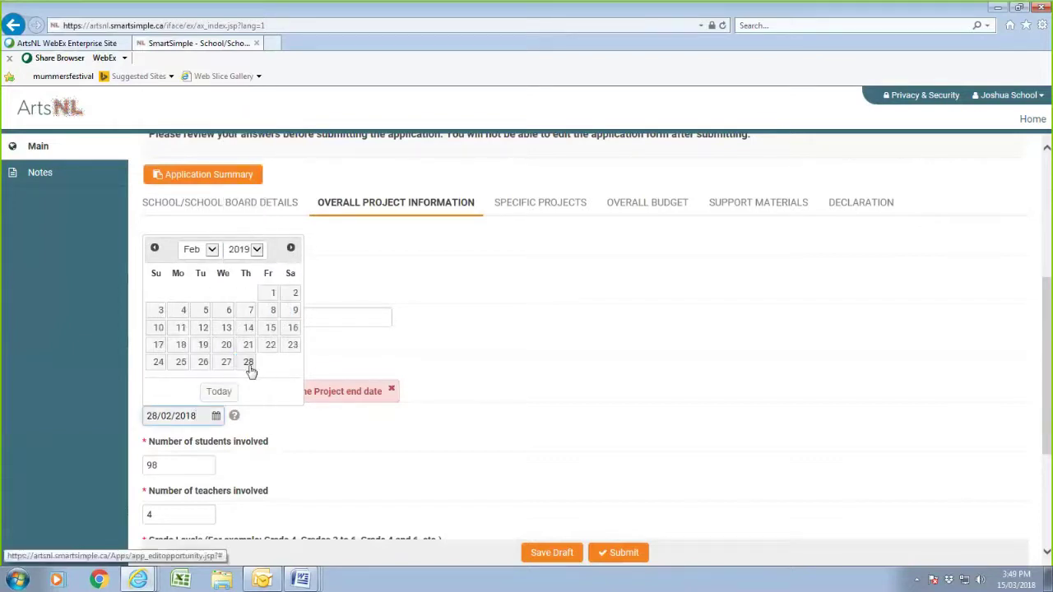
{"action": "left_click", "coordinate": [252, 370]}
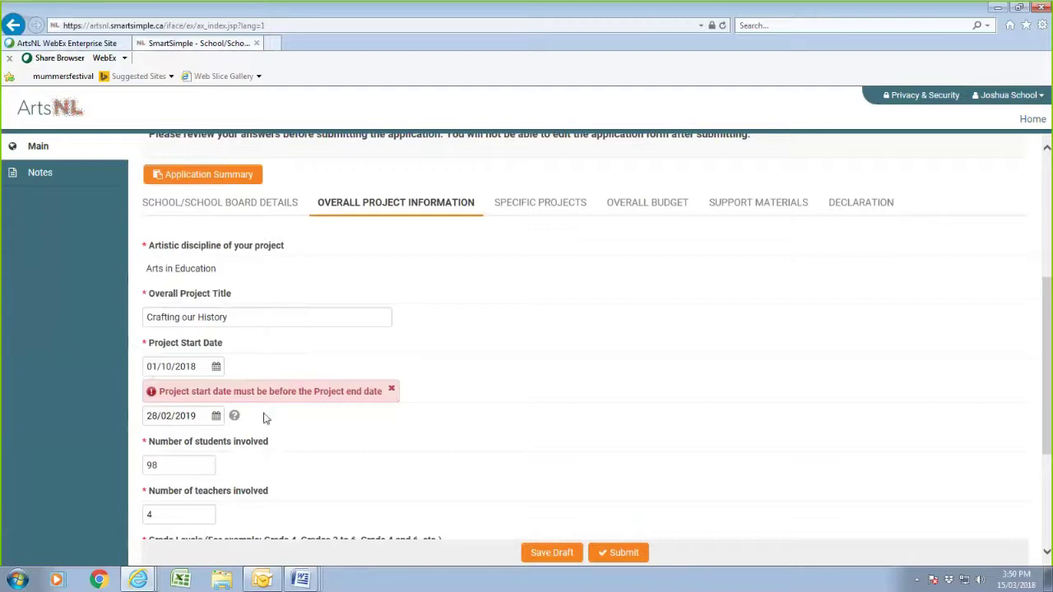
{"action": "left_click", "coordinate": [547, 552]}
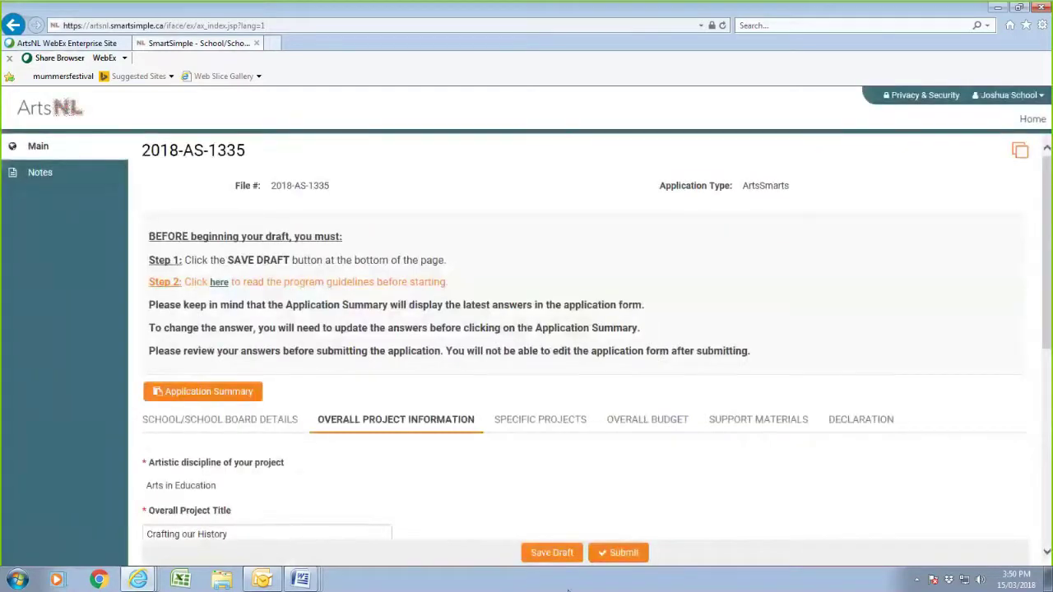
{"action": "left_click", "coordinate": [623, 552]}
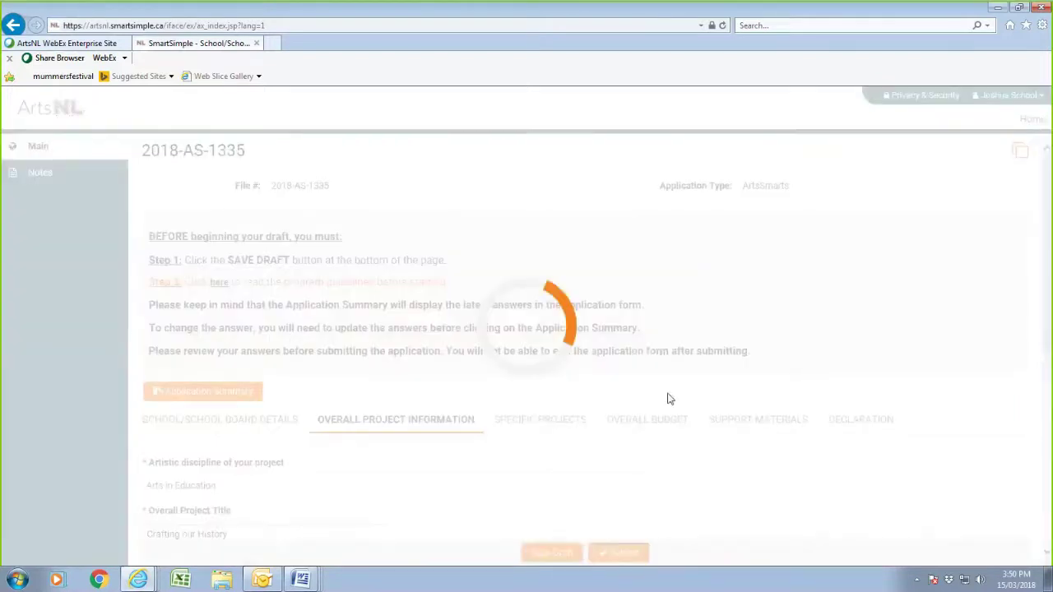